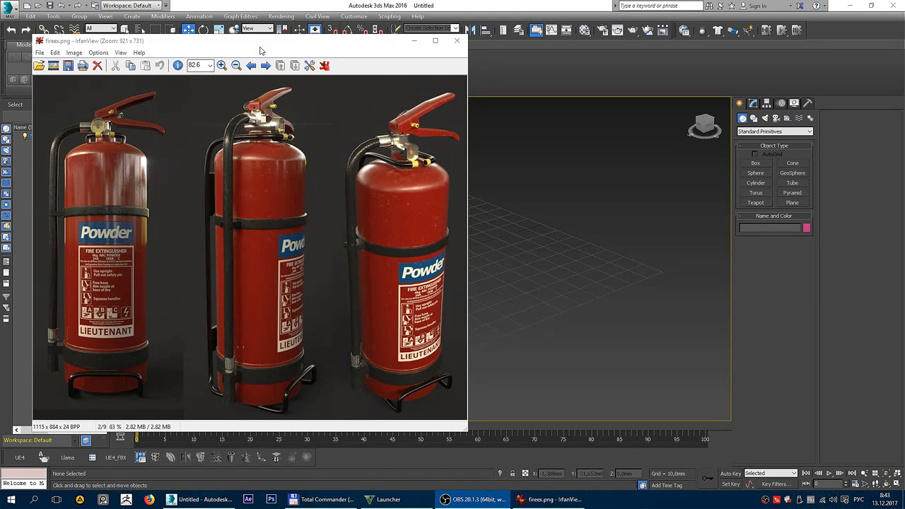
# Slide the IrfanView reference photo aside and minimize it to reveal the empty 3ds Max scene
pyautogui.moveTo(199, 47); pyautogui.dragTo(361, 51)
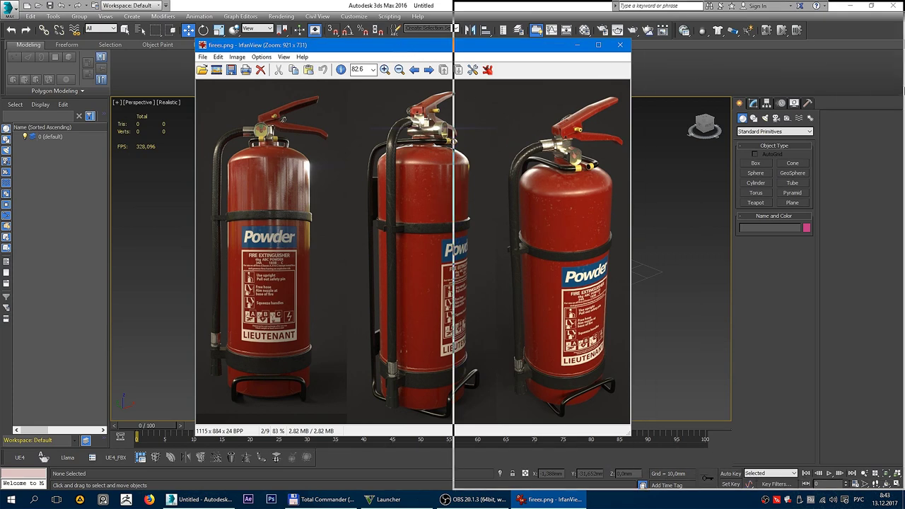
pyautogui.click(576, 45)
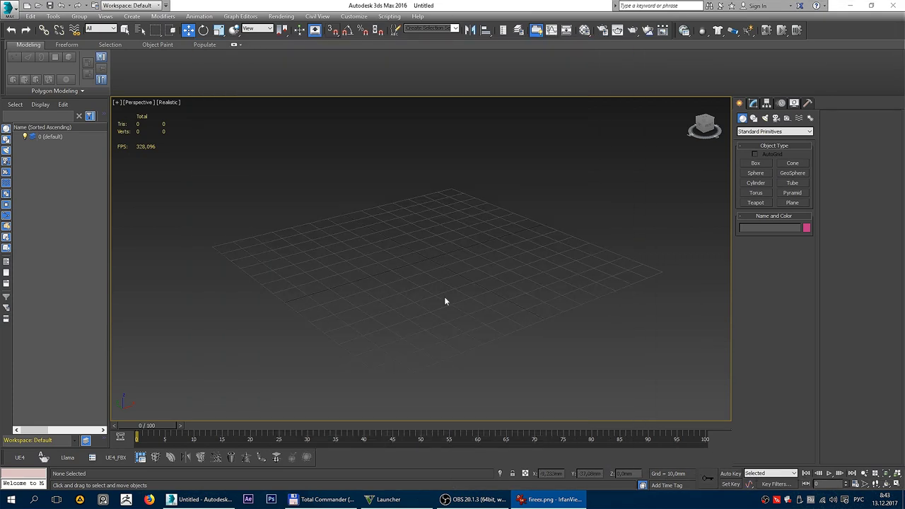
# Paste the fire-extinguisher photos into PureRef with Ctrl+V and enlarge the board
pyautogui.click(104, 501)
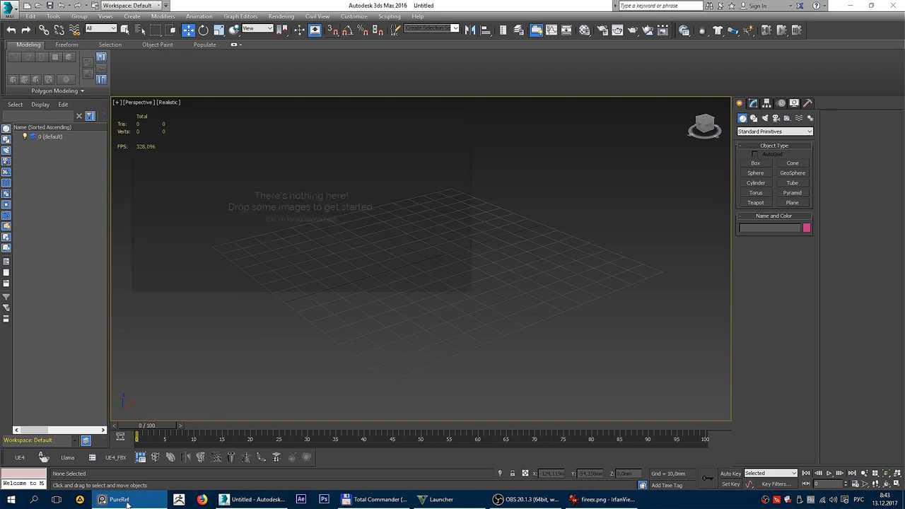
pyautogui.hotkey('ctrl', 'v')
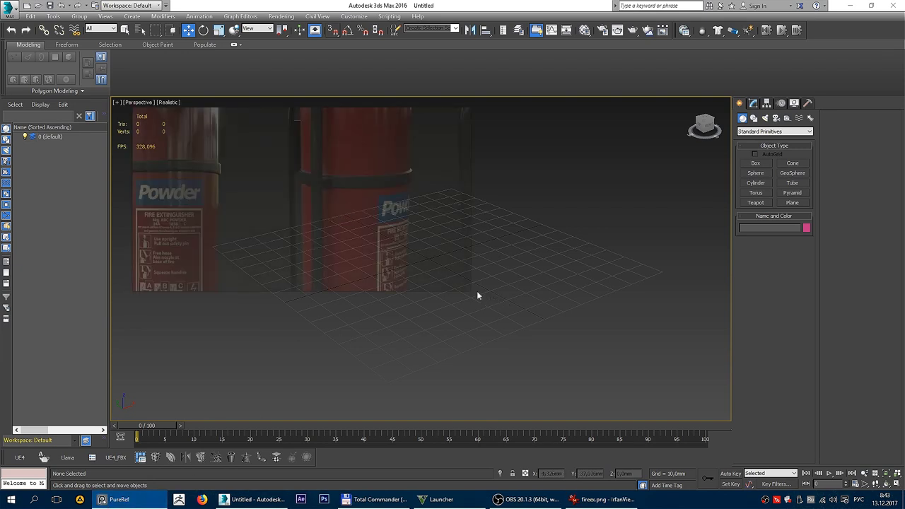
pyautogui.moveTo(469, 290); pyautogui.dragTo(496, 389)
pyautogui.scroll(-3, 321, 283)
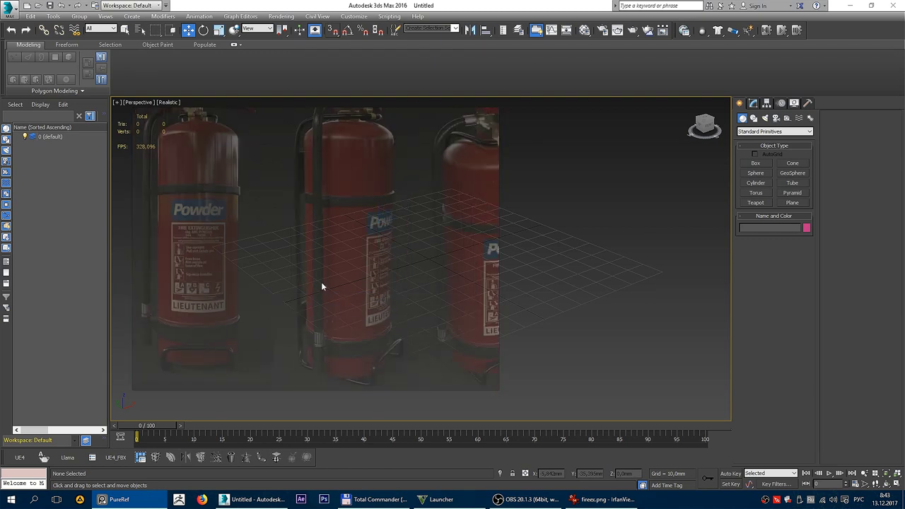
pyautogui.scroll(-2, 367, 287)
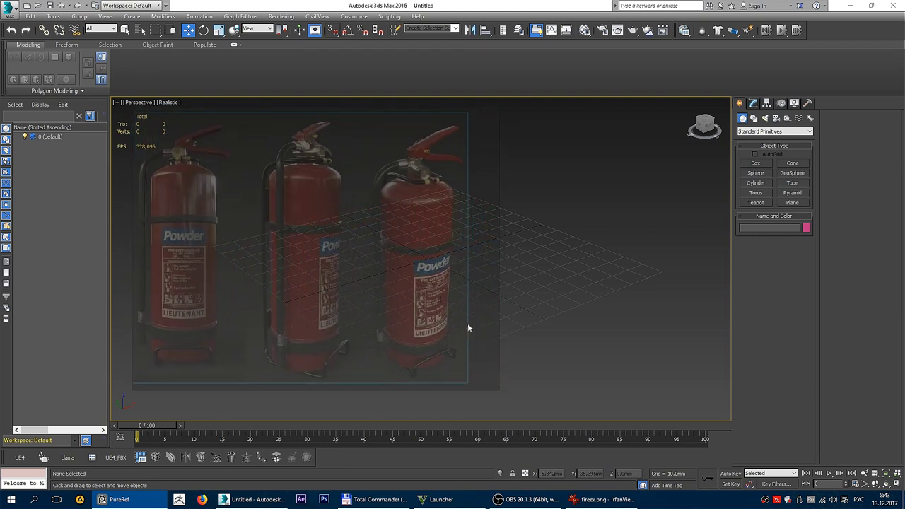
# Narrow and shrink the PureRef board and place it over the left of the viewport
pyautogui.moveTo(491, 357); pyautogui.dragTo(468, 354)
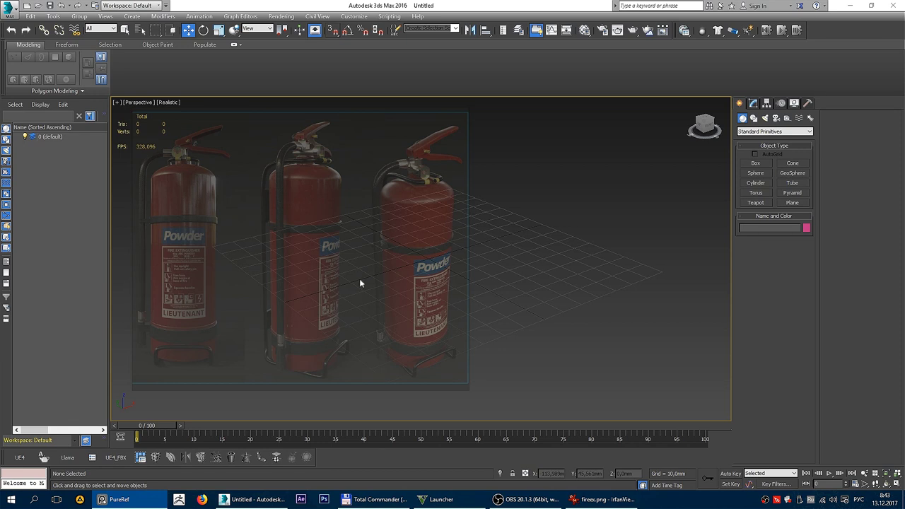
pyautogui.scroll(-1, 357, 278)
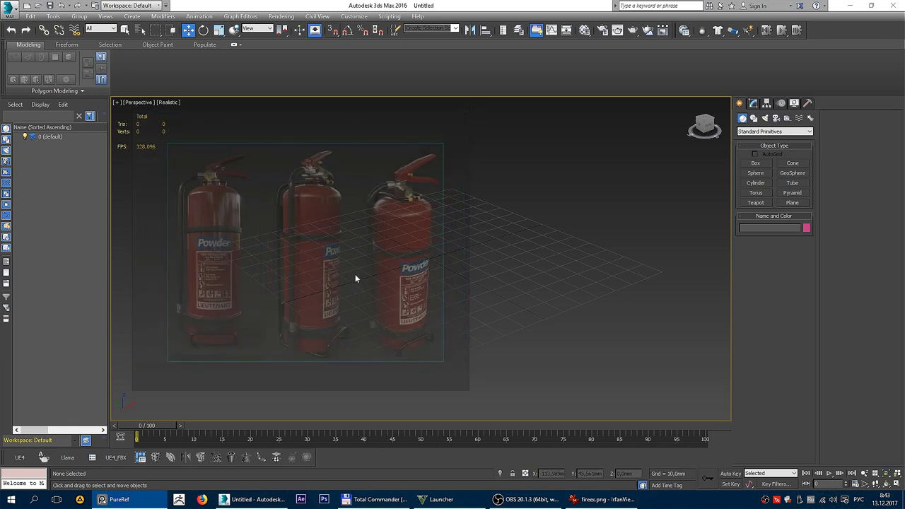
pyautogui.moveTo(355, 279); pyautogui.dragTo(324, 244)
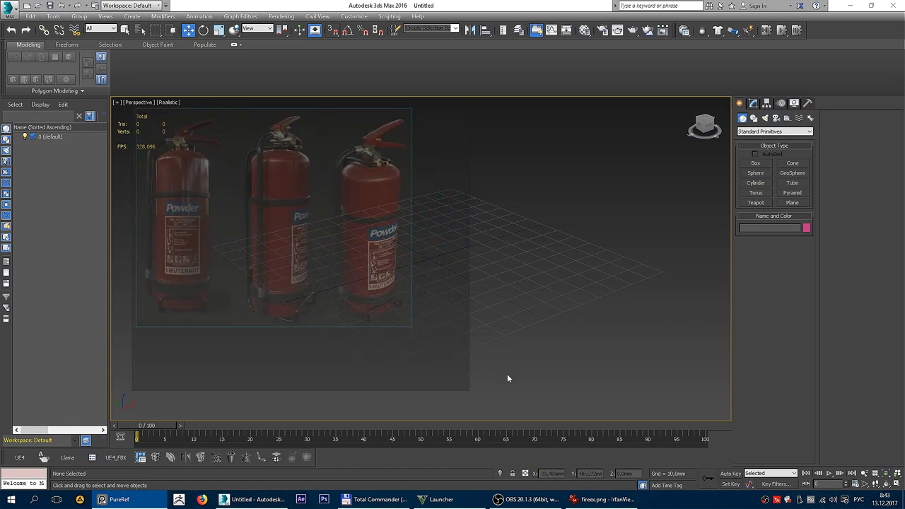
pyautogui.moveTo(471, 393); pyautogui.dragTo(413, 327)
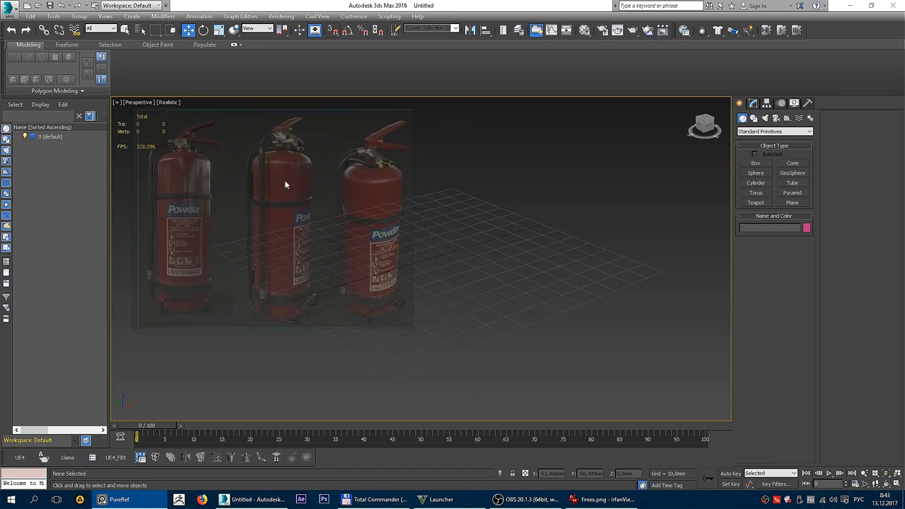
pyautogui.moveTo(292, 190)
pyautogui.mouseDown()
pyautogui.moveTo(223, 227)
pyautogui.moveTo(275, 225)
pyautogui.mouseUp()
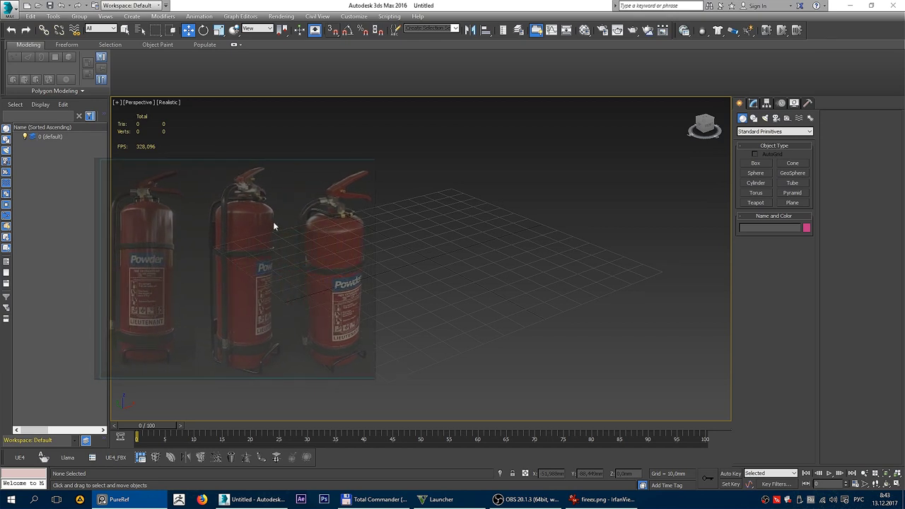
# Return to 3ds Max, orbit the Perspective view, and pick the Cylinder tool
pyautogui.click(511, 249)
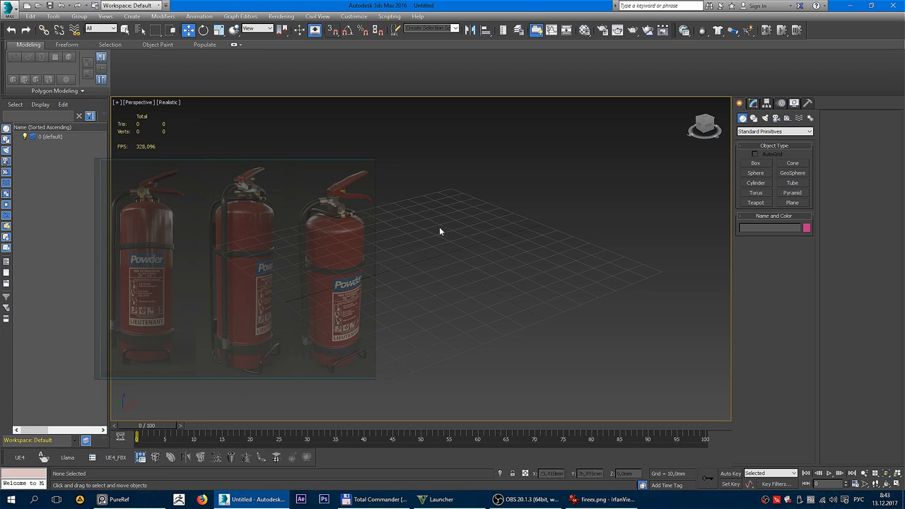
pyautogui.moveTo(343, 226)
pyautogui.keyDown('alt'); pyautogui.mouseDown(button='middle')
pyautogui.moveTo(483, 228)
pyautogui.moveTo(465, 246)
pyautogui.moveTo(403, 245)
pyautogui.mouseUp(button='middle'); pyautogui.keyUp('alt')
pyautogui.click(767, 184)
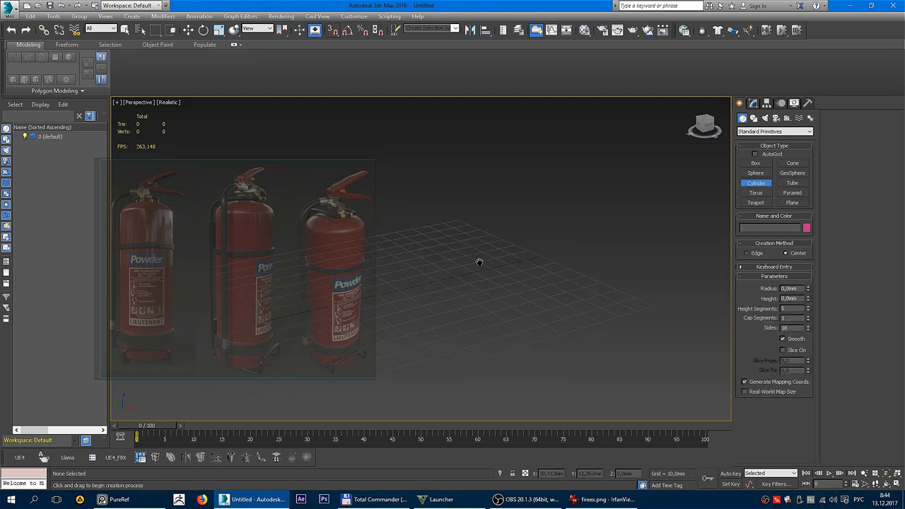
# In Units Setup, set Metric display units and System Unit Setup both to Centimeters
pyautogui.click(354, 16)
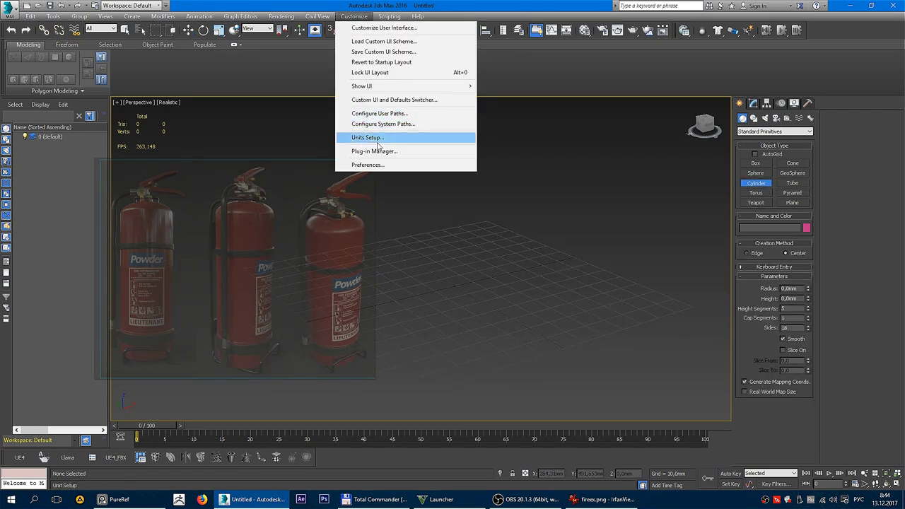
pyautogui.click(382, 136)
pyautogui.click(425, 216)
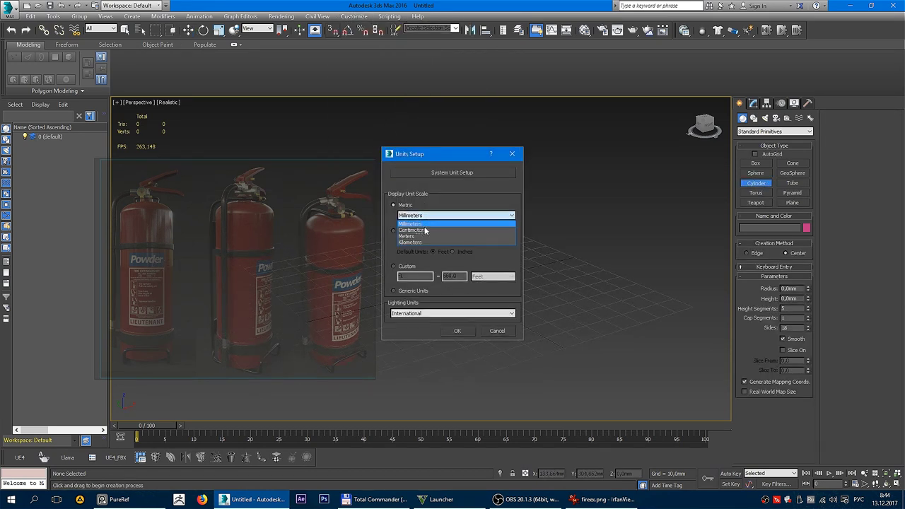
pyautogui.click(424, 226)
pyautogui.click(465, 175)
pyautogui.click(482, 217)
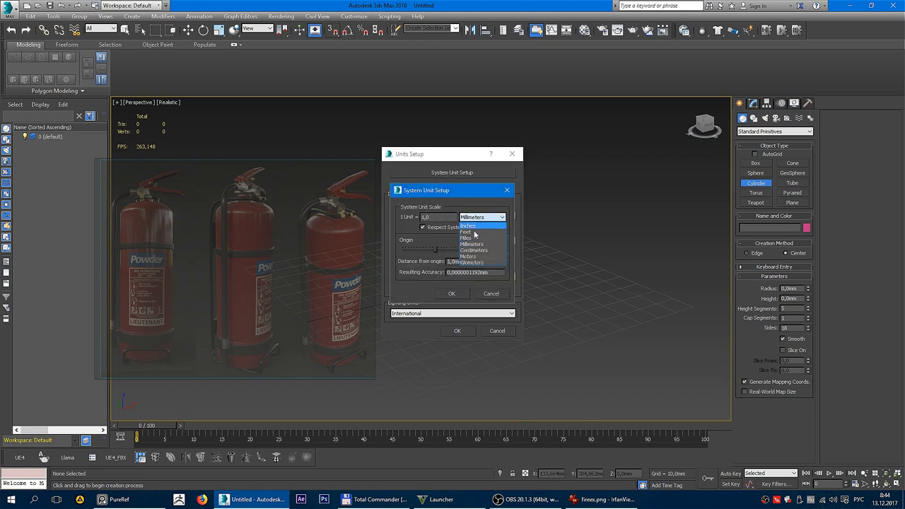
pyautogui.click(474, 252)
pyautogui.click(452, 294)
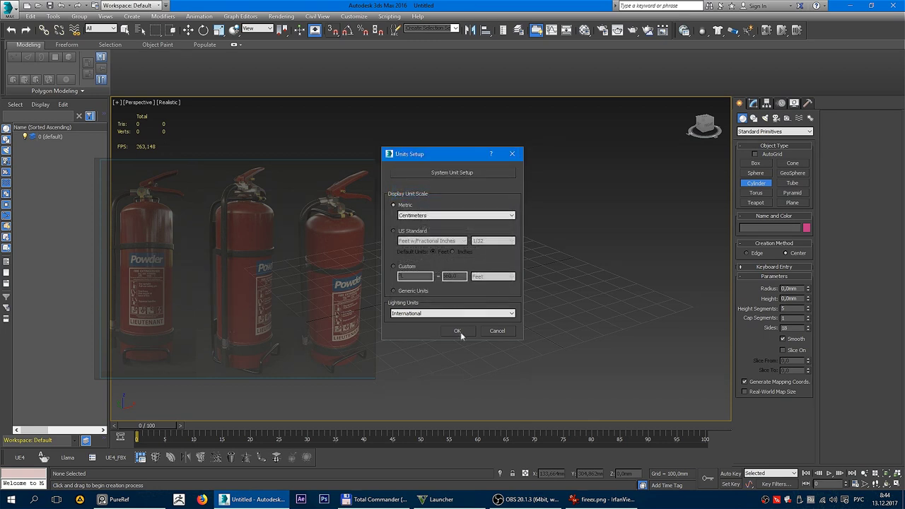
pyautogui.click(457, 332)
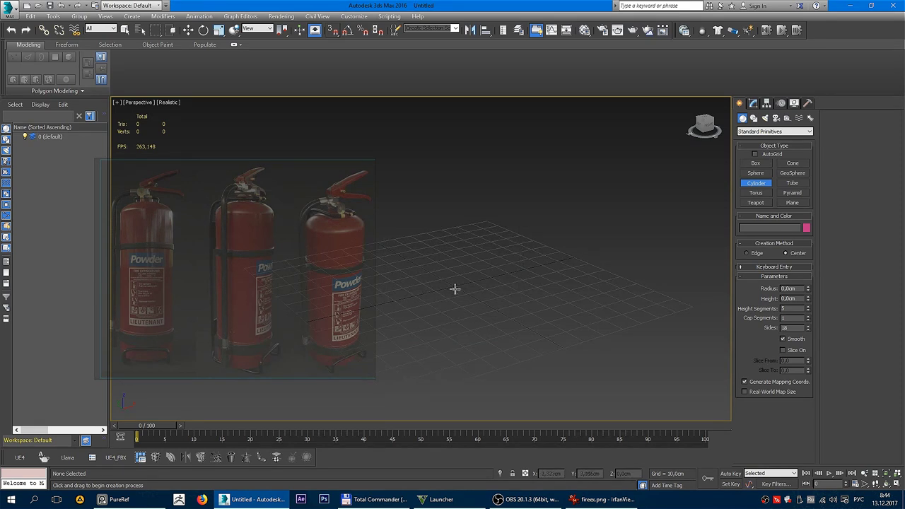
# Drag out a cylinder at the grid centre and set its Height to 49 cm
pyautogui.moveTo(455, 287); pyautogui.dragTo(483, 291)
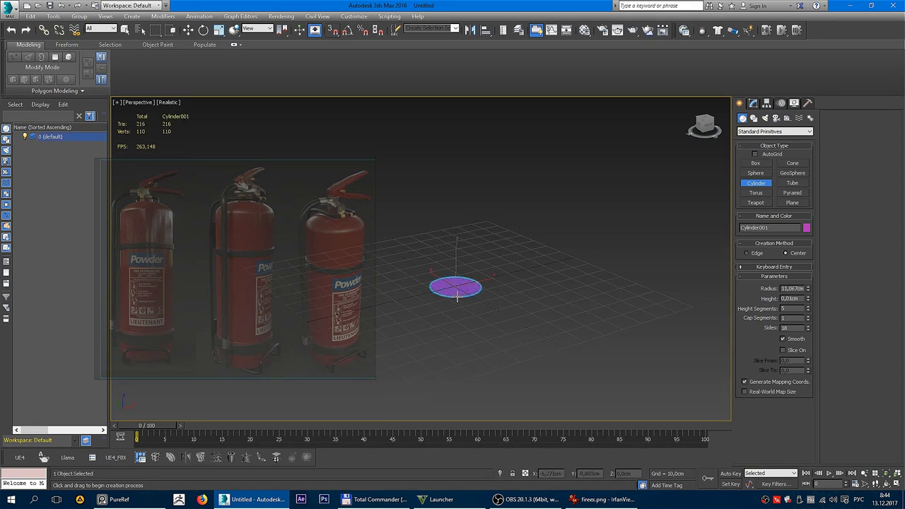
pyautogui.moveTo(463, 230); pyautogui.dragTo(467, 269, button='middle')
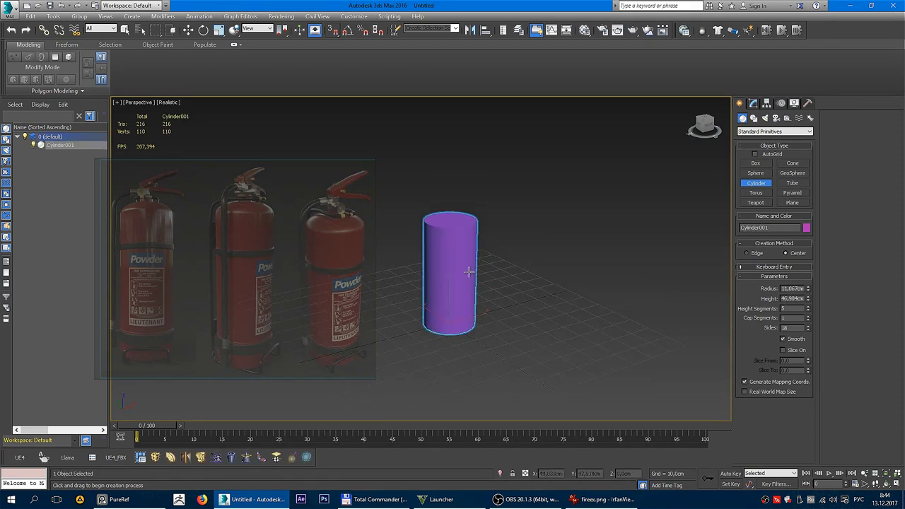
pyautogui.press('w')
pyautogui.click(754, 103)
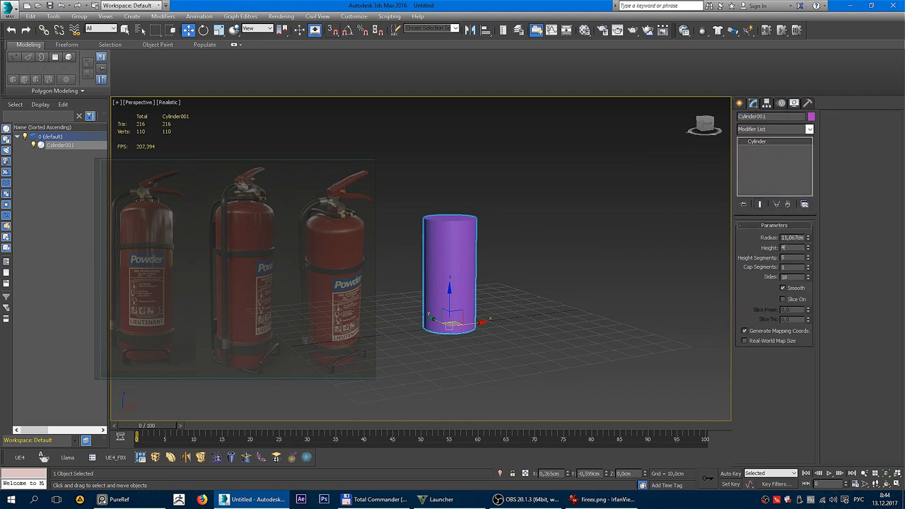
pyautogui.write('90')
pyautogui.press('Return')
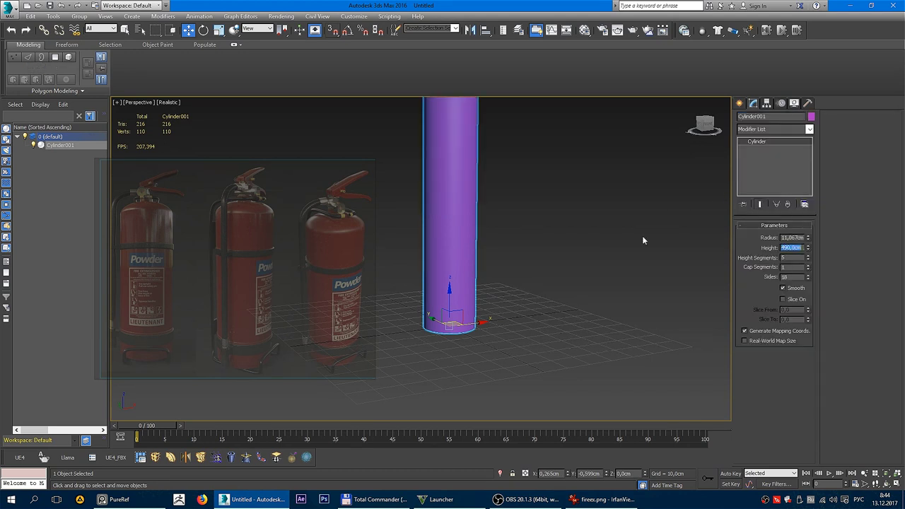
pyautogui.scroll(-1, 497, 224)
pyautogui.scroll(-2, 500, 245)
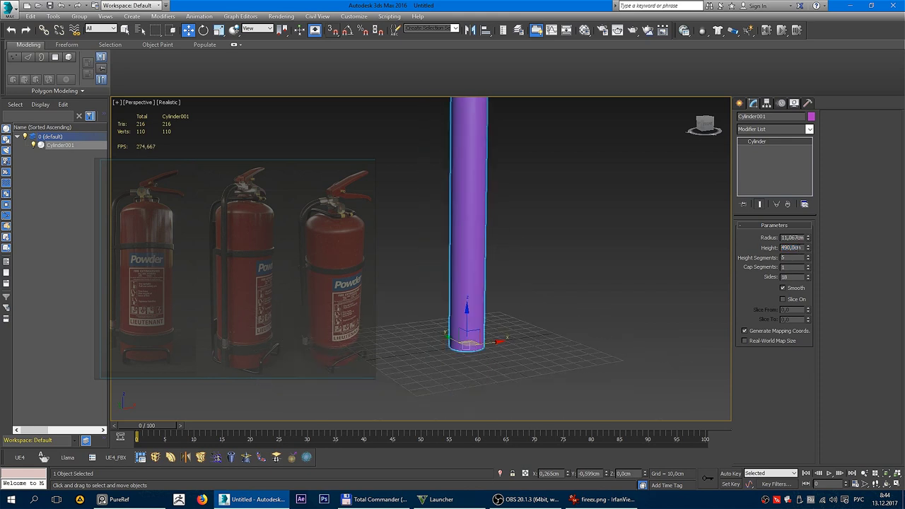
pyautogui.write('49')
pyautogui.press('Return')
pyautogui.scroll(2, 507, 290)
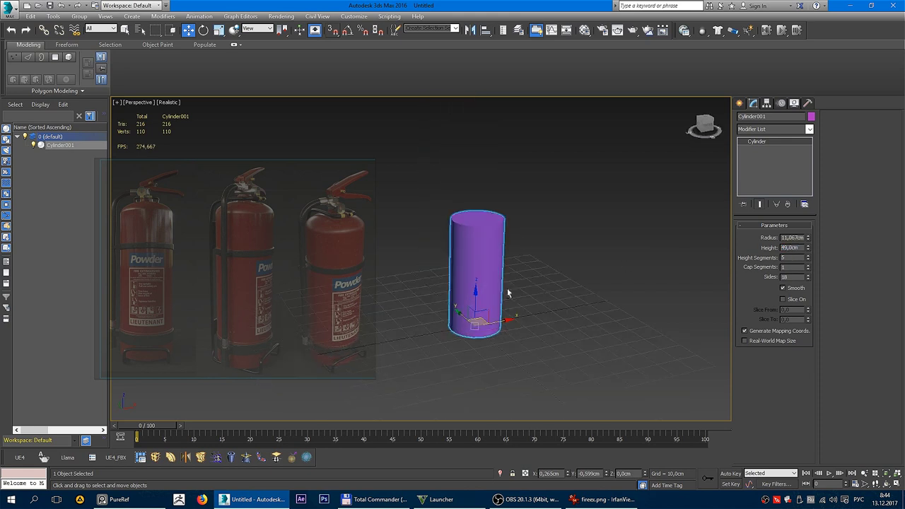
pyautogui.scroll(1, 497, 278)
# Adjust the cylinder Radius to 8.916 cm and turn on Edged Faces with F4
pyautogui.keyDown('alt'); pyautogui.moveTo(495, 285); pyautogui.dragTo(527, 279, button='middle'); pyautogui.keyUp('alt')
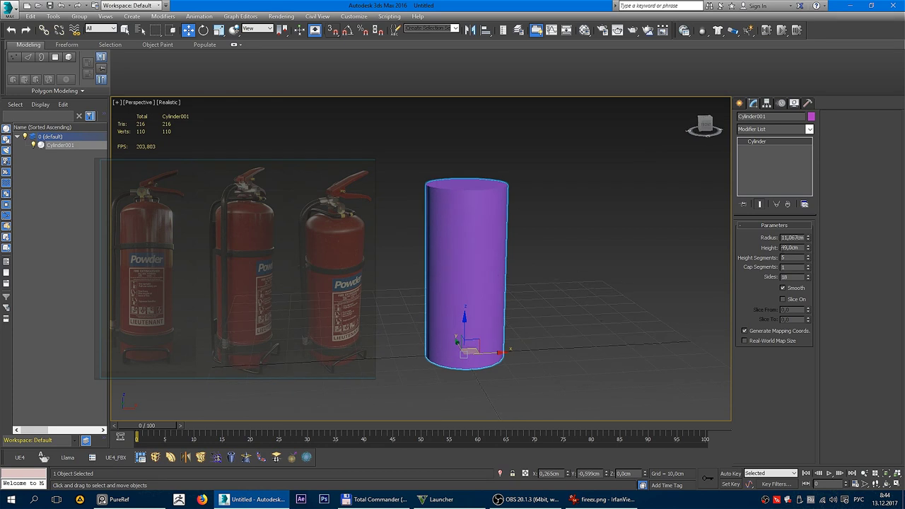
pyautogui.moveTo(809, 239); pyautogui.dragTo(810, 249)
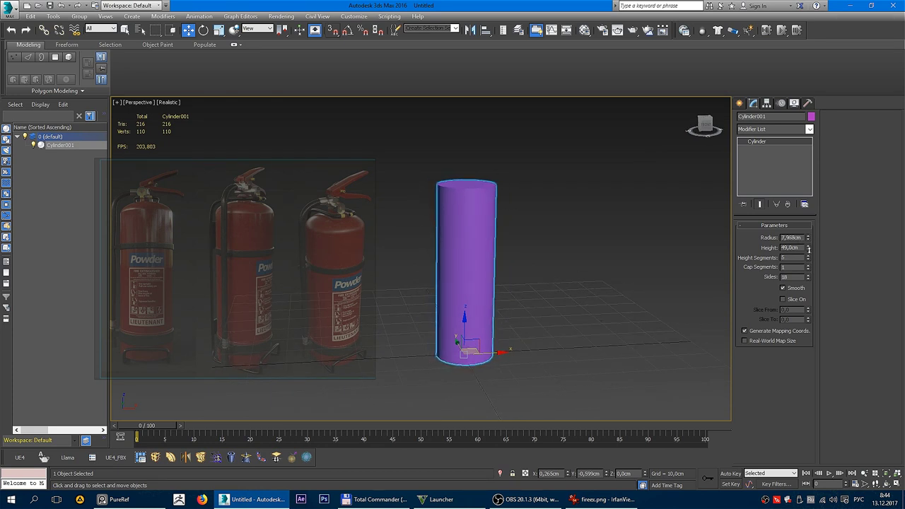
pyautogui.keyDown('alt'); pyautogui.moveTo(552, 269); pyautogui.dragTo(505, 266, button='middle'); pyautogui.keyUp('alt')
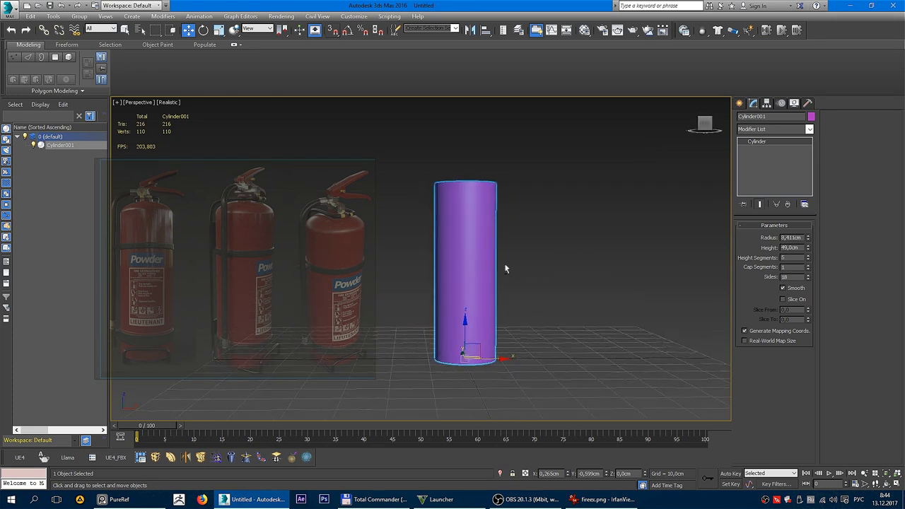
pyautogui.moveTo(809, 239); pyautogui.dragTo(809, 238)
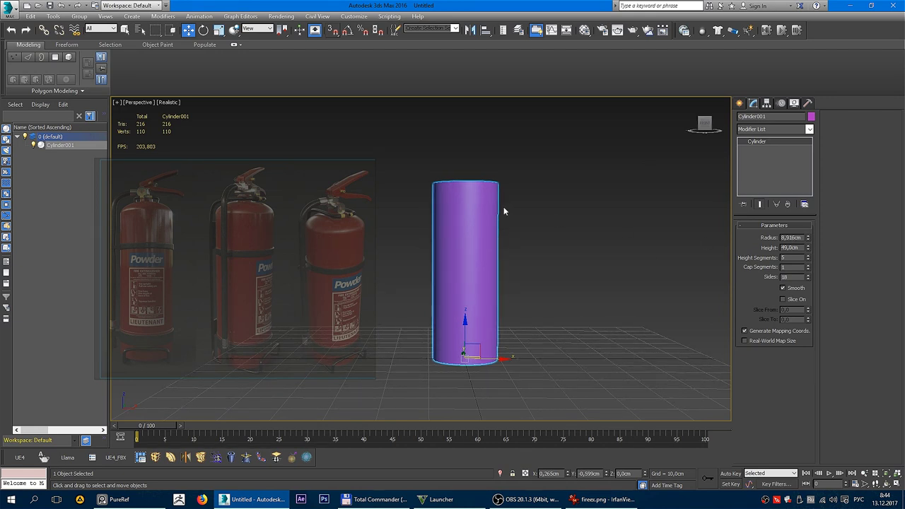
pyautogui.keyDown('alt'); pyautogui.moveTo(504, 208); pyautogui.dragTo(522, 247, button='middle'); pyautogui.keyUp('alt')
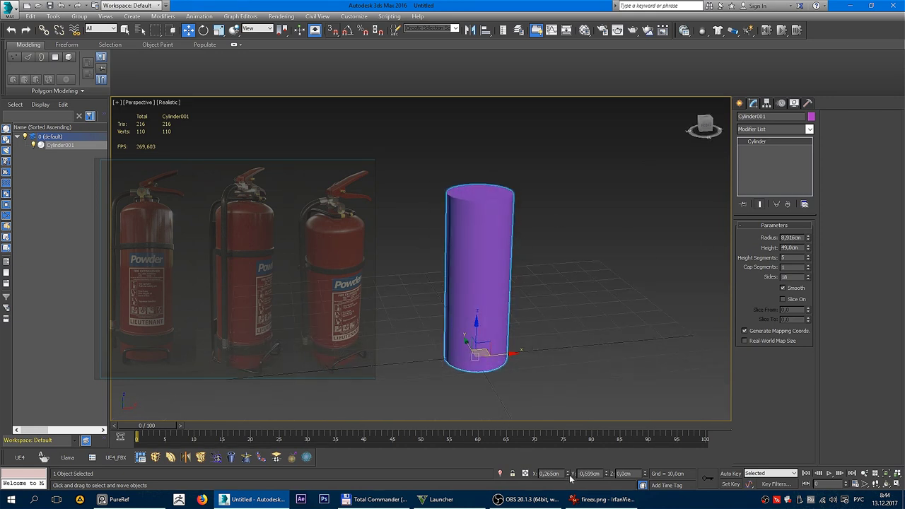
pyautogui.press('F4')
pyautogui.moveTo(538, 311)
pyautogui.keyDown('alt'); pyautogui.mouseDown(button='middle')
pyautogui.moveTo(465, 212)
pyautogui.moveTo(526, 254)
pyautogui.mouseUp(button='middle'); pyautogui.keyUp('alt')
pyautogui.press('q')
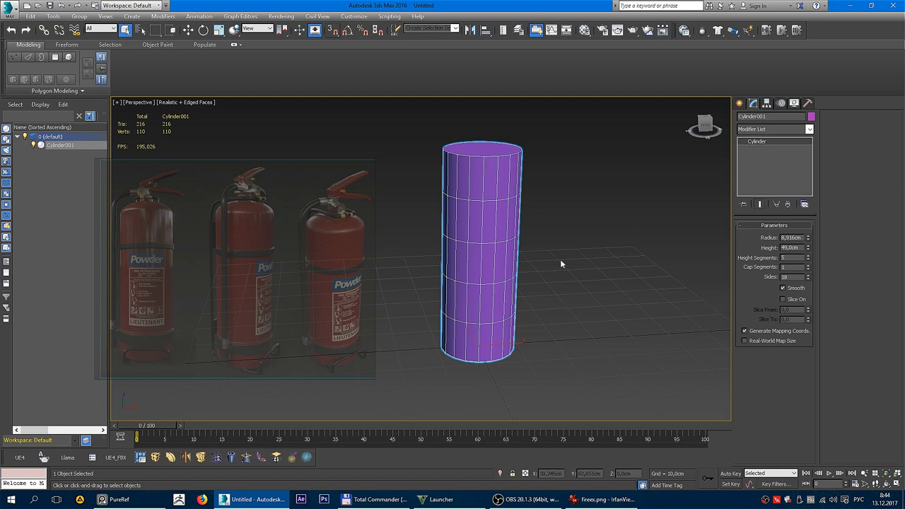
# Convert Cylinder001 to an Editable Poly from its right-click menu
pyautogui.scroll(3, 481, 343)
pyautogui.moveTo(481, 343)
pyautogui.keyDown('alt'); pyautogui.mouseDown(button='middle')
pyautogui.moveTo(463, 304)
pyautogui.moveTo(464, 339)
pyautogui.moveTo(500, 301)
pyautogui.mouseUp(button='middle'); pyautogui.keyUp('alt')
pyautogui.press('w')
pyautogui.rightClick(497, 198)
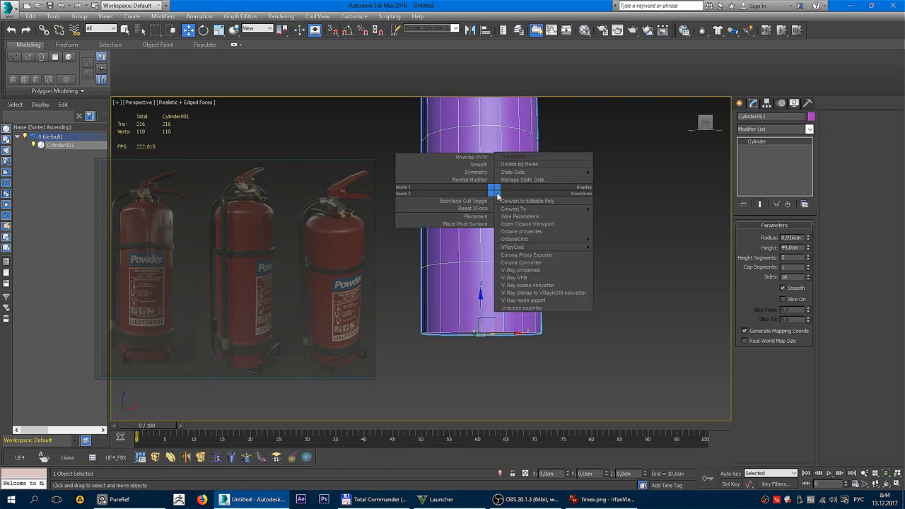
pyautogui.click(545, 202)
pyautogui.scroll(-2, 500, 281)
pyautogui.moveTo(500, 281)
pyautogui.keyDown('alt'); pyautogui.mouseDown(button='middle')
pyautogui.moveTo(489, 300)
pyautogui.moveTo(384, 354)
pyautogui.moveTo(415, 346)
pyautogui.moveTo(429, 360)
pyautogui.moveTo(431, 349)
pyautogui.moveTo(381, 342)
pyautogui.moveTo(447, 302)
pyautogui.moveTo(684, 304)
pyautogui.moveTo(613, 302)
pyautogui.moveTo(531, 277)
pyautogui.moveTo(551, 250)
pyautogui.moveTo(548, 262)
pyautogui.moveTo(555, 199)
pyautogui.moveTo(590, 236)
pyautogui.moveTo(568, 251)
pyautogui.moveTo(560, 301)
pyautogui.mouseUp(button='middle'); pyautogui.keyUp('alt')
# Select the bottom cap's border edges and chamfer them by a small amount
pyautogui.press('4')
pyautogui.click(527, 321)
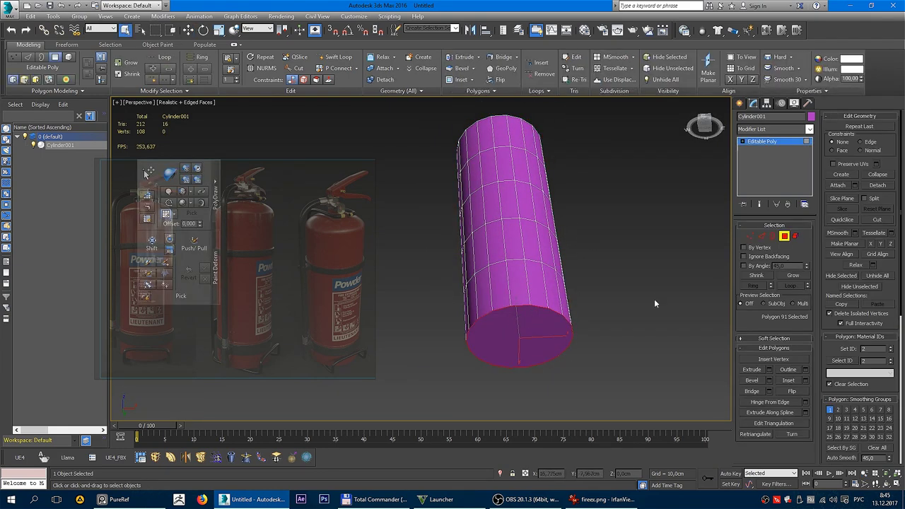
pyautogui.click(762, 238)
pyautogui.scroll(5, 595, 278)
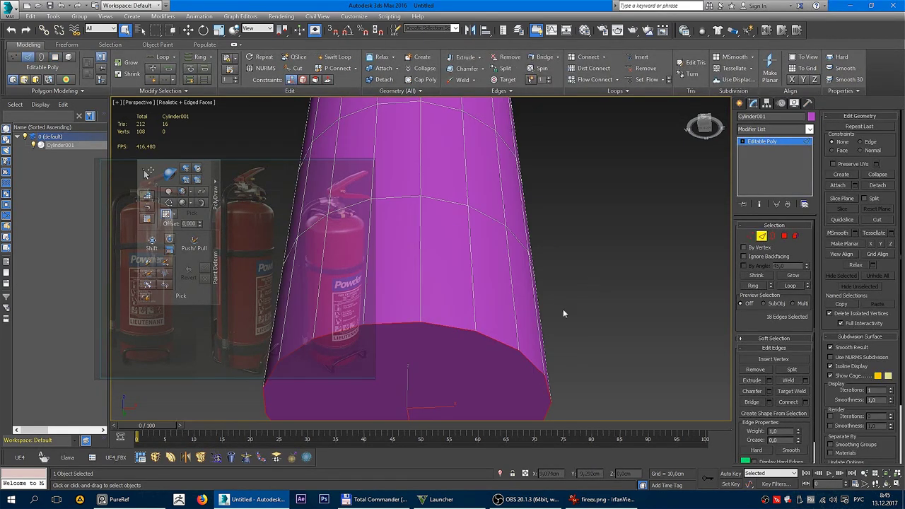
pyautogui.scroll(-5, 563, 309)
pyautogui.scroll(2, 563, 322)
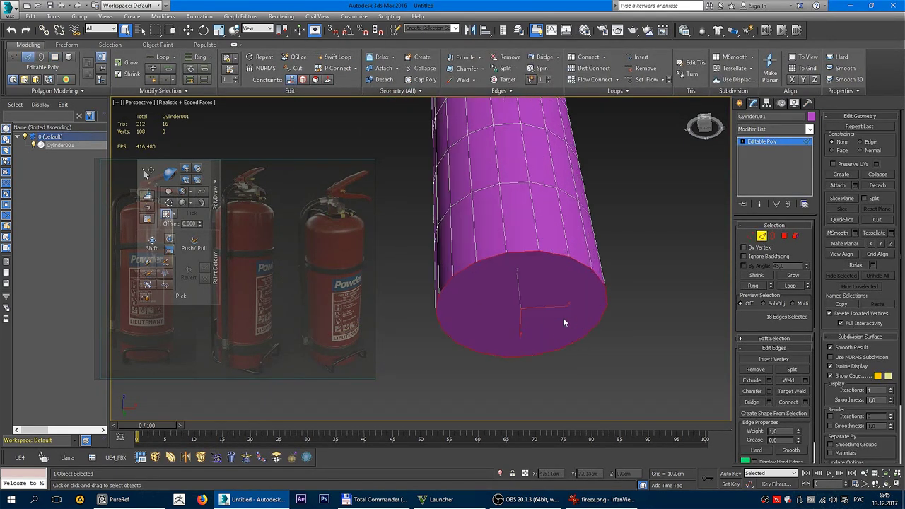
pyautogui.click(769, 392)
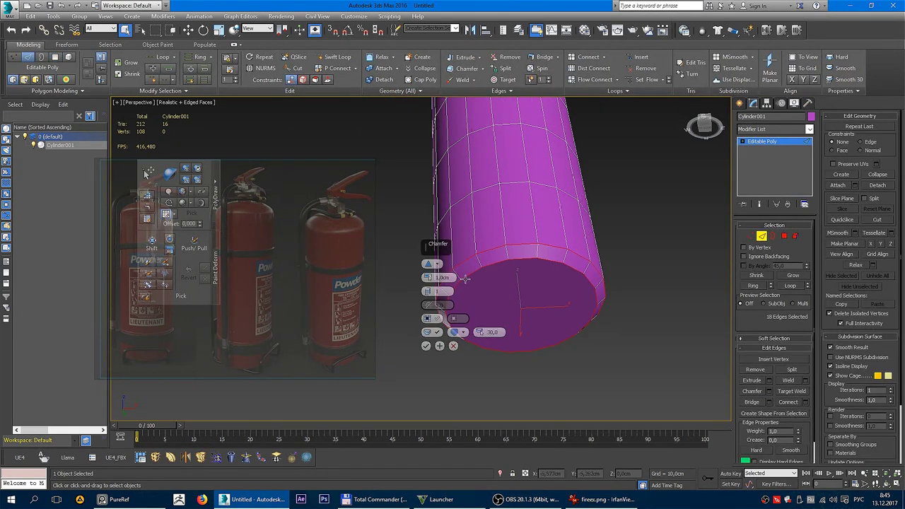
pyautogui.moveTo(427, 278); pyautogui.dragTo(427, 276)
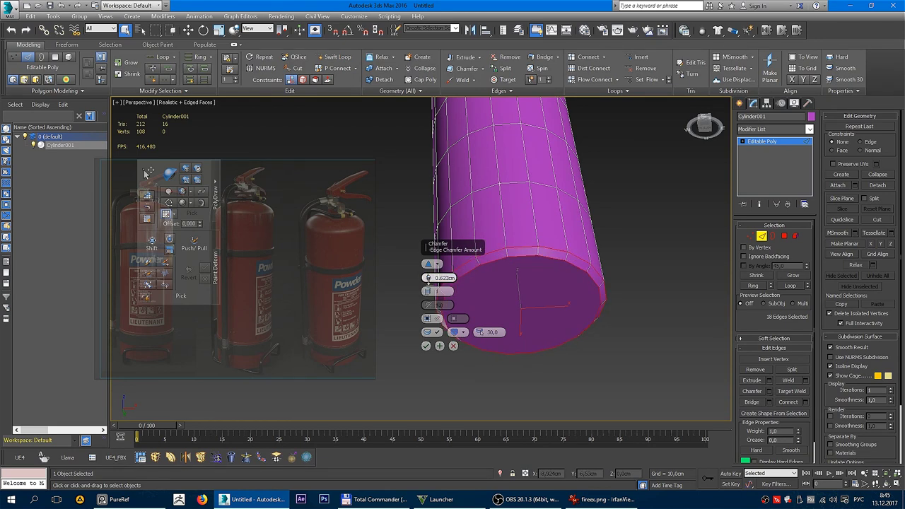
pyautogui.click(426, 347)
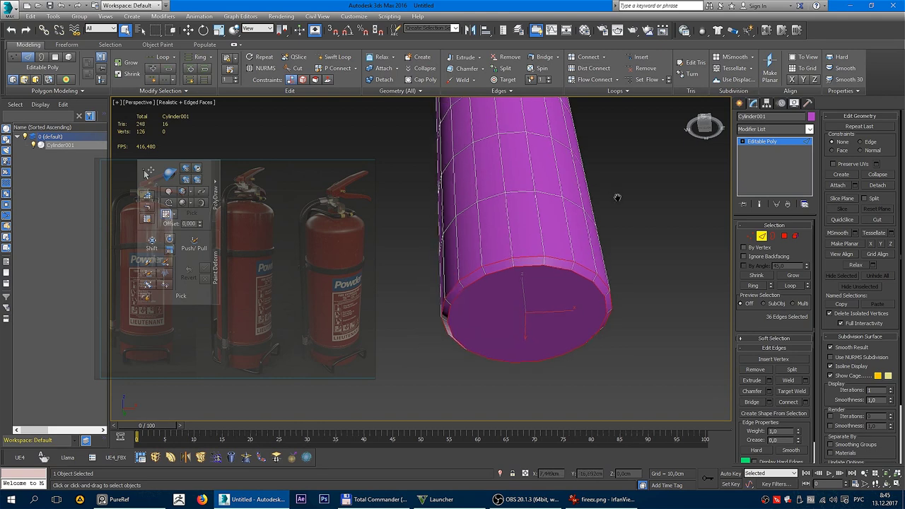
# Select the top cap's border edges and chamfer them about 3 cm
pyautogui.keyDown('alt'); pyautogui.moveTo(616, 196); pyautogui.dragTo(500, 220, button='middle'); pyautogui.keyUp('alt')
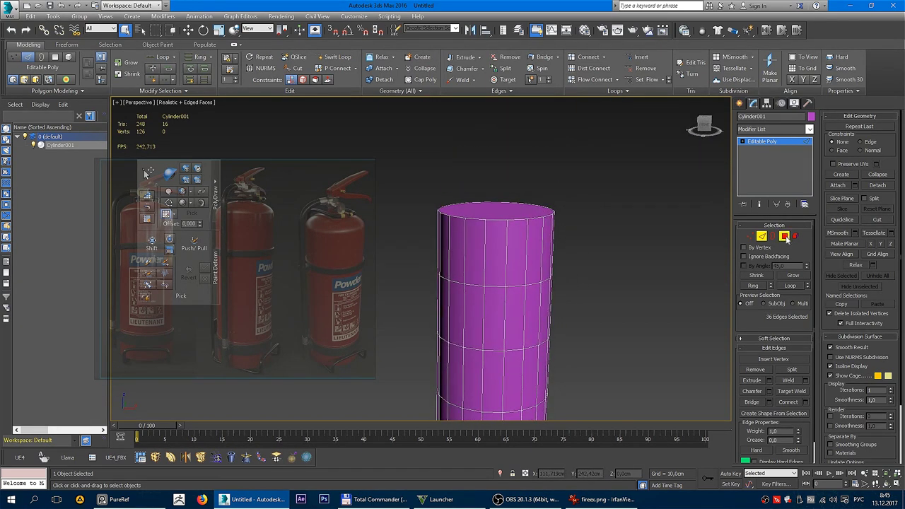
pyautogui.click(784, 236)
pyautogui.click(521, 211)
pyautogui.keyDown('ctrl'); pyautogui.click(761, 237); pyautogui.keyUp('ctrl')
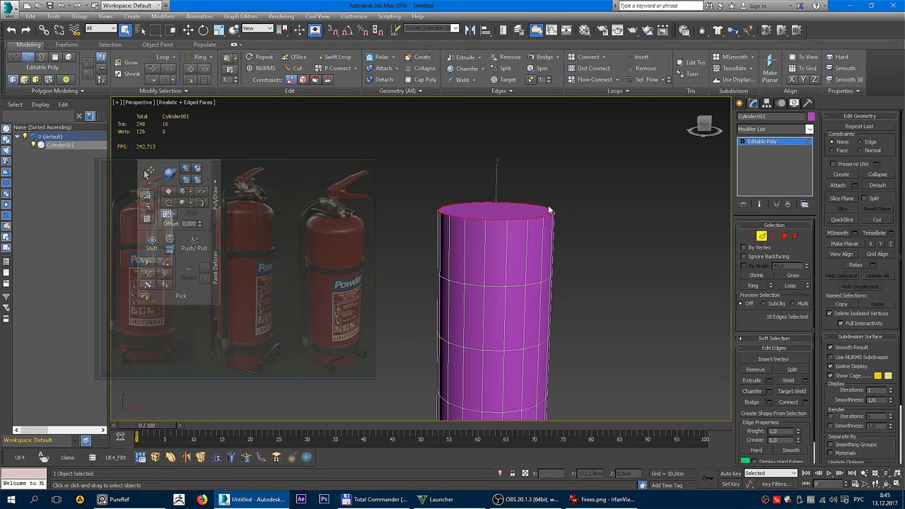
pyautogui.click(769, 393)
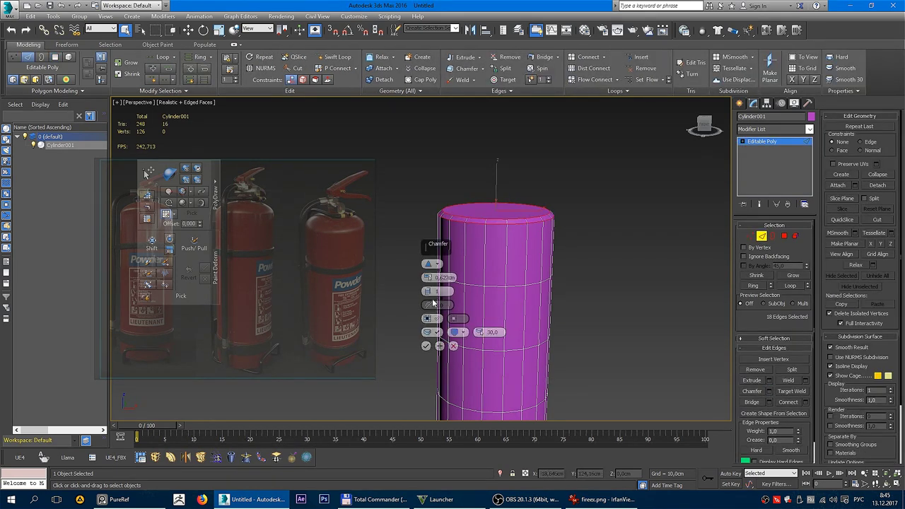
pyautogui.moveTo(428, 280)
pyautogui.mouseDown()
pyautogui.moveTo(431, 265)
pyautogui.moveTo(428, 294)
pyautogui.moveTo(428, 277)
pyautogui.mouseUp()
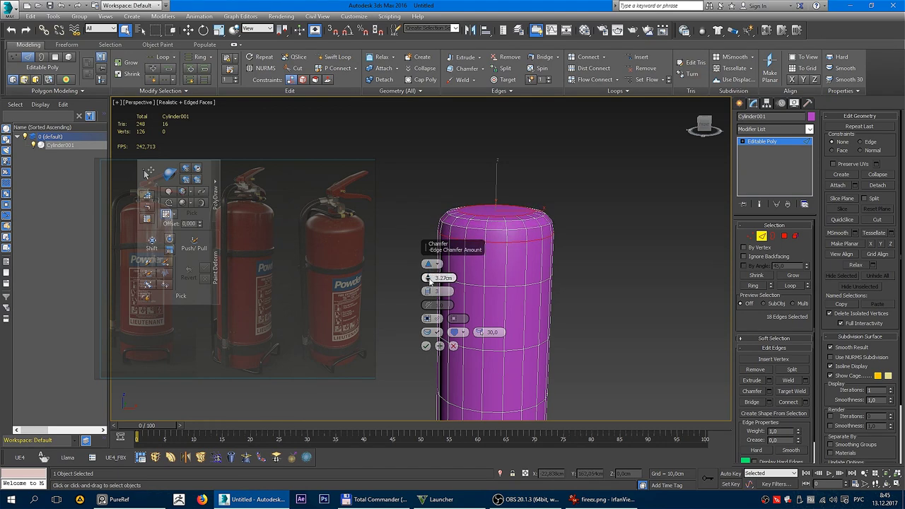
pyautogui.click(426, 346)
# Select the top cap polygon and try the move and scale tools on it
pyautogui.moveTo(430, 344)
pyautogui.keyDown('alt'); pyautogui.mouseDown(button='middle')
pyautogui.moveTo(514, 232)
pyautogui.moveTo(493, 218)
pyautogui.mouseUp(button='middle'); pyautogui.keyUp('alt')
pyautogui.press('4')
pyautogui.click(486, 212)
pyautogui.scroll(2, 495, 212)
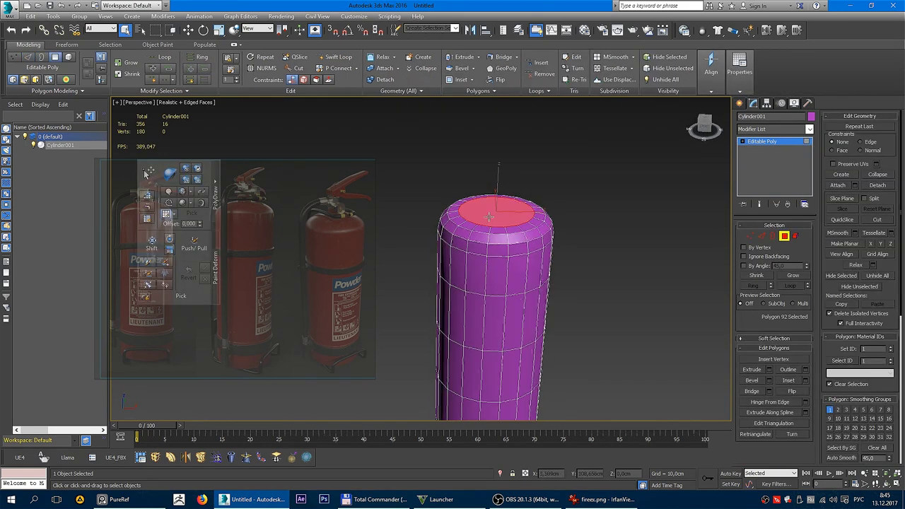
pyautogui.press('w')
pyautogui.moveTo(504, 223)
pyautogui.keyDown('alt'); pyautogui.mouseDown(button='middle')
pyautogui.moveTo(497, 185)
pyautogui.moveTo(493, 221)
pyautogui.mouseUp(button='middle'); pyautogui.keyUp('alt')
pyautogui.press('w')
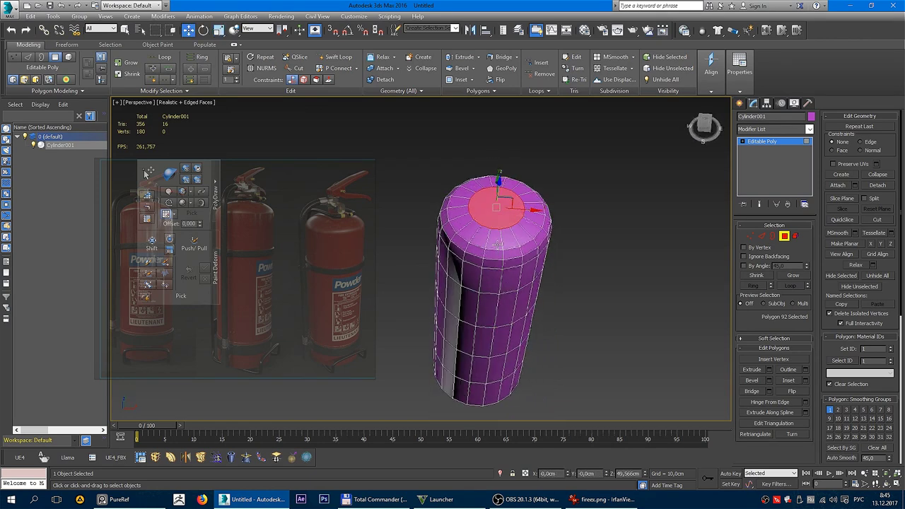
pyautogui.press('r')
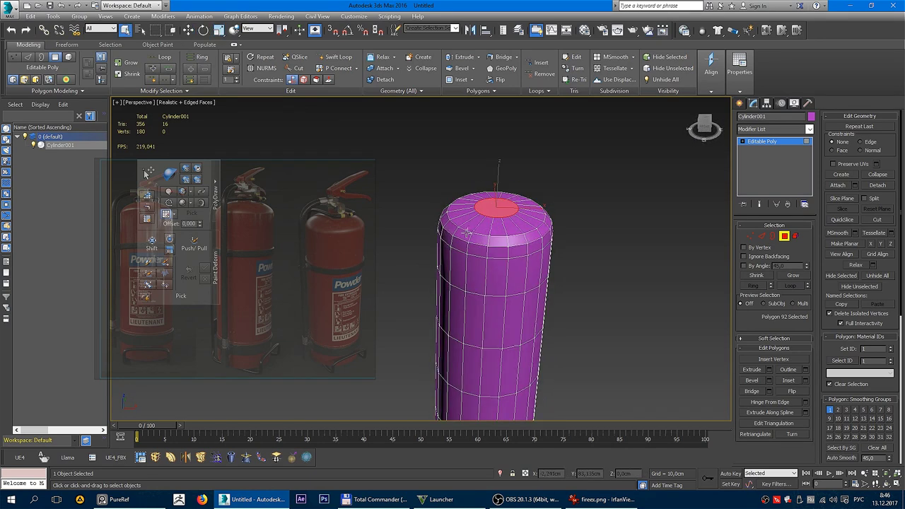
# Try scaling and moving the top edge ring, then go back to Polygon mode
pyautogui.press('2')
pyautogui.scroll(2, 506, 215)
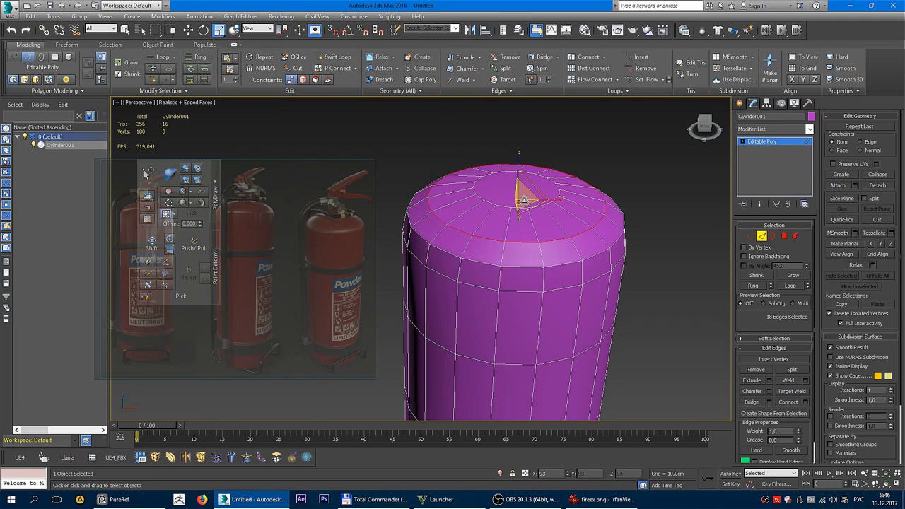
pyautogui.moveTo(510, 210)
pyautogui.keyDown('alt'); pyautogui.mouseDown(button='middle')
pyautogui.moveTo(460, 241)
pyautogui.moveTo(522, 222)
pyautogui.mouseUp(button='middle'); pyautogui.keyUp('alt')
pyautogui.press('q')
pyautogui.press('r')
pyautogui.scroll(-3, 506, 237)
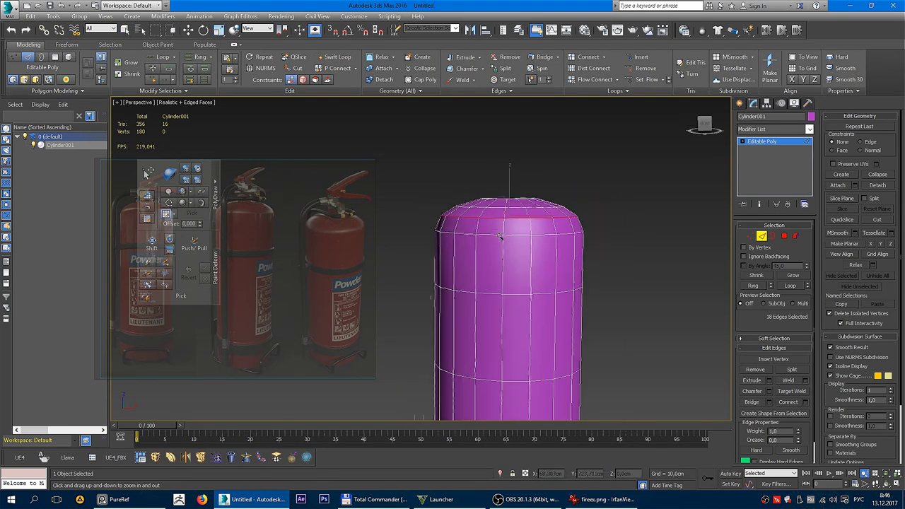
pyautogui.press('w')
pyautogui.click(784, 237)
# Select all the cylinder's polygons, apply Auto Smooth, and inspect the shading
pyautogui.hotkey('ctrl', 'a')
pyautogui.keyDown('alt'); pyautogui.moveTo(669, 275); pyautogui.dragTo(571, 229, button='middle'); pyautogui.keyUp('alt')
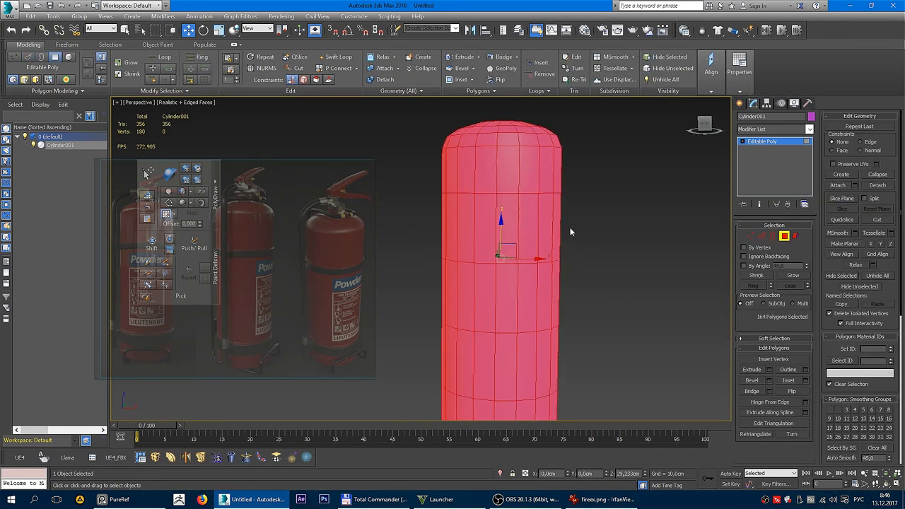
pyautogui.click(850, 459)
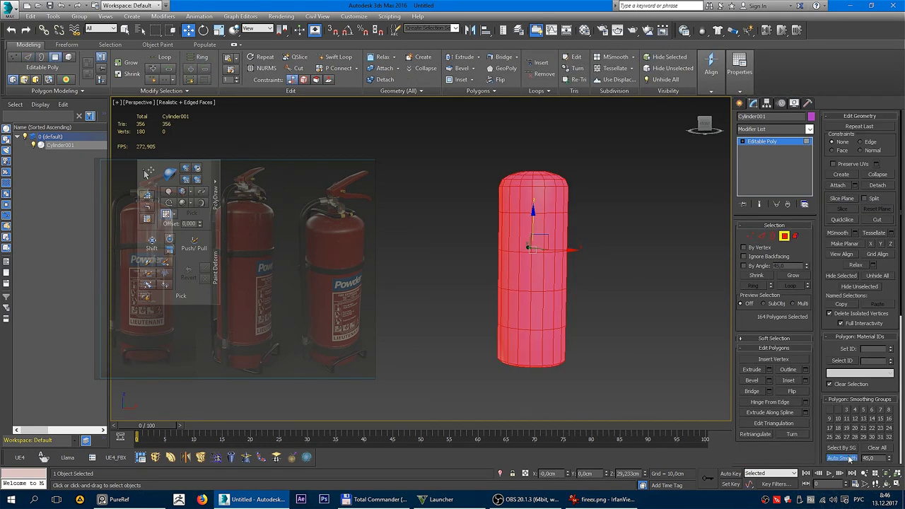
pyautogui.keyDown('alt'); pyautogui.moveTo(616, 327); pyautogui.dragTo(588, 256, button='middle'); pyautogui.keyUp('alt')
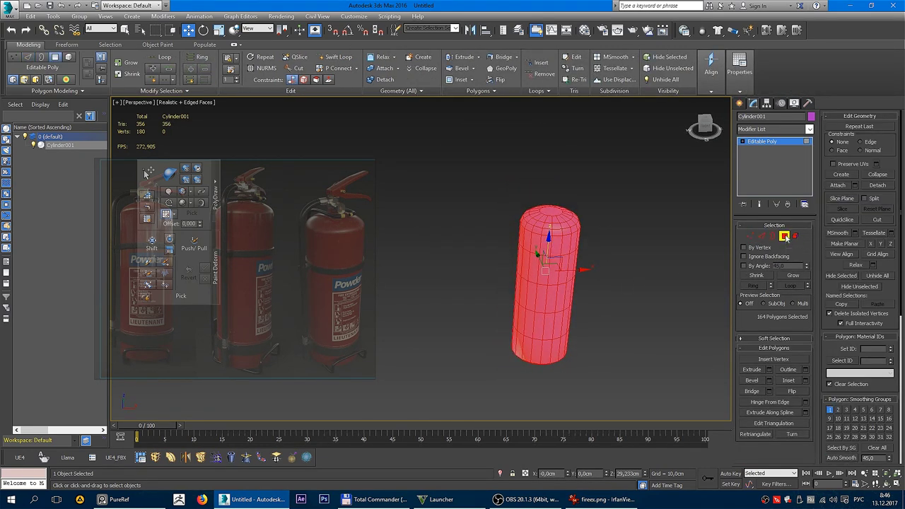
pyautogui.click(632, 309)
pyautogui.moveTo(633, 309); pyautogui.dragTo(569, 270, button='middle')
pyautogui.scroll(5, 547, 219)
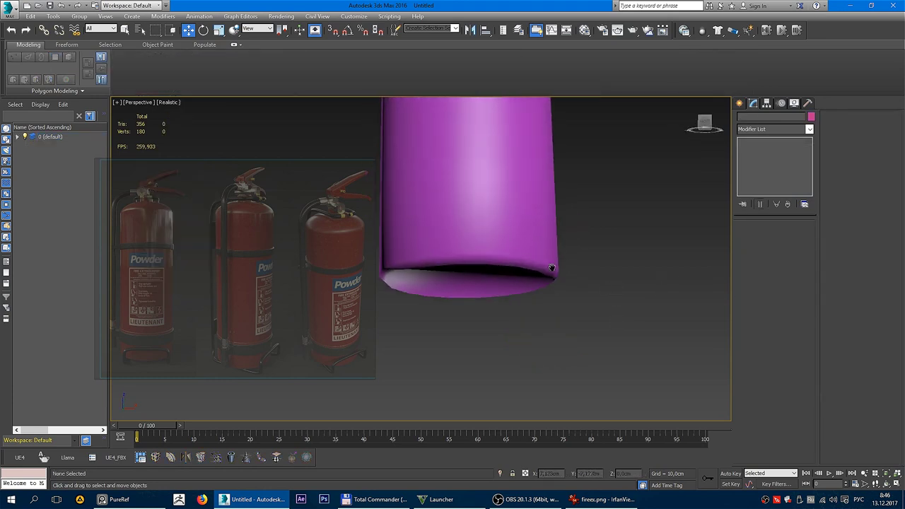
pyautogui.click(494, 230)
pyautogui.scroll(-3, 494, 230)
pyautogui.scroll(-2, 530, 299)
# Add an edge loop with Ctrl+Shift+E and move it down near the bottom
pyautogui.press('2')
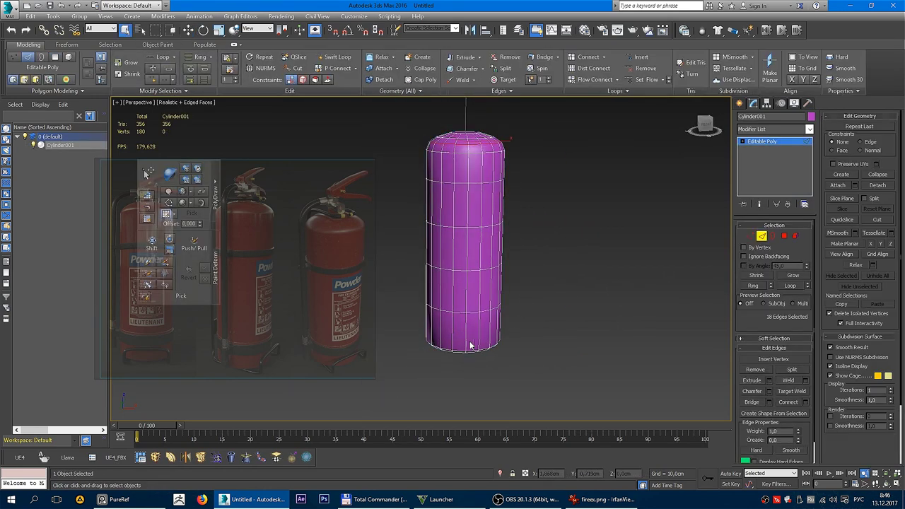
pyautogui.hotkey('ctrl', 'shift', 'e')
pyautogui.scroll(3, 509, 324)
pyautogui.press('w')
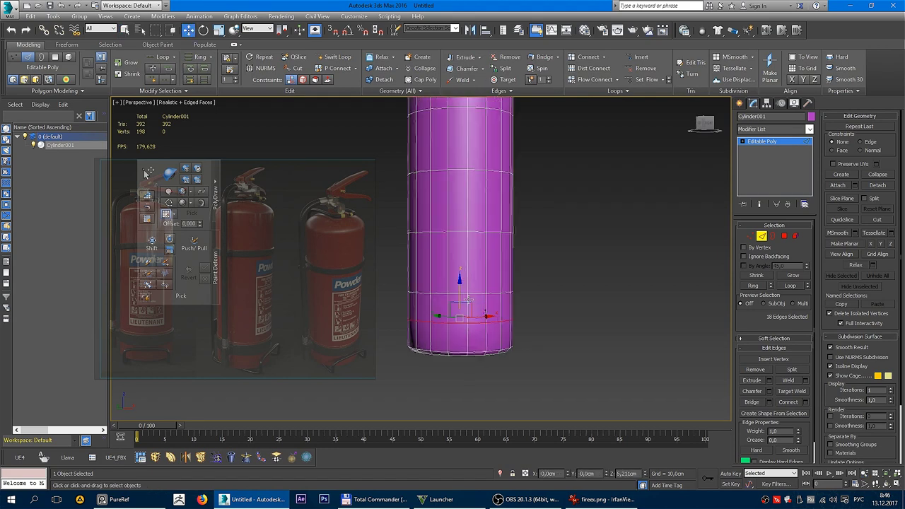
pyautogui.moveTo(460, 290); pyautogui.dragTo(467, 322)
pyautogui.click(571, 320)
pyautogui.press('F4')
pyautogui.scroll(-4, 565, 271)
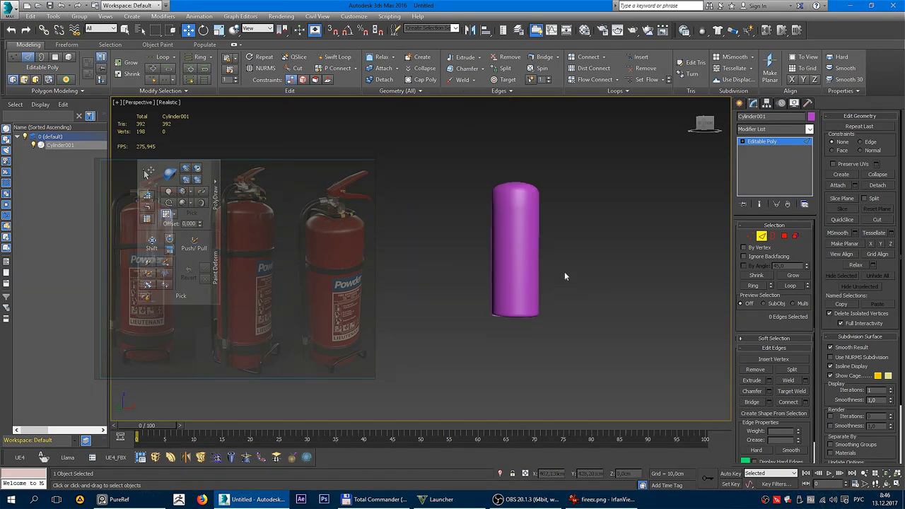
pyautogui.keyDown('alt'); pyautogui.moveTo(564, 272); pyautogui.dragTo(545, 240, button='middle'); pyautogui.keyUp('alt')
pyautogui.scroll(3, 539, 234)
pyautogui.moveTo(521, 210); pyautogui.dragTo(515, 261, button='middle')
pyautogui.scroll(4, 515, 261)
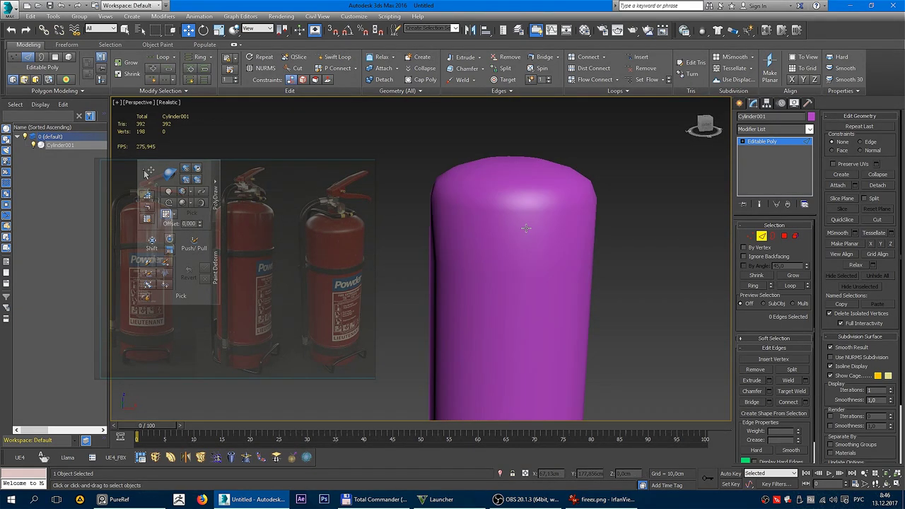
# Toggle Edged Faces to check the smooth body, then reselect the cylinder's top polygon
pyautogui.press('F4')
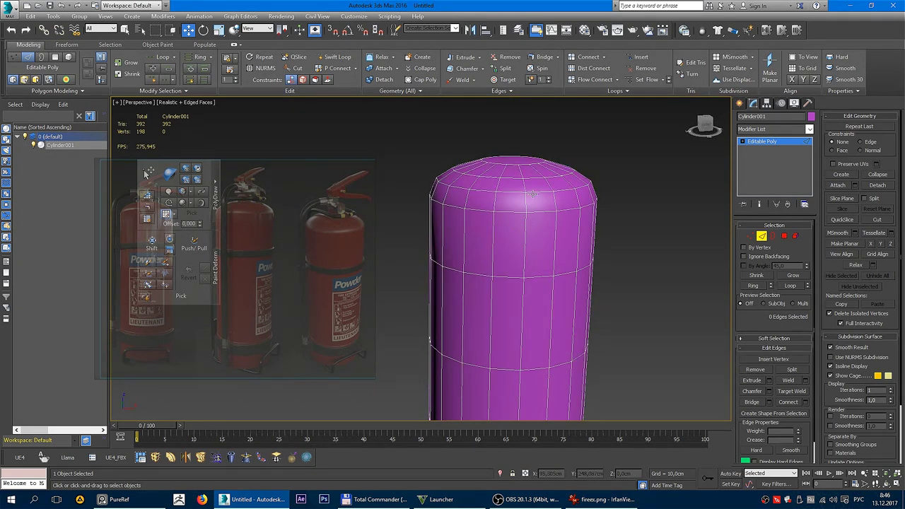
pyautogui.click(527, 202)
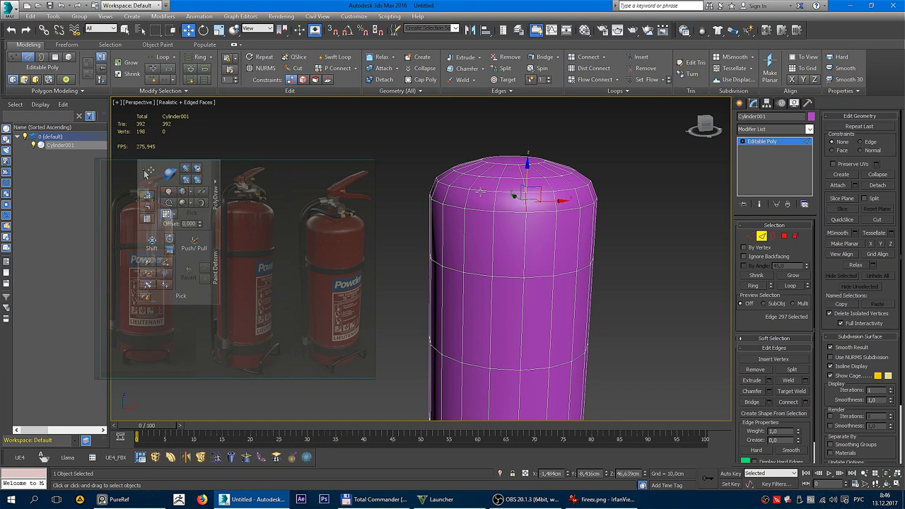
pyautogui.click(761, 237)
pyautogui.click(649, 202)
pyautogui.press('F4')
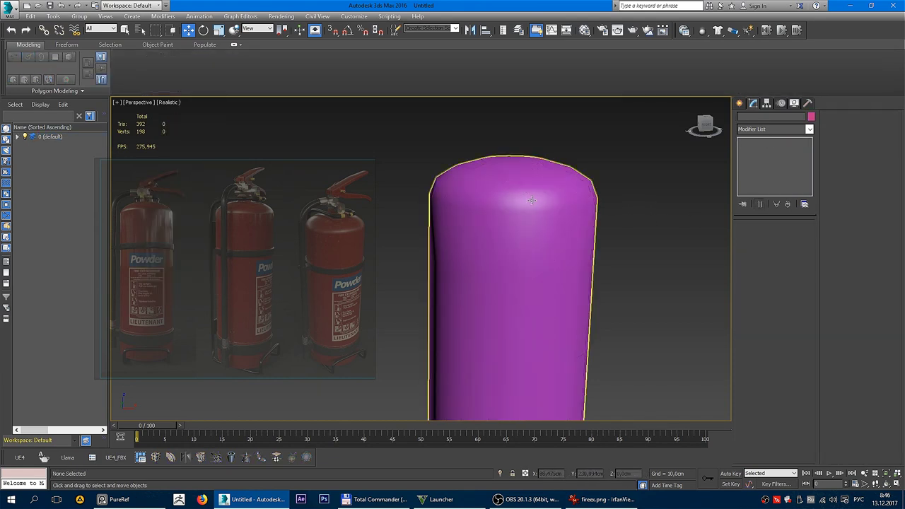
pyautogui.click(524, 187)
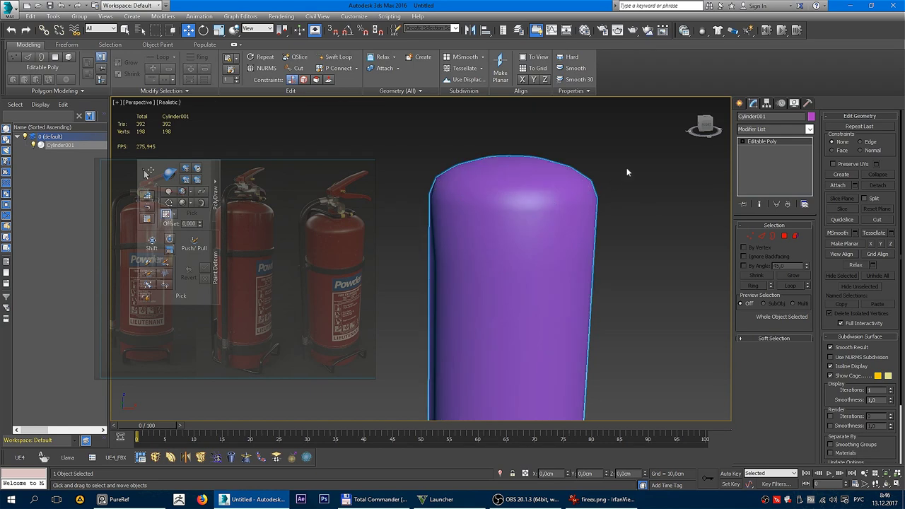
pyautogui.hotkey('ctrl', 'd')
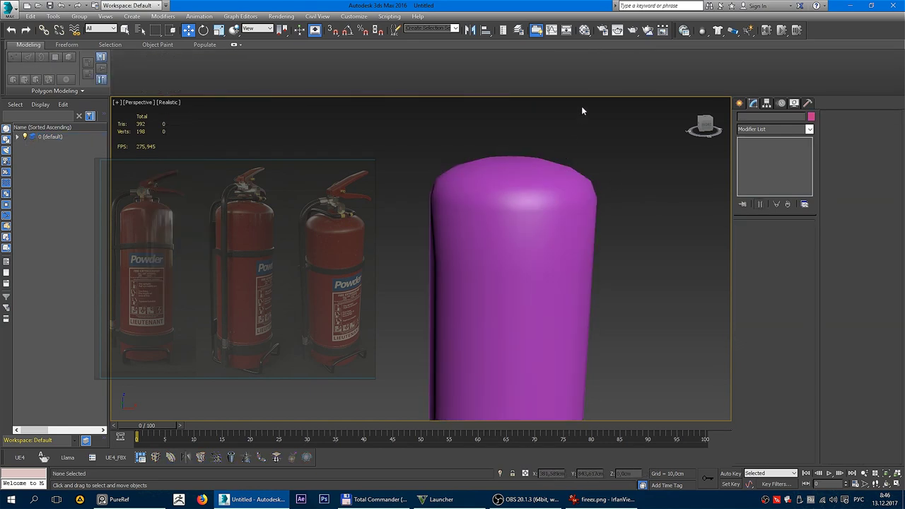
pyautogui.click(517, 160)
# Bevel the top cap into a tall neck, then undo it as too tall
pyautogui.click(517, 160)
pyautogui.keyDown('alt'); pyautogui.moveTo(517, 163); pyautogui.dragTo(571, 237, button='middle'); pyautogui.keyUp('alt')
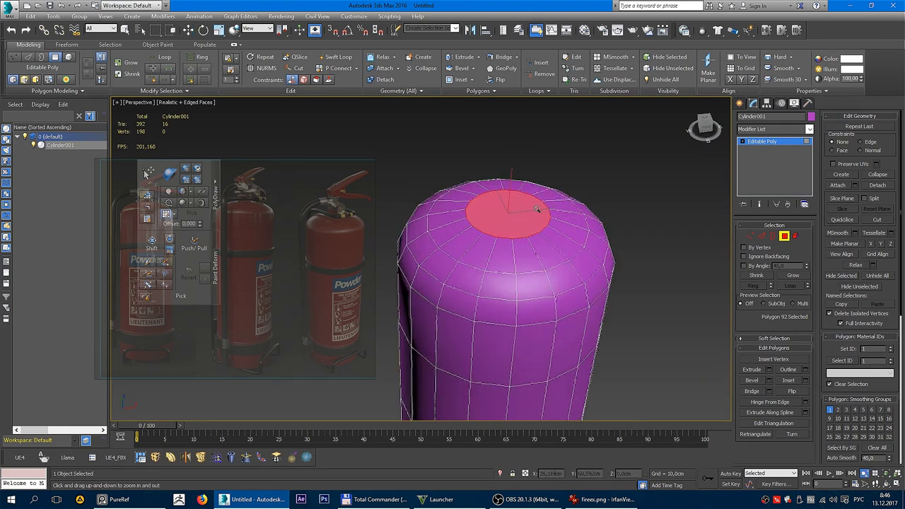
pyautogui.click(771, 381)
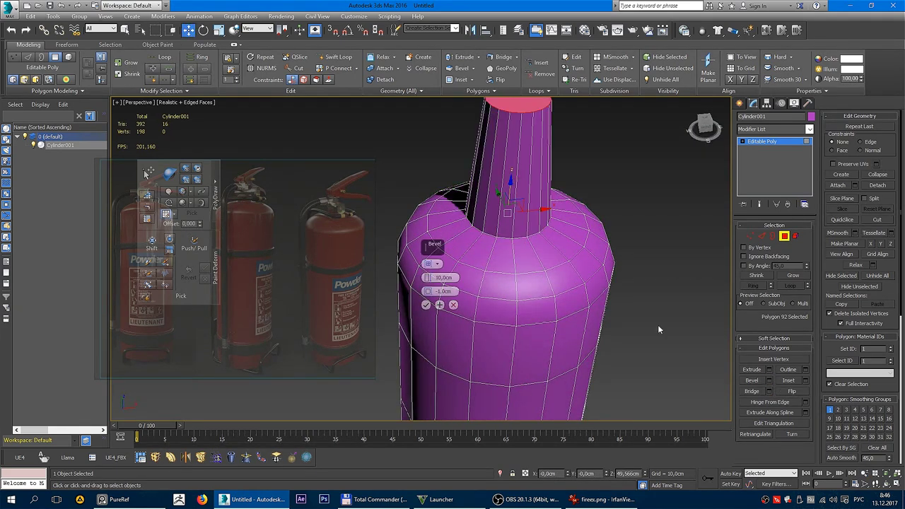
pyautogui.rightClick(428, 291)
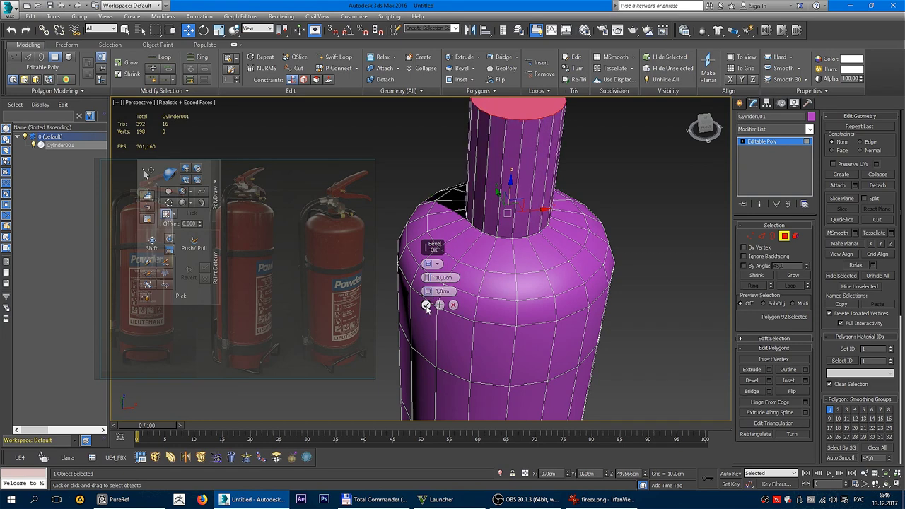
pyautogui.click(426, 306)
pyautogui.keyDown('alt'); pyautogui.moveTo(551, 261); pyautogui.dragTo(549, 295, button='middle'); pyautogui.keyUp('alt')
pyautogui.hotkey('ctrl', 'z')
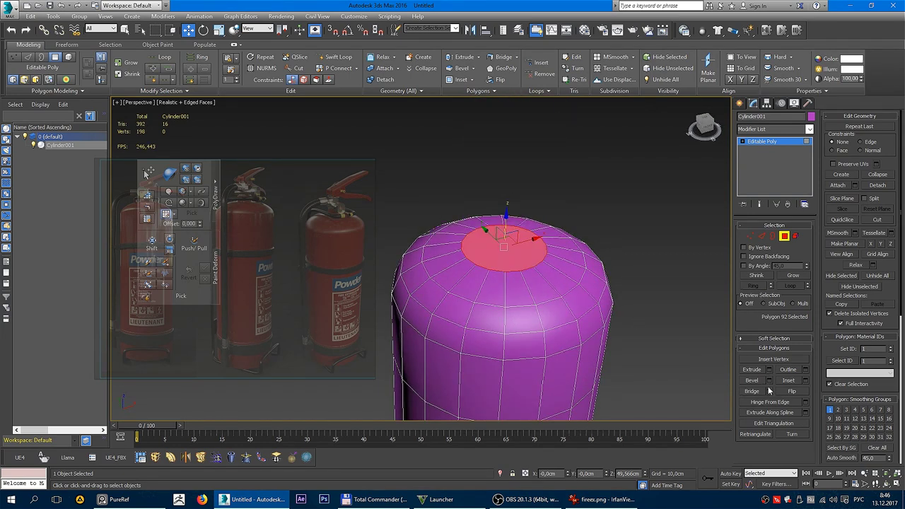
# Bevel the top face again with a Height of about 1.93 cm
pyautogui.click(769, 381)
pyautogui.moveTo(433, 281); pyautogui.dragTo(433, 312)
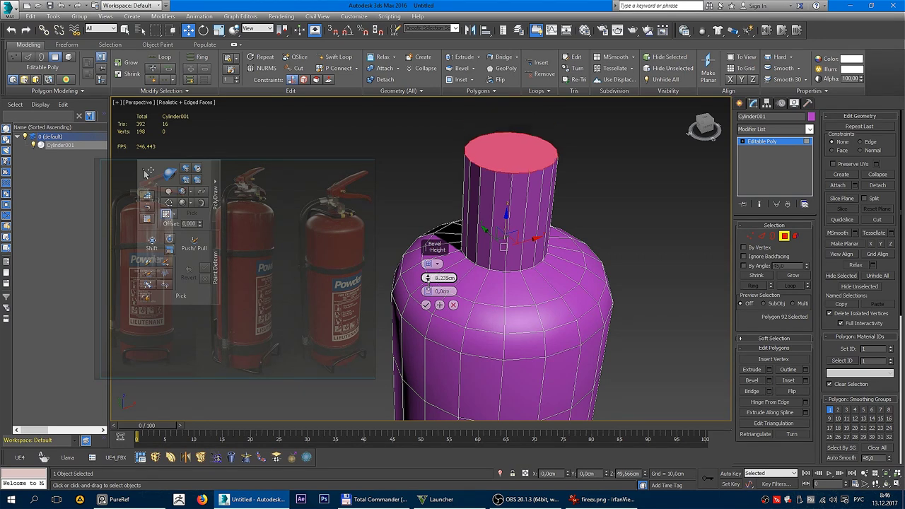
pyautogui.moveTo(513, 290)
pyautogui.mouseDown(button='middle')
pyautogui.moveTo(580, 285)
pyautogui.moveTo(564, 295)
pyautogui.moveTo(571, 250)
pyautogui.mouseUp(button='middle')
pyautogui.scroll(-3, 565, 287)
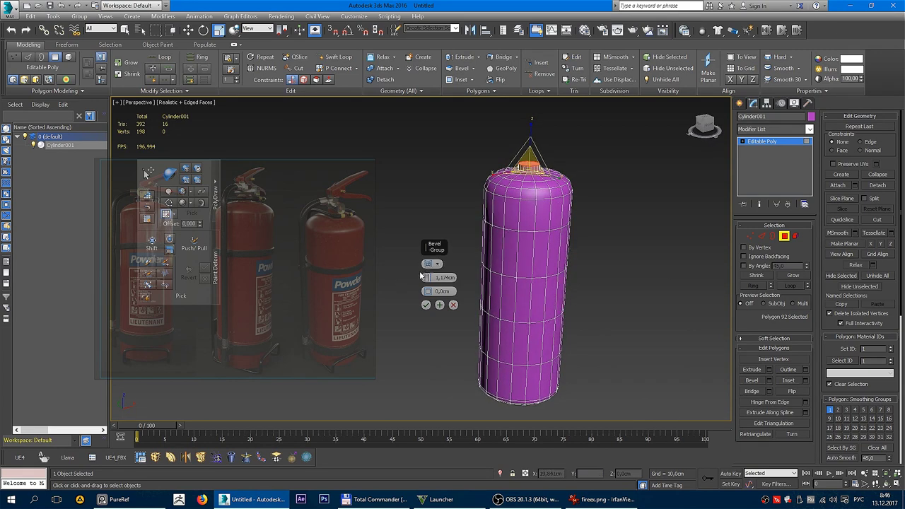
pyautogui.moveTo(427, 278); pyautogui.dragTo(427, 276)
pyautogui.click(426, 305)
# Switch the viewport to plain shaded display and hide edged faces
pyautogui.click(783, 237)
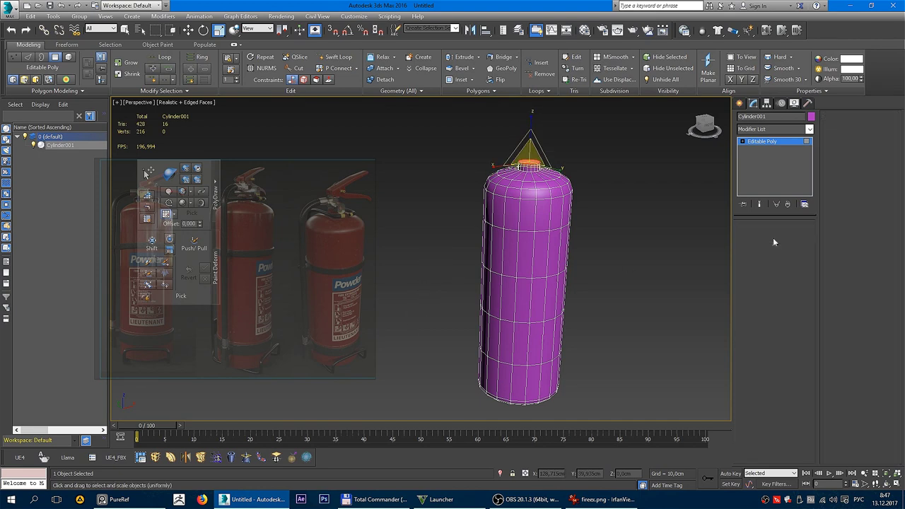
pyautogui.click(542, 233)
pyautogui.press('F4')
# Select the bottle body Cylinder001 from a top-down view and enter Polygon mode
pyautogui.scroll(3, 542, 233)
pyautogui.scroll(3, 558, 201)
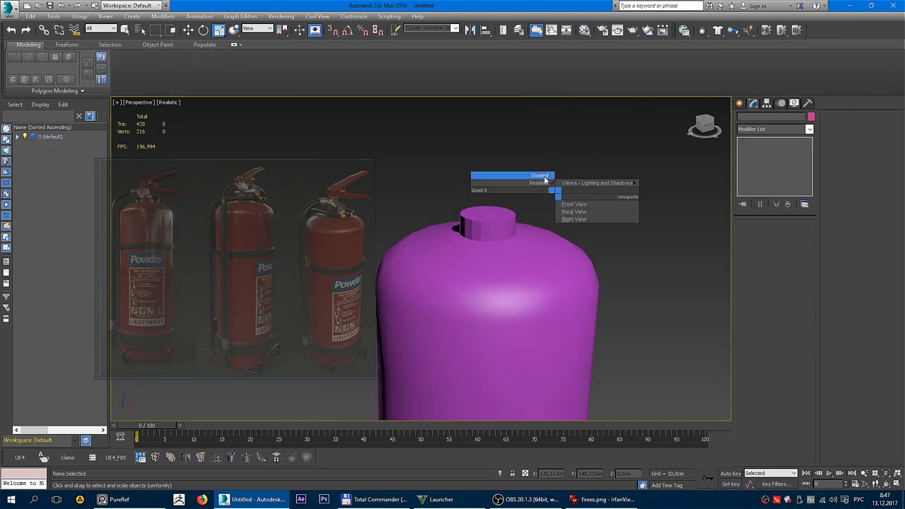
pyautogui.keyDown('alt'); pyautogui.moveTo(580, 151); pyautogui.dragTo(558, 242, button='middle'); pyautogui.keyUp('alt')
pyautogui.click(558, 242)
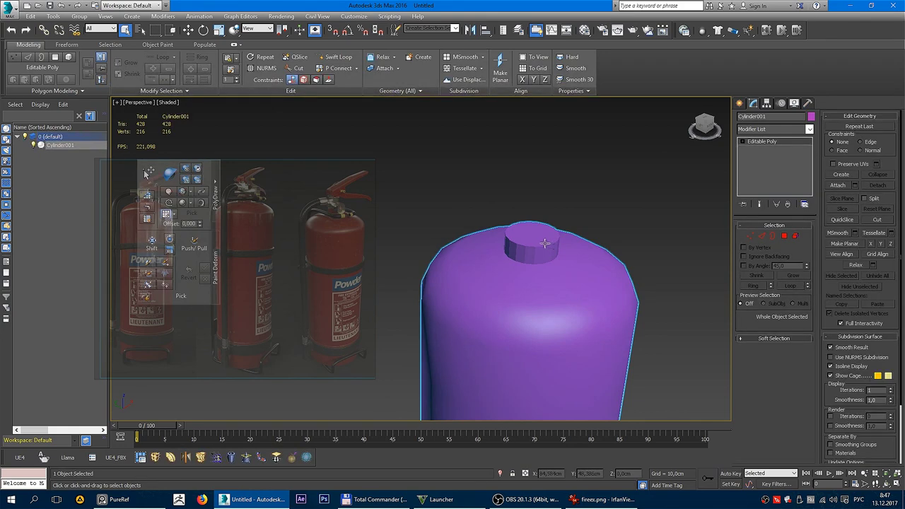
pyautogui.scroll(3, 530, 244)
pyautogui.press('4')
# Select the ring of faces around the cap's side, then return to object level
pyautogui.click(532, 266)
pyautogui.keyDown('shift'); pyautogui.click(548, 261); pyautogui.keyUp('shift')
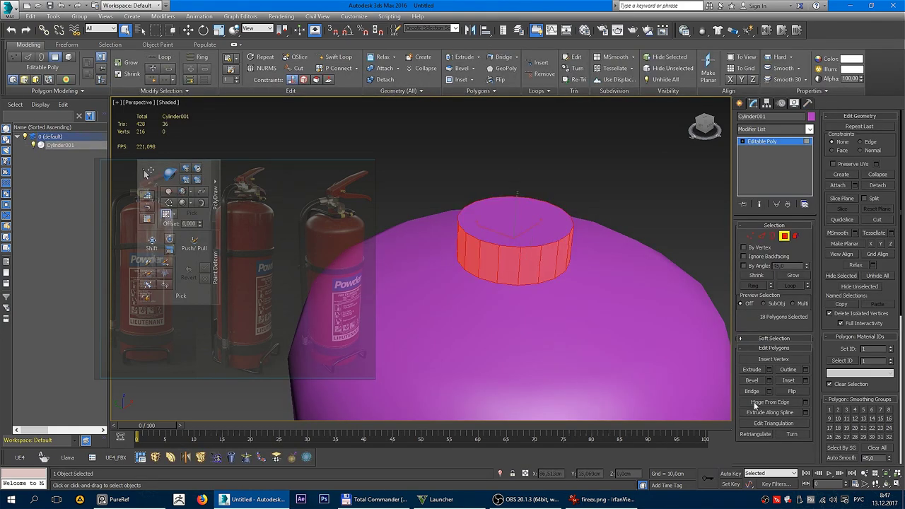
pyautogui.click(530, 257)
pyautogui.keyDown('shift'); pyautogui.click(549, 256); pyautogui.keyUp('shift')
pyautogui.click(531, 263)
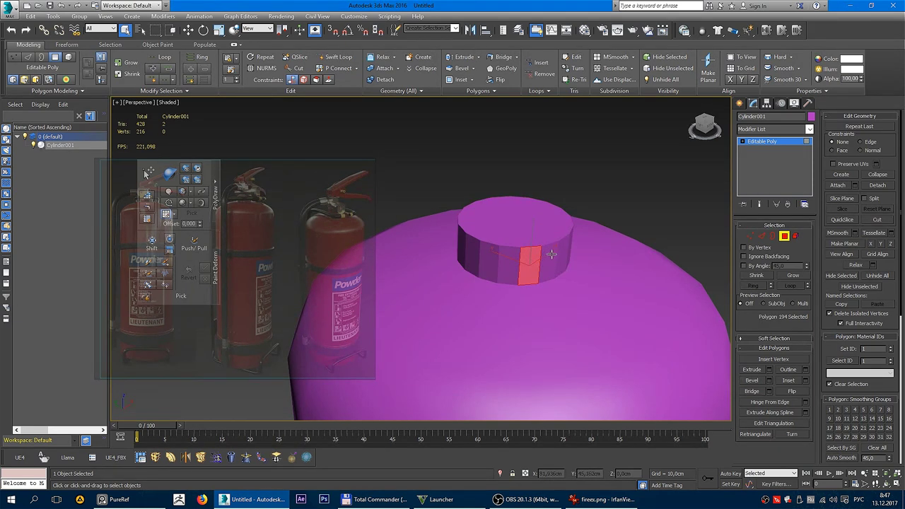
pyautogui.click(516, 261)
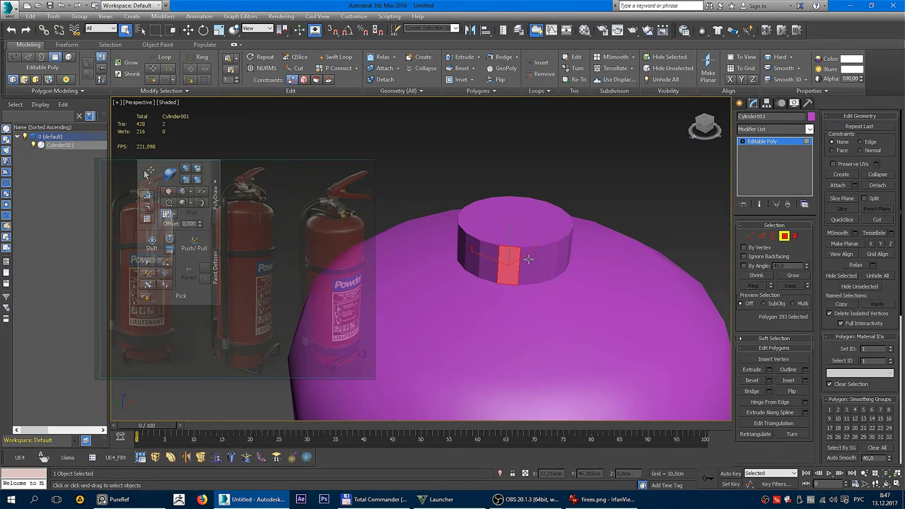
pyautogui.keyDown('shift'); pyautogui.click(529, 259); pyautogui.keyUp('shift')
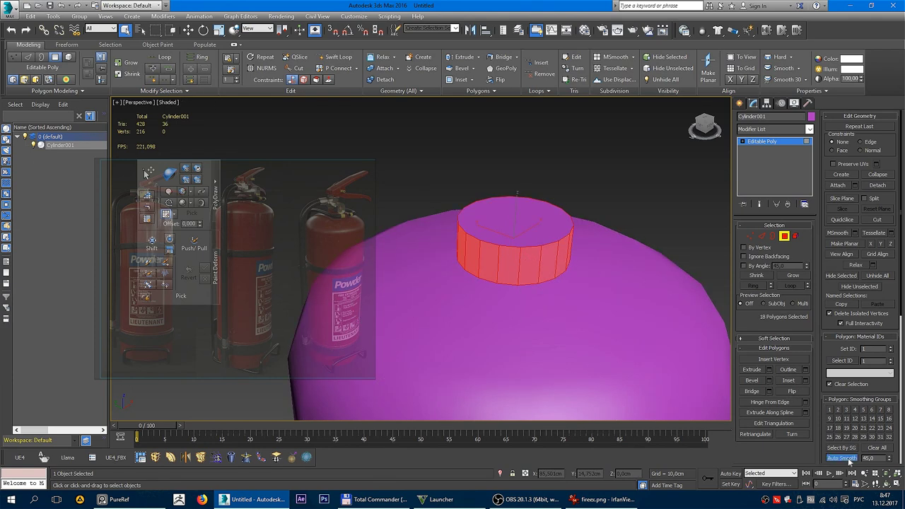
pyautogui.click(784, 235)
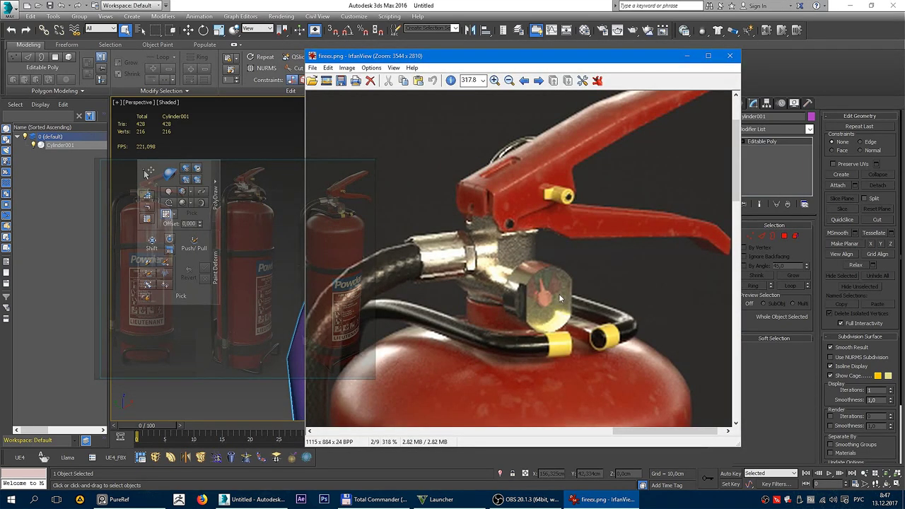
pyautogui.press('Escape')
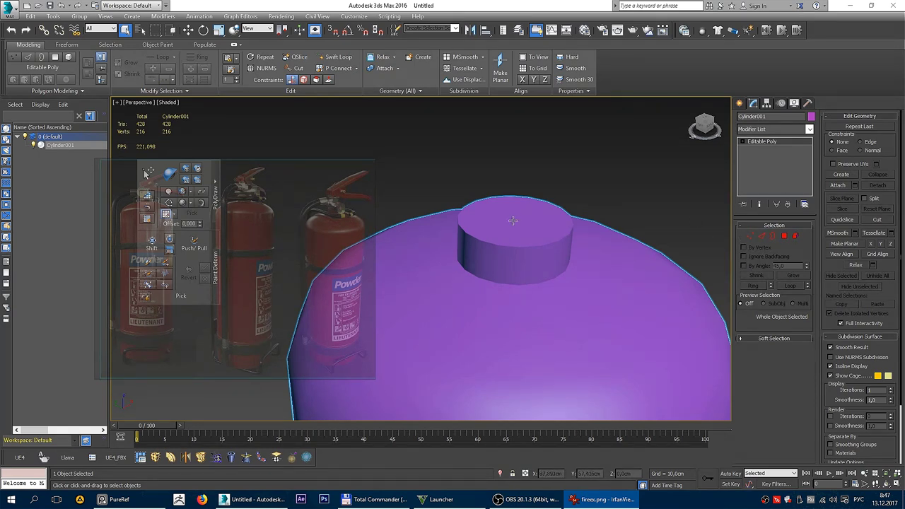
# Select the top polygon of the bottle's cap in Polygon mode
pyautogui.keyDown('alt'); pyautogui.moveTo(513, 221); pyautogui.dragTo(545, 240, button='middle'); pyautogui.keyUp('alt')
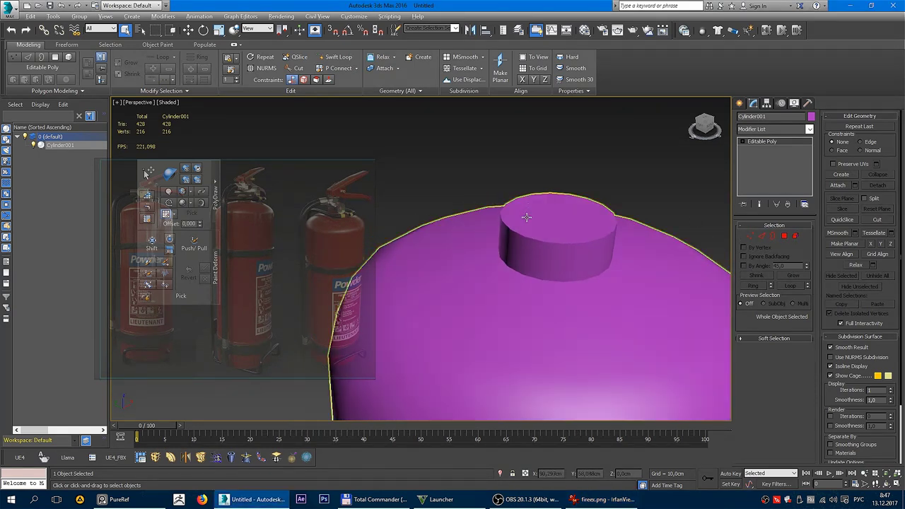
pyautogui.press('4')
pyautogui.click(542, 259)
pyautogui.scroll(-2, 527, 246)
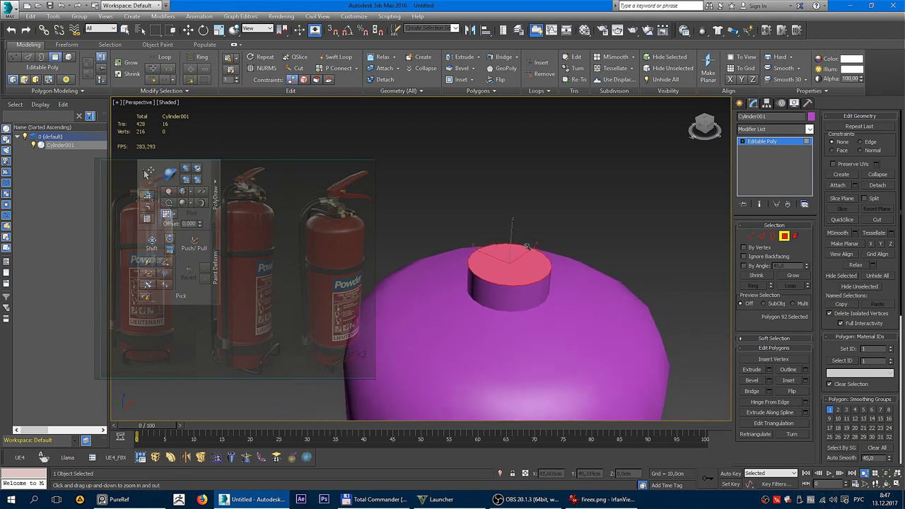
pyautogui.scroll(-1, 527, 246)
pyautogui.press('w')
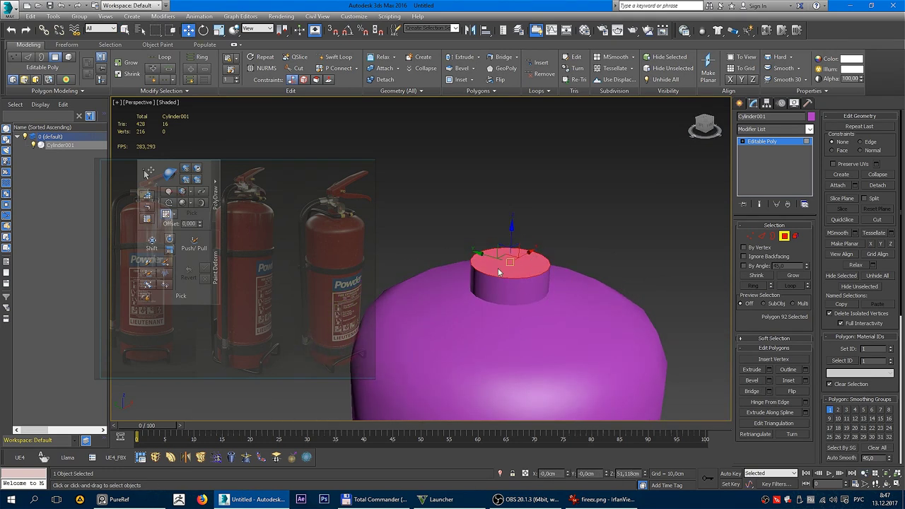
pyautogui.hotkey('alt', 'd')
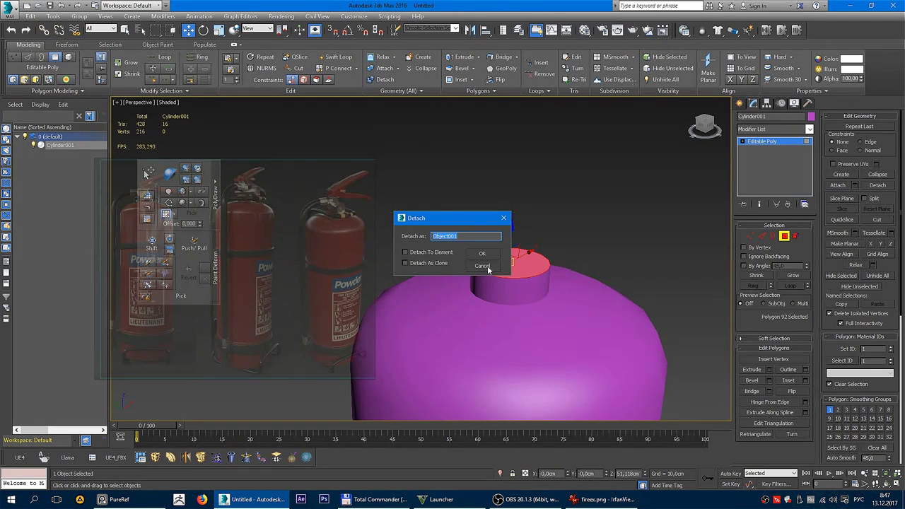
pyautogui.click(483, 266)
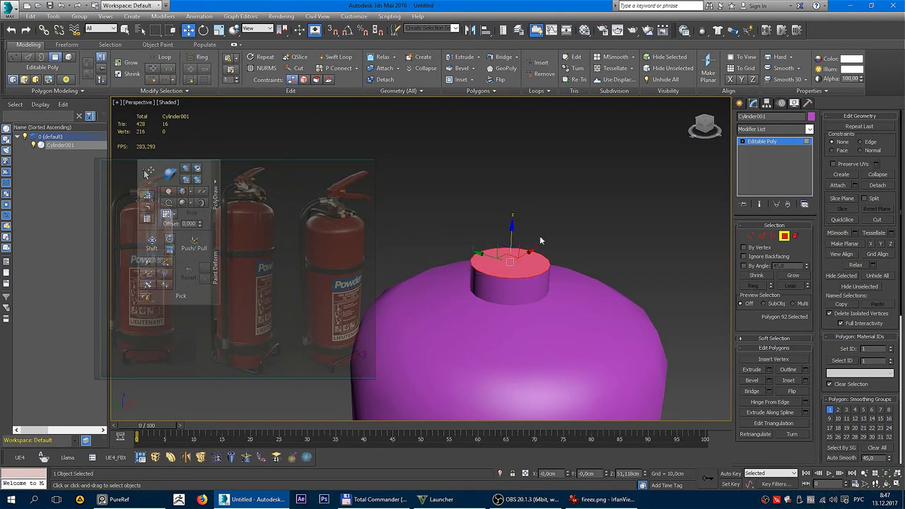
pyautogui.scroll(3, 537, 248)
pyautogui.press('F4')
pyautogui.press('F4')
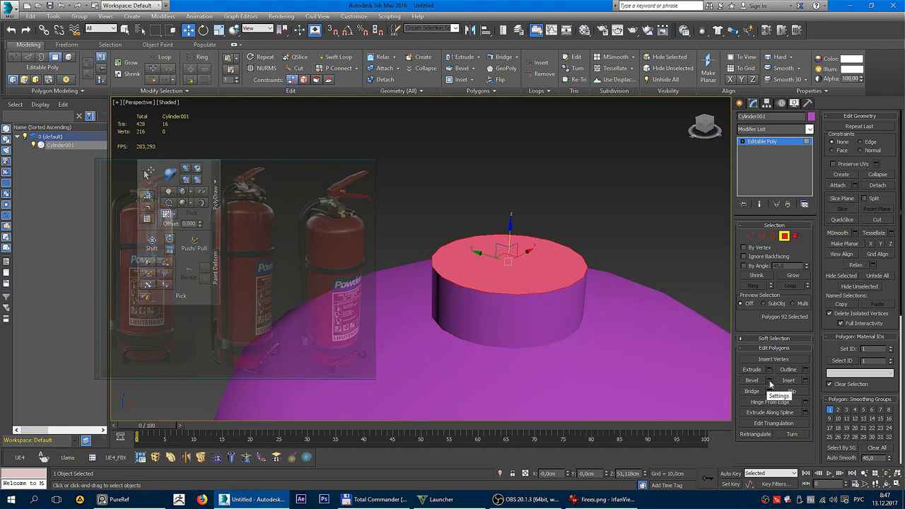
pyautogui.press('F4')
# Bevel the top face with an Outline of -0.504 cm and apply it
pyautogui.click(770, 380)
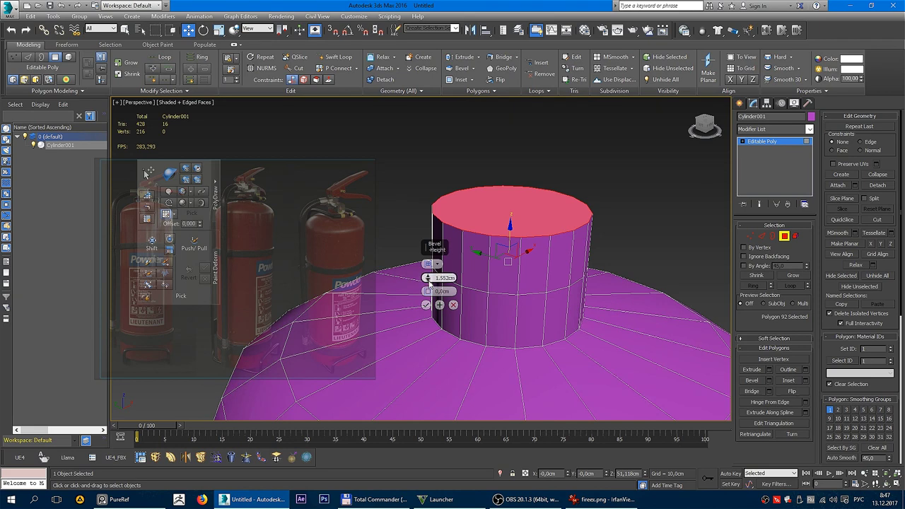
pyautogui.rightClick(429, 280)
pyautogui.moveTo(427, 293); pyautogui.dragTo(428, 292)
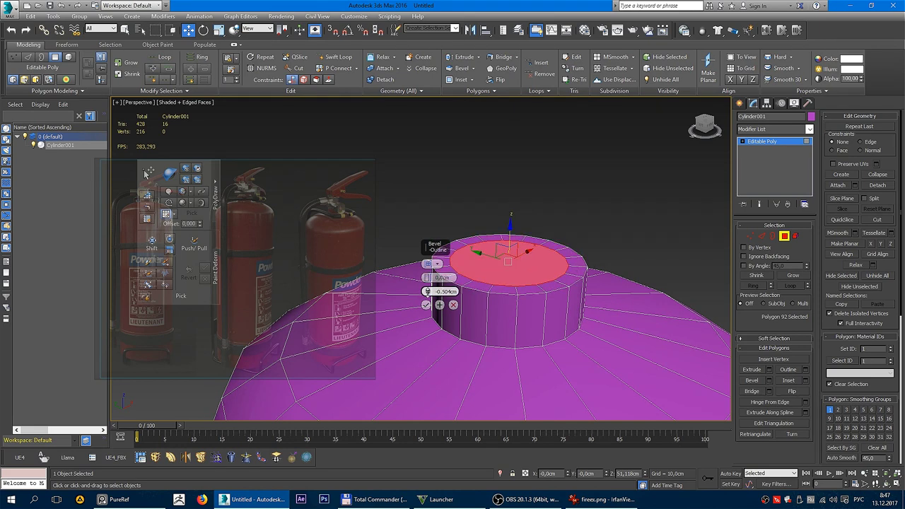
pyautogui.click(439, 305)
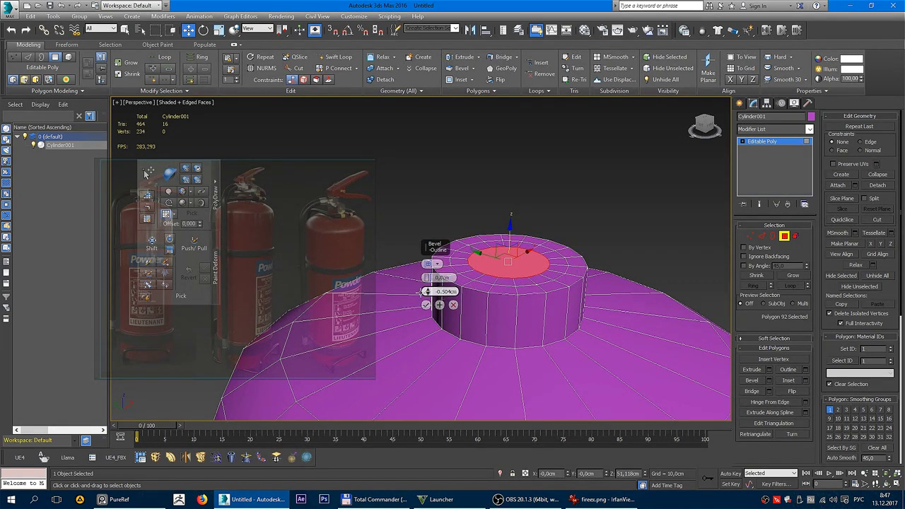
# Bevel again with a Height of about 3.65 cm to raise the taller neck, and confirm
pyautogui.rightClick(427, 291)
pyautogui.moveTo(427, 277); pyautogui.dragTo(427, 255)
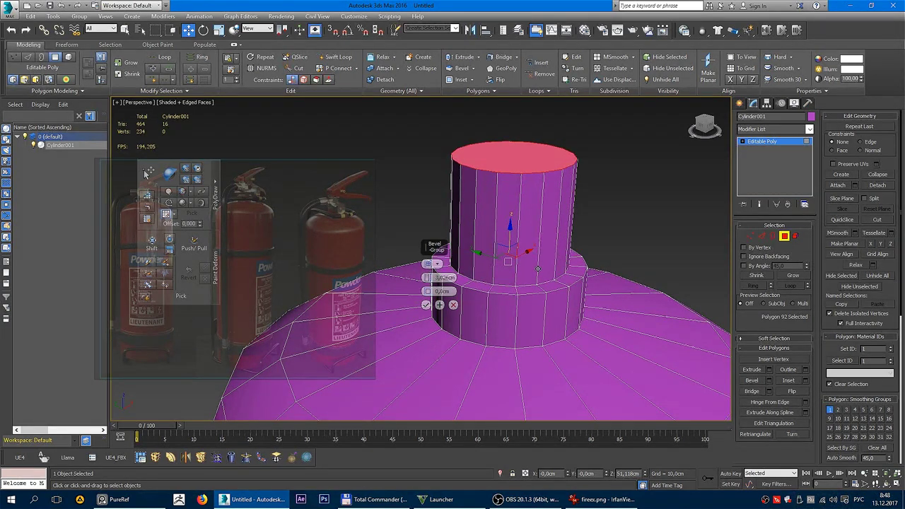
pyautogui.scroll(-3, 557, 243)
pyautogui.scroll(-2, 557, 243)
pyautogui.scroll(-2, 548, 251)
pyautogui.scroll(-1, 541, 258)
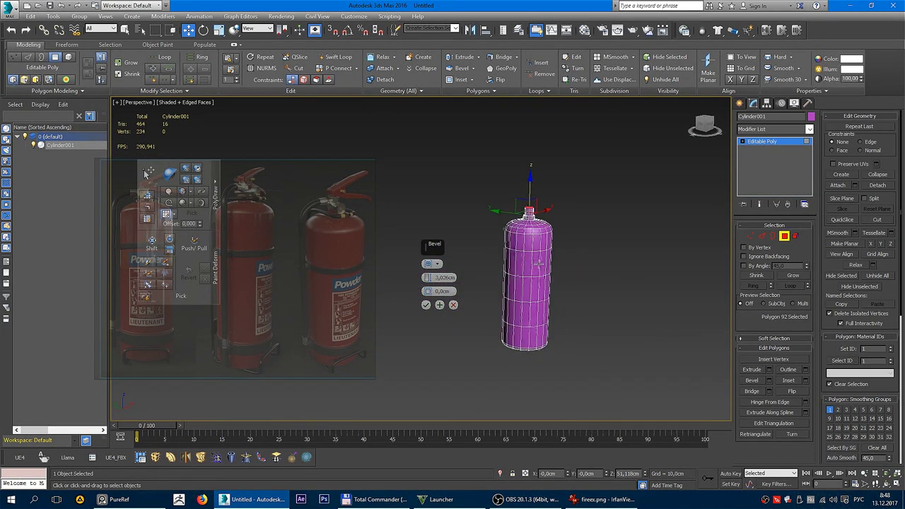
pyautogui.scroll(5, 535, 260)
pyautogui.scroll(-1, 534, 261)
pyautogui.scroll(-3, 532, 264)
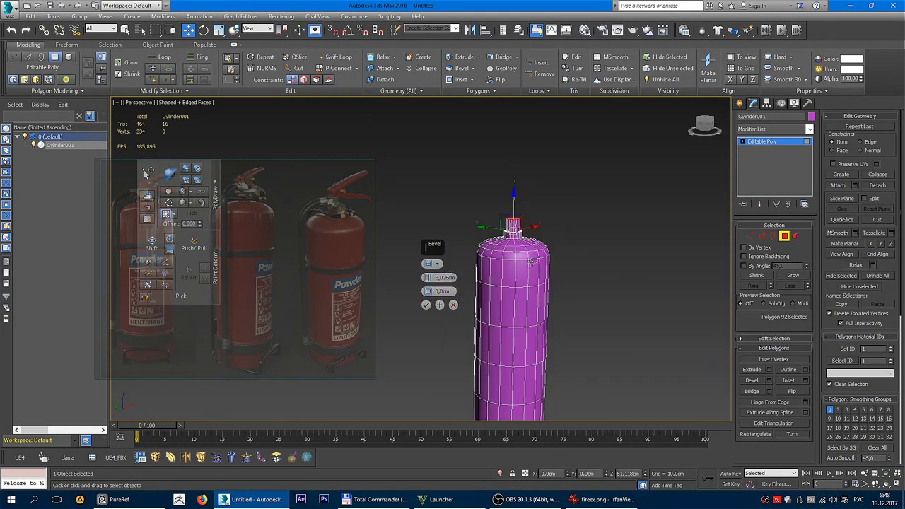
pyautogui.scroll(1, 525, 274)
pyautogui.moveTo(525, 274)
pyautogui.mouseDown(button='middle')
pyautogui.moveTo(481, 262)
pyautogui.moveTo(411, 274)
pyautogui.mouseUp(button='middle')
pyautogui.scroll(-2, 496, 254)
pyautogui.scroll(-1, 496, 253)
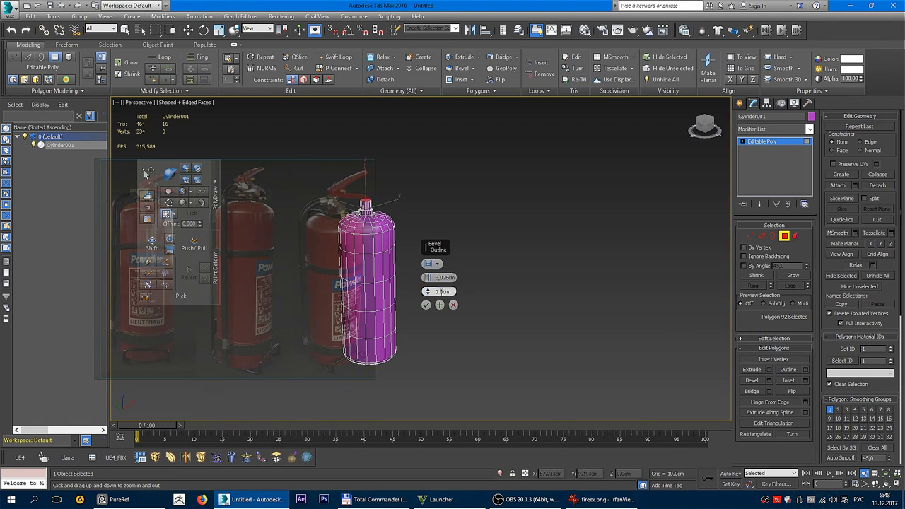
pyautogui.moveTo(428, 277); pyautogui.dragTo(428, 274)
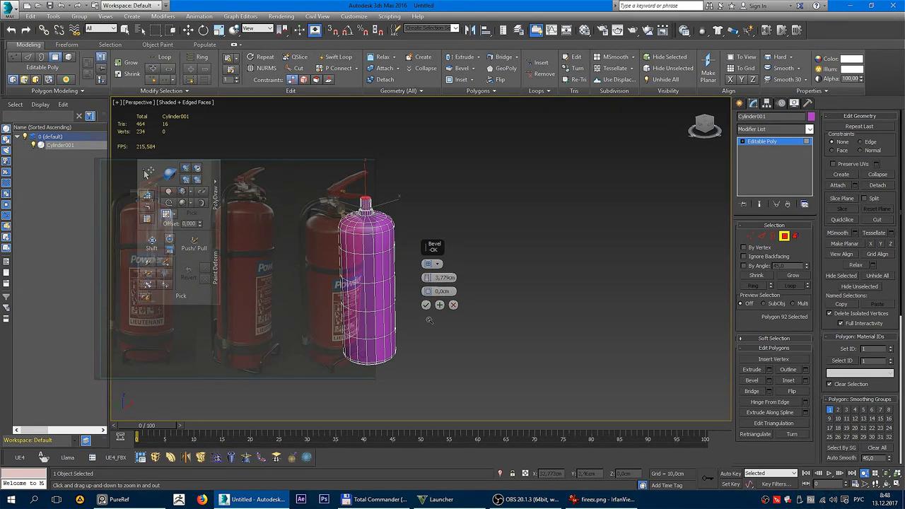
pyautogui.click(426, 305)
pyautogui.moveTo(473, 262); pyautogui.dragTo(606, 256, button='middle')
pyautogui.scroll(5, 553, 269)
pyautogui.scroll(-5, 552, 269)
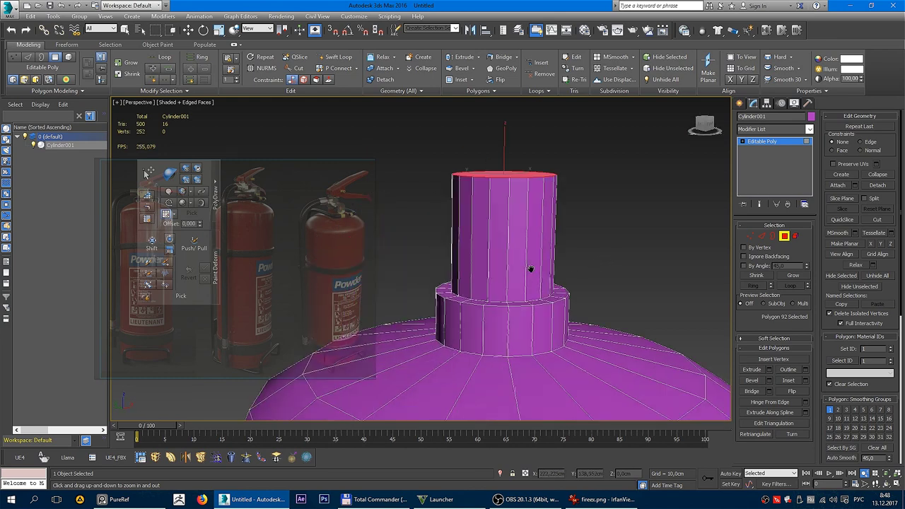
pyautogui.scroll(-2, 552, 270)
pyautogui.scroll(-1, 552, 262)
pyautogui.press('w')
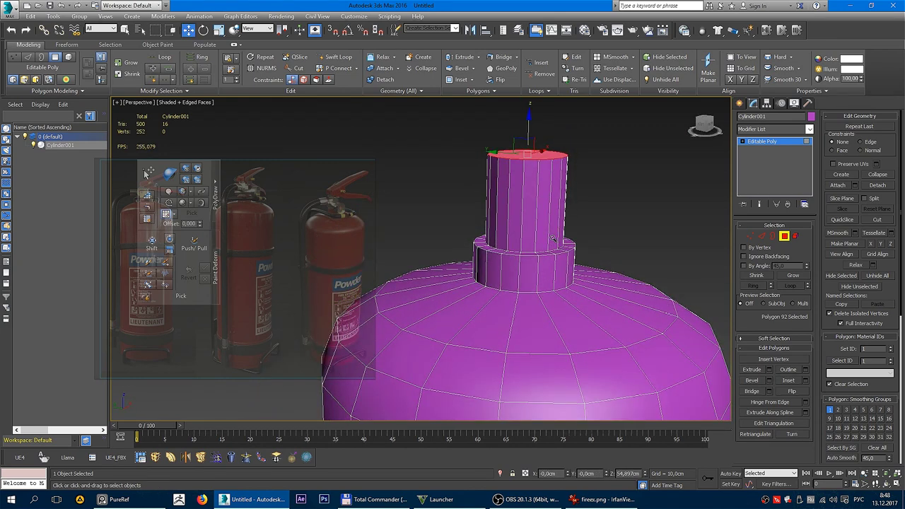
pyautogui.keyDown('alt'); pyautogui.moveTo(588, 196); pyautogui.dragTo(554, 234, button='middle'); pyautogui.keyUp('alt')
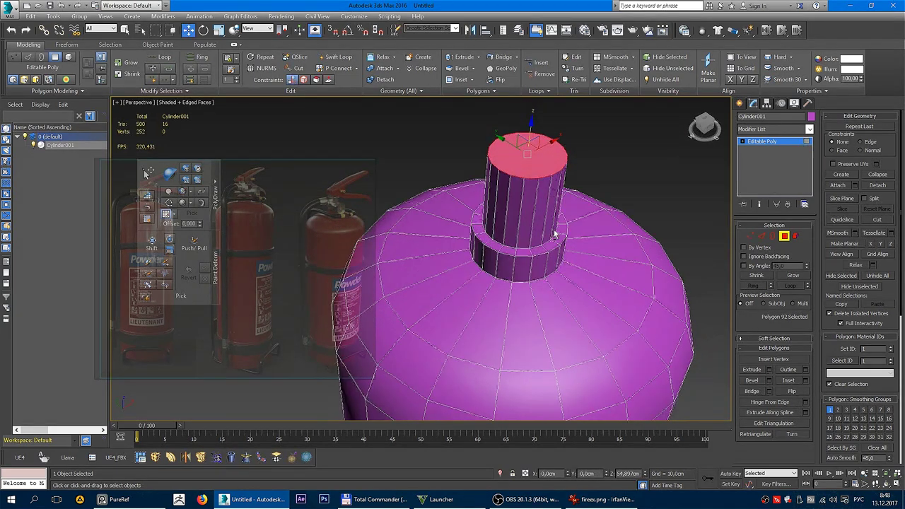
# Check the neck's side faces in Polygon mode, clear the selection, and hide edged faces
pyautogui.click(785, 237)
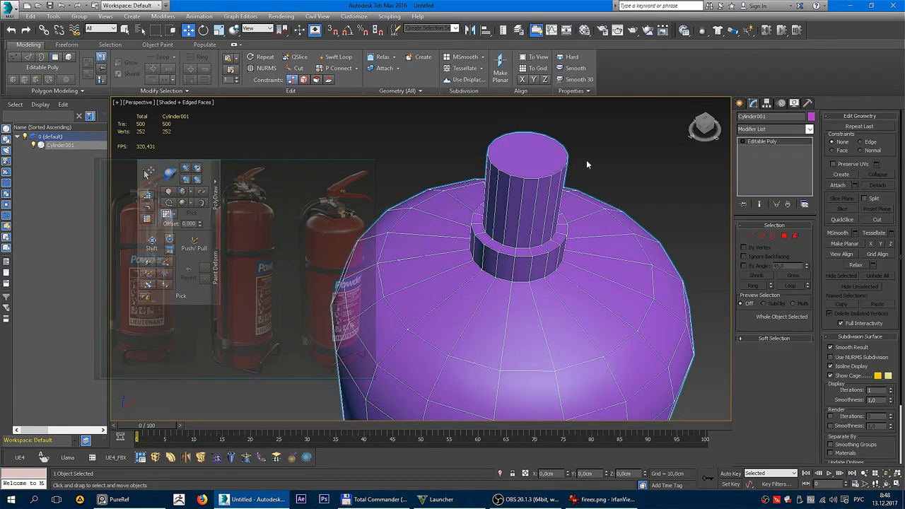
pyautogui.moveTo(586, 160)
pyautogui.keyDown('alt'); pyautogui.mouseDown(button='middle')
pyautogui.moveTo(590, 169)
pyautogui.moveTo(574, 155)
pyautogui.mouseUp(button='middle'); pyautogui.keyUp('alt')
pyautogui.press('4')
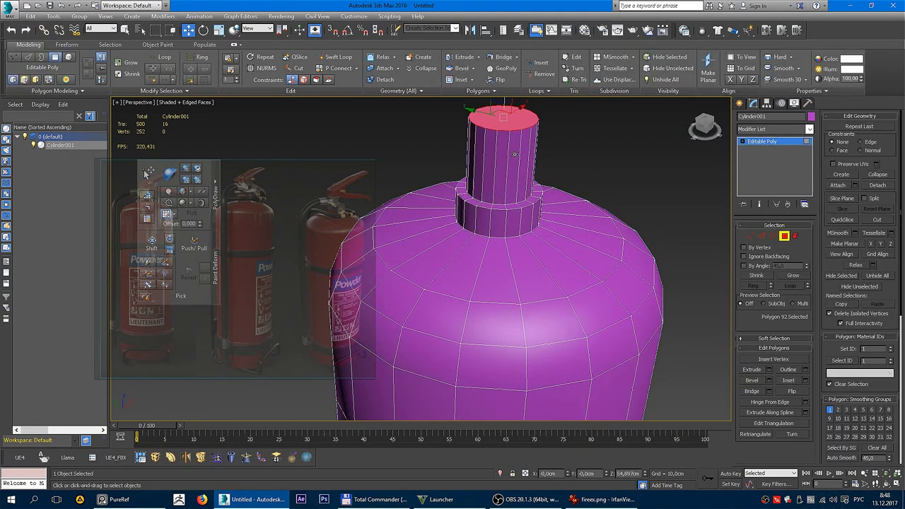
pyautogui.keyDown('ctrl'); pyautogui.click(499, 160); pyautogui.keyUp('ctrl')
pyautogui.keyDown('shift'); pyautogui.click(503, 162); pyautogui.keyUp('shift')
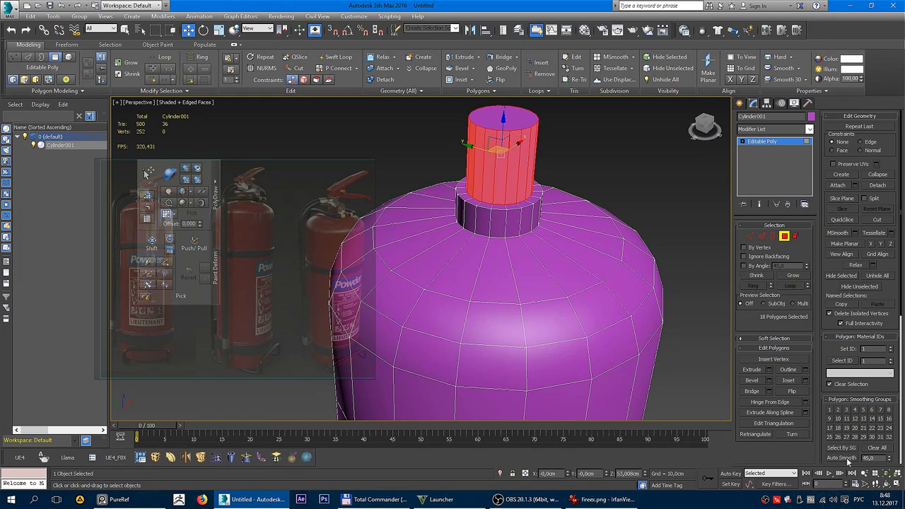
pyautogui.click(620, 159)
pyautogui.press('F4')
pyautogui.moveTo(619, 159)
pyautogui.keyDown('alt'); pyautogui.mouseDown(button='middle')
pyautogui.moveTo(572, 152)
pyautogui.moveTo(572, 142)
pyautogui.mouseUp(button='middle'); pyautogui.keyUp('alt')
pyautogui.scroll(5, 572, 136)
pyautogui.scroll(-4, 573, 136)
# Select the bottle body and drag-select the 19 polygons of the neck top
pyautogui.click(586, 238)
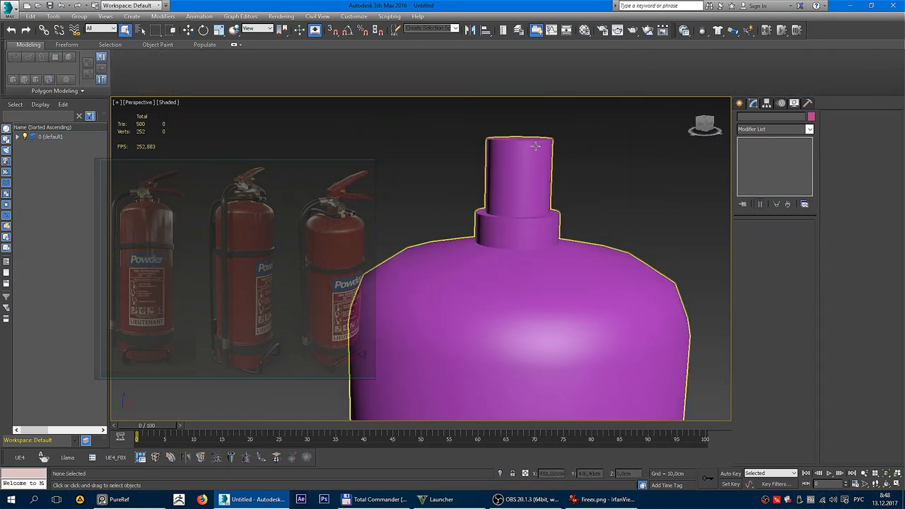
pyautogui.scroll(-3, 608, 283)
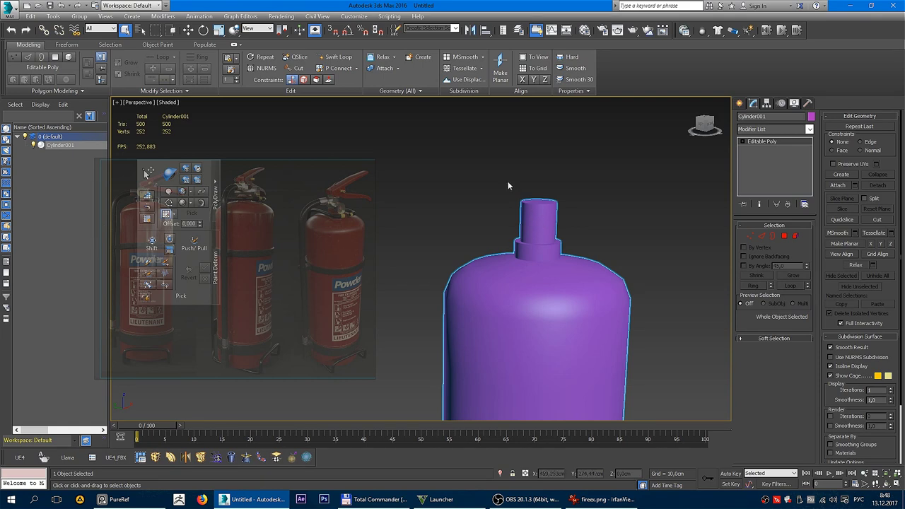
pyautogui.click(784, 235)
pyautogui.moveTo(456, 159); pyautogui.dragTo(511, 189)
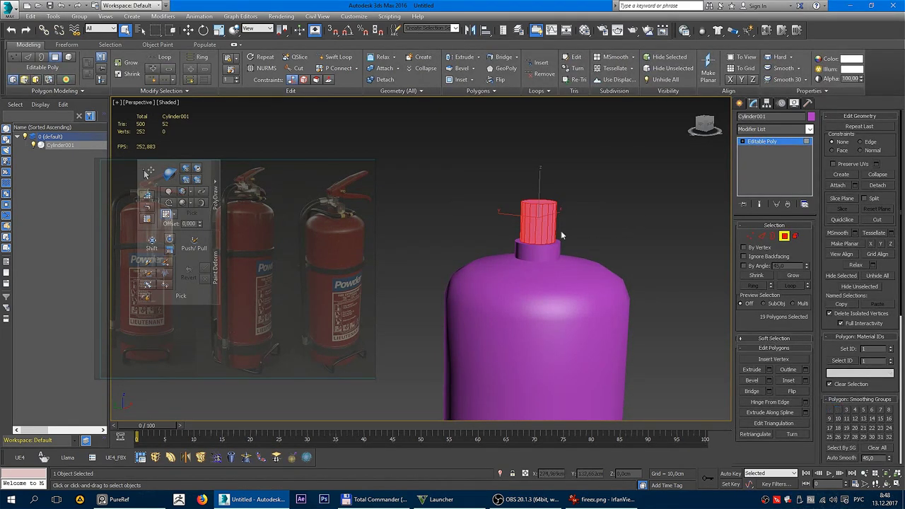
# Detach the neck top as Object001 and select only that piece in wireframe
pyautogui.click(491, 253)
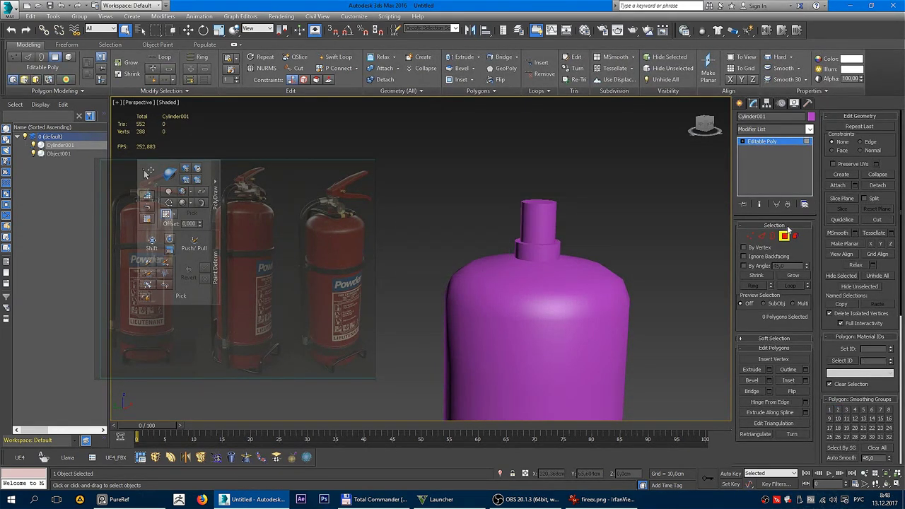
pyautogui.click(784, 236)
pyautogui.press('F3')
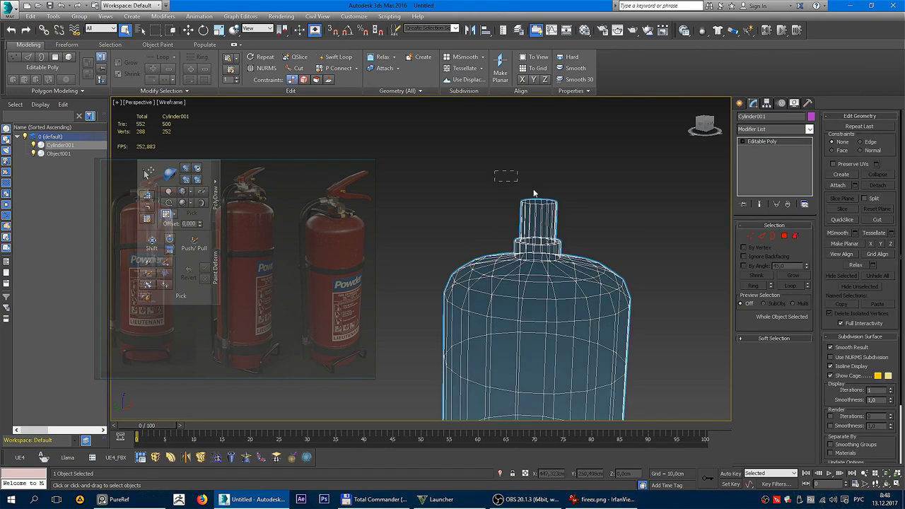
pyautogui.hotkey('ctrl', 'a')
pyautogui.click(606, 314)
pyautogui.press('w')
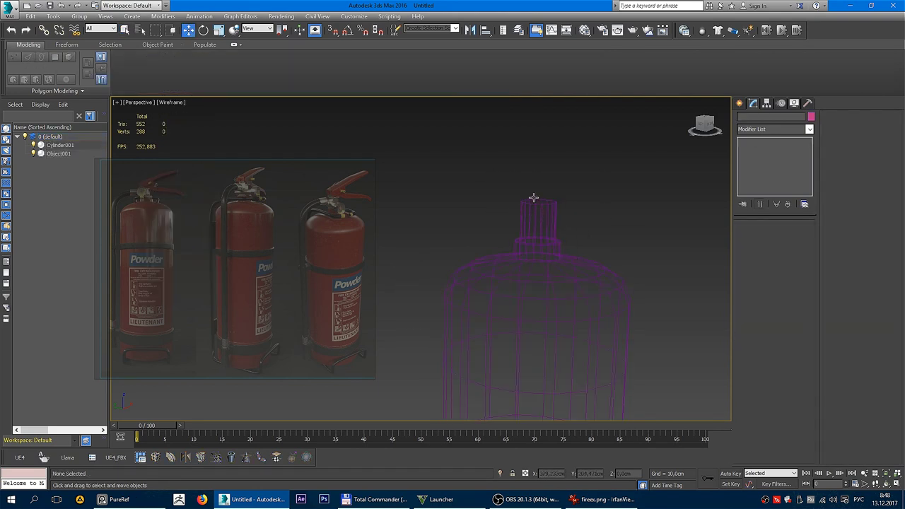
pyautogui.moveTo(534, 198); pyautogui.dragTo(563, 246)
pyautogui.keyDown('alt'); pyautogui.click(554, 319); pyautogui.keyUp('alt')
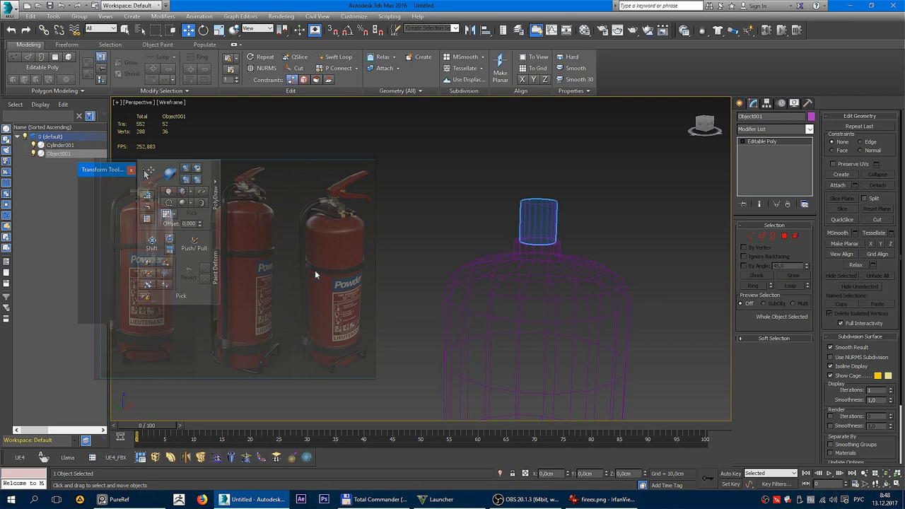
# Place the Transform Toolbox, lift Object001, and rotate it about 90° in Front view
pyautogui.moveTo(92, 166); pyautogui.dragTo(45, 309)
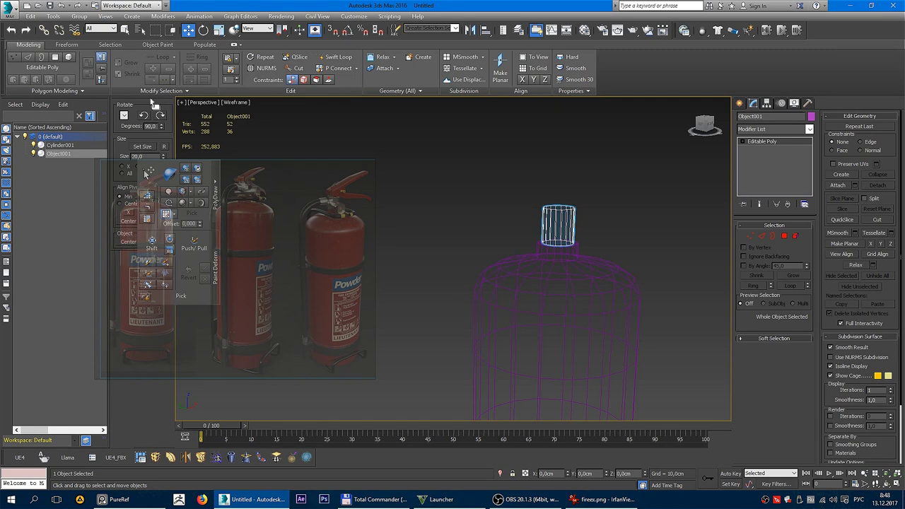
pyautogui.moveTo(150, 104); pyautogui.dragTo(697, 182)
pyautogui.click(683, 290)
pyautogui.moveTo(552, 248); pyautogui.dragTo(524, 221, button='middle')
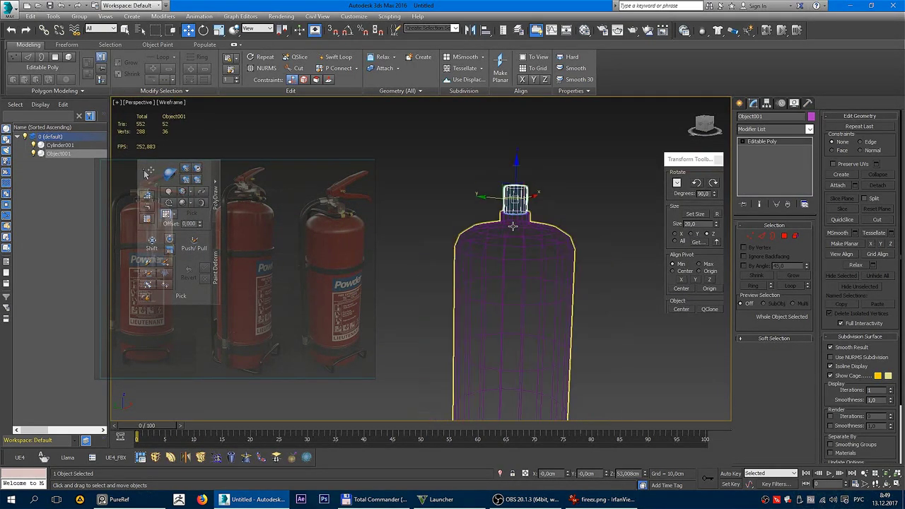
pyautogui.press('f')
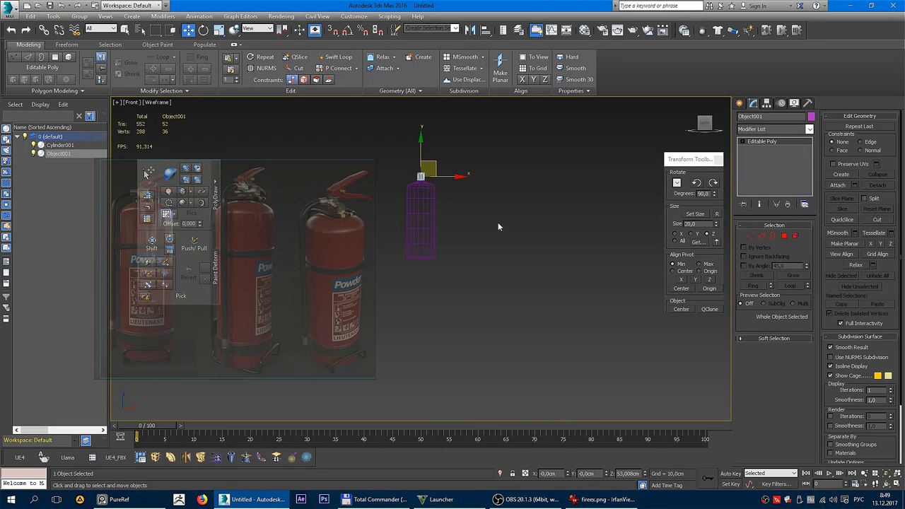
pyautogui.press('z')
pyautogui.press('e')
pyautogui.moveTo(557, 192); pyautogui.dragTo(548, 278)
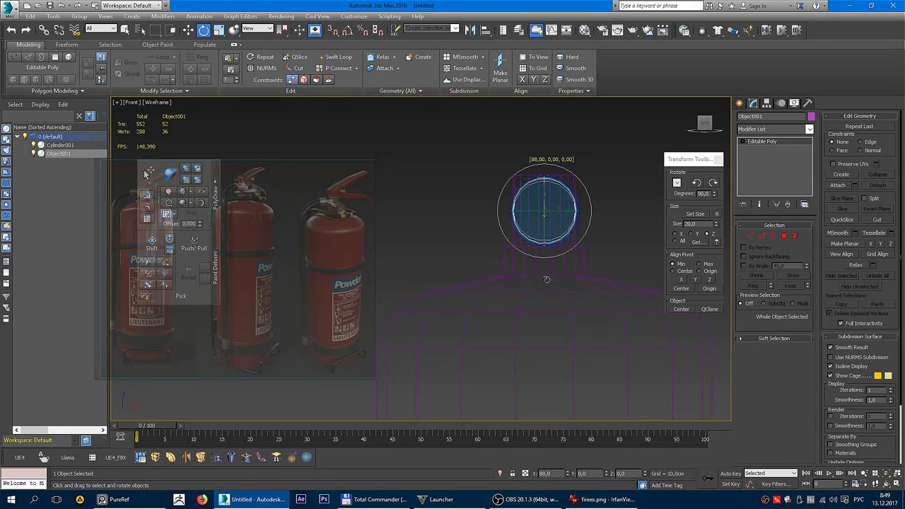
# Return to shaded Perspective view and set the X rotation to exactly 90
pyautogui.press('p')
pyautogui.press('F3')
pyautogui.scroll(2, 558, 277)
pyautogui.scroll(-2, 558, 278)
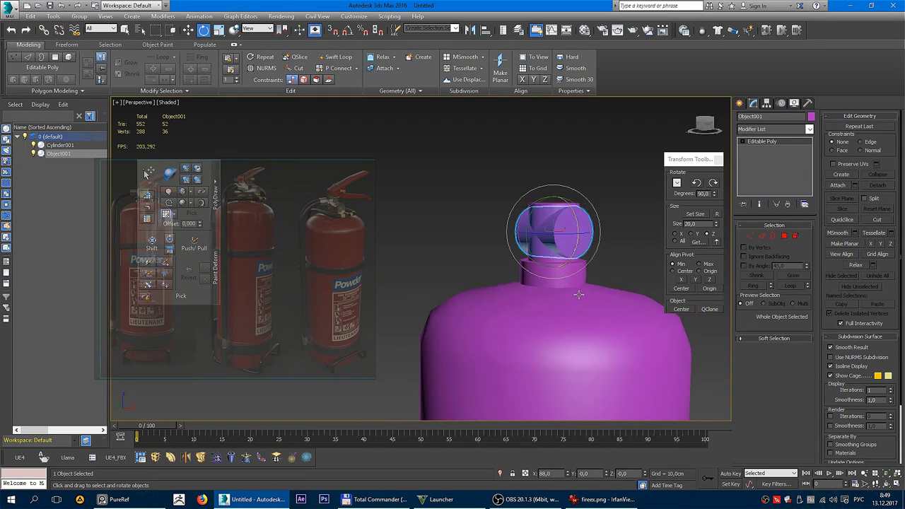
pyautogui.write('90')
pyautogui.press('Return')
# Scale the sideways cylinder down to about 55 percent
pyautogui.moveTo(589, 205)
pyautogui.mouseDown(button='middle')
pyautogui.moveTo(551, 244)
pyautogui.moveTo(524, 255)
pyautogui.mouseUp(button='middle')
pyautogui.press('w')
pyautogui.scroll(2, 524, 255)
pyautogui.press('r')
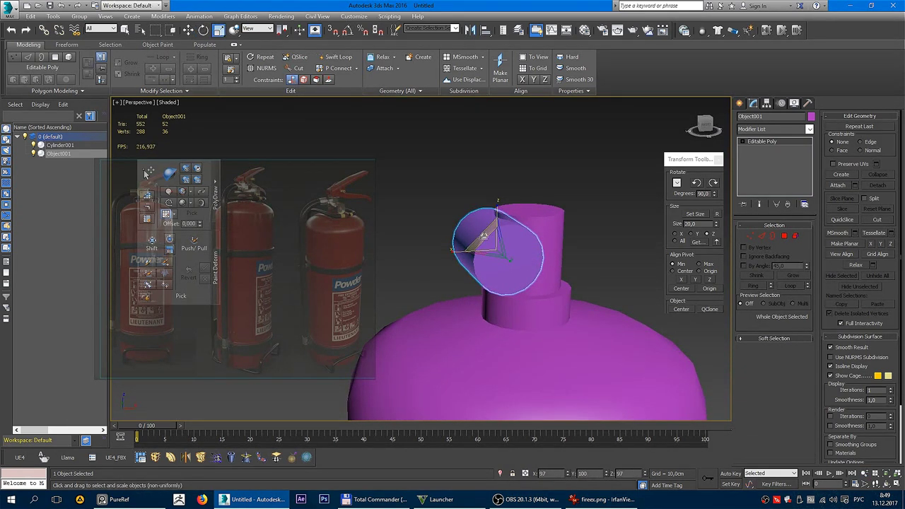
pyautogui.moveTo(510, 259); pyautogui.dragTo(511, 280)
# Move the cylinder down against the front of the valve neck, just above its ledge
pyautogui.keyDown('alt'); pyautogui.moveTo(510, 279); pyautogui.dragTo(511, 255, button='middle'); pyautogui.keyUp('alt')
pyautogui.press('w')
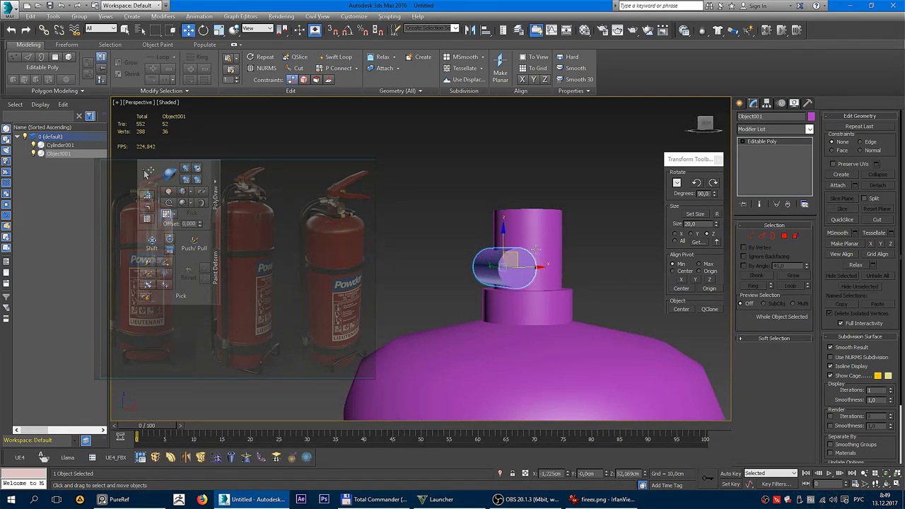
pyautogui.keyDown('alt'); pyautogui.moveTo(503, 265); pyautogui.dragTo(503, 234, button='middle'); pyautogui.keyUp('alt')
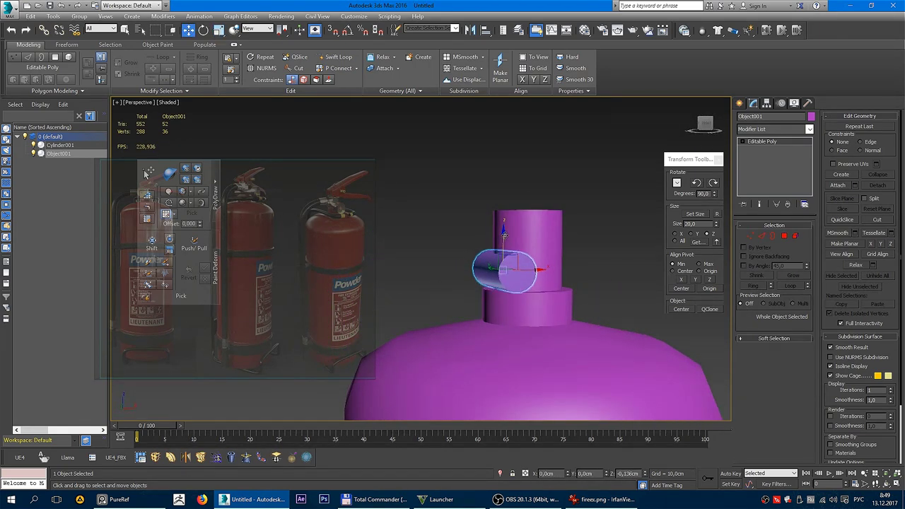
pyautogui.press('r')
pyautogui.press('r')
pyautogui.scroll(-3, 502, 283)
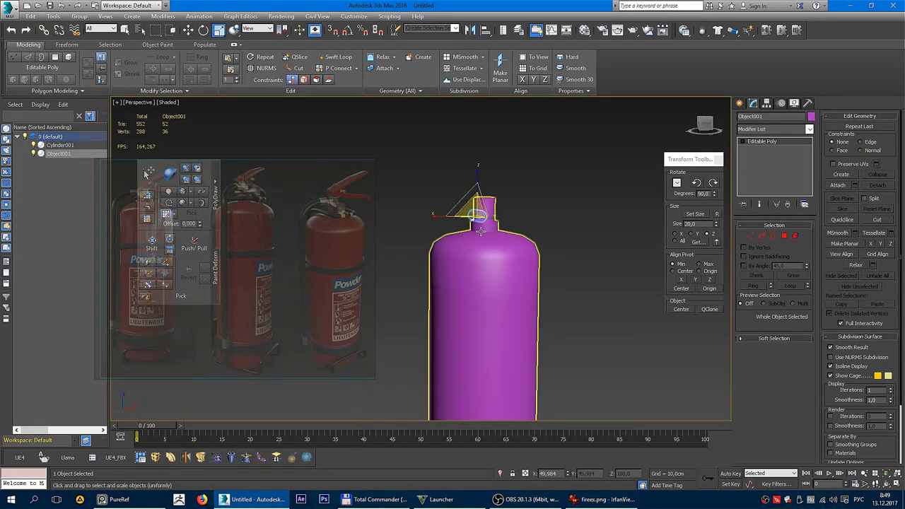
pyautogui.scroll(2, 495, 283)
pyautogui.keyDown('alt'); pyautogui.moveTo(538, 252); pyautogui.dragTo(611, 252, button='middle'); pyautogui.keyUp('alt')
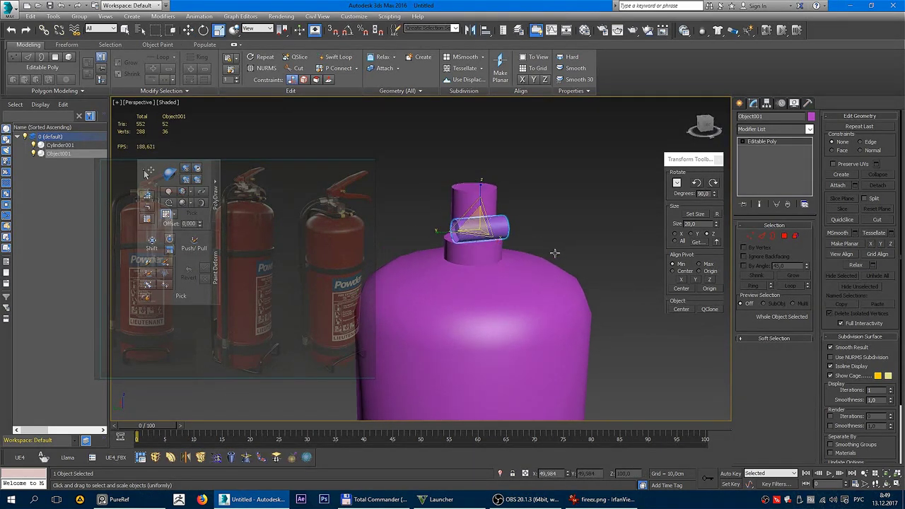
pyautogui.scroll(3, 474, 244)
pyautogui.press('F4')
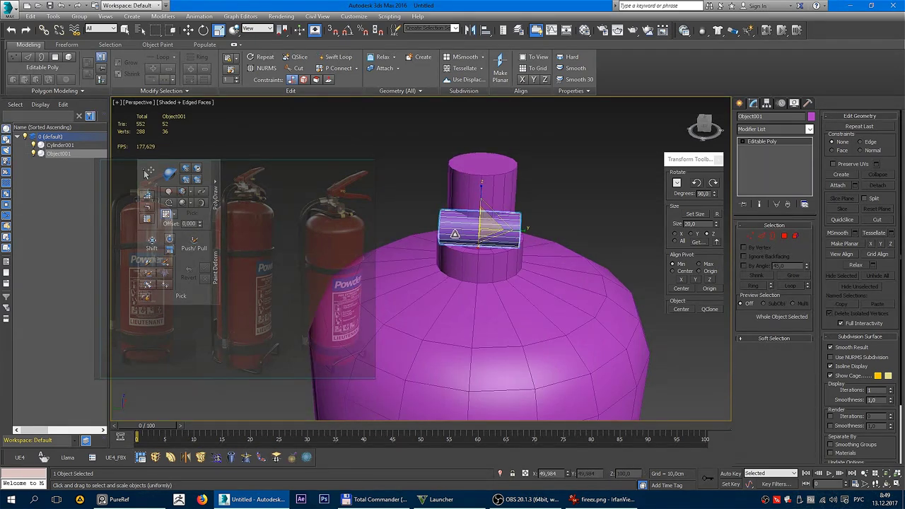
# Select the side cylinder's end cap polygon
pyautogui.press('3')
pyautogui.click(473, 244)
pyautogui.press('w')
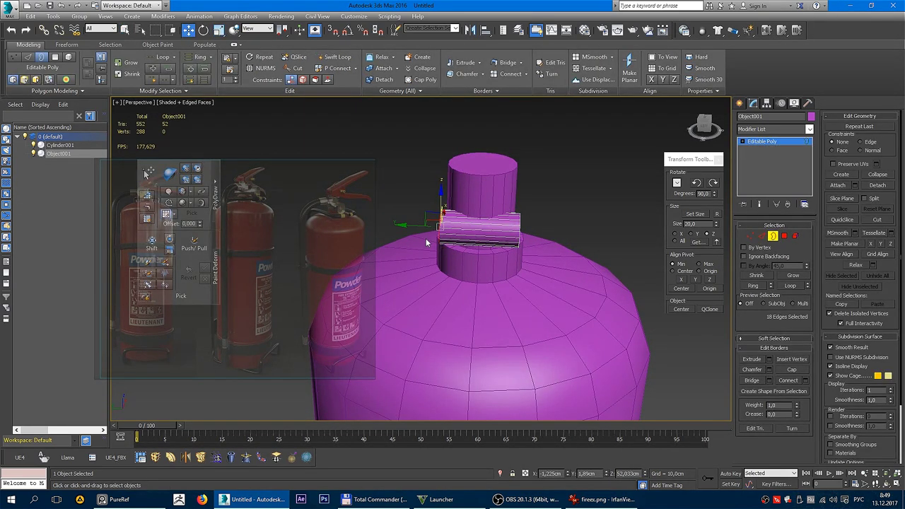
pyautogui.keyDown('alt'); pyautogui.moveTo(411, 227); pyautogui.dragTo(562, 224, button='middle'); pyautogui.keyUp('alt')
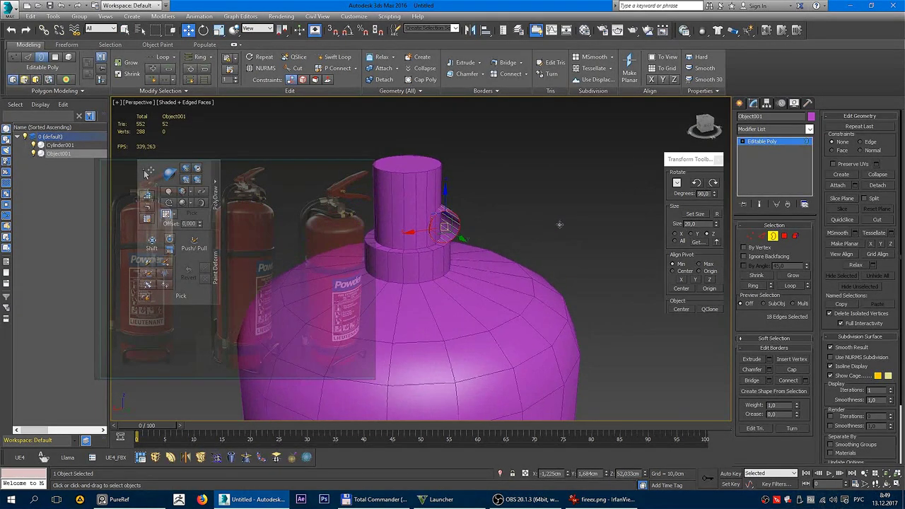
pyautogui.keyDown('alt'); pyautogui.moveTo(607, 304); pyautogui.dragTo(414, 252, button='middle'); pyautogui.keyUp('alt')
pyautogui.press('q')
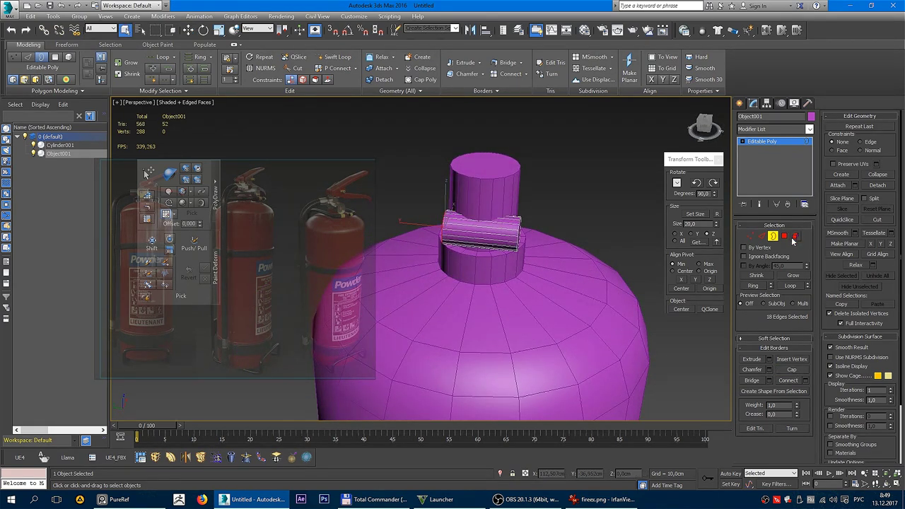
pyautogui.scroll(2, 515, 238)
pyautogui.scroll(2, 514, 237)
pyautogui.press('4')
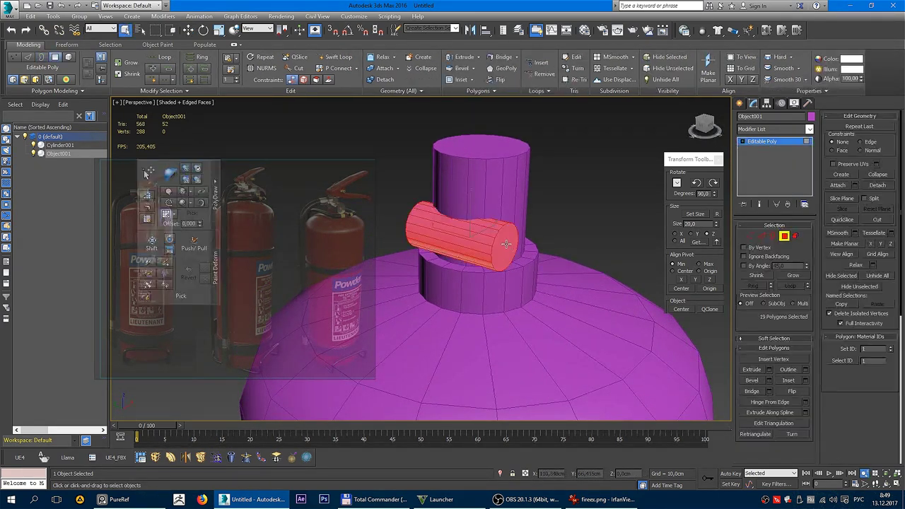
pyautogui.click(508, 238)
pyautogui.press('w')
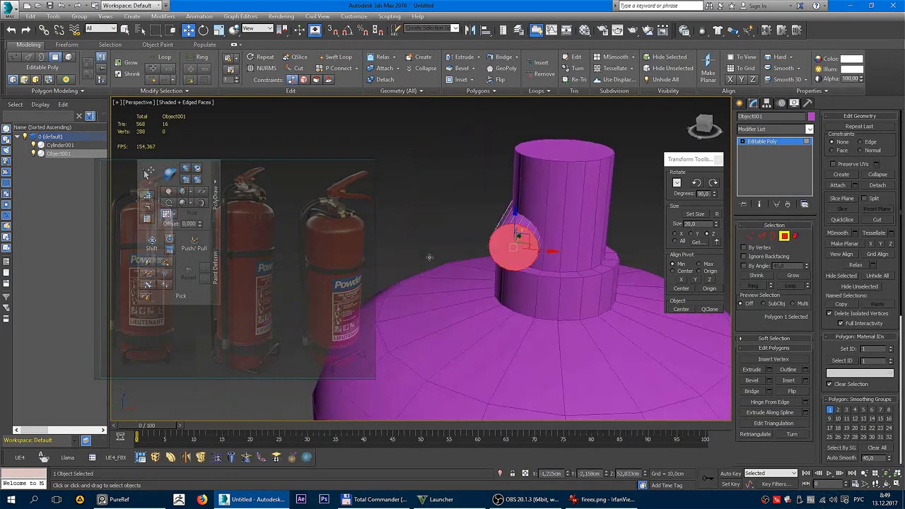
pyautogui.moveTo(508, 238)
pyautogui.keyDown('alt'); pyautogui.mouseDown(button='middle')
pyautogui.moveTo(456, 260)
pyautogui.moveTo(544, 247)
pyautogui.moveTo(545, 267)
pyautogui.mouseUp(button='middle'); pyautogui.keyUp('alt')
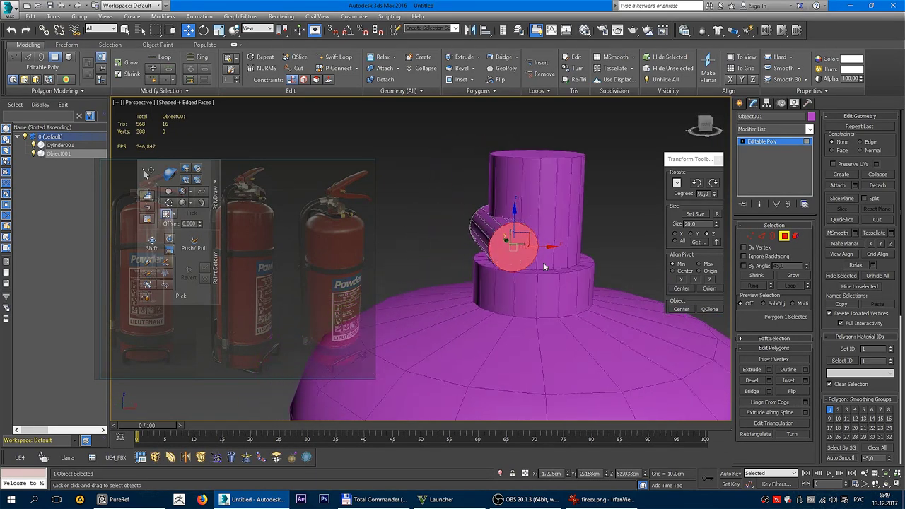
# Bevel the end cap with a slight outline, then extend it outward and confirm
pyautogui.click(770, 382)
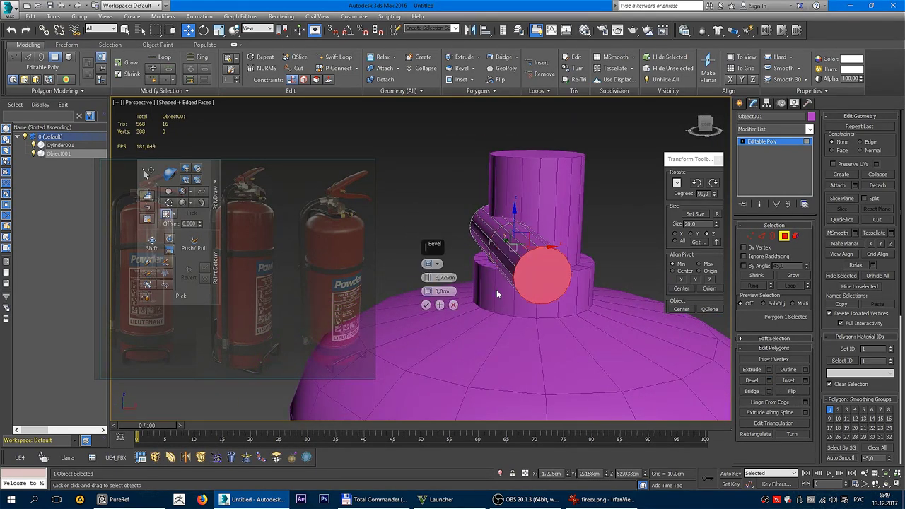
pyautogui.rightClick(428, 279)
pyautogui.moveTo(427, 292); pyautogui.dragTo(427, 290)
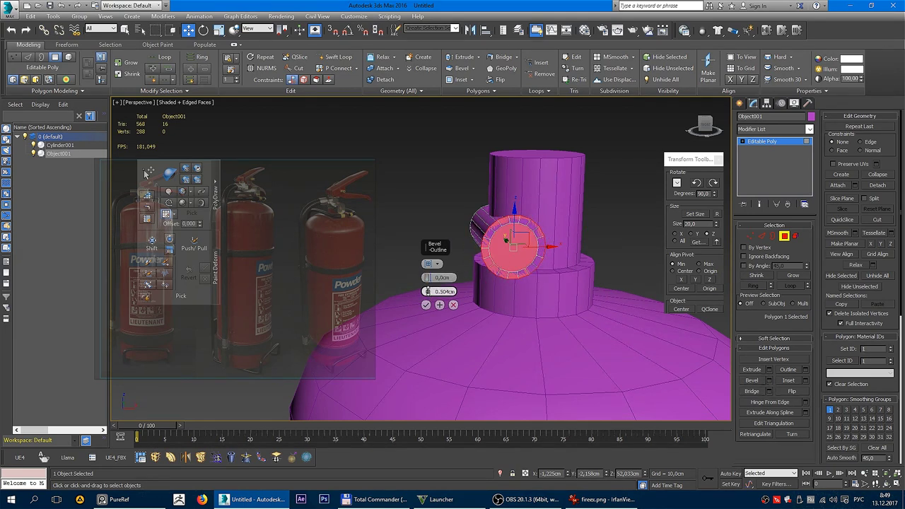
pyautogui.click(438, 305)
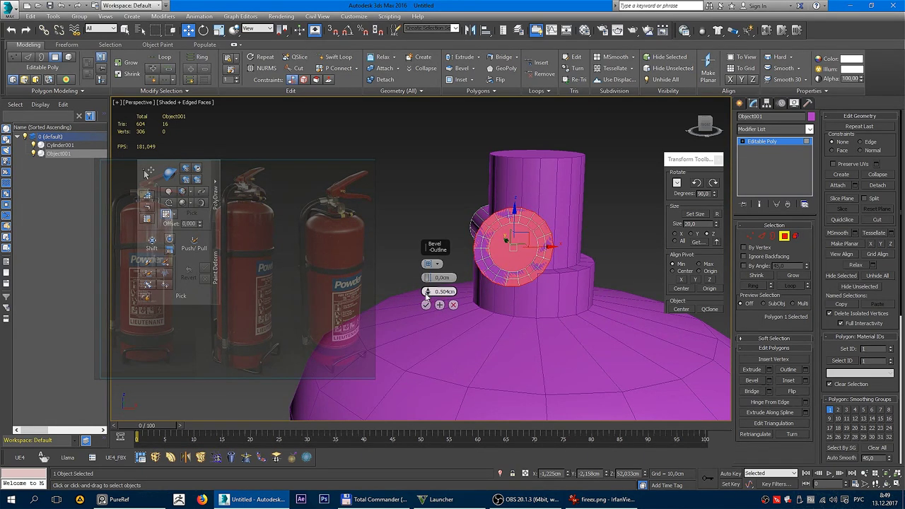
pyautogui.rightClick(427, 292)
pyautogui.moveTo(428, 279); pyautogui.dragTo(428, 276)
pyautogui.moveTo(431, 198)
pyautogui.keyDown('alt'); pyautogui.mouseDown(button='middle')
pyautogui.moveTo(529, 190)
pyautogui.moveTo(520, 180)
pyautogui.mouseUp(button='middle'); pyautogui.keyUp('alt')
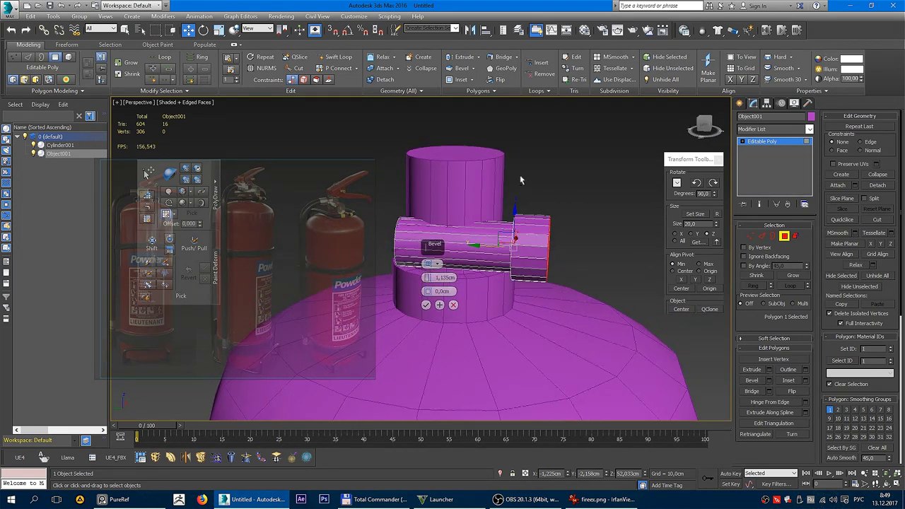
pyautogui.click(425, 305)
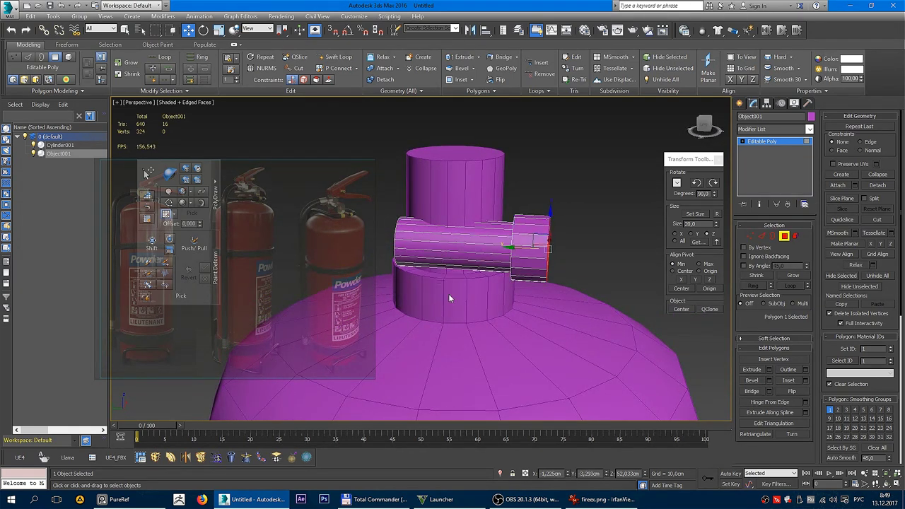
# Nudge the cap vertices slightly sideways and select the new end face
pyautogui.keyDown('alt'); pyautogui.moveTo(449, 293); pyautogui.dragTo(538, 272, button='middle'); pyautogui.keyUp('alt')
pyautogui.press('1')
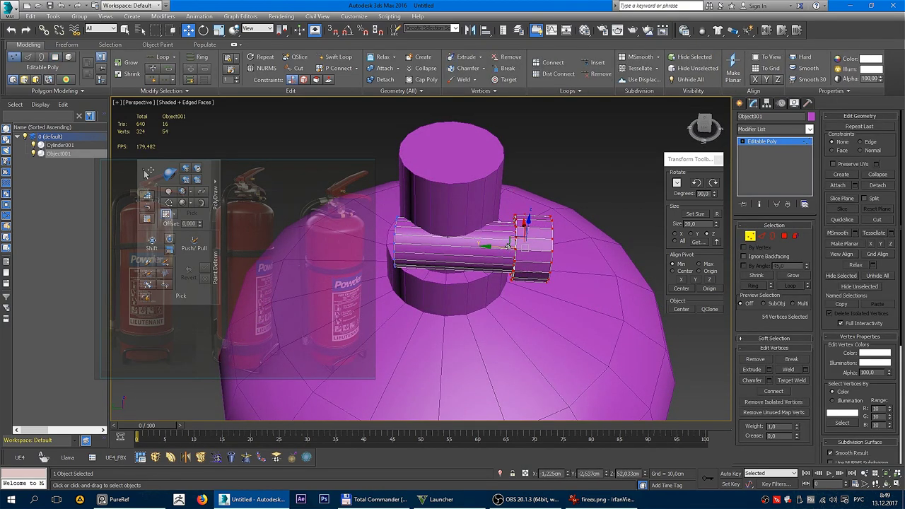
pyautogui.moveTo(508, 246); pyautogui.dragTo(500, 245)
pyautogui.moveTo(499, 245)
pyautogui.keyDown('alt'); pyautogui.mouseDown(button='middle')
pyautogui.moveTo(360, 252)
pyautogui.moveTo(558, 264)
pyautogui.moveTo(506, 257)
pyautogui.mouseUp(button='middle'); pyautogui.keyUp('alt')
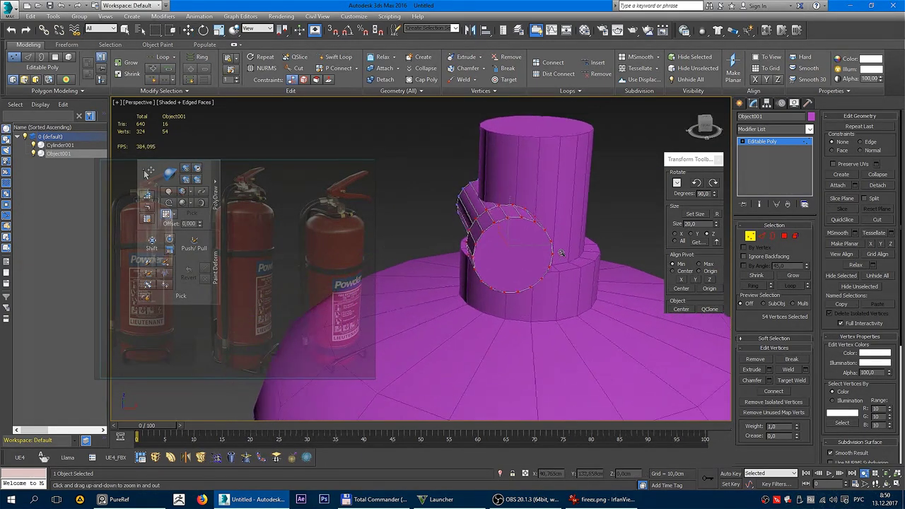
pyautogui.press('4')
pyautogui.click(506, 256)
pyautogui.press('w')
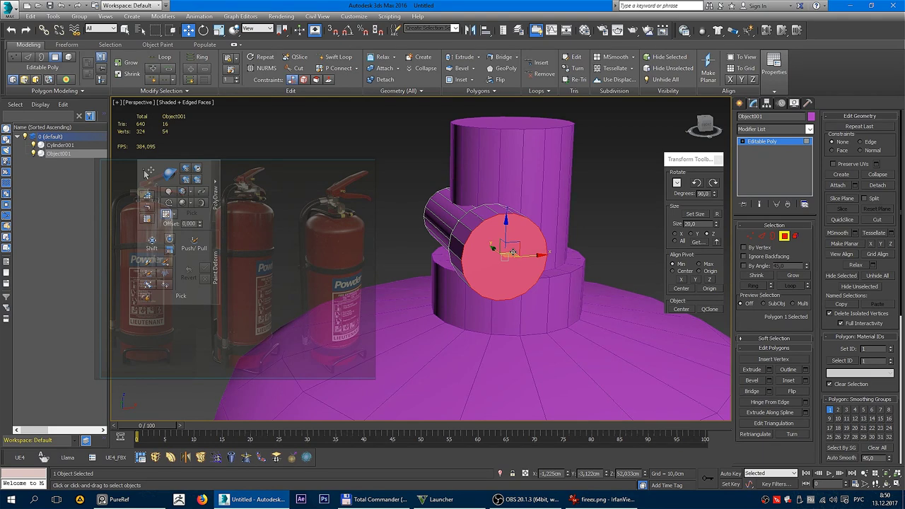
# Inset the end face with a negative Outline, then recess it with a negative Height
pyautogui.click(770, 381)
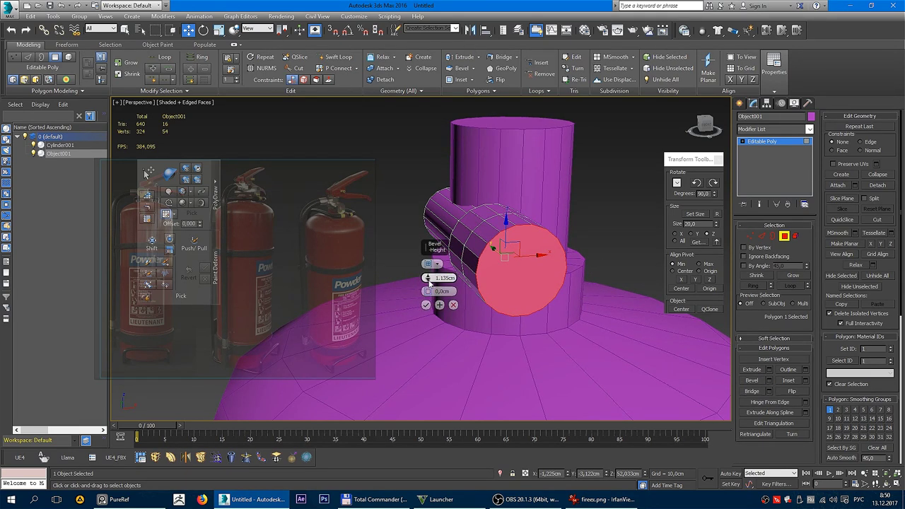
pyautogui.rightClick(428, 279)
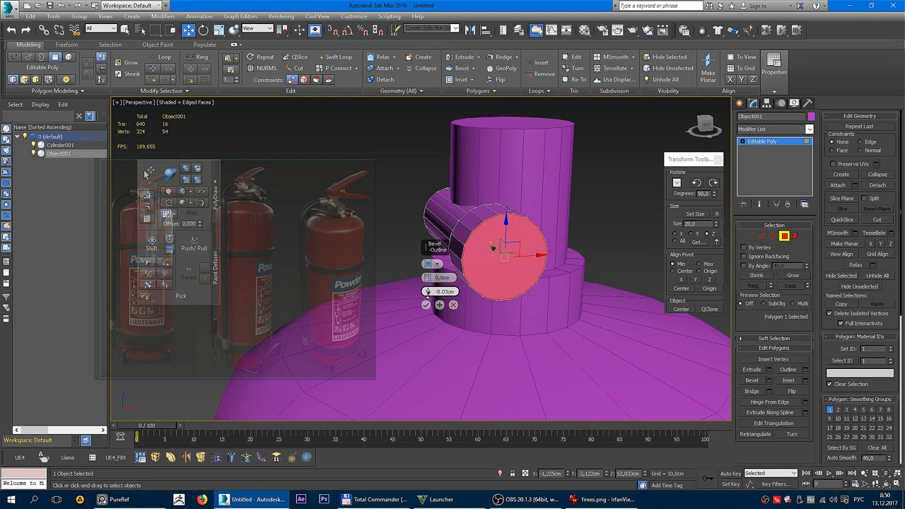
pyautogui.moveTo(428, 293); pyautogui.dragTo(427, 295)
pyautogui.click(439, 305)
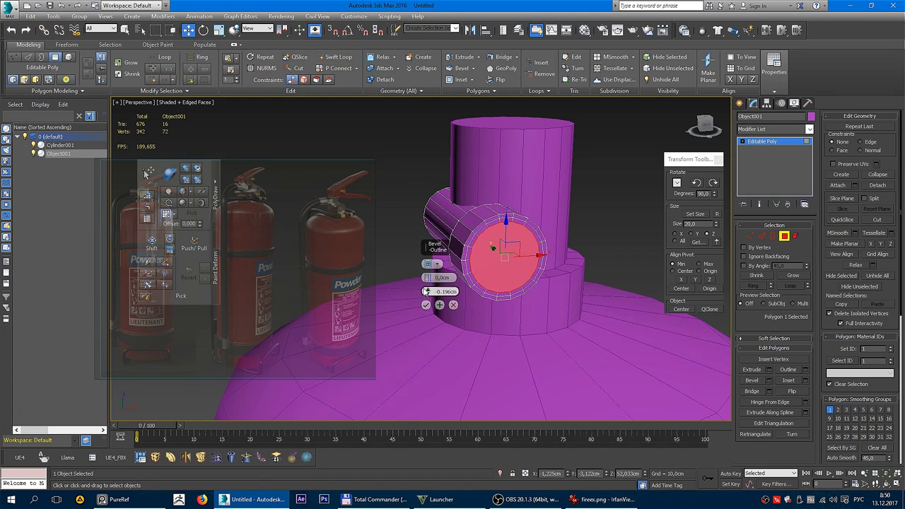
pyautogui.rightClick(426, 293)
pyautogui.moveTo(426, 278); pyautogui.dragTo(427, 278)
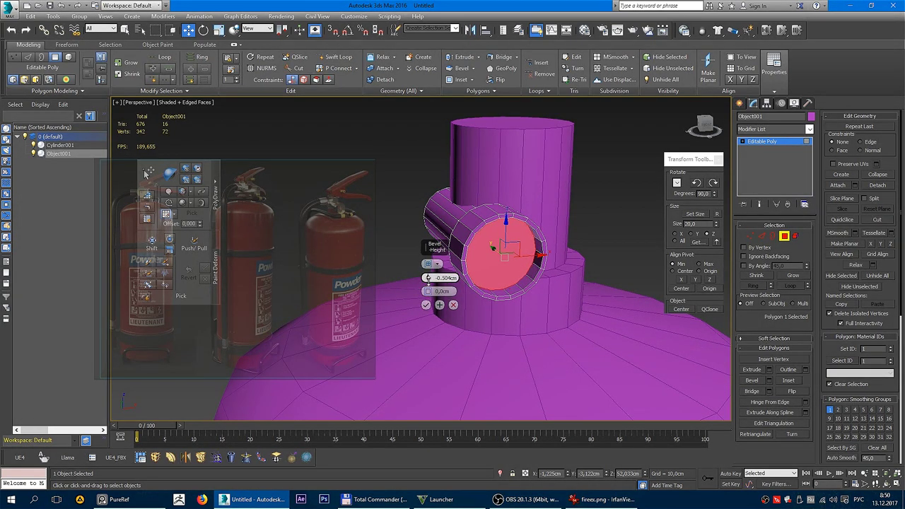
pyautogui.click(426, 305)
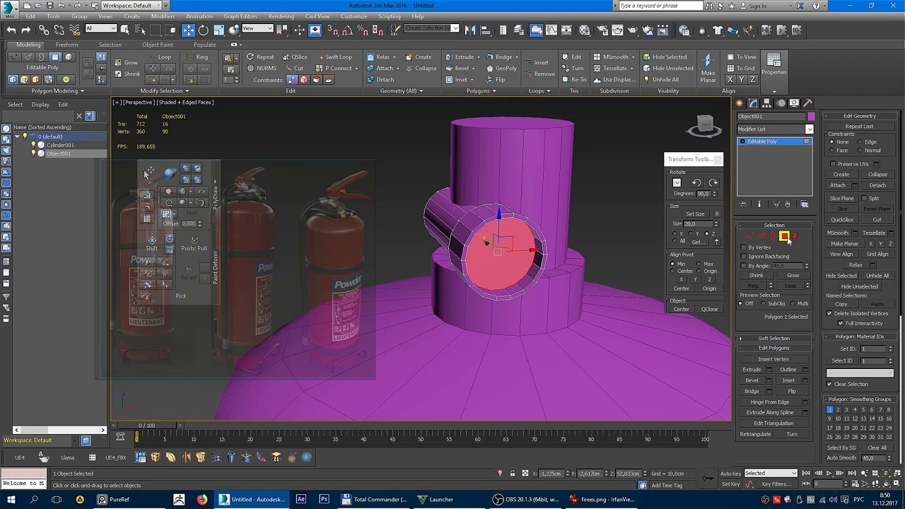
pyautogui.press('4')
pyautogui.press('F3')
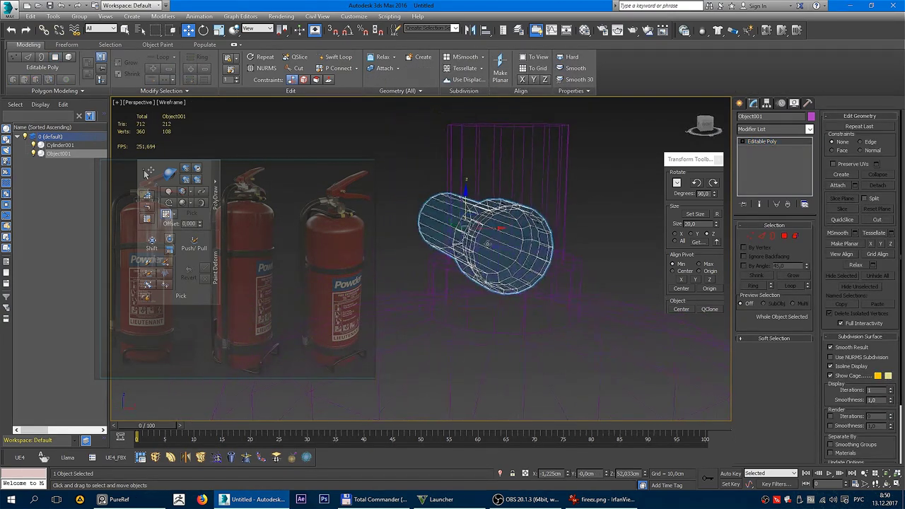
pyautogui.press('F3')
pyautogui.hotkey('ctrl', 'z')
pyautogui.hotkey('ctrl', 'z')
pyautogui.hotkey('ctrl', 'z')
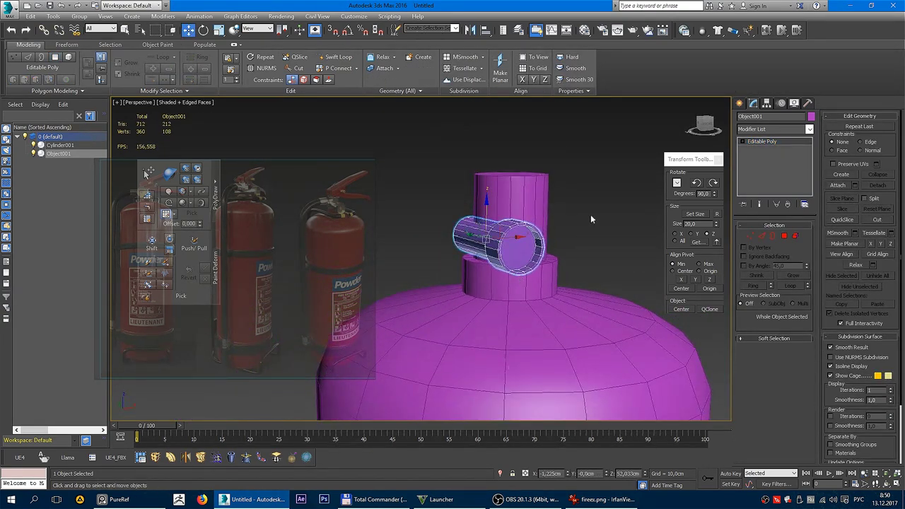
pyautogui.click(592, 219)
pyautogui.scroll(-3, 592, 219)
pyautogui.moveTo(552, 226)
pyautogui.keyDown('alt'); pyautogui.mouseDown(button='middle')
pyautogui.moveTo(495, 198)
pyautogui.moveTo(495, 212)
pyautogui.mouseUp(button='middle'); pyautogui.keyUp('alt')
pyautogui.scroll(4, 458, 181)
pyautogui.scroll(-3, 458, 181)
pyautogui.click(544, 265)
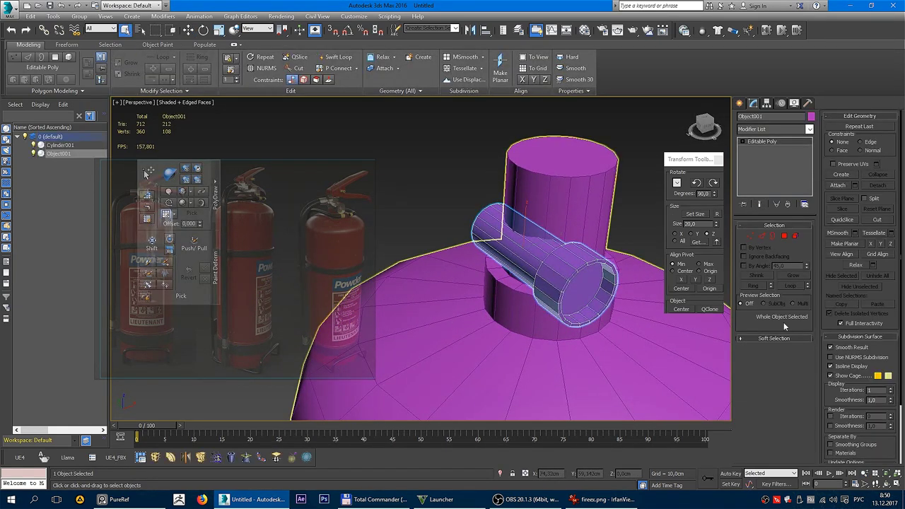
pyautogui.click(787, 237)
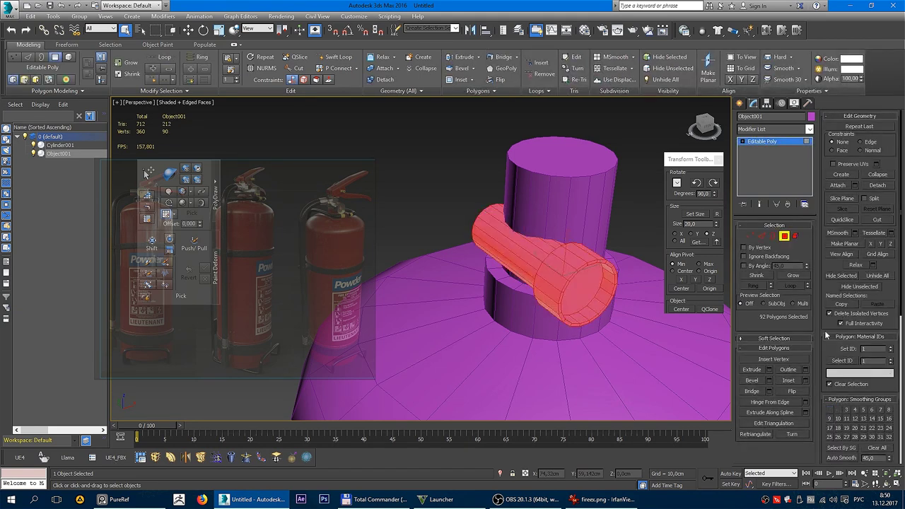
pyautogui.click(786, 237)
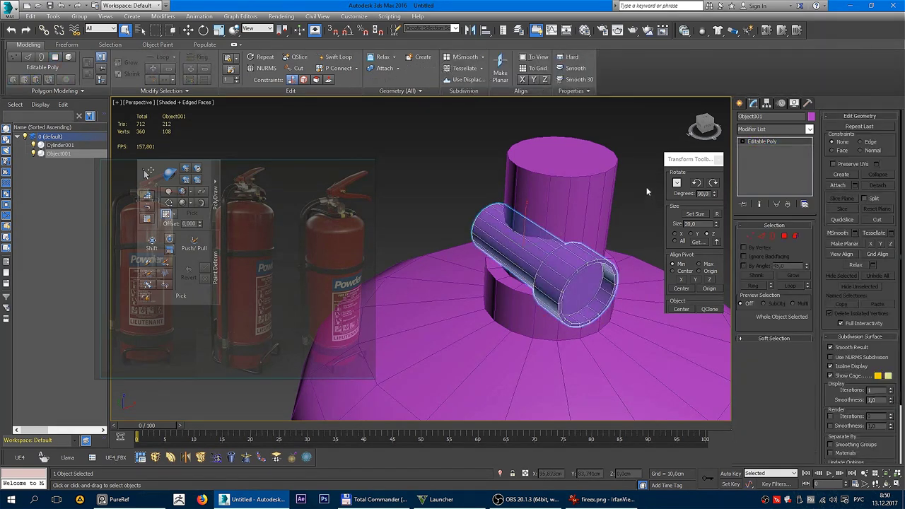
pyautogui.click(647, 186)
pyautogui.press('F4')
pyautogui.scroll(-3, 617, 240)
pyautogui.moveTo(637, 233)
pyautogui.keyDown('alt'); pyautogui.mouseDown(button='middle')
pyautogui.moveTo(617, 241)
pyautogui.moveTo(528, 222)
pyautogui.moveTo(524, 239)
pyautogui.moveTo(456, 232)
pyautogui.moveTo(492, 230)
pyautogui.mouseUp(button='middle'); pyautogui.keyUp('alt')
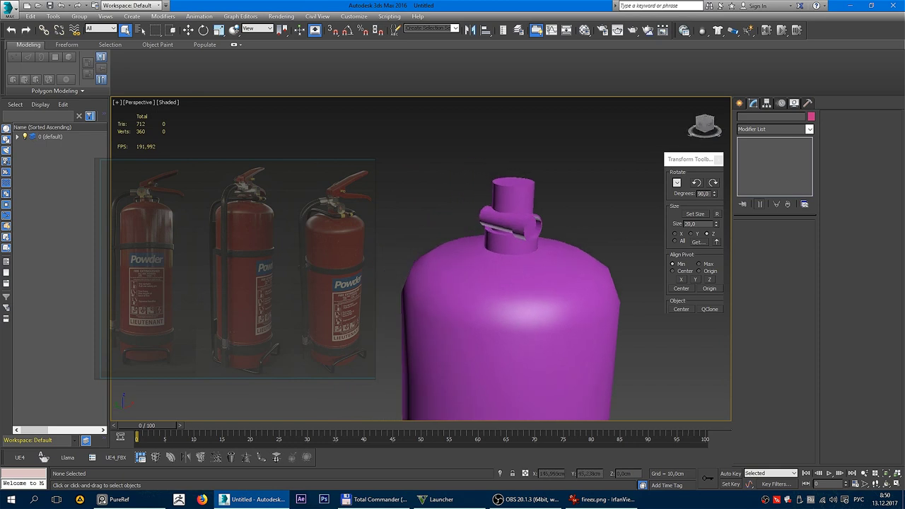
pyautogui.hotkey('alt', 'Tab')
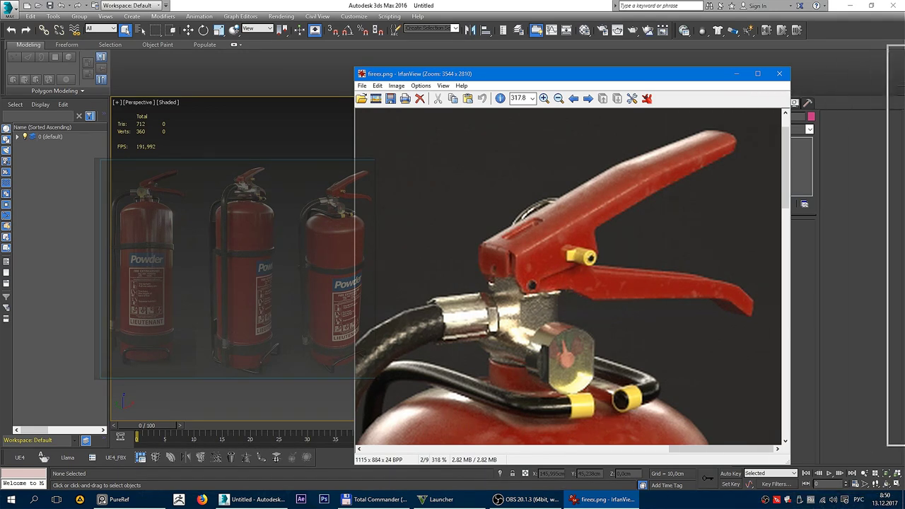
pyautogui.click(459, 272)
pyautogui.keyDown('alt'); pyautogui.moveTo(458, 271); pyautogui.dragTo(511, 198, button='middle'); pyautogui.keyUp('alt')
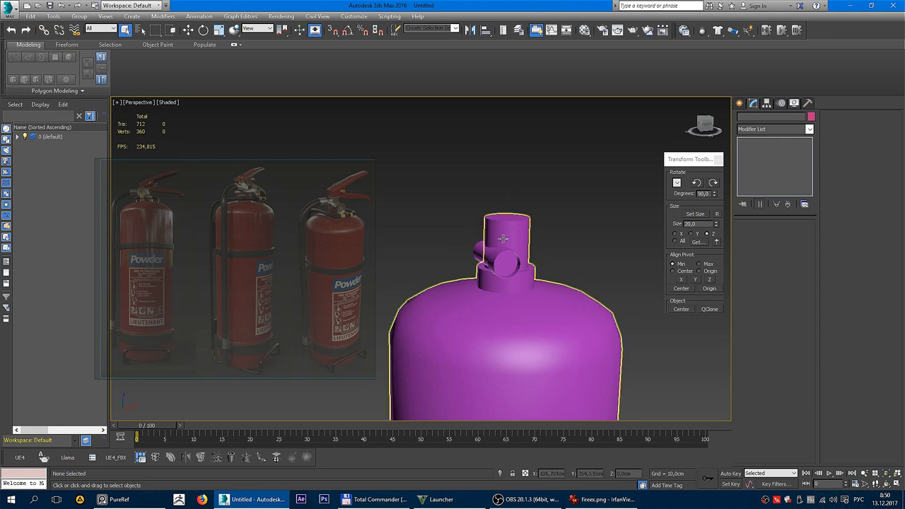
# In Front view, draw Line001 as a three-point line rising up and outward from the neck top
pyautogui.press('f')
pyautogui.rightClick(499, 188)
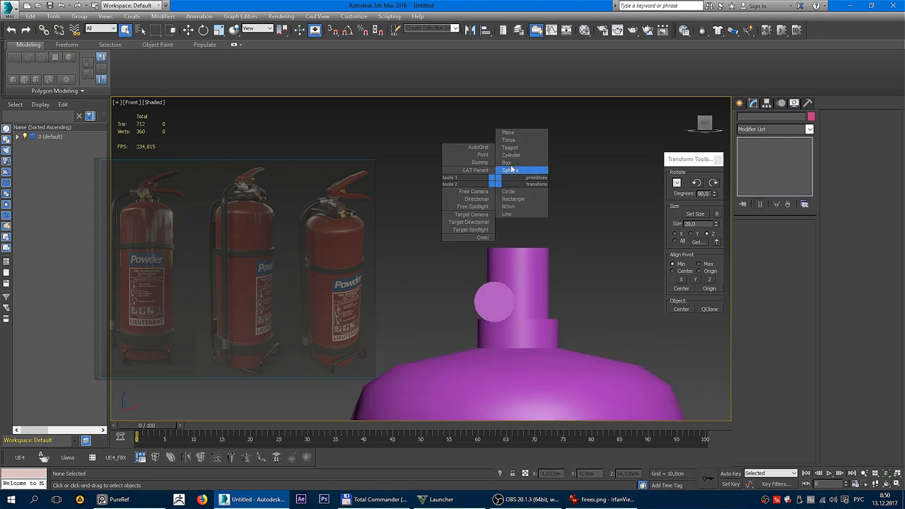
pyautogui.click(527, 221)
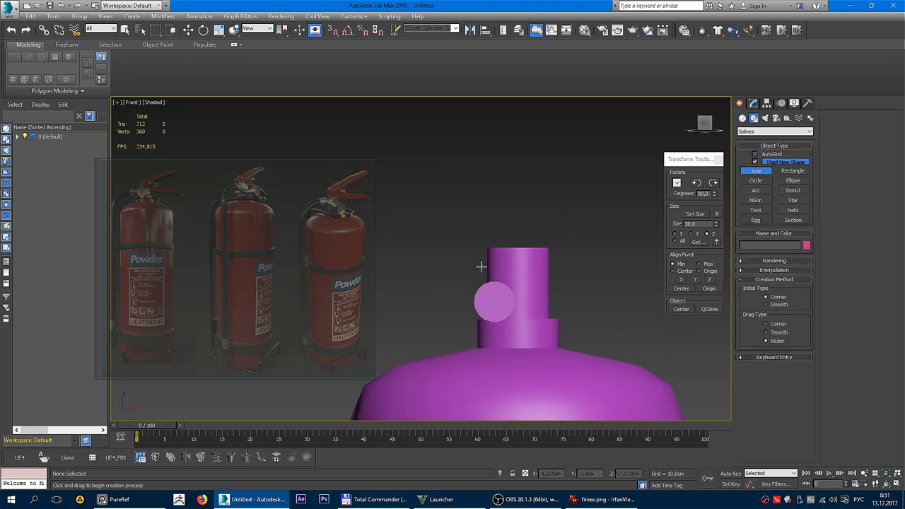
pyautogui.click(481, 244)
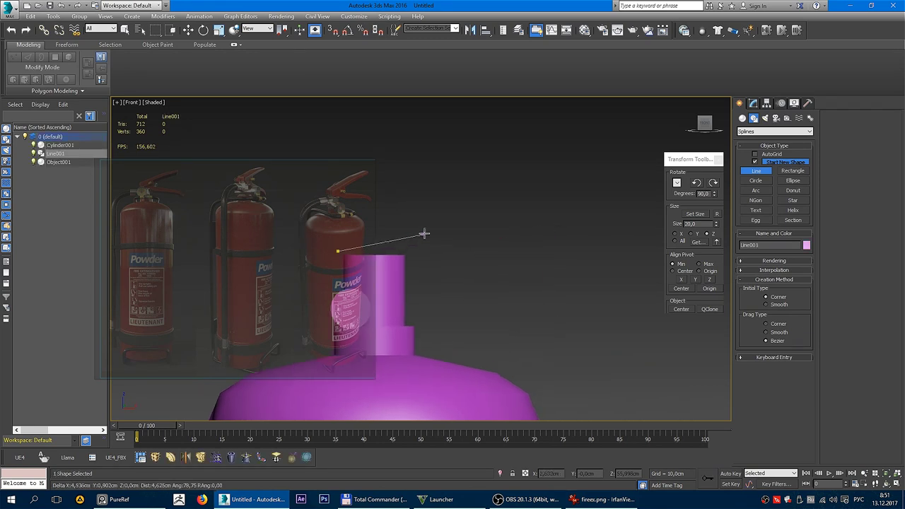
pyautogui.scroll(-3, 438, 241)
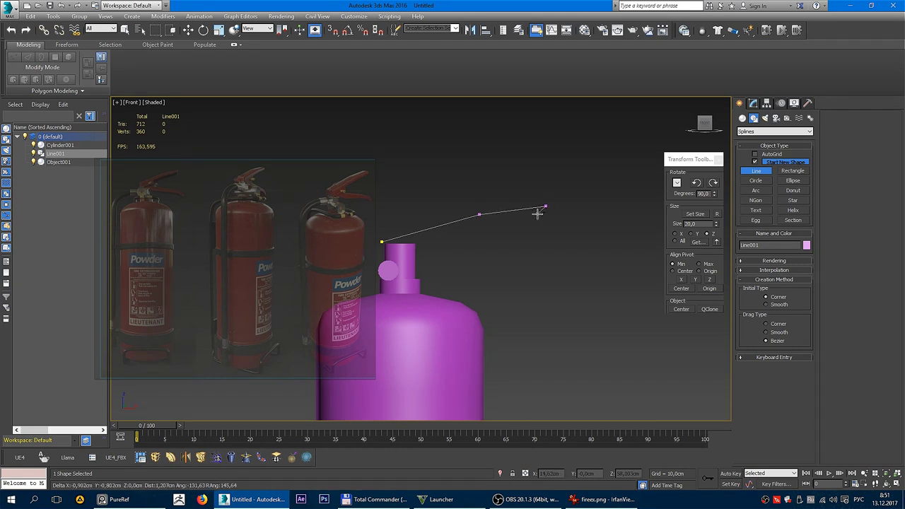
pyautogui.scroll(-1, 538, 214)
pyautogui.rightClick(539, 219)
pyautogui.scroll(-4, 539, 225)
pyautogui.scroll(4, 502, 212)
# Select the line's middle vertex and right segment, then orbit in Perspective to inspect it
pyautogui.moveTo(495, 182); pyautogui.dragTo(483, 256, button='middle')
pyautogui.press('w')
pyautogui.click(531, 207)
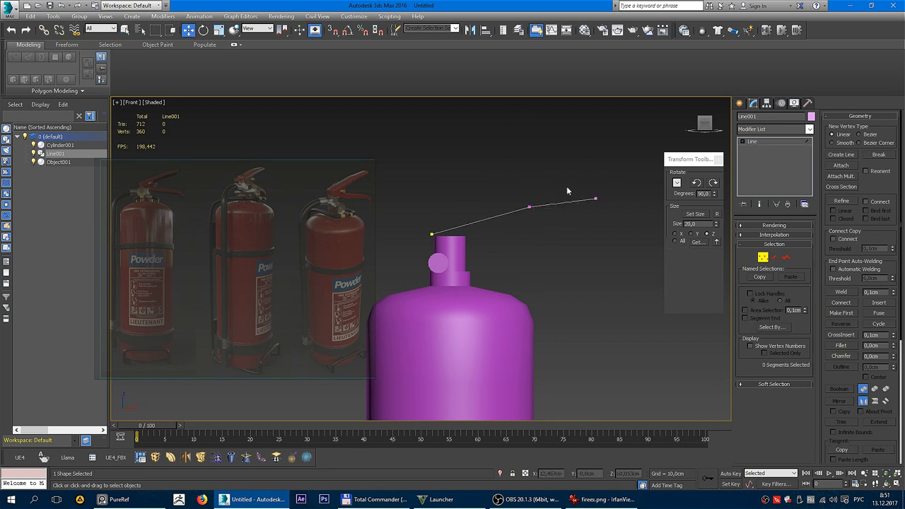
pyautogui.press('2')
pyautogui.click(566, 203)
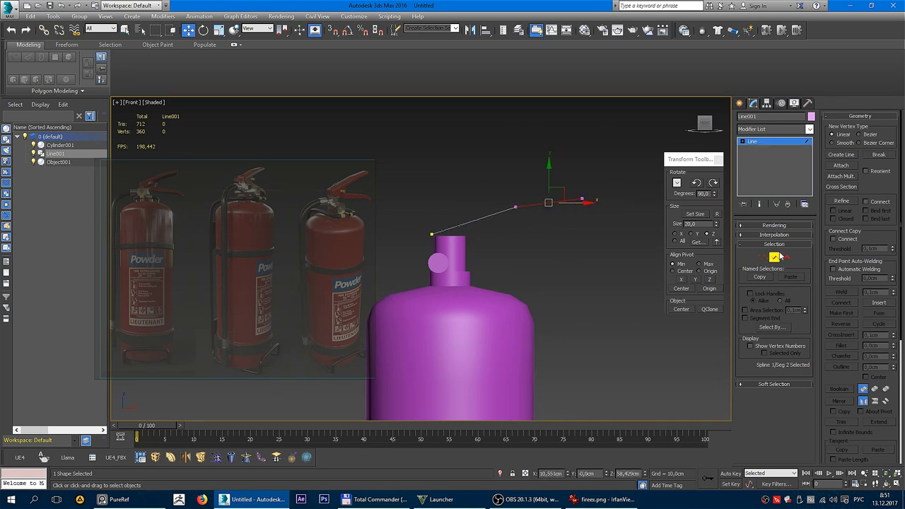
pyautogui.press('2')
pyautogui.scroll(2, 557, 254)
pyautogui.scroll(2, 557, 253)
pyautogui.scroll(-1, 556, 253)
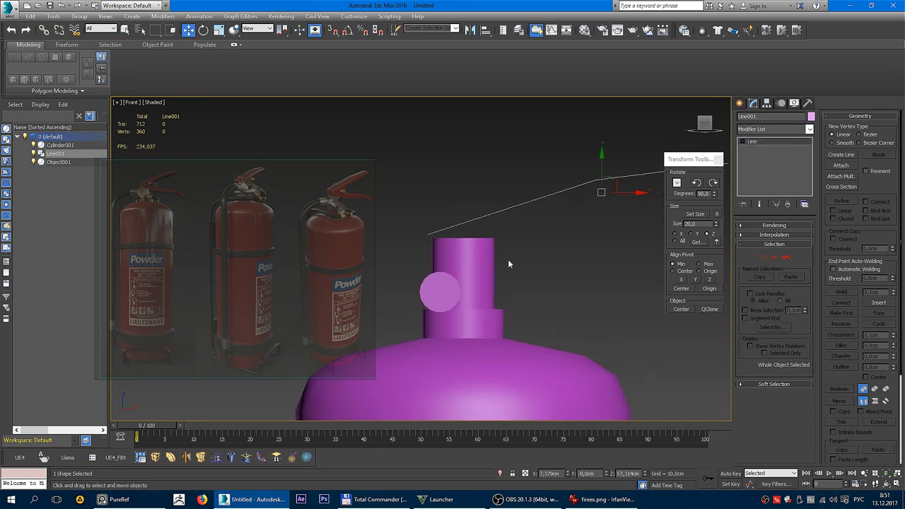
pyautogui.keyDown('alt'); pyautogui.moveTo(508, 259); pyautogui.dragTo(380, 421, button='middle'); pyautogui.keyUp('alt')
pyautogui.press('p')
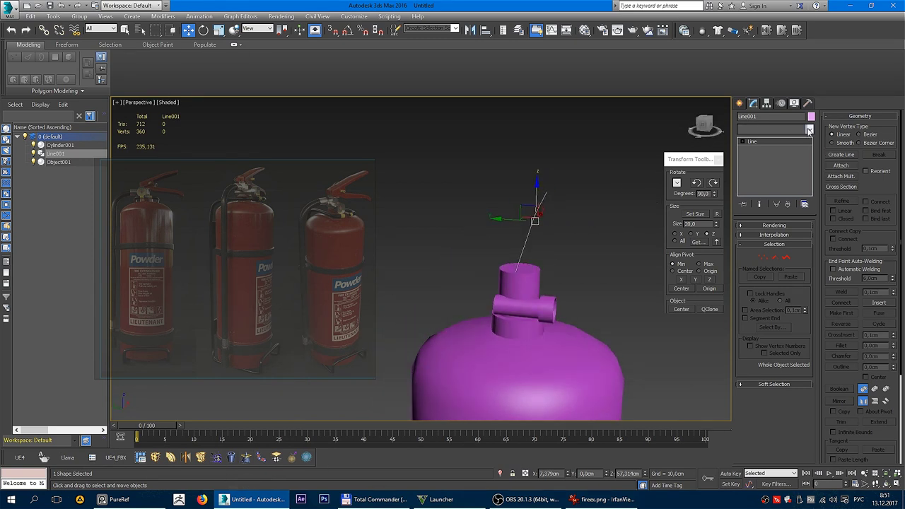
# Extrude the lever line by 2.5cm and convert it to an Editable Poly
pyautogui.click(810, 131)
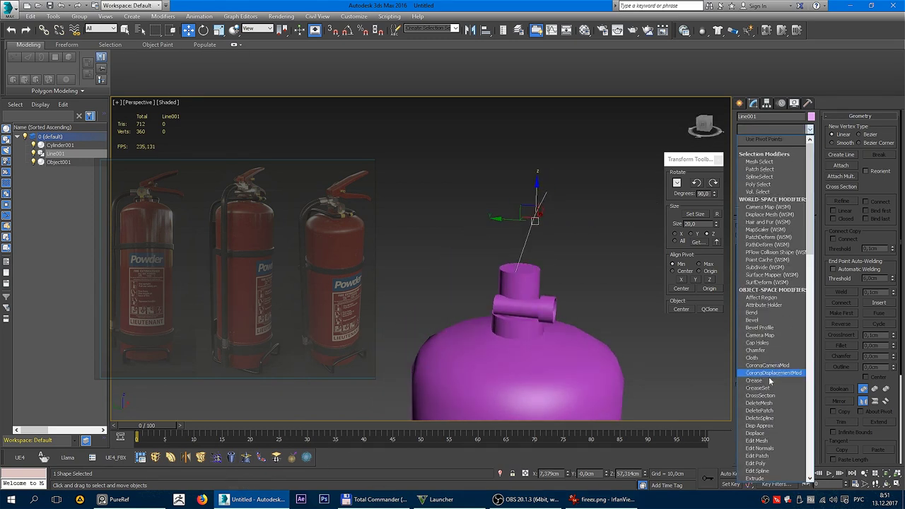
pyautogui.click(758, 478)
pyautogui.moveTo(802, 238); pyautogui.dragTo(803, 235)
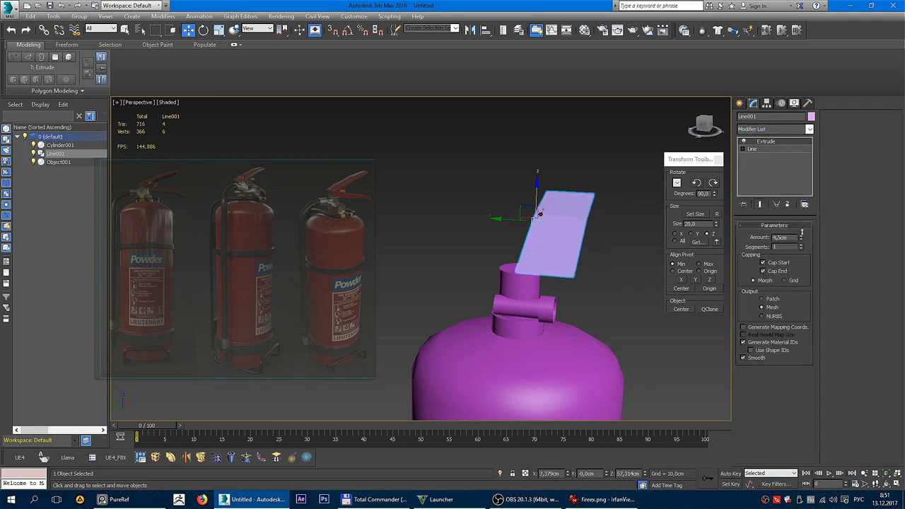
pyautogui.keyDown('alt'); pyautogui.moveTo(545, 248); pyautogui.dragTo(554, 243, button='middle'); pyautogui.keyUp('alt')
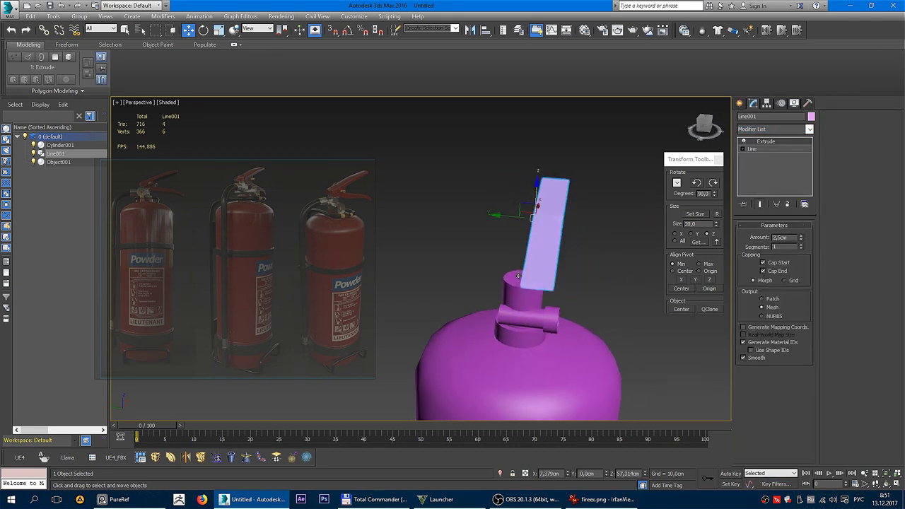
pyautogui.rightClick(557, 220)
pyautogui.click(587, 228)
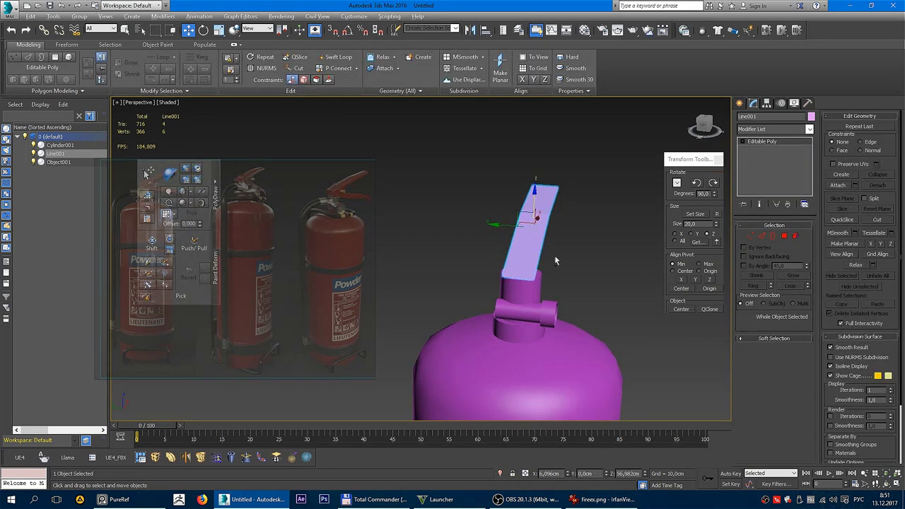
# Thicken the plate with a Shell modifier and collapse it back to Editable Poly
pyautogui.keyDown('alt'); pyautogui.moveTo(555, 255); pyautogui.dragTo(587, 269, button='middle'); pyautogui.keyUp('alt')
pyautogui.scroll(2, 493, 233)
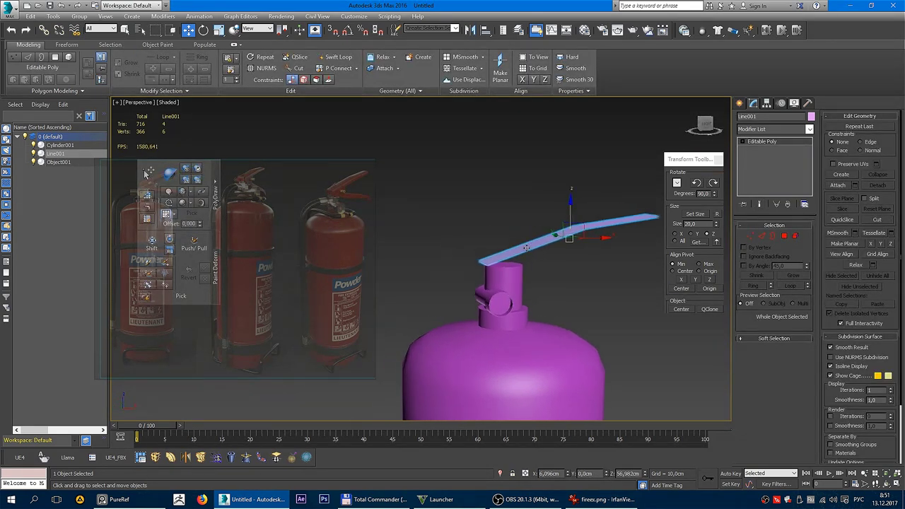
pyautogui.scroll(3, 523, 254)
pyautogui.scroll(3, 552, 272)
pyautogui.moveTo(559, 276)
pyautogui.mouseDown(button='middle')
pyautogui.moveTo(566, 282)
pyautogui.moveTo(559, 271)
pyautogui.mouseUp(button='middle')
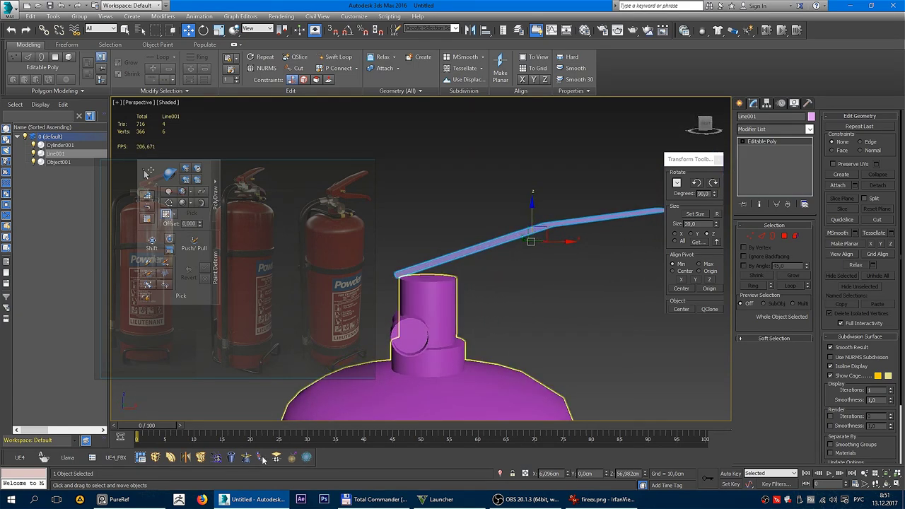
pyautogui.click(232, 460)
pyautogui.moveTo(555, 276)
pyautogui.keyDown('alt'); pyautogui.mouseDown(button='middle')
pyautogui.moveTo(571, 273)
pyautogui.moveTo(517, 280)
pyautogui.moveTo(574, 293)
pyautogui.moveTo(538, 276)
pyautogui.mouseUp(button='middle'); pyautogui.keyUp('alt')
pyautogui.press('F4')
pyautogui.rightClick(525, 277)
pyautogui.click(608, 393)
pyautogui.press('2')
# In Front view, move the lever's vertices to change the bend of the upper lever
pyautogui.press('f')
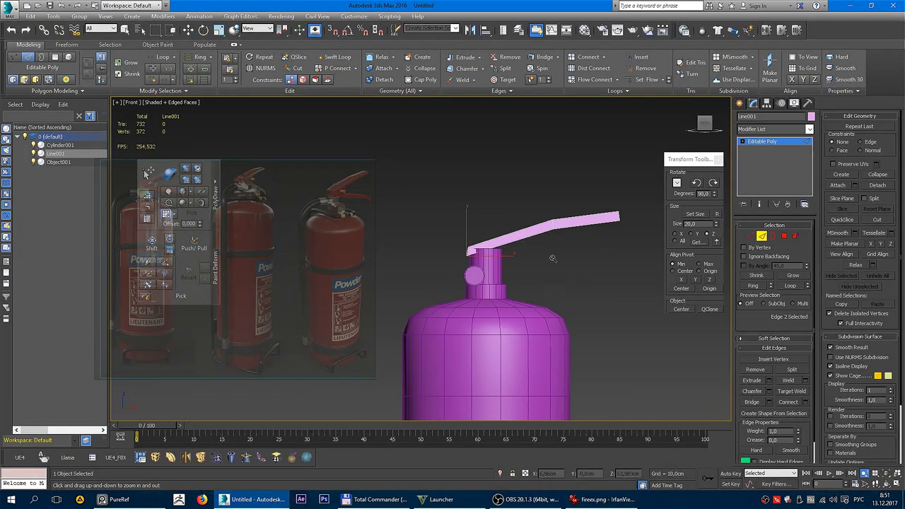
pyautogui.scroll(-3, 535, 286)
pyautogui.scroll(3, 534, 294)
pyautogui.press('w')
pyautogui.scroll(3, 541, 299)
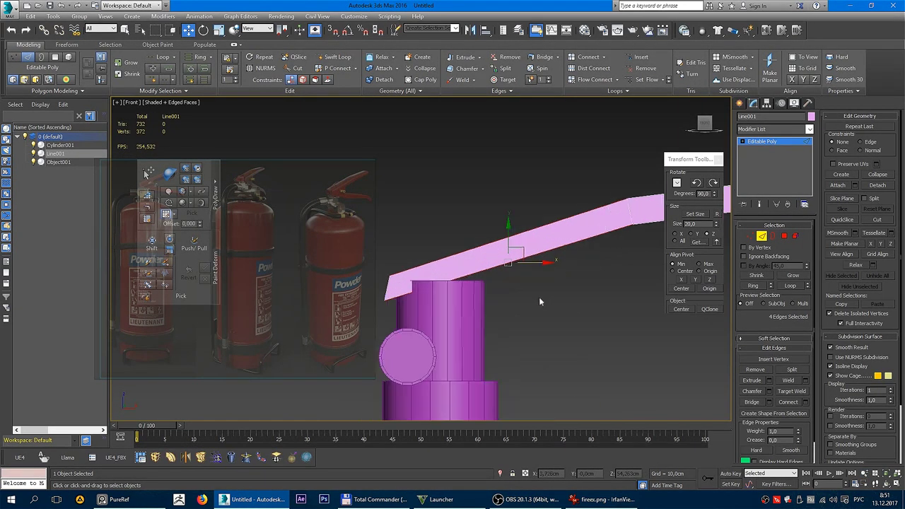
pyautogui.scroll(-2, 535, 286)
pyautogui.press('1')
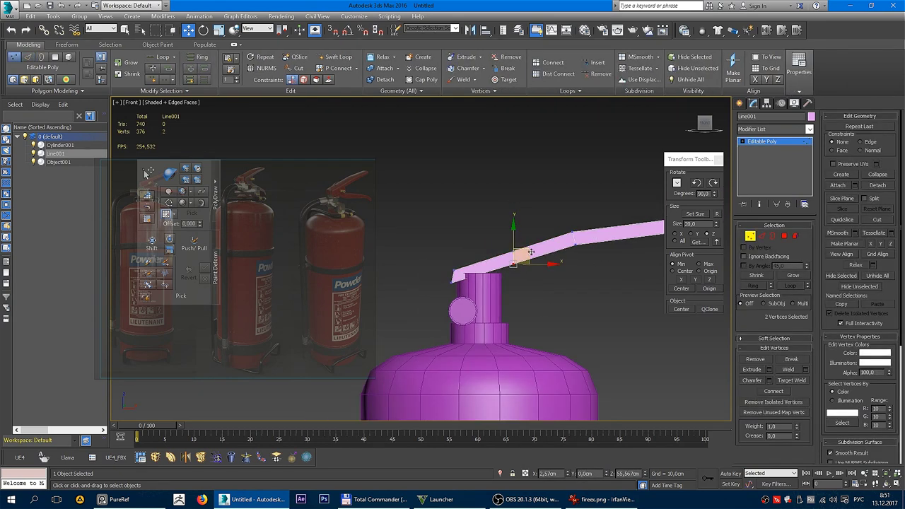
pyautogui.moveTo(531, 251); pyautogui.dragTo(539, 261)
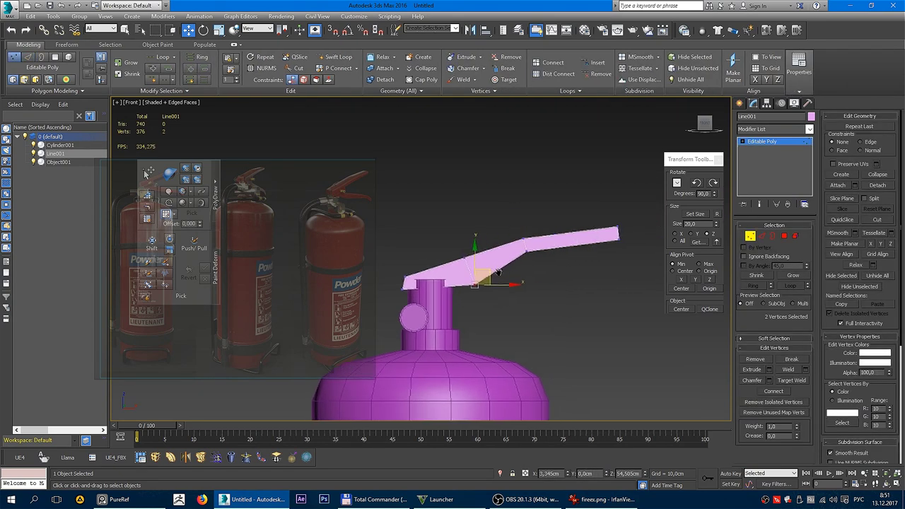
pyautogui.moveTo(648, 246); pyautogui.dragTo(597, 253, button='middle')
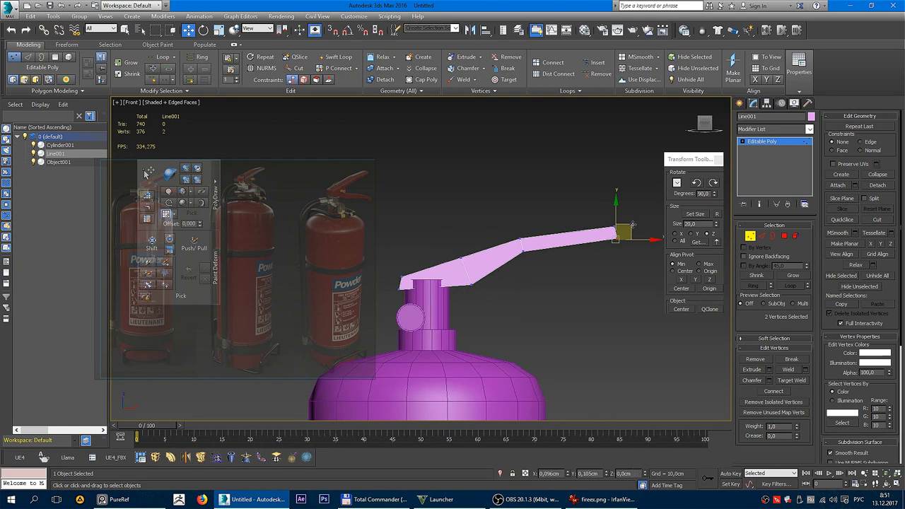
pyautogui.press('p')
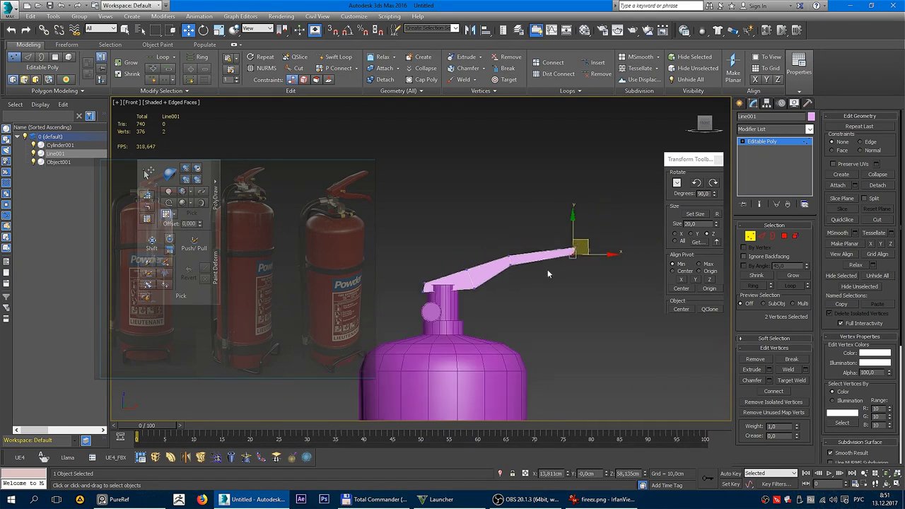
pyautogui.moveTo(547, 269)
pyautogui.keyDown('alt'); pyautogui.mouseDown(button='middle')
pyautogui.moveTo(507, 274)
pyautogui.moveTo(414, 233)
pyautogui.moveTo(495, 262)
pyautogui.mouseUp(button='middle'); pyautogui.keyUp('alt')
# Select three faces along the lever, then return to object level and open the Modifier List
pyautogui.press('4')
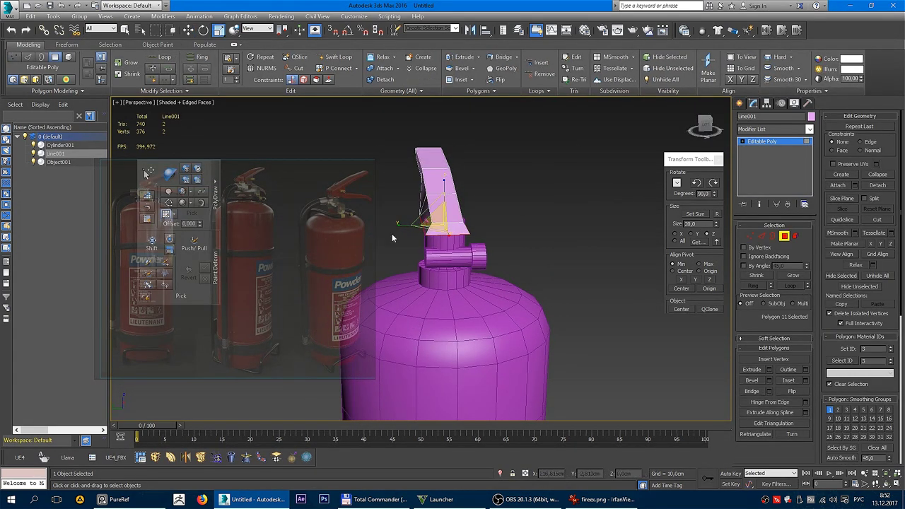
pyautogui.keyDown('alt'); pyautogui.moveTo(393, 238); pyautogui.dragTo(443, 206, button='middle'); pyautogui.keyUp('alt')
pyautogui.press('q')
pyautogui.click(442, 207)
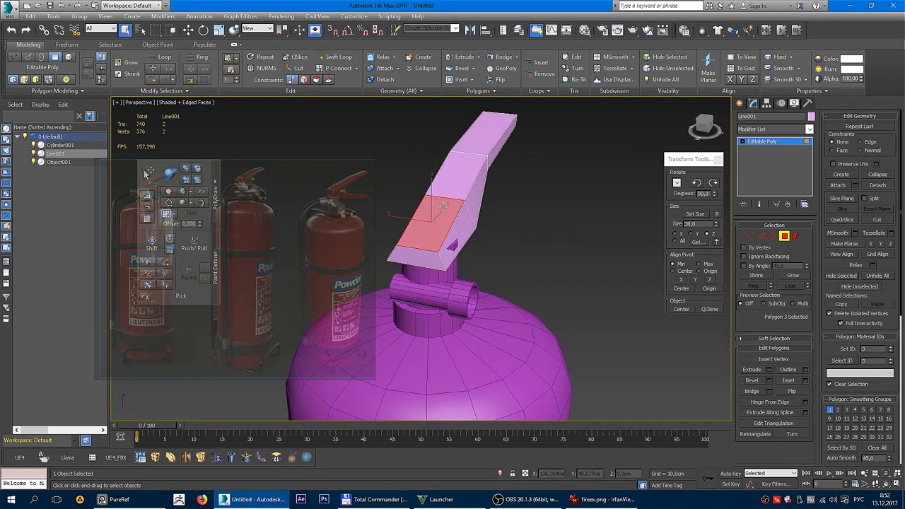
pyautogui.keyDown('ctrl'); pyautogui.click(463, 177); pyautogui.keyUp('ctrl')
pyautogui.keyDown('ctrl'); pyautogui.click(491, 138); pyautogui.keyUp('ctrl')
pyautogui.moveTo(491, 138)
pyautogui.keyDown('alt'); pyautogui.mouseDown(button='middle')
pyautogui.moveTo(545, 210)
pyautogui.moveTo(544, 252)
pyautogui.moveTo(581, 239)
pyautogui.mouseUp(button='middle'); pyautogui.keyUp('alt')
pyautogui.press('w')
pyautogui.hotkey('ctrl', 'z')
pyautogui.hotkey('ctrl', 'z')
pyautogui.hotkey('ctrl', 'z')
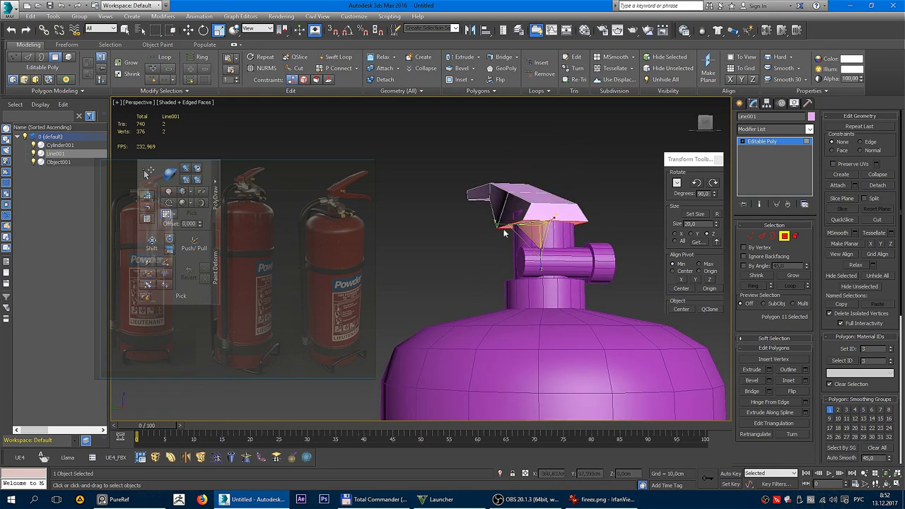
pyautogui.hotkey('ctrl', 'y')
pyautogui.keyDown('alt'); pyautogui.moveTo(504, 234); pyautogui.dragTo(538, 213, button='middle'); pyautogui.keyUp('alt')
pyautogui.press('q')
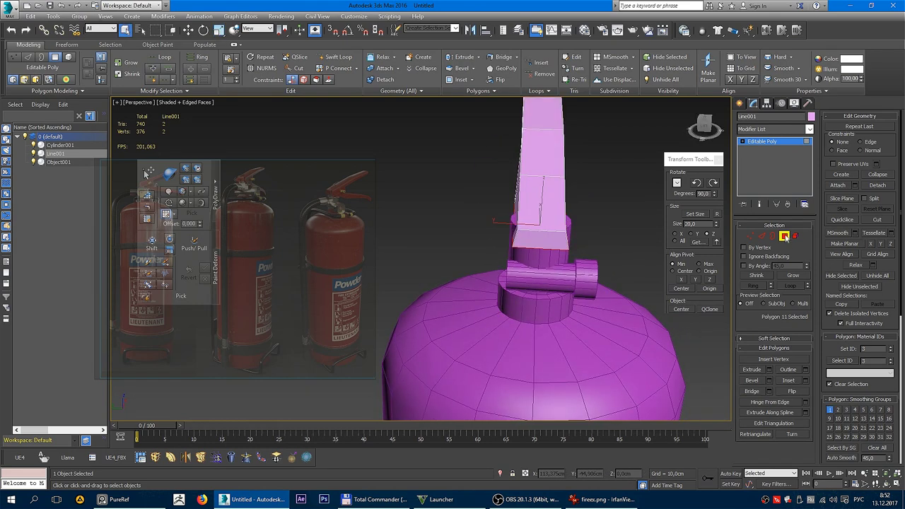
pyautogui.click(784, 237)
pyautogui.click(774, 128)
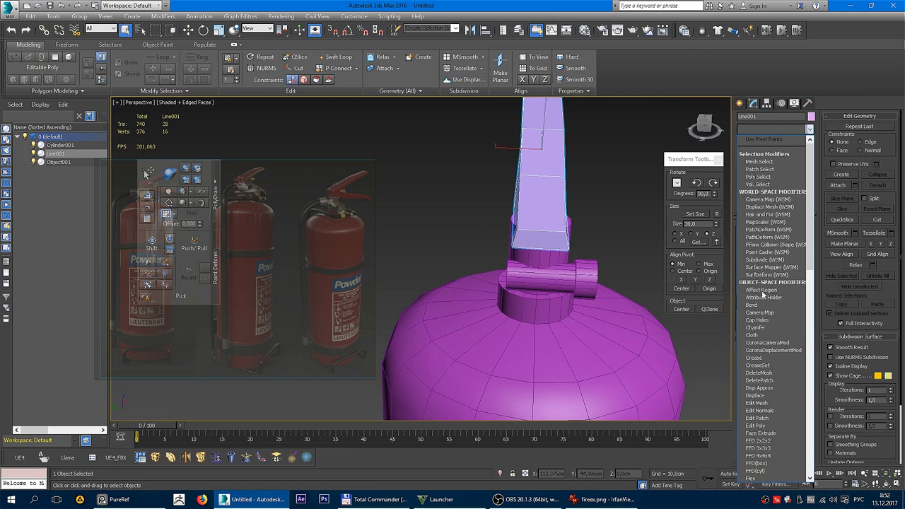
pyautogui.click(771, 450)
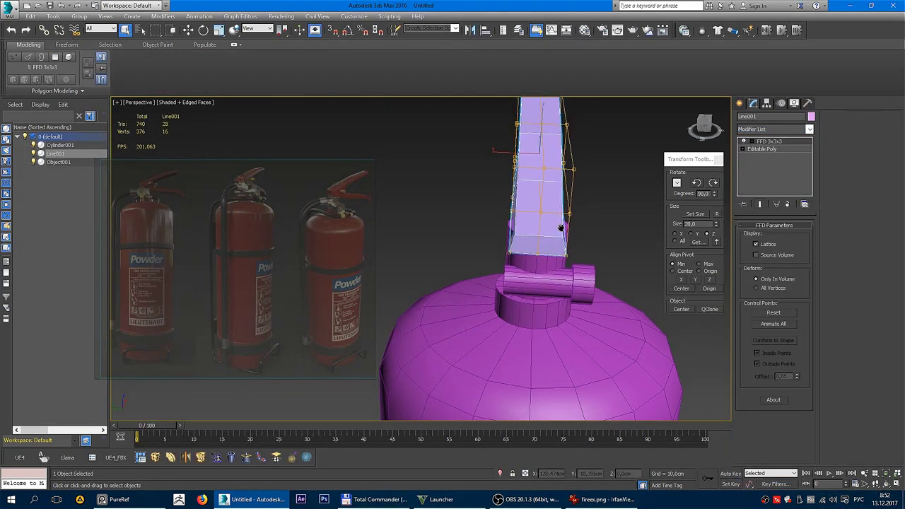
pyautogui.moveTo(544, 283)
pyautogui.keyDown('alt'); pyautogui.mouseDown(button='middle')
pyautogui.moveTo(538, 304)
pyautogui.moveTo(497, 311)
pyautogui.mouseUp(button='middle'); pyautogui.keyUp('alt')
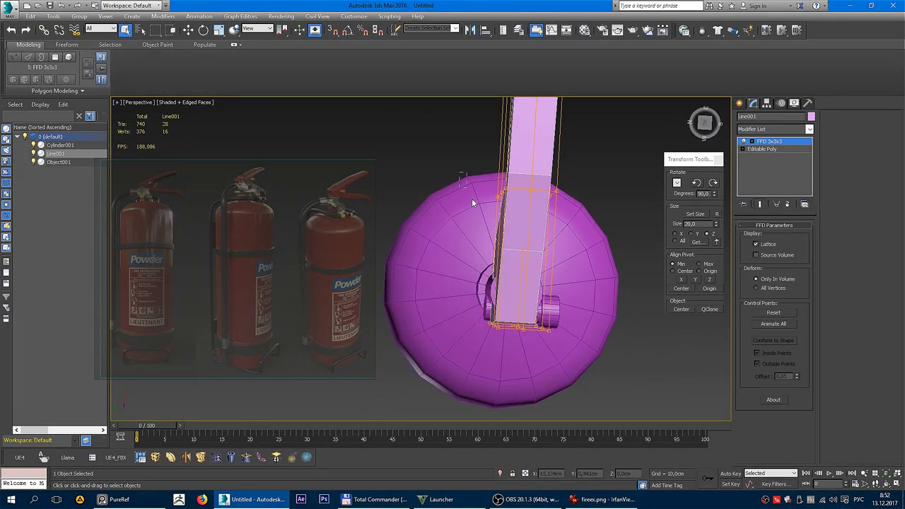
pyautogui.keyDown('alt'); pyautogui.moveTo(474, 203); pyautogui.dragTo(538, 292, button='middle'); pyautogui.keyUp('alt')
pyautogui.press('r')
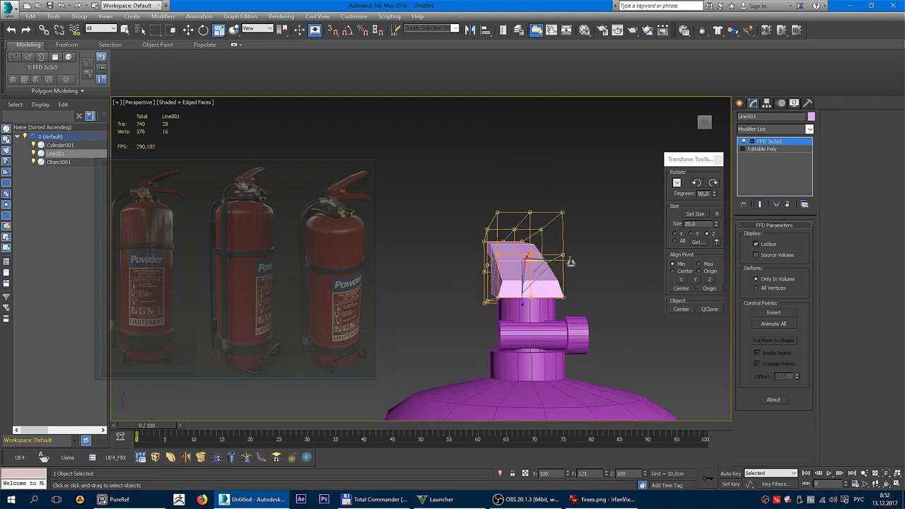
pyautogui.moveTo(572, 260)
pyautogui.keyDown('alt'); pyautogui.mouseDown(button='middle')
pyautogui.moveTo(597, 258)
pyautogui.moveTo(551, 269)
pyautogui.mouseUp(button='middle'); pyautogui.keyUp('alt')
pyautogui.press('q')
pyautogui.click(587, 326)
pyautogui.press('F4')
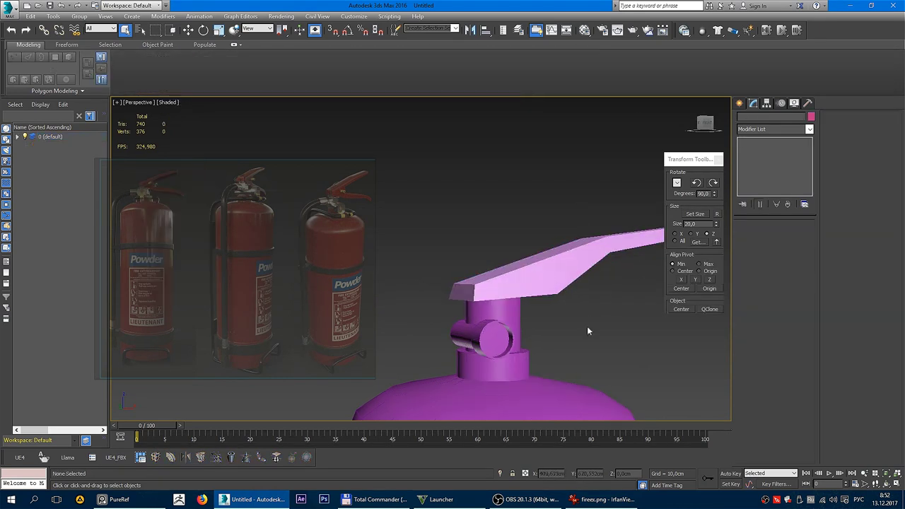
pyautogui.moveTo(587, 326)
pyautogui.keyDown('alt'); pyautogui.mouseDown(button='middle')
pyautogui.moveTo(532, 302)
pyautogui.moveTo(567, 299)
pyautogui.moveTo(542, 336)
pyautogui.moveTo(528, 323)
pyautogui.moveTo(541, 304)
pyautogui.moveTo(541, 241)
pyautogui.mouseUp(button='middle'); pyautogui.keyUp('alt')
# Chamfer the four bend edges of Line001 by 1.504cm
pyautogui.press('F4')
pyautogui.click(541, 279)
pyautogui.press('2')
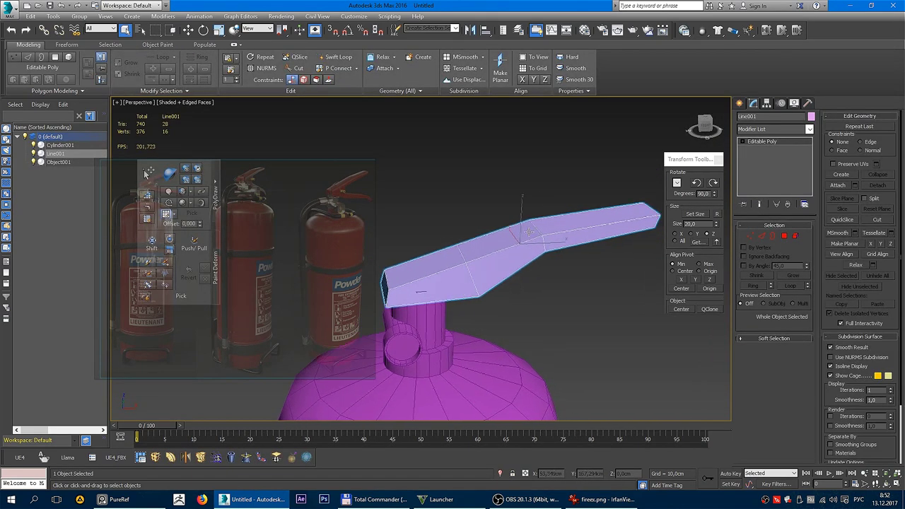
pyautogui.press('w')
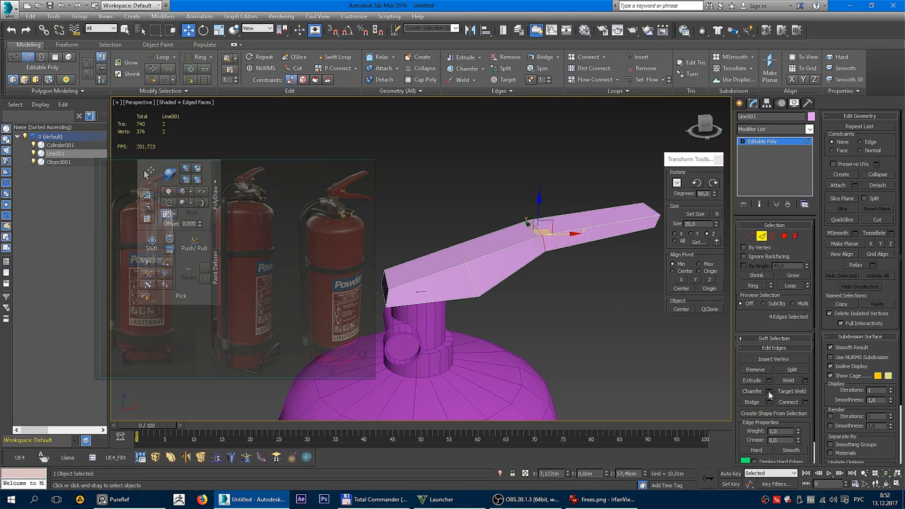
pyautogui.click(770, 392)
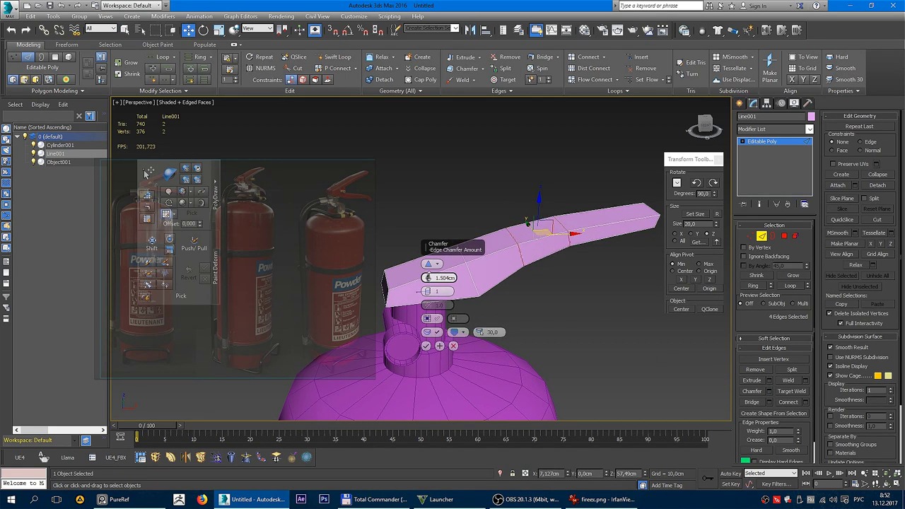
pyautogui.click(426, 346)
pyautogui.moveTo(453, 318)
pyautogui.keyDown('alt'); pyautogui.mouseDown(button='middle')
pyautogui.moveTo(582, 269)
pyautogui.moveTo(464, 306)
pyautogui.moveTo(496, 297)
pyautogui.moveTo(481, 291)
pyautogui.moveTo(534, 290)
pyautogui.mouseUp(button='middle'); pyautogui.keyUp('alt')
# Scale one lever face to about 108% to widen that section
pyautogui.press('4')
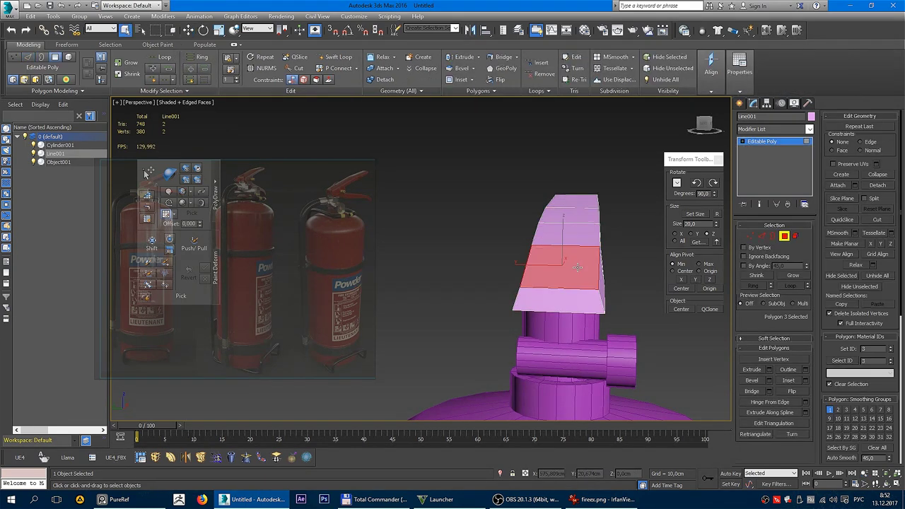
pyautogui.keyDown('alt'); pyautogui.moveTo(577, 233); pyautogui.dragTo(582, 269, button='middle'); pyautogui.keyUp('alt')
pyautogui.click(582, 270)
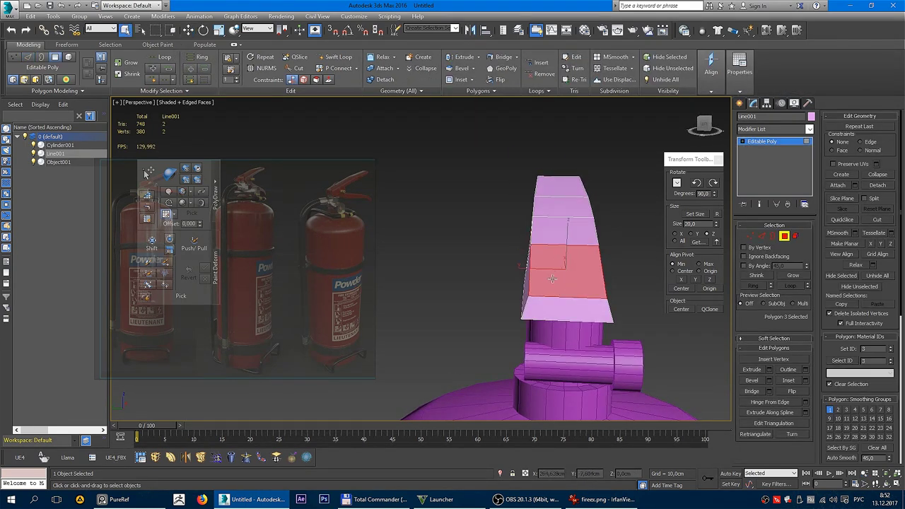
pyautogui.press('r')
pyautogui.moveTo(586, 270); pyautogui.dragTo(611, 272)
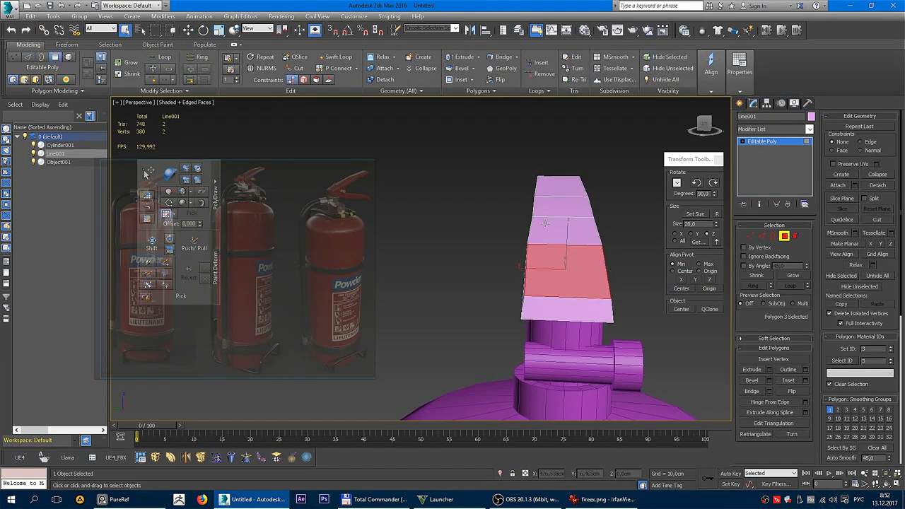
pyautogui.press('2')
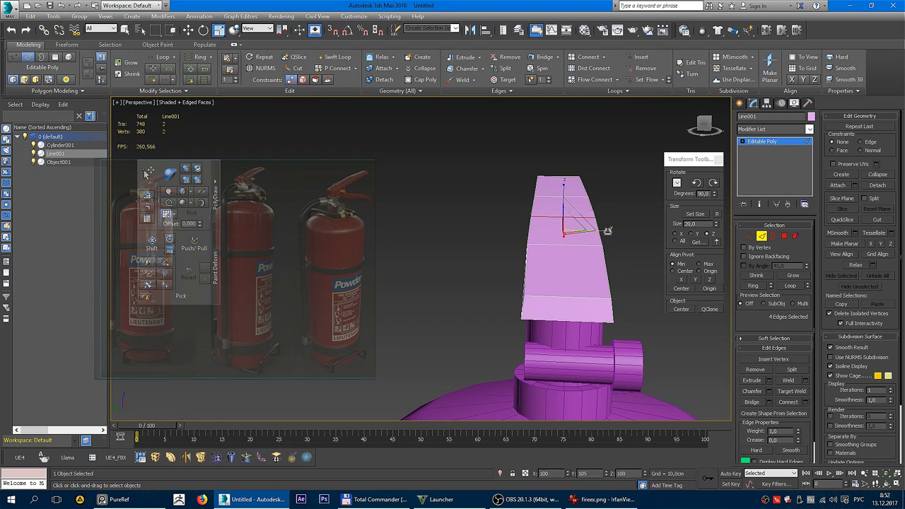
pyautogui.moveTo(478, 224)
pyautogui.keyDown('alt'); pyautogui.mouseDown(button='middle')
pyautogui.moveTo(511, 208)
pyautogui.moveTo(538, 263)
pyautogui.moveTo(568, 236)
pyautogui.moveTo(482, 249)
pyautogui.moveTo(522, 252)
pyautogui.moveTo(495, 240)
pyautogui.mouseUp(button='middle'); pyautogui.keyUp('alt')
pyautogui.press('q')
pyautogui.press('2')
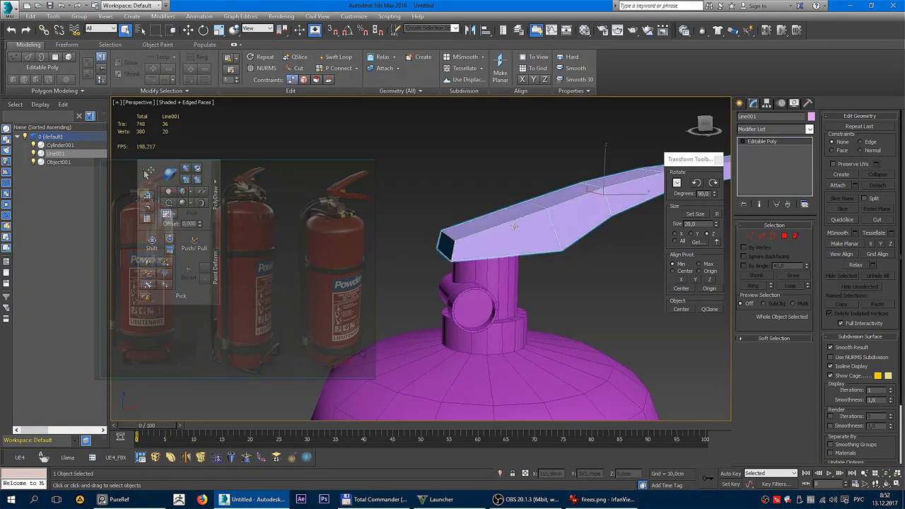
# Select the lever's underside face and lower it slightly
pyautogui.press('4')
pyautogui.click(471, 181)
pyautogui.keyDown('alt'); pyautogui.moveTo(471, 180); pyautogui.dragTo(482, 290, button='middle'); pyautogui.keyUp('alt')
pyautogui.click(458, 263)
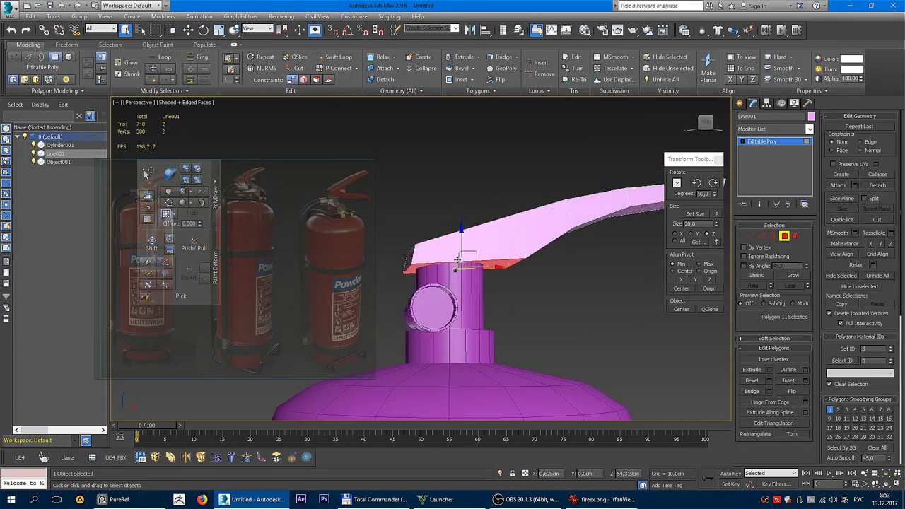
pyautogui.moveTo(462, 238); pyautogui.dragTo(462, 246)
pyautogui.moveTo(463, 246)
pyautogui.keyDown('alt'); pyautogui.mouseDown(button='middle')
pyautogui.moveTo(483, 283)
pyautogui.moveTo(461, 272)
pyautogui.mouseUp(button='middle'); pyautogui.keyUp('alt')
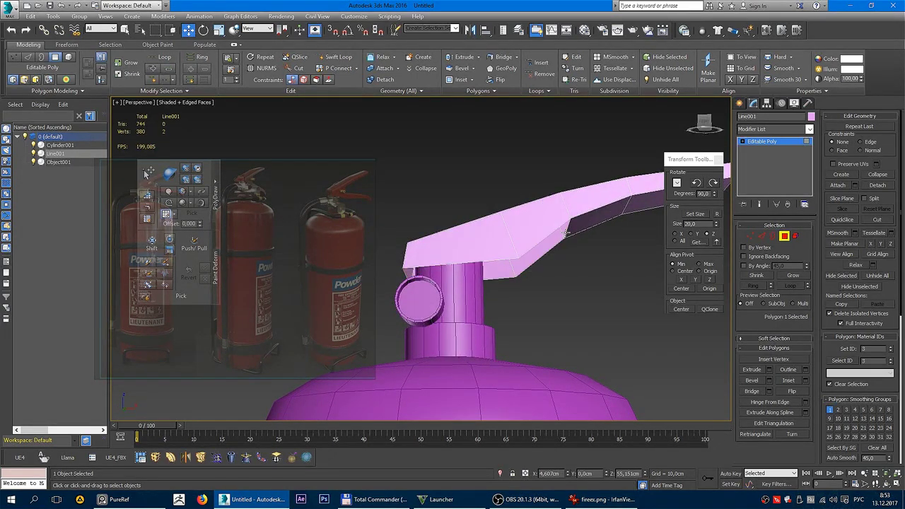
# Delete the end faces at both ends of the lever and return to object level
pyautogui.keyDown('alt'); pyautogui.moveTo(535, 257); pyautogui.dragTo(516, 202, button='middle'); pyautogui.keyUp('alt')
pyautogui.click(516, 201)
pyautogui.press('Delete')
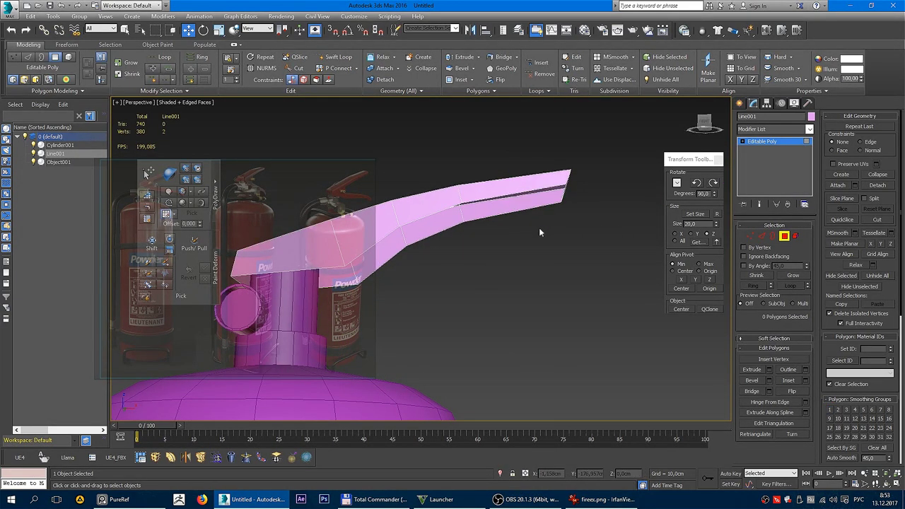
pyautogui.keyDown('alt'); pyautogui.moveTo(590, 226); pyautogui.dragTo(522, 198, button='middle'); pyautogui.keyUp('alt')
pyautogui.press('q')
pyautogui.click(499, 156)
pyautogui.press('Delete')
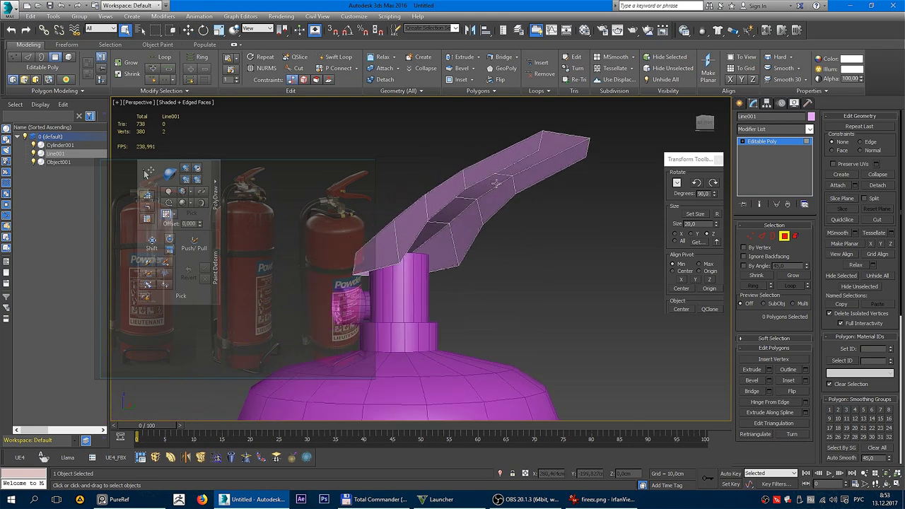
pyautogui.keyDown('alt'); pyautogui.moveTo(499, 156); pyautogui.dragTo(601, 197, button='middle'); pyautogui.keyUp('alt')
pyautogui.click(784, 237)
# Orbit around the extinguisher, toggling edged faces, to check the finished upper lever
pyautogui.keyDown('alt'); pyautogui.moveTo(538, 213); pyautogui.dragTo(566, 172, button='middle'); pyautogui.keyUp('alt')
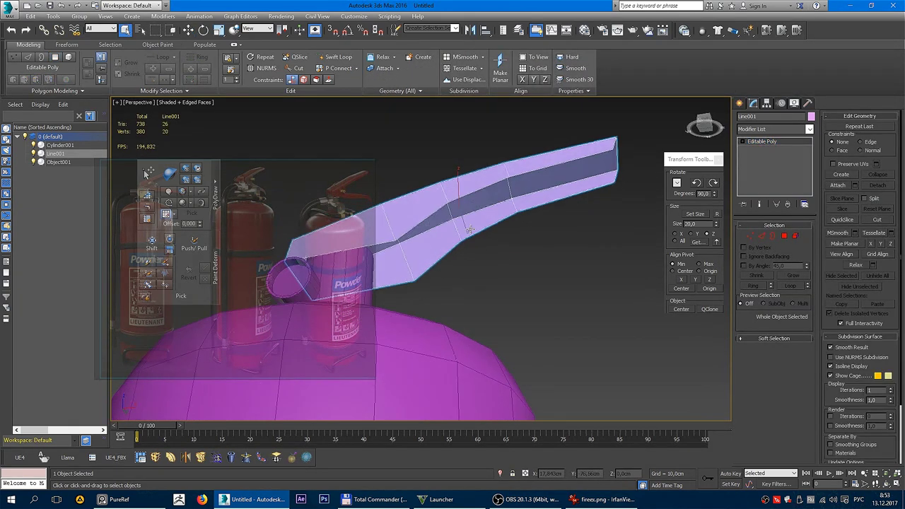
pyautogui.press('w')
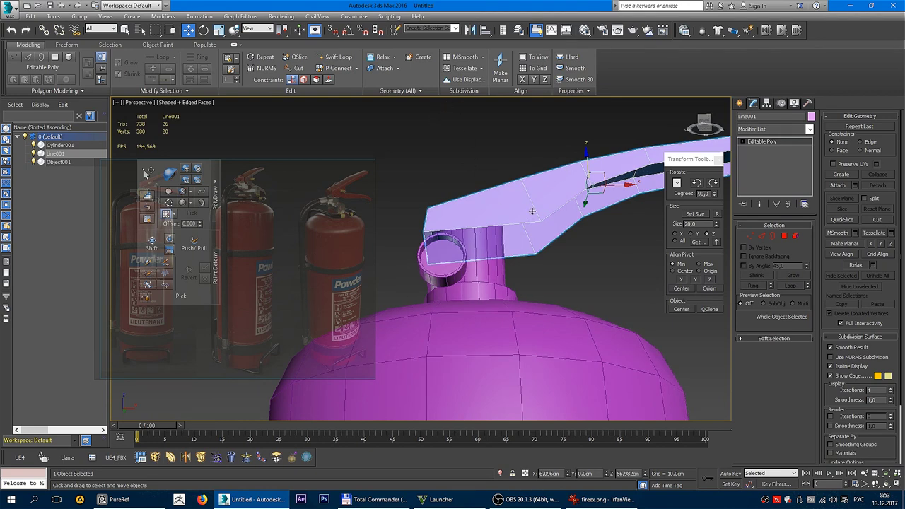
pyautogui.keyDown('alt'); pyautogui.moveTo(535, 211); pyautogui.dragTo(525, 234, button='middle'); pyautogui.keyUp('alt')
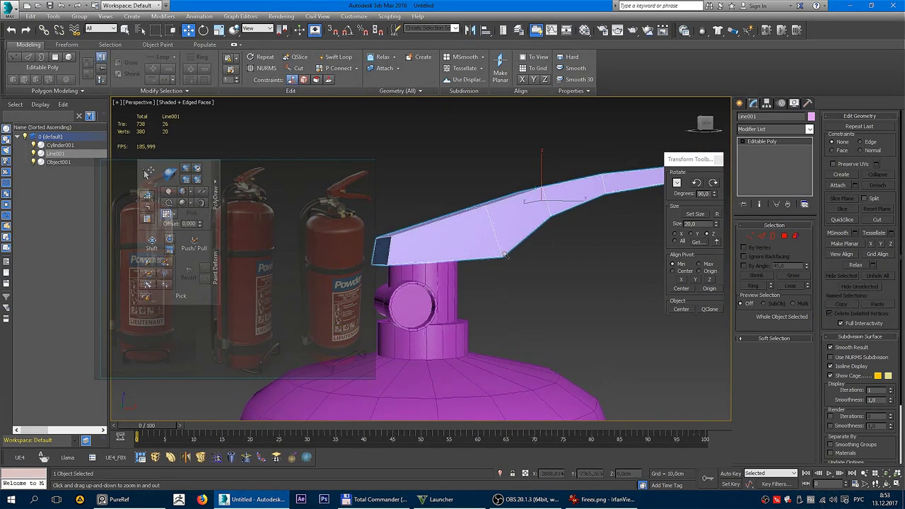
pyautogui.press('F4')
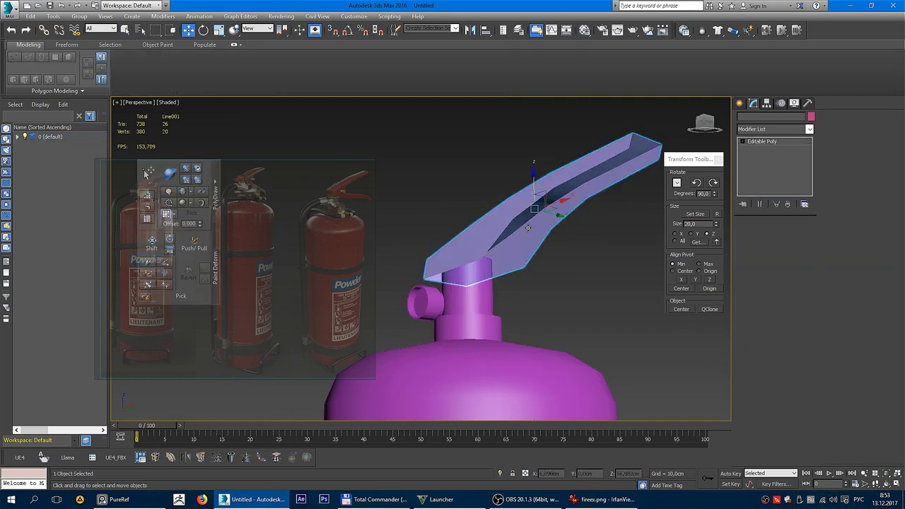
pyautogui.moveTo(601, 202)
pyautogui.keyDown('alt'); pyautogui.mouseDown(button='middle')
pyautogui.moveTo(567, 216)
pyautogui.moveTo(529, 177)
pyautogui.mouseUp(button='middle'); pyautogui.keyUp('alt')
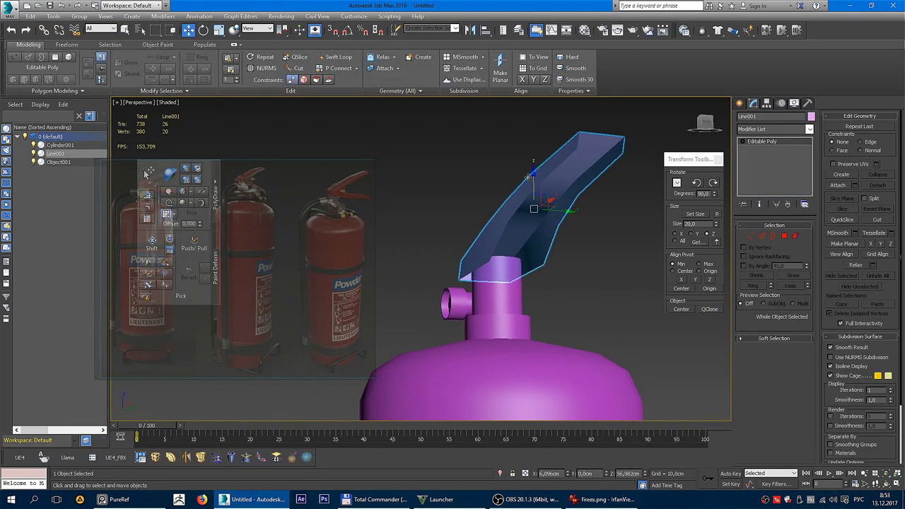
pyautogui.press('F4')
pyautogui.moveTo(596, 168)
pyautogui.keyDown('alt'); pyautogui.mouseDown(button='middle')
pyautogui.moveTo(553, 215)
pyautogui.moveTo(586, 257)
pyautogui.moveTo(509, 251)
pyautogui.mouseUp(button='middle'); pyautogui.keyUp('alt')
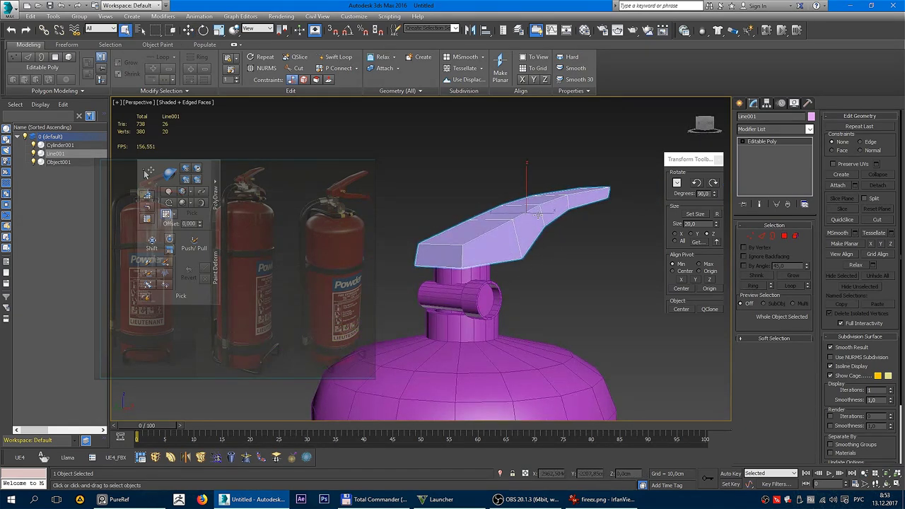
pyautogui.moveTo(538, 214)
pyautogui.keyDown('alt'); pyautogui.mouseDown(button='middle')
pyautogui.moveTo(493, 239)
pyautogui.moveTo(563, 266)
pyautogui.moveTo(556, 272)
pyautogui.moveTo(567, 276)
pyautogui.mouseUp(button='middle'); pyautogui.keyUp('alt')
pyautogui.press('w')
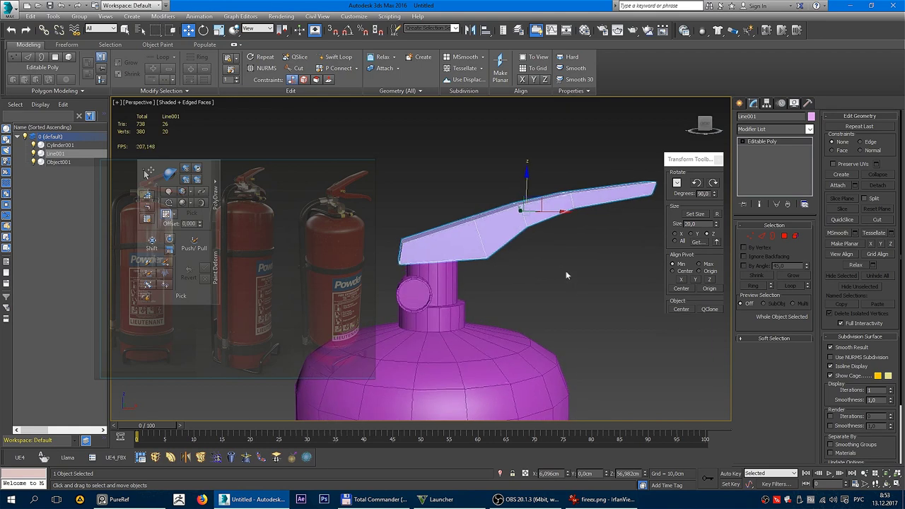
# Switch to Front view with nothing selected, zoomed in on the valve head
pyautogui.scroll(-3, 544, 280)
pyautogui.press('f')
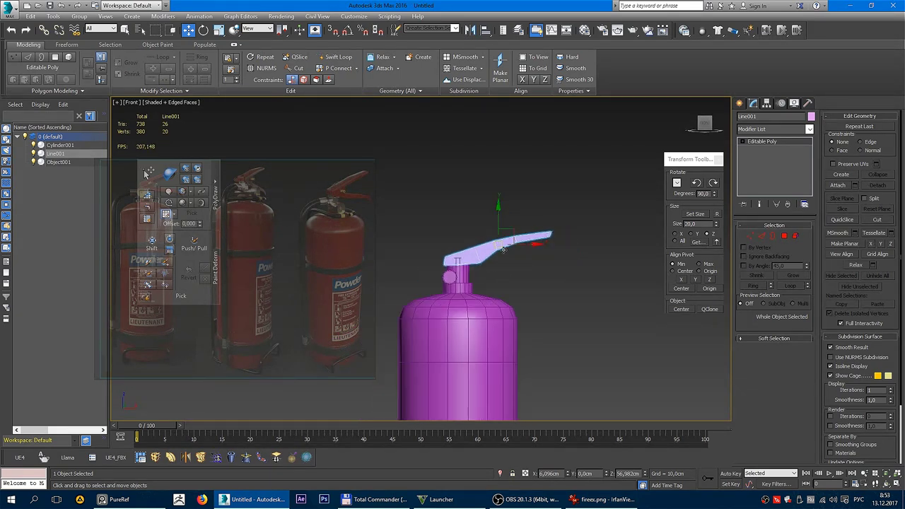
pyautogui.scroll(-4, 541, 297)
pyautogui.click(534, 320)
pyautogui.scroll(2, 534, 320)
pyautogui.scroll(3, 538, 297)
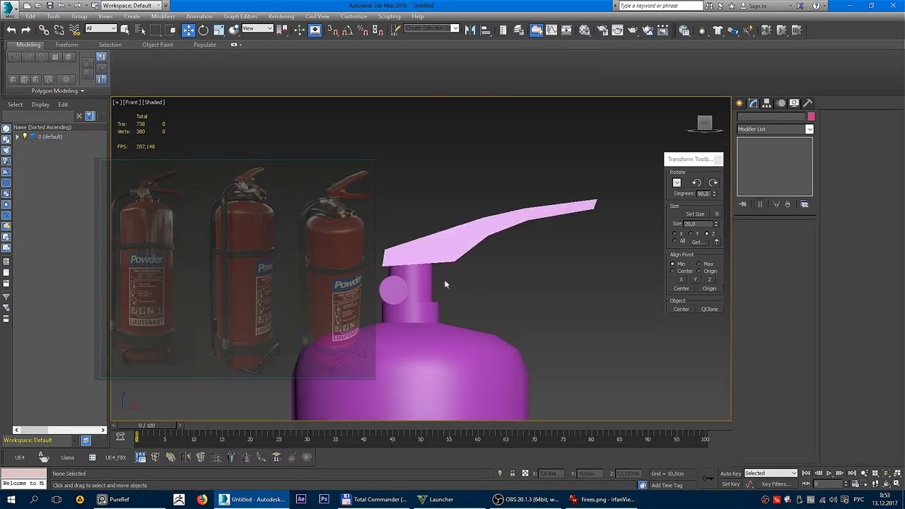
pyautogui.scroll(2, 540, 264)
pyautogui.scroll(3, 551, 269)
# Trace Line002 from the valve neck outward and down beneath the upper lever
pyautogui.keyDown('ctrl'); pyautogui.rightClick(548, 263); pyautogui.keyUp('ctrl')
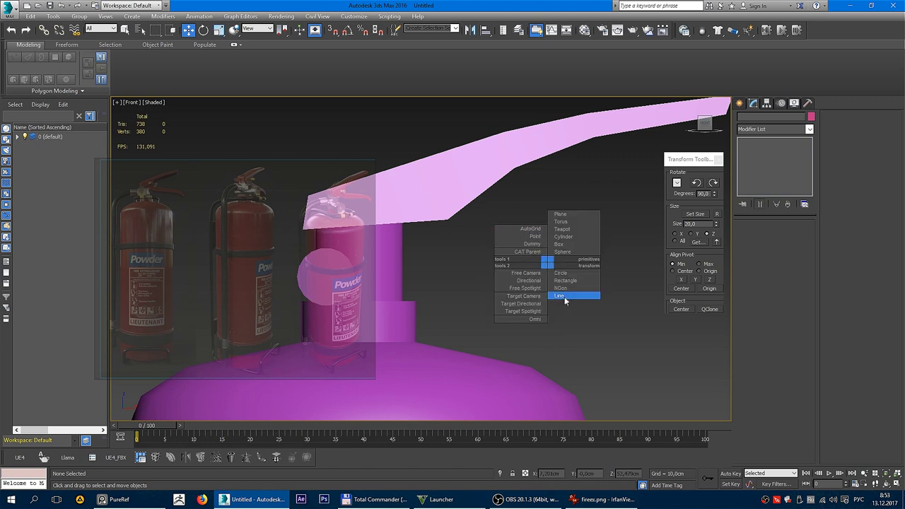
pyautogui.click(564, 296)
pyautogui.scroll(-2, 540, 276)
pyautogui.scroll(-2, 500, 256)
pyautogui.moveTo(436, 242); pyautogui.dragTo(427, 240, button='middle')
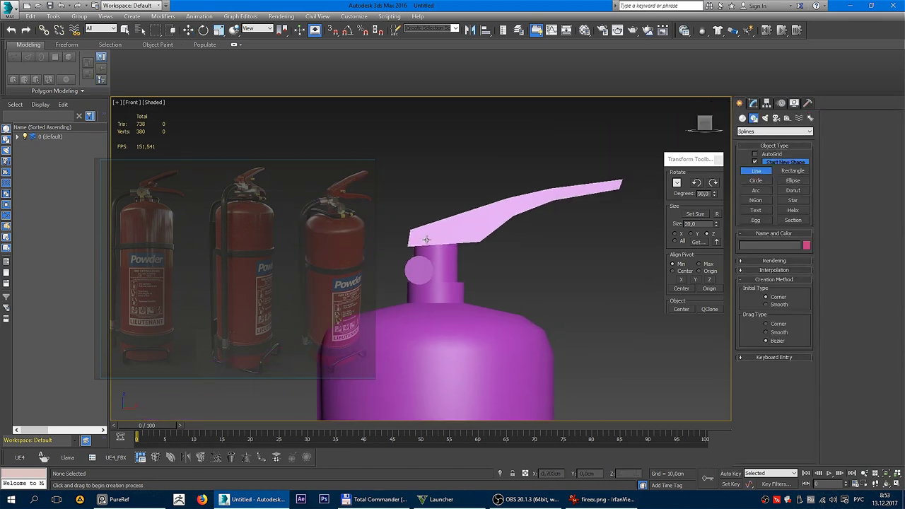
pyautogui.click(422, 242)
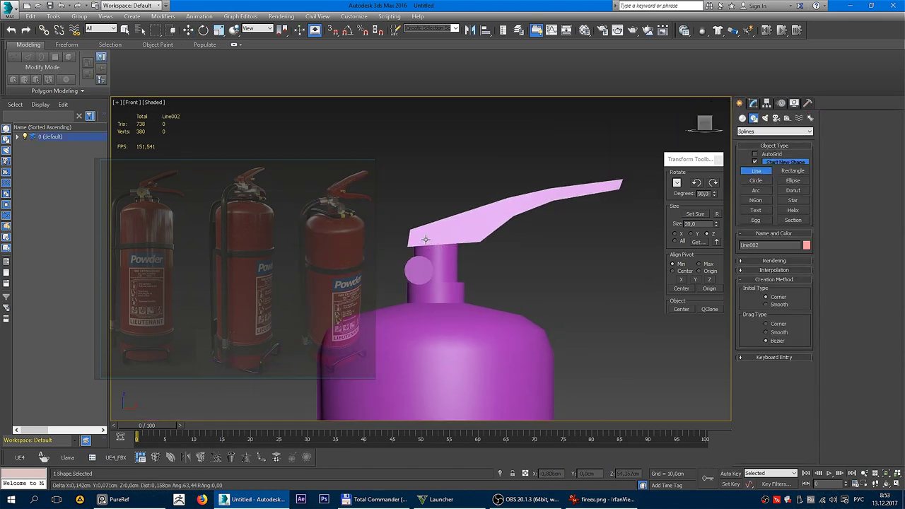
pyautogui.press('F3')
pyautogui.click(478, 234)
pyautogui.scroll(-1, 481, 234)
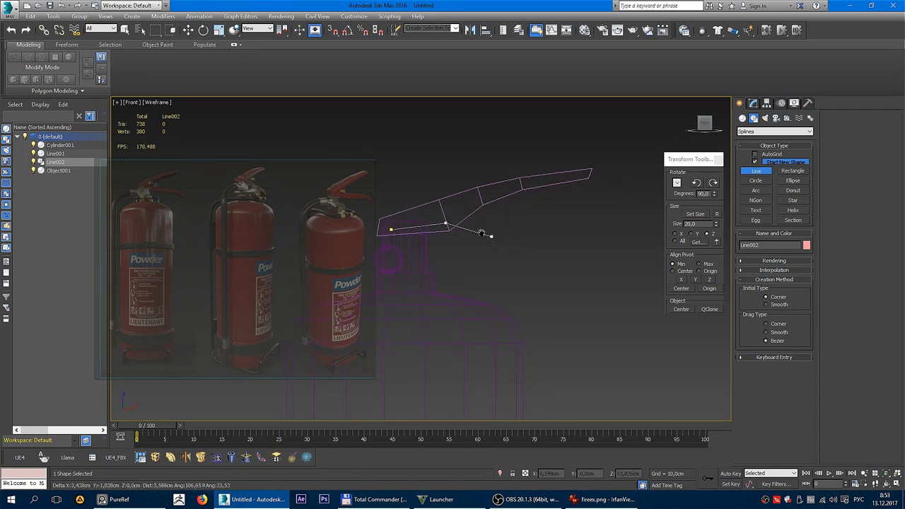
pyautogui.scroll(-1, 488, 234)
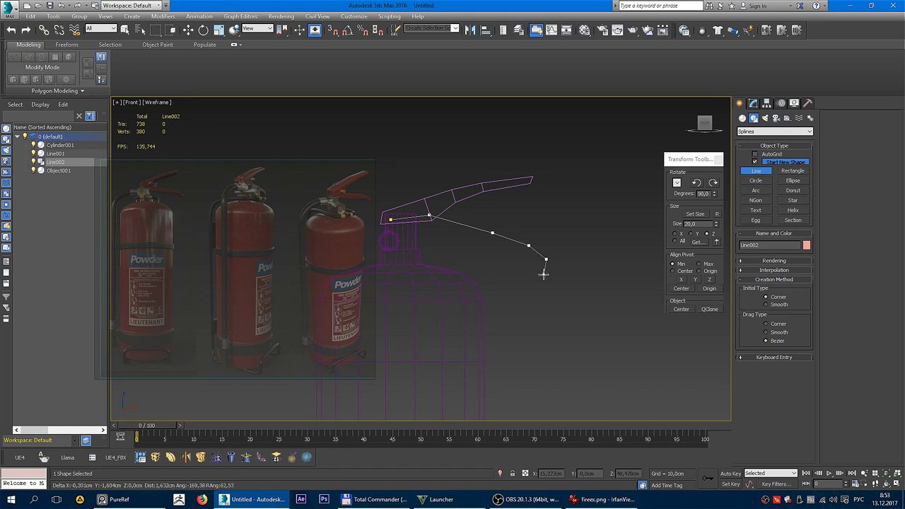
pyautogui.rightClick(542, 271)
pyautogui.scroll(-2, 511, 242)
pyautogui.press('p')
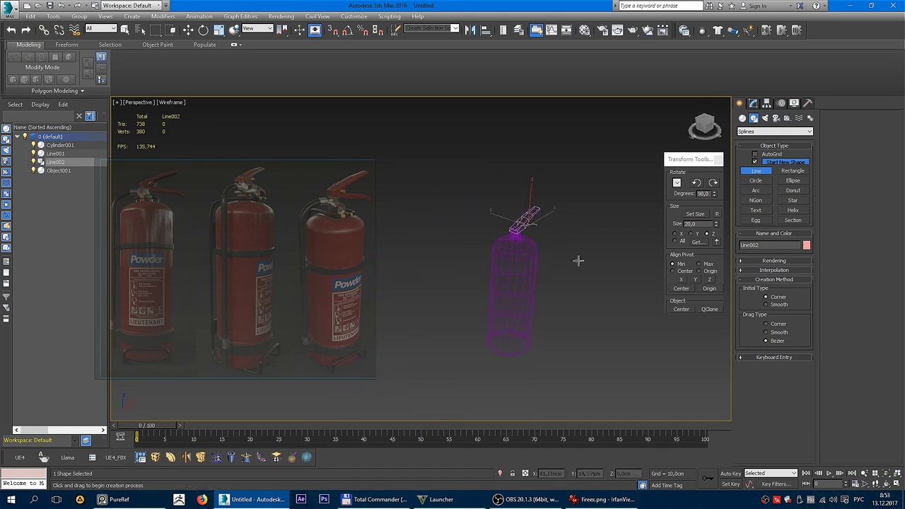
pyautogui.scroll(5, 559, 244)
pyautogui.press('F3')
# Add an Extrude modifier to the Line002 lower-lever outline to make it solid
pyautogui.press('w')
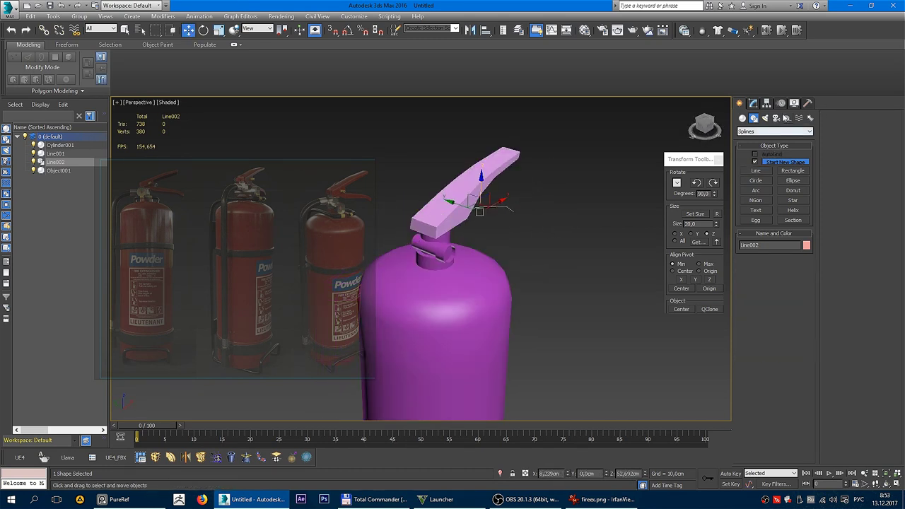
pyautogui.click(753, 103)
pyautogui.click(775, 129)
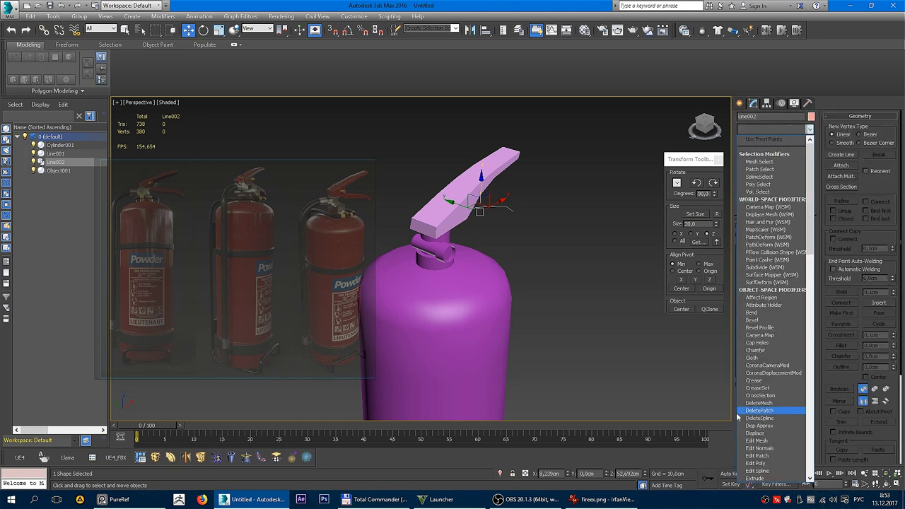
pyautogui.click(769, 479)
pyautogui.keyDown('alt'); pyautogui.moveTo(516, 262); pyautogui.dragTo(490, 235, button='middle'); pyautogui.keyUp('alt')
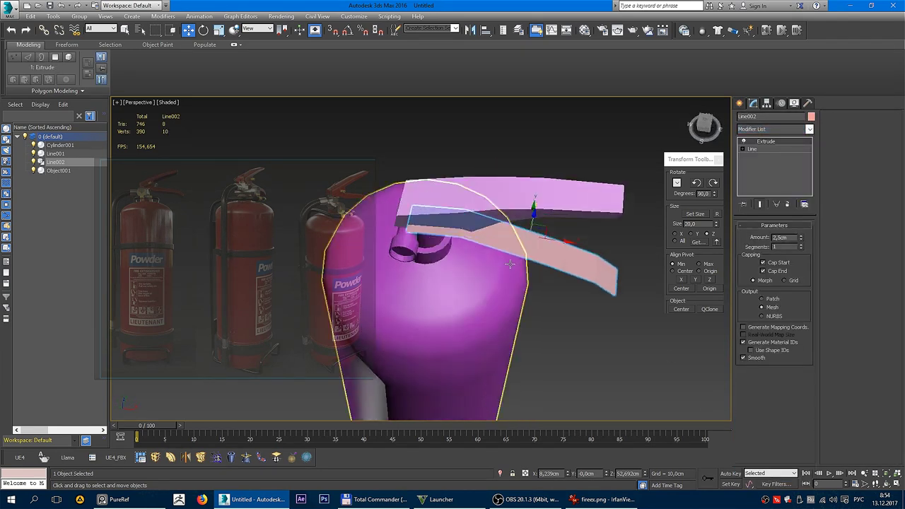
pyautogui.press('F4')
# Convert the extruded lever to Editable Poly and center its pivot on the object
pyautogui.rightClick(490, 236)
pyautogui.click(523, 228)
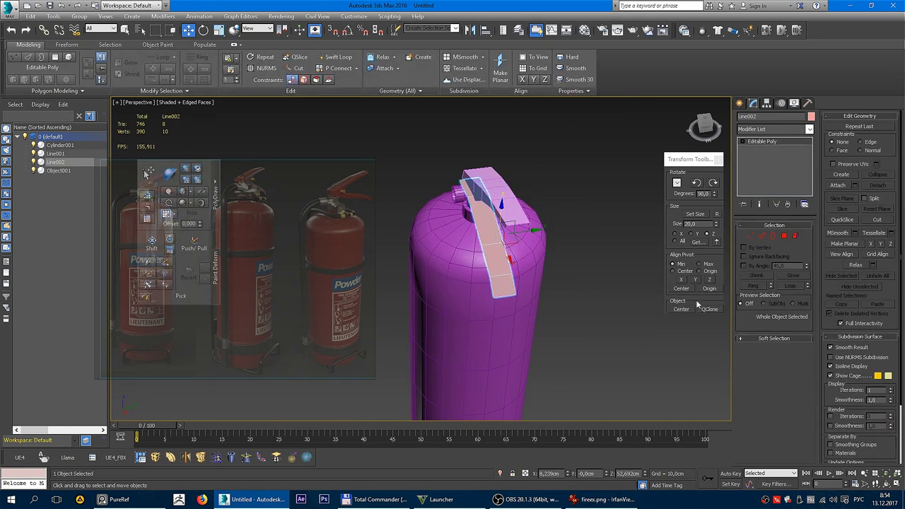
pyautogui.click(684, 290)
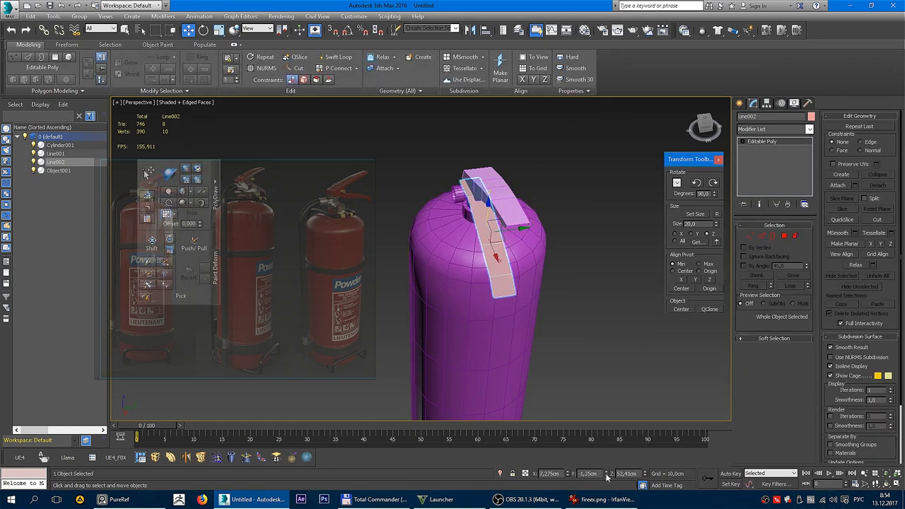
pyautogui.moveTo(571, 271)
pyautogui.keyDown('alt'); pyautogui.mouseDown(button='middle')
pyautogui.moveTo(459, 267)
pyautogui.moveTo(563, 263)
pyautogui.mouseUp(button='middle'); pyautogui.keyUp('alt')
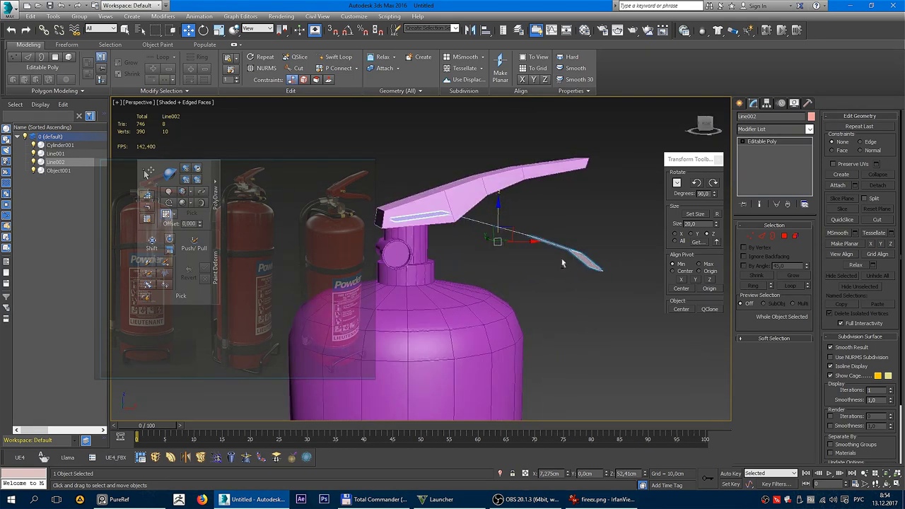
# Thicken the lever with a Shell modifier, then enter Vertex level in the Front view
pyautogui.click(232, 460)
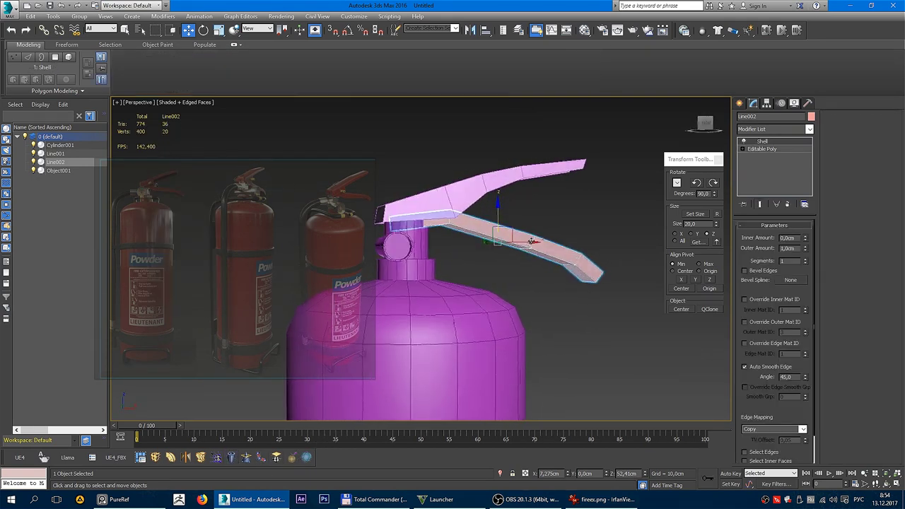
pyautogui.keyDown('alt'); pyautogui.moveTo(516, 241); pyautogui.dragTo(490, 239, button='middle'); pyautogui.keyUp('alt')
pyautogui.scroll(-3, 491, 239)
pyautogui.scroll(5, 490, 239)
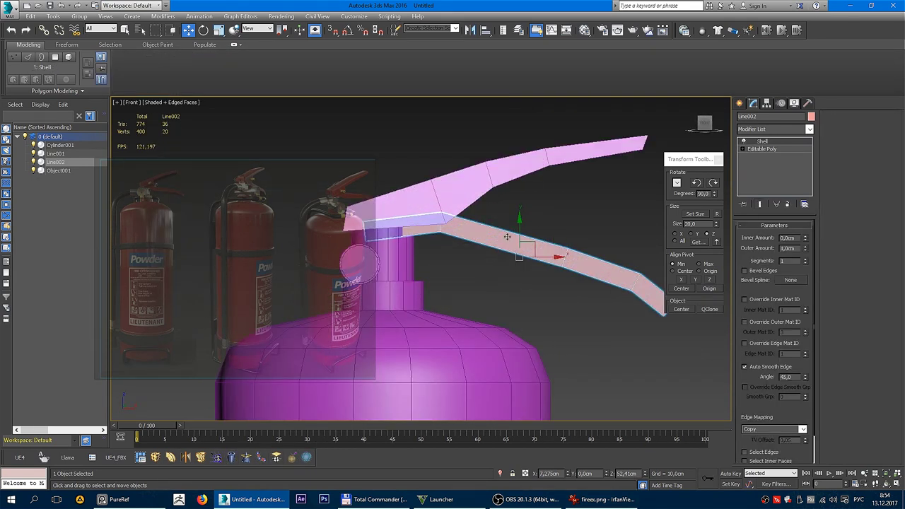
pyautogui.press('f')
pyautogui.press('1')
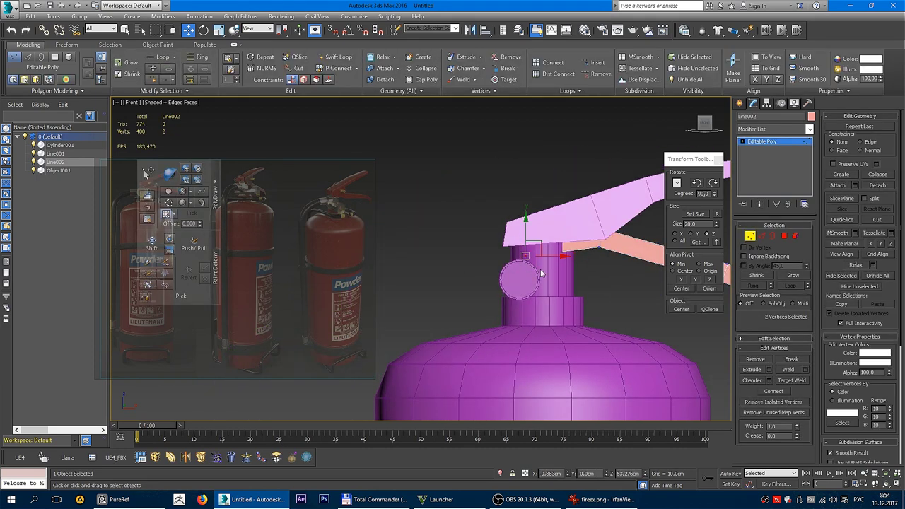
pyautogui.press('F3')
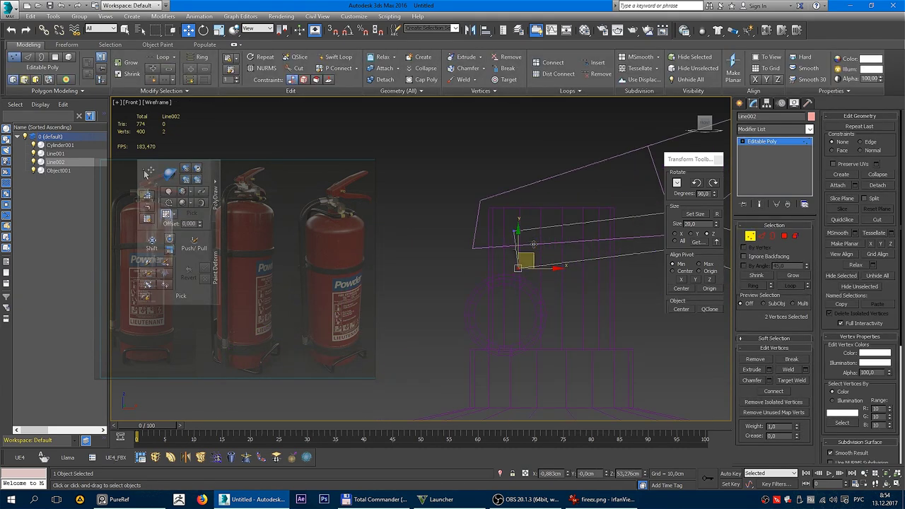
# Raise the selected lever vertices and move the lever's end vertices down onto the neck
pyautogui.moveTo(537, 281); pyautogui.dragTo(533, 240)
pyautogui.press('F3')
pyautogui.press('F3')
pyautogui.press('2')
pyautogui.press('1')
pyautogui.press('F3')
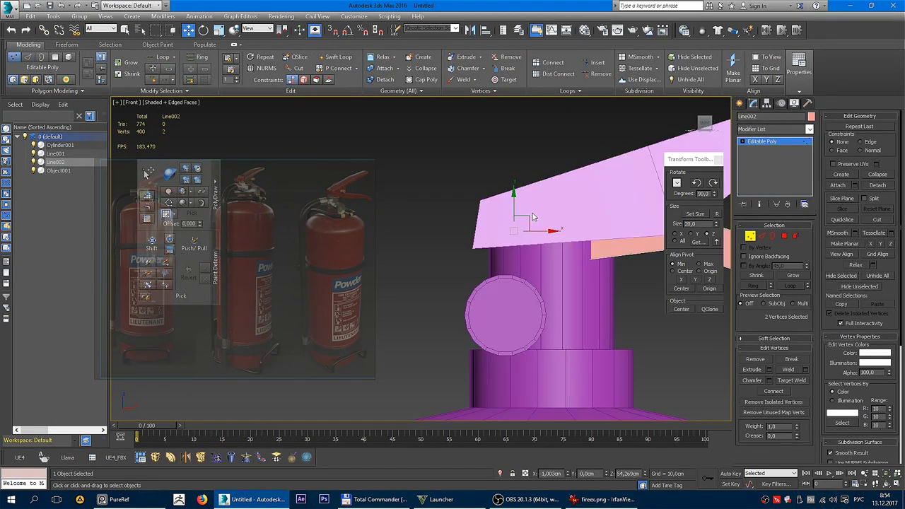
pyautogui.press('F3')
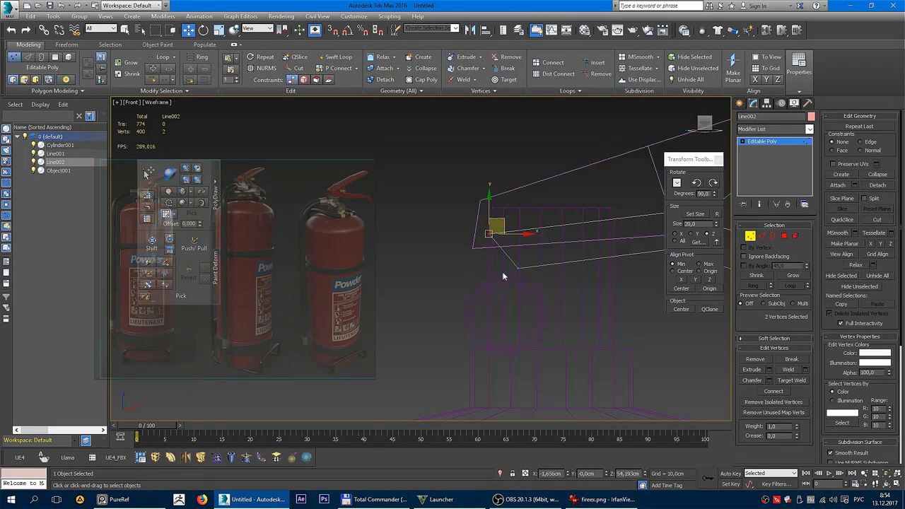
pyautogui.moveTo(504, 221); pyautogui.dragTo(540, 269)
pyautogui.press('F3')
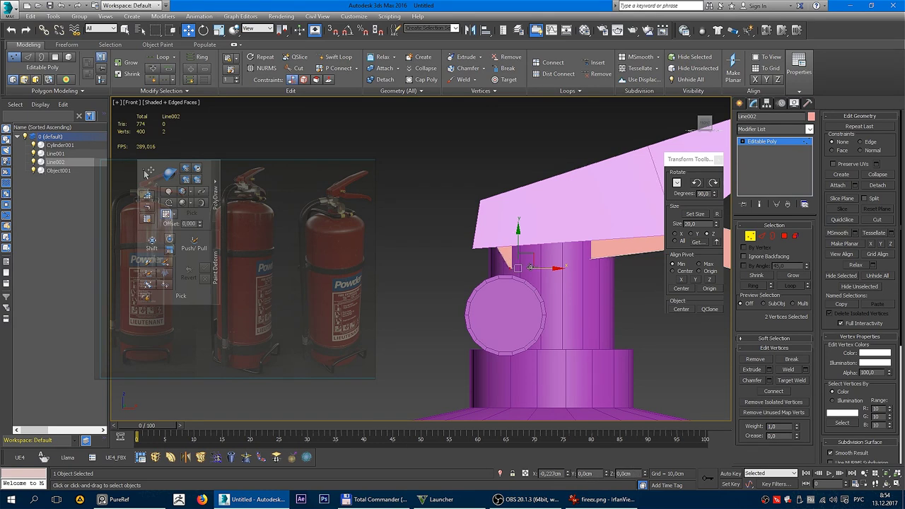
pyautogui.press('F3')
# Select the lever's inner-end vertices and bend the lower lever further downward
pyautogui.moveTo(455, 224); pyautogui.dragTo(533, 272)
pyautogui.press('F3')
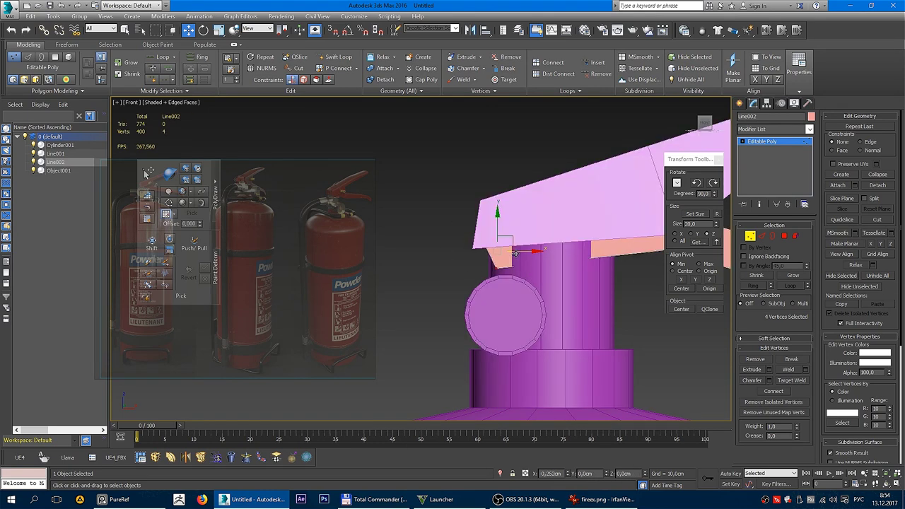
pyautogui.press('F3')
pyautogui.moveTo(515, 253); pyautogui.dragTo(481, 261, button='middle')
pyautogui.press('F3')
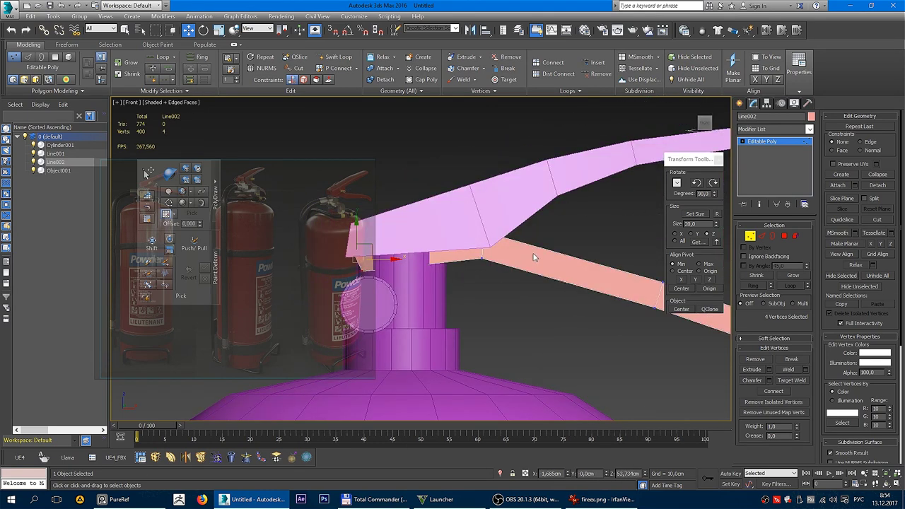
pyautogui.press('F3')
pyautogui.moveTo(467, 226); pyautogui.dragTo(515, 275)
pyautogui.press('F3')
pyautogui.moveTo(497, 232); pyautogui.dragTo(481, 202)
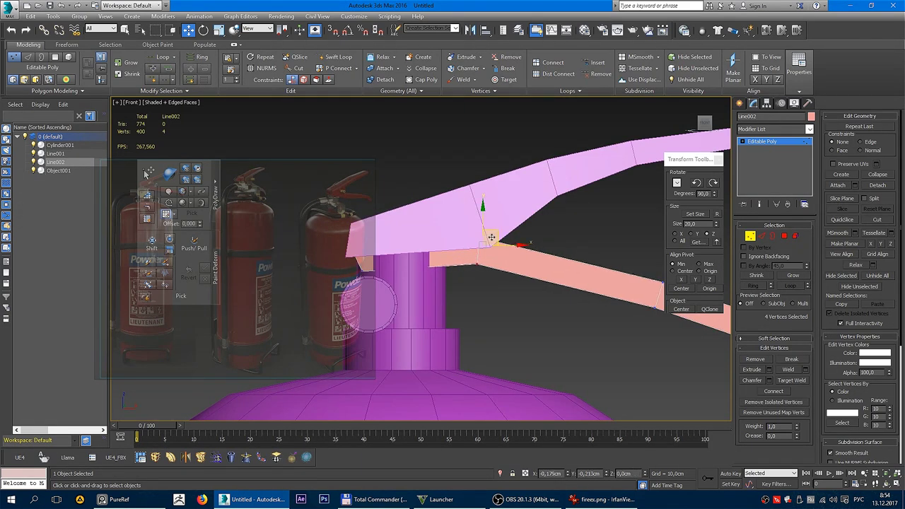
pyautogui.scroll(-1, 457, 238)
pyautogui.scroll(-1, 474, 246)
pyautogui.scroll(1, 474, 245)
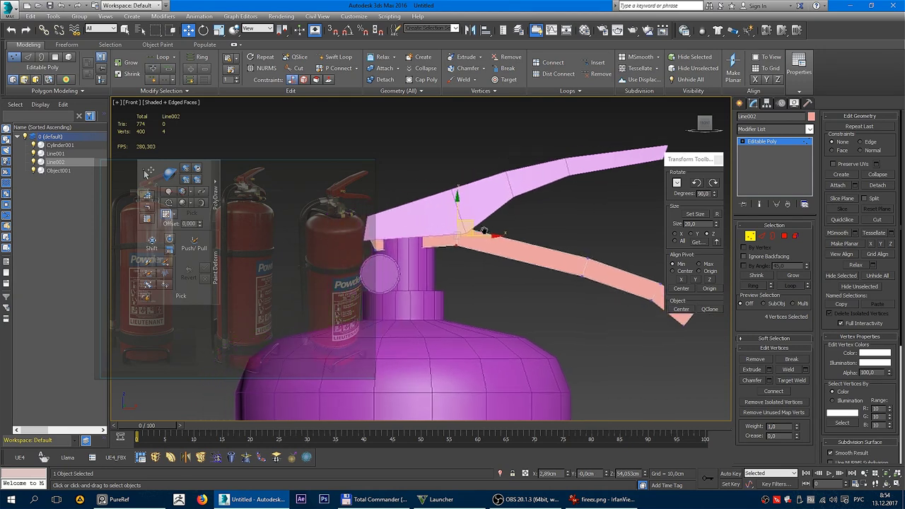
pyautogui.scroll(2, 469, 230)
pyautogui.press('F3')
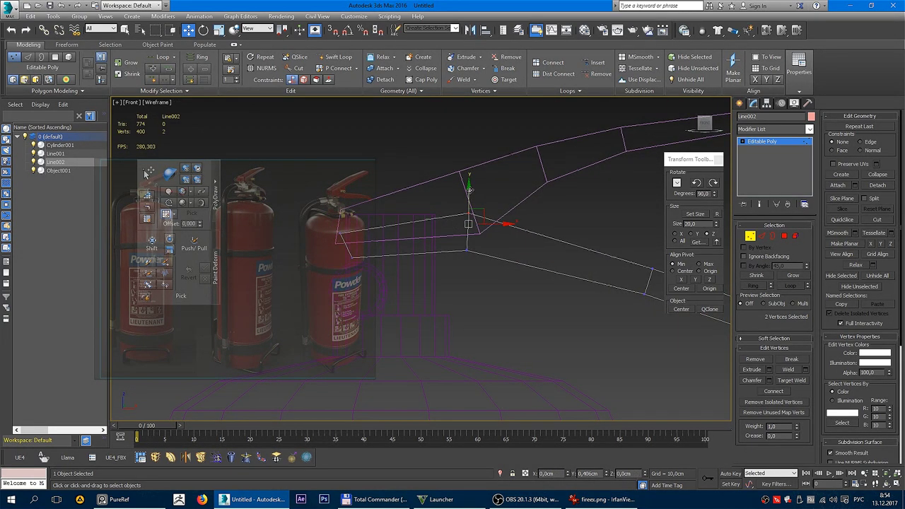
pyautogui.scroll(-2, 446, 216)
pyautogui.press('F3')
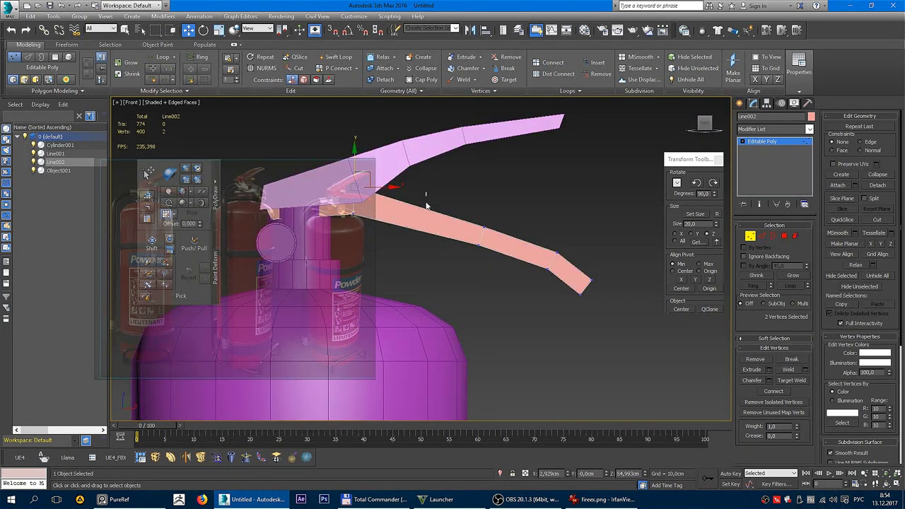
# Shift two vertices on the lower lever to the left to refine its tip
pyautogui.moveTo(427, 241); pyautogui.dragTo(426, 266)
pyautogui.scroll(2, 425, 265)
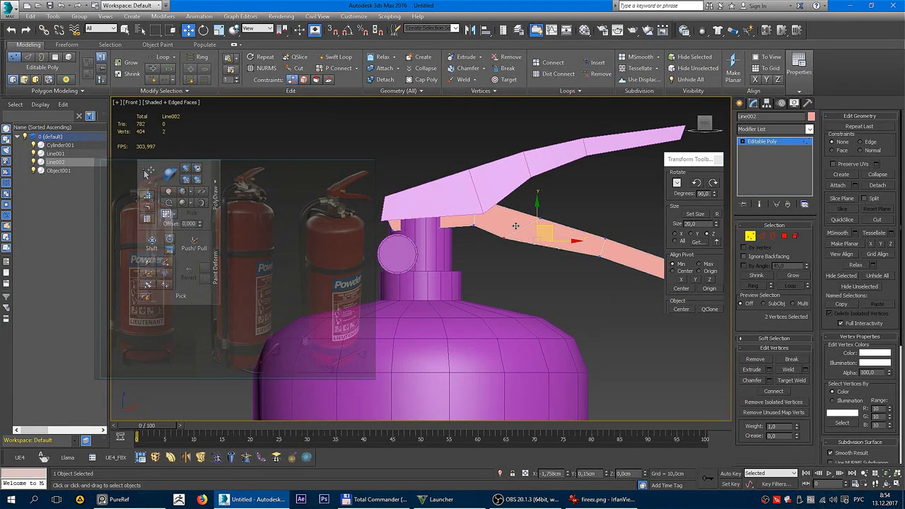
pyautogui.moveTo(515, 225); pyautogui.dragTo(491, 228)
pyautogui.scroll(-2, 537, 252)
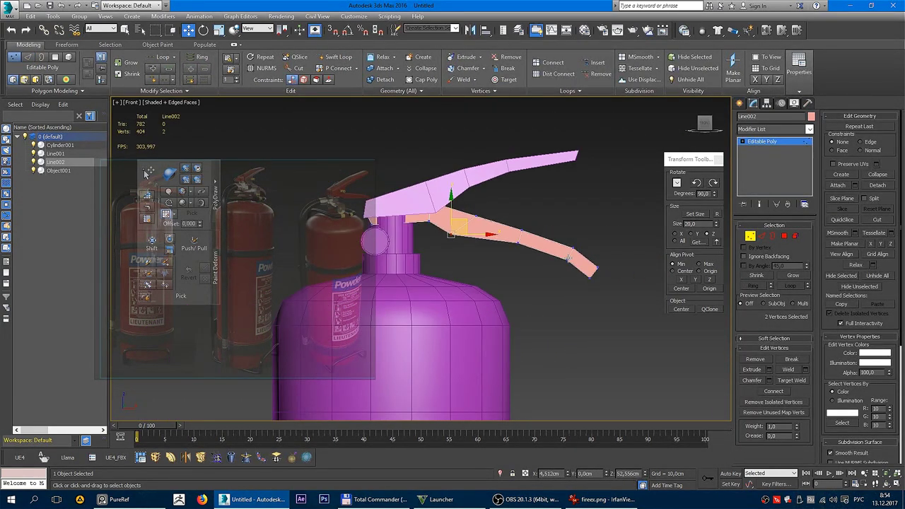
pyautogui.scroll(2, 588, 263)
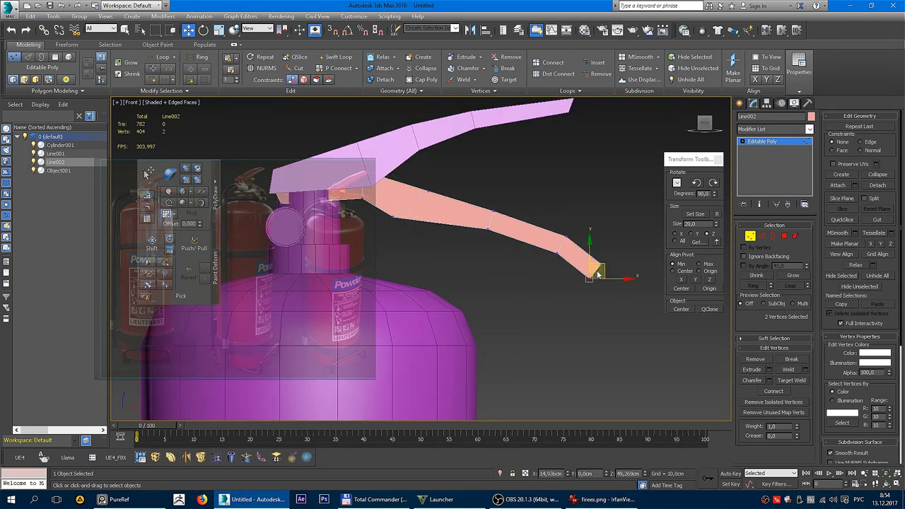
pyautogui.scroll(-2, 597, 260)
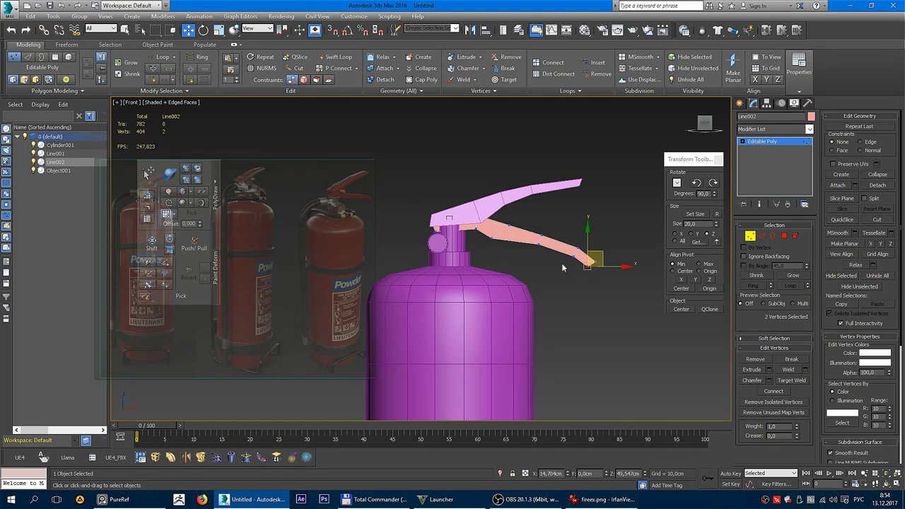
# In Perspective, delete two faces from the lower lever in Polygon mode
pyautogui.press('p')
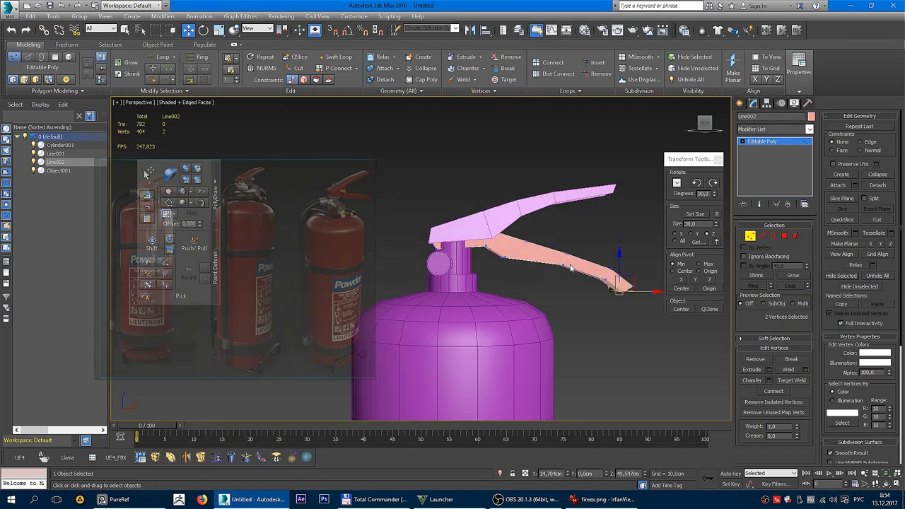
pyautogui.keyDown('alt'); pyautogui.moveTo(550, 261); pyautogui.dragTo(732, 256, button='middle'); pyautogui.keyUp('alt')
pyautogui.click(784, 236)
pyautogui.keyDown('alt'); pyautogui.moveTo(495, 283); pyautogui.dragTo(446, 284, button='middle'); pyautogui.keyUp('alt')
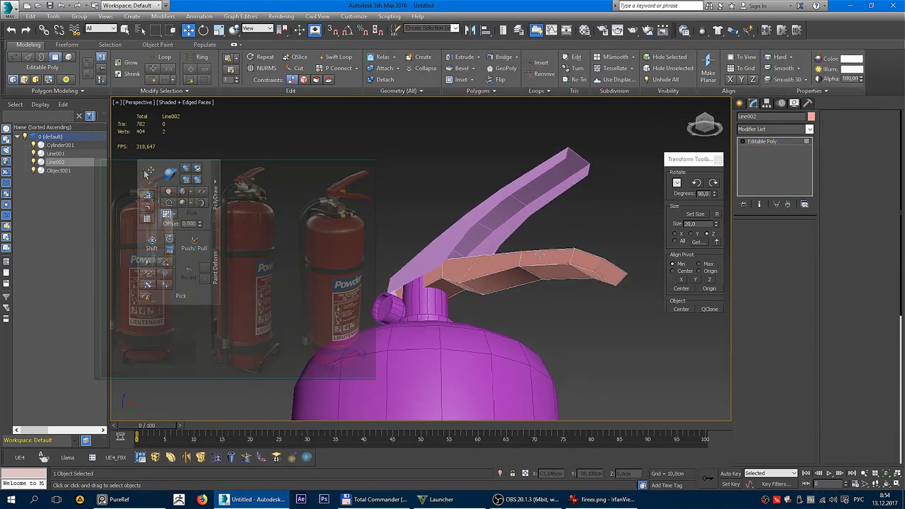
pyautogui.press('Delete')
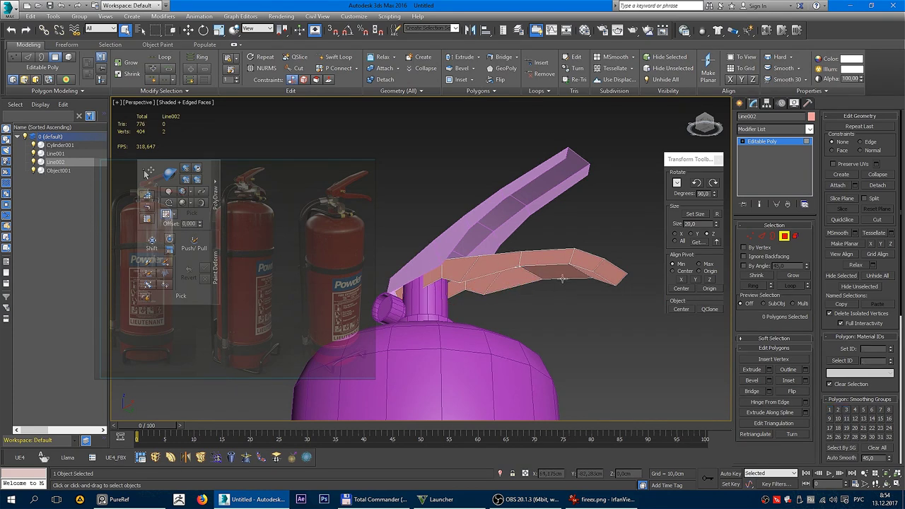
pyautogui.click(579, 278)
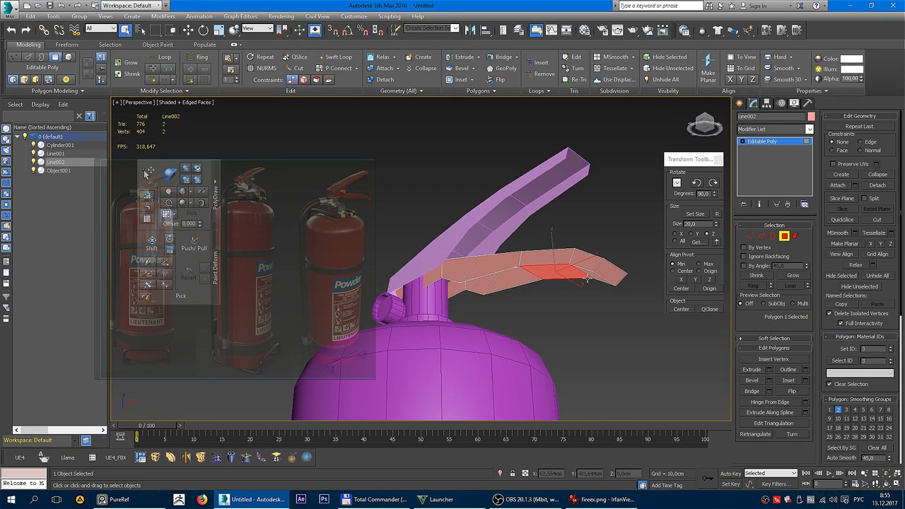
pyautogui.press('Delete')
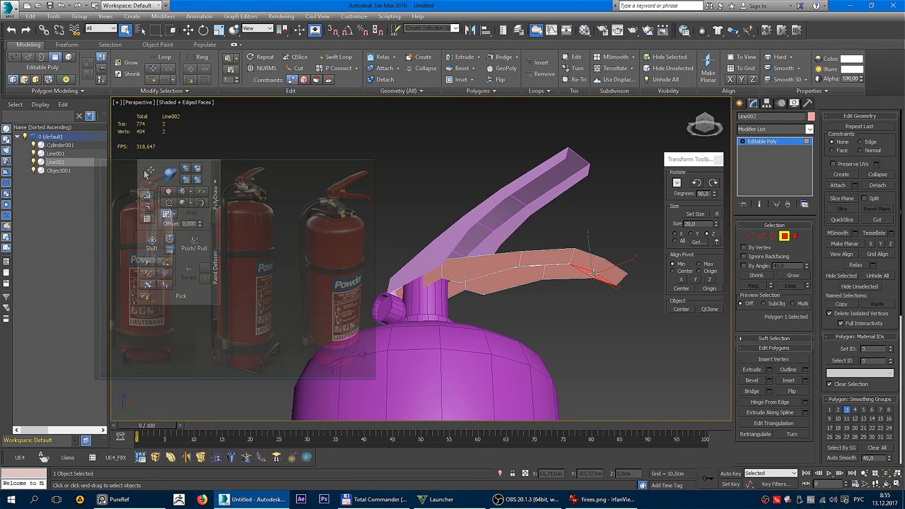
pyautogui.keyDown('alt'); pyautogui.moveTo(607, 280); pyautogui.dragTo(629, 289, button='middle'); pyautogui.keyUp('alt')
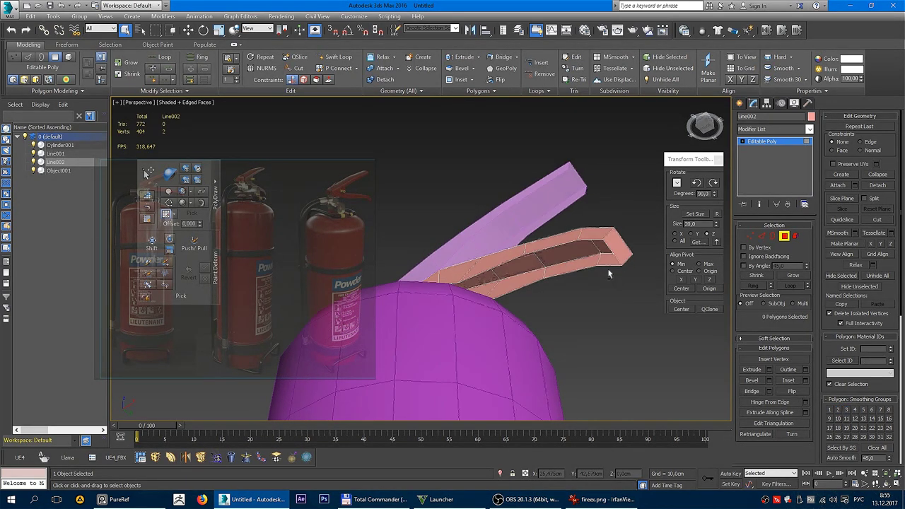
# Select an edge on the lower lever's open tip, ready to move it
pyautogui.press('2')
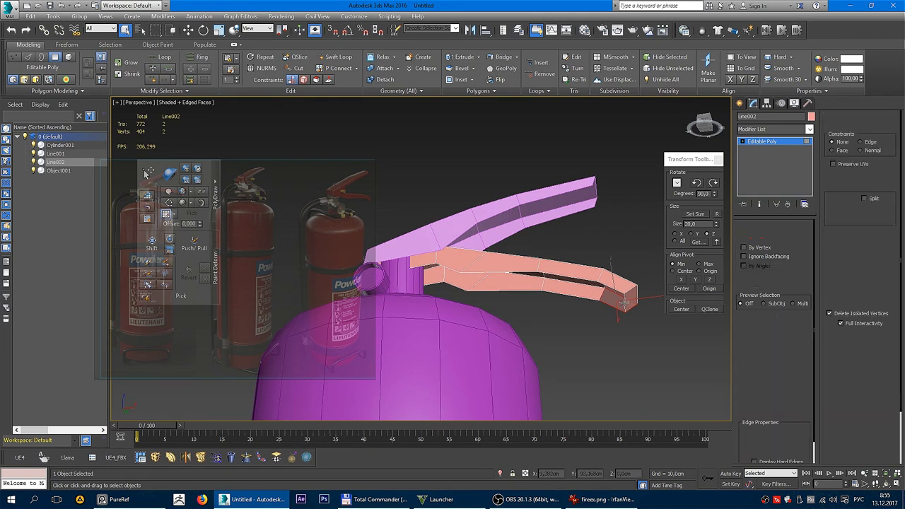
pyautogui.moveTo(626, 304)
pyautogui.keyDown('alt'); pyautogui.mouseDown(button='middle')
pyautogui.moveTo(637, 301)
pyautogui.moveTo(634, 291)
pyautogui.moveTo(617, 302)
pyautogui.moveTo(623, 292)
pyautogui.moveTo(572, 302)
pyautogui.moveTo(505, 282)
pyautogui.moveTo(570, 307)
pyautogui.moveTo(577, 300)
pyautogui.mouseUp(button='middle'); pyautogui.keyUp('alt')
pyautogui.click(623, 294)
pyautogui.press('w')
# Select the vertices at the lower lever's root and scale them together
pyautogui.scroll(2, 523, 277)
pyautogui.press('F3')
pyautogui.press('1')
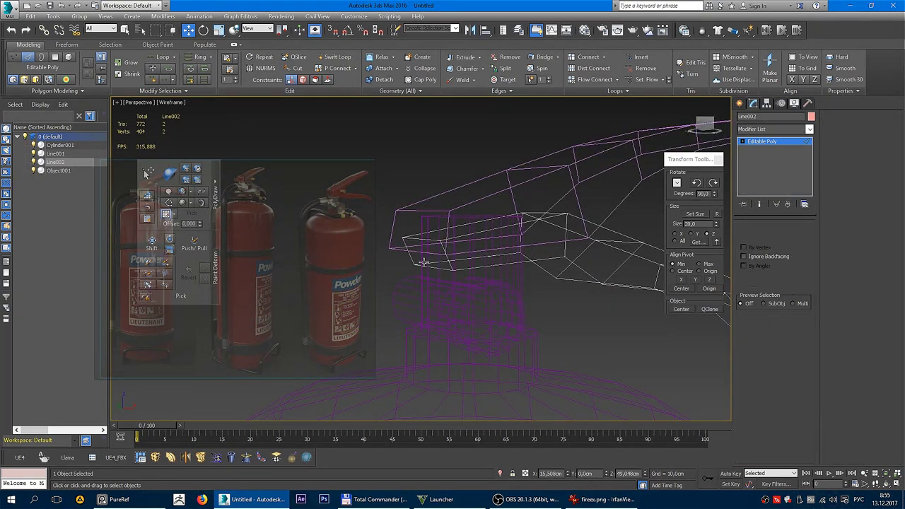
pyautogui.moveTo(412, 243); pyautogui.dragTo(453, 279)
pyautogui.keyDown('alt'); pyautogui.moveTo(511, 303); pyautogui.dragTo(532, 182, button='middle'); pyautogui.keyUp('alt')
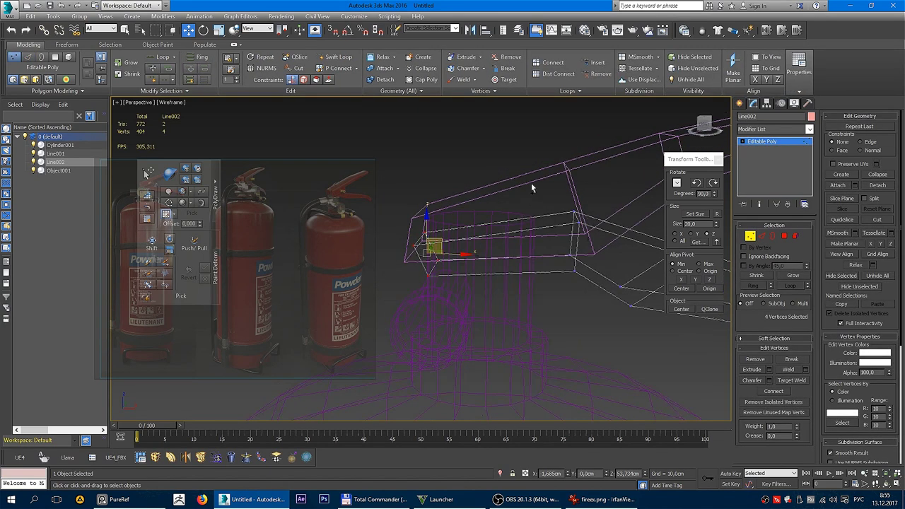
pyautogui.press('F3')
pyautogui.keyDown('alt'); pyautogui.moveTo(548, 250); pyautogui.dragTo(546, 245, button='middle'); pyautogui.keyUp('alt')
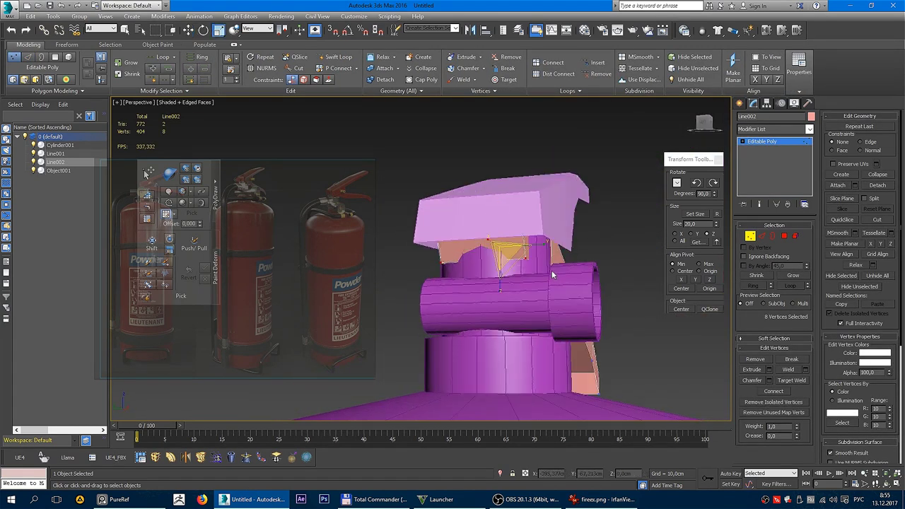
pyautogui.press('r')
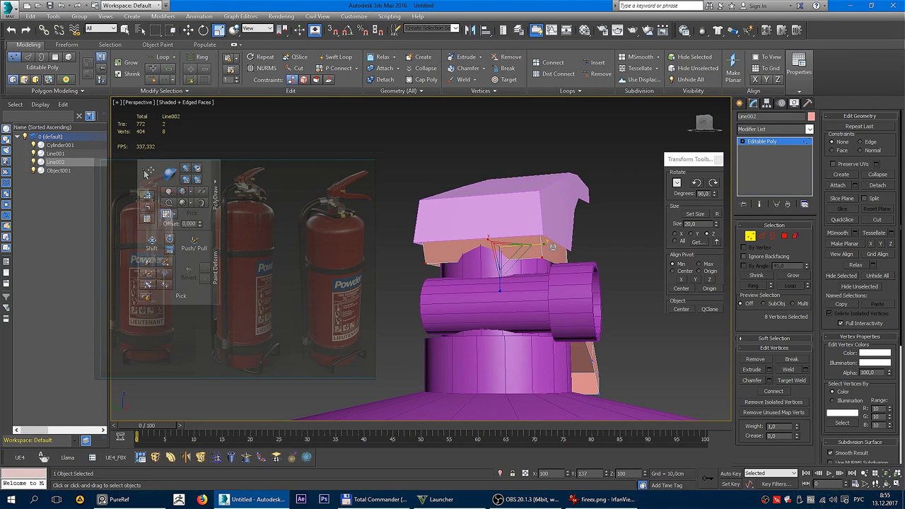
pyautogui.moveTo(554, 247)
pyautogui.keyDown('alt'); pyautogui.mouseDown(button='middle')
pyautogui.moveTo(596, 221)
pyautogui.moveTo(541, 252)
pyautogui.moveTo(578, 254)
pyautogui.mouseUp(button='middle'); pyautogui.keyUp('alt')
# Clean up the faces at the lever root in Polygon mode, reaching 768 triangles
pyautogui.press('F3')
pyautogui.press('2')
pyautogui.press('4')
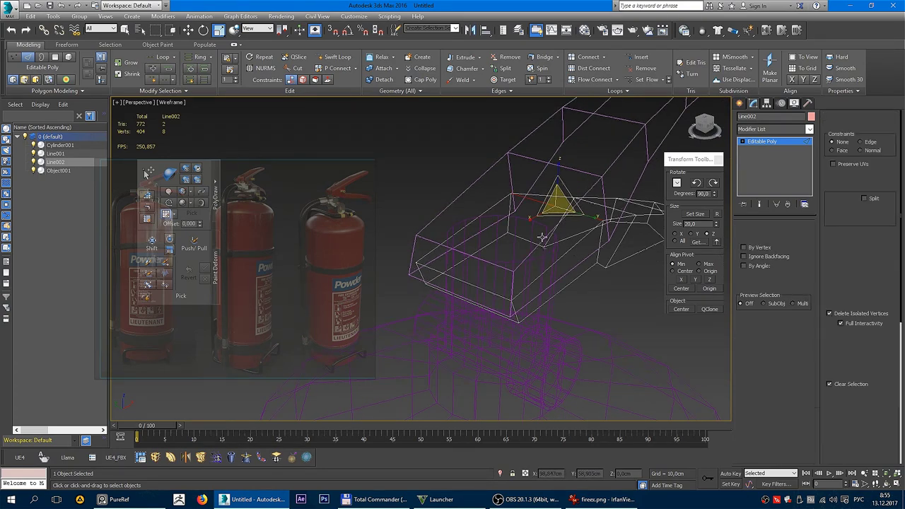
pyautogui.click(540, 239)
pyautogui.click(489, 287)
pyautogui.click(545, 276)
pyautogui.press('F3')
pyautogui.moveTo(545, 277)
pyautogui.keyDown('alt'); pyautogui.mouseDown(button='middle')
pyautogui.moveTo(555, 291)
pyautogui.moveTo(565, 247)
pyautogui.moveTo(522, 269)
pyautogui.moveTo(505, 251)
pyautogui.moveTo(482, 269)
pyautogui.moveTo(519, 273)
pyautogui.moveTo(537, 255)
pyautogui.moveTo(495, 233)
pyautogui.mouseUp(button='middle'); pyautogui.keyUp('alt')
pyautogui.scroll(-3, 506, 273)
# Select Line001, the upper lever, and set its object colour to blue
pyautogui.press('F4')
pyautogui.click(571, 228)
pyautogui.click(495, 182)
pyautogui.click(812, 117)
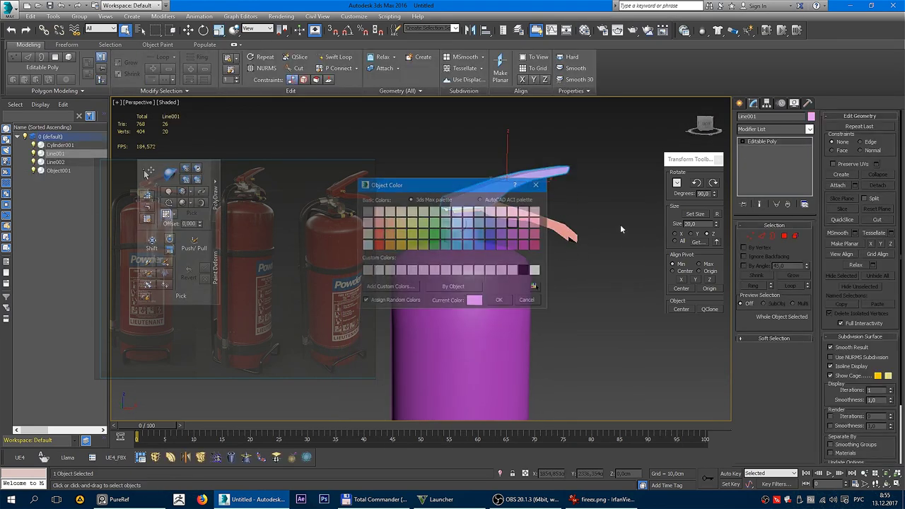
pyautogui.click(498, 302)
pyautogui.click(610, 202)
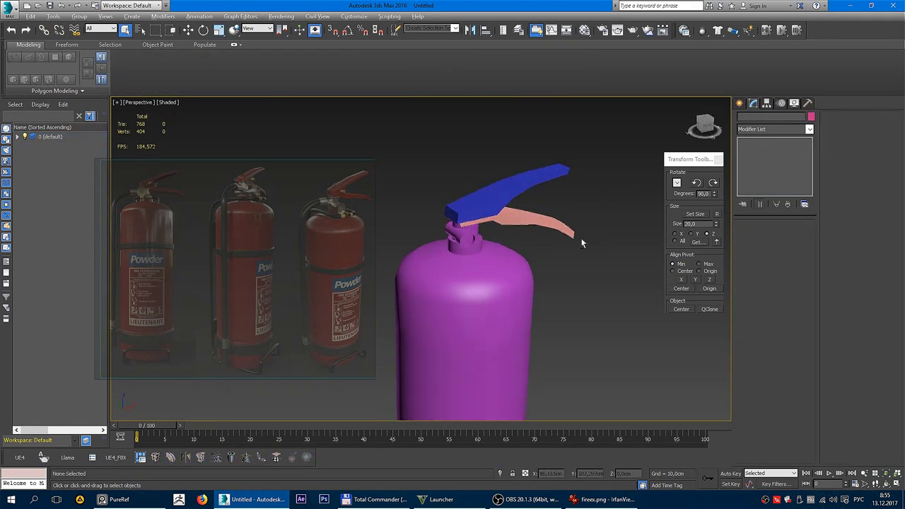
pyautogui.moveTo(587, 242)
pyautogui.keyDown('alt'); pyautogui.mouseDown(button='middle')
pyautogui.moveTo(568, 262)
pyautogui.moveTo(520, 217)
pyautogui.moveTo(527, 212)
pyautogui.moveTo(496, 208)
pyautogui.moveTo(526, 204)
pyautogui.mouseUp(button='middle'); pyautogui.keyUp('alt')
pyautogui.scroll(5, 527, 212)
pyautogui.press('F4')
pyautogui.scroll(2, 530, 219)
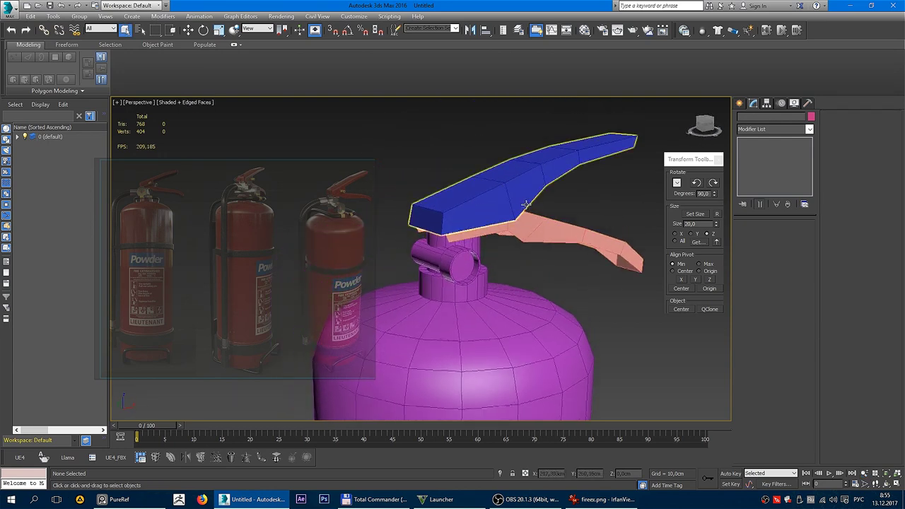
pyautogui.scroll(3, 530, 204)
pyautogui.scroll(1, 527, 207)
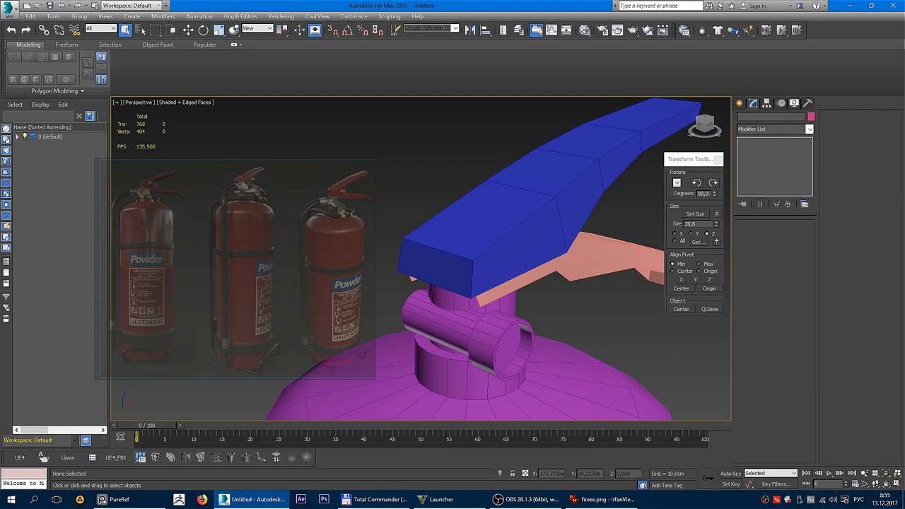
pyautogui.moveTo(618, 225)
pyautogui.keyDown('alt'); pyautogui.mouseDown(button='middle')
pyautogui.moveTo(568, 204)
pyautogui.moveTo(580, 224)
pyautogui.moveTo(497, 232)
pyautogui.mouseUp(button='middle'); pyautogui.keyUp('alt')
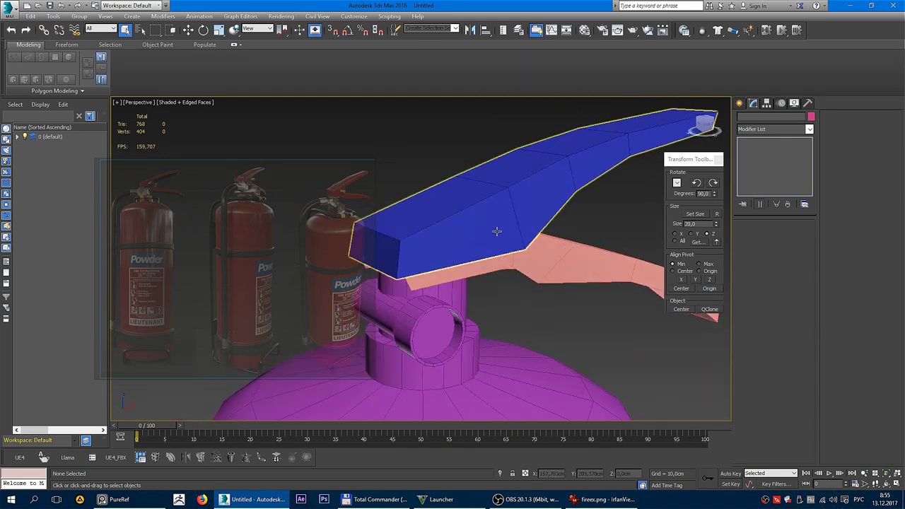
# Draw a cylinder from the Front view at the upper lever's pivot
pyautogui.press('f')
pyautogui.press('F3')
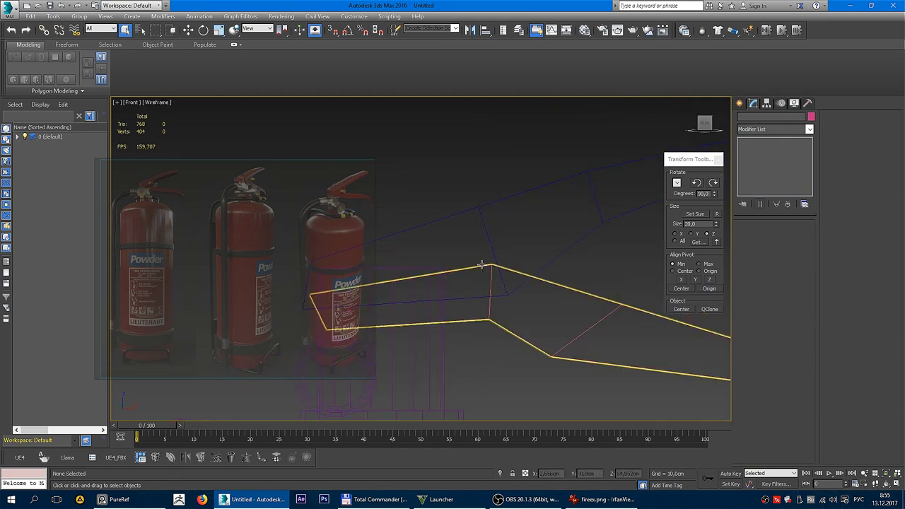
pyautogui.rightClick(473, 249)
pyautogui.click(492, 230)
pyautogui.click(478, 263)
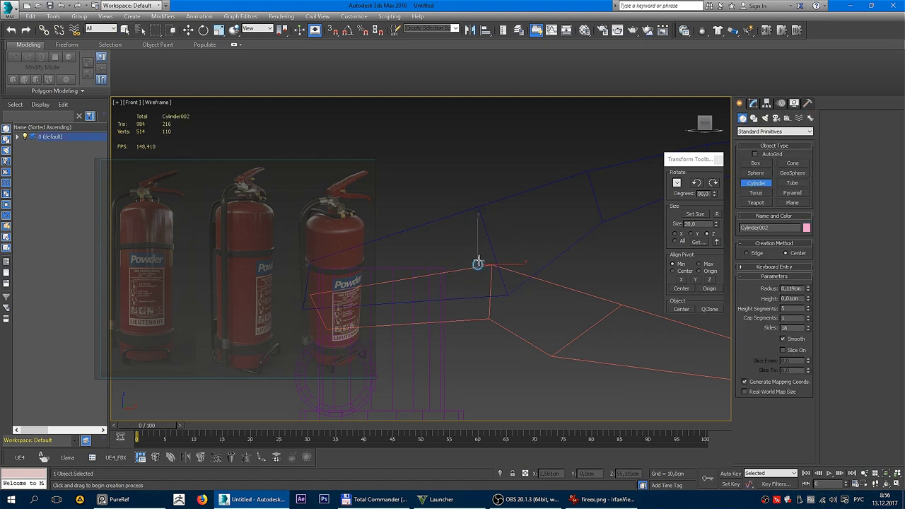
pyautogui.press('p')
pyautogui.keyDown('alt'); pyautogui.moveTo(479, 210); pyautogui.dragTo(545, 257, button='middle'); pyautogui.keyUp('alt')
pyautogui.press('w')
# Set the cylinder to radius 0.382 cm, height 0.589 cm, 9 sides, and fit it into the lever pivot
pyautogui.click(752, 105)
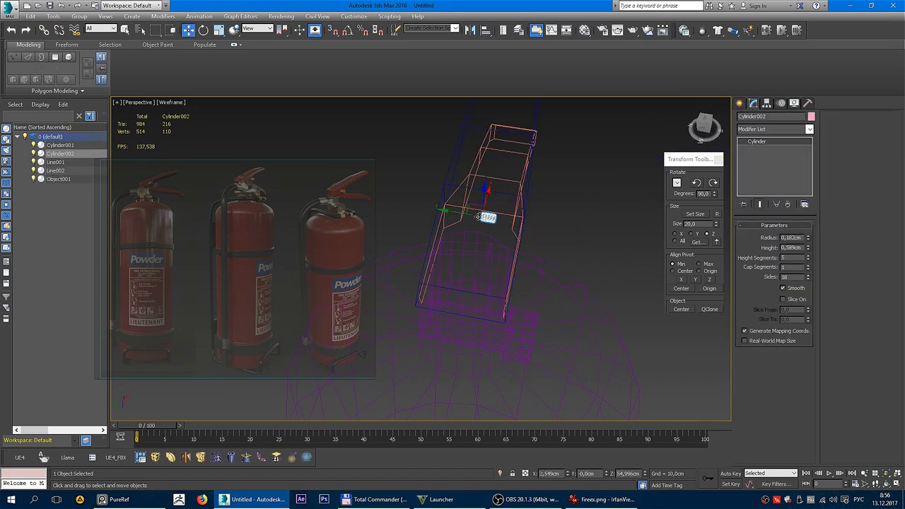
pyautogui.press('F3')
pyautogui.keyDown('alt'); pyautogui.moveTo(577, 255); pyautogui.dragTo(615, 283, button='middle'); pyautogui.keyUp('alt')
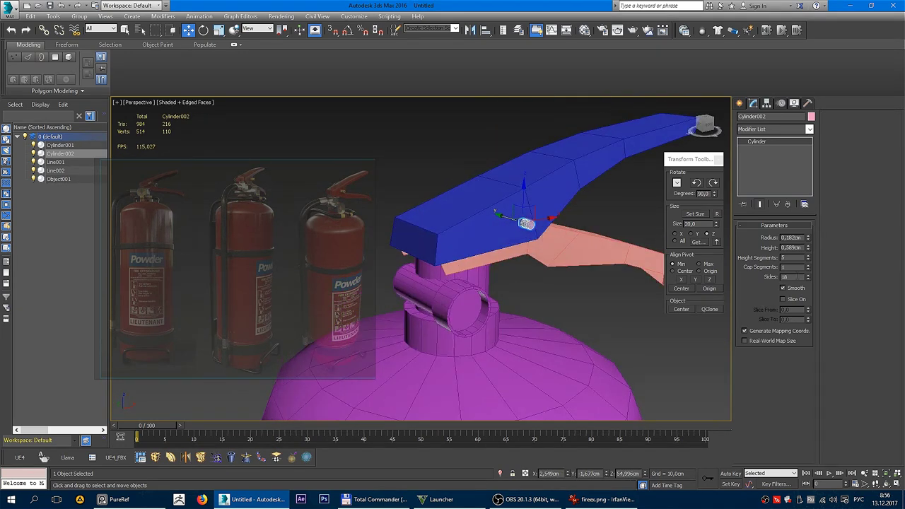
pyautogui.scroll(4, 651, 245)
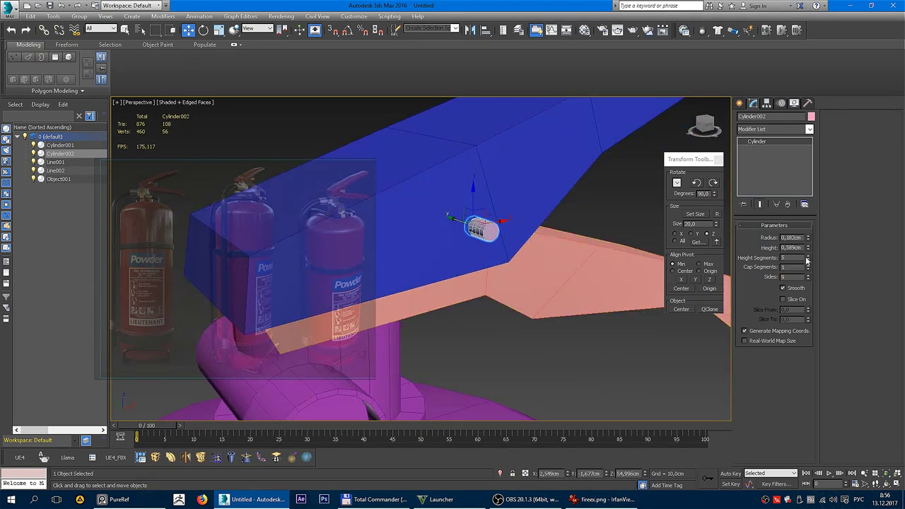
pyautogui.keyDown('alt'); pyautogui.moveTo(636, 249); pyautogui.dragTo(520, 237, button='middle'); pyautogui.keyUp('alt')
pyautogui.scroll(-3, 476, 227)
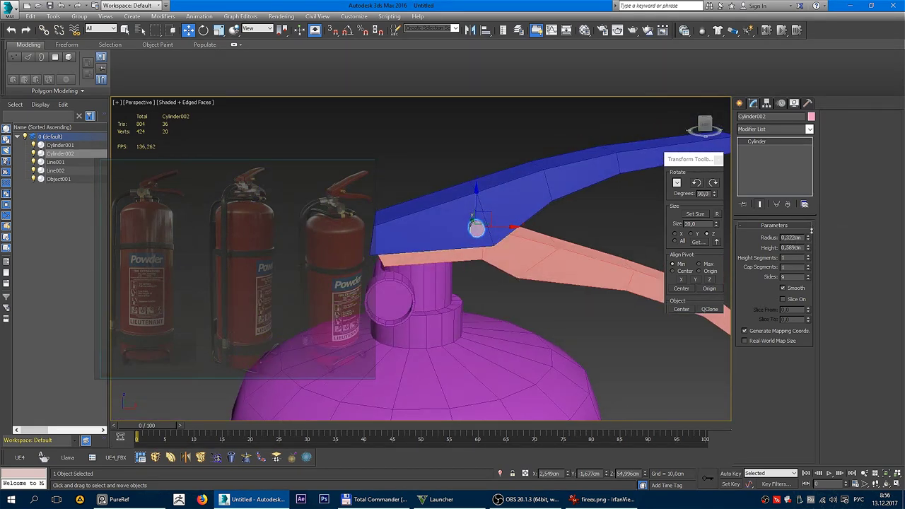
pyautogui.keyDown('alt'); pyautogui.moveTo(441, 219); pyautogui.dragTo(481, 226, button='middle'); pyautogui.keyUp('alt')
pyautogui.moveTo(481, 225); pyautogui.dragTo(477, 215)
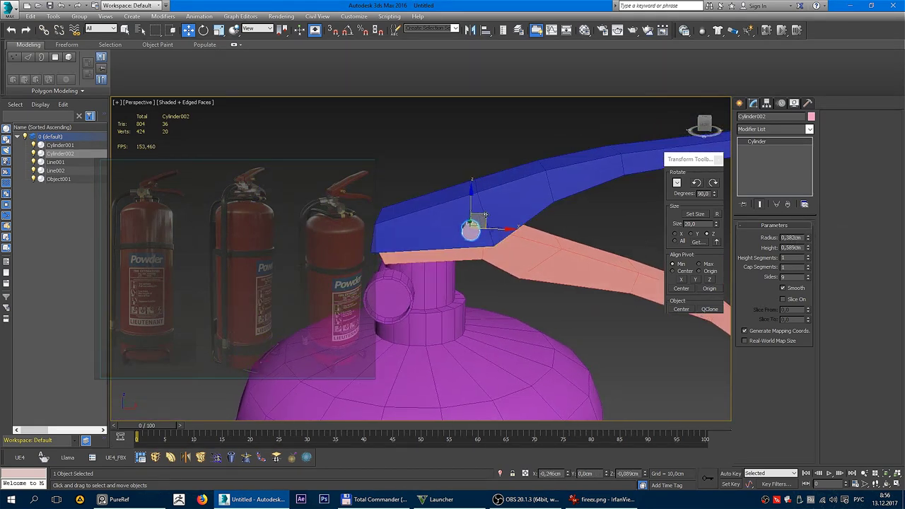
pyautogui.moveTo(477, 214)
pyautogui.keyDown('alt'); pyautogui.mouseDown(button='middle')
pyautogui.moveTo(559, 227)
pyautogui.moveTo(537, 230)
pyautogui.mouseUp(button='middle'); pyautogui.keyUp('alt')
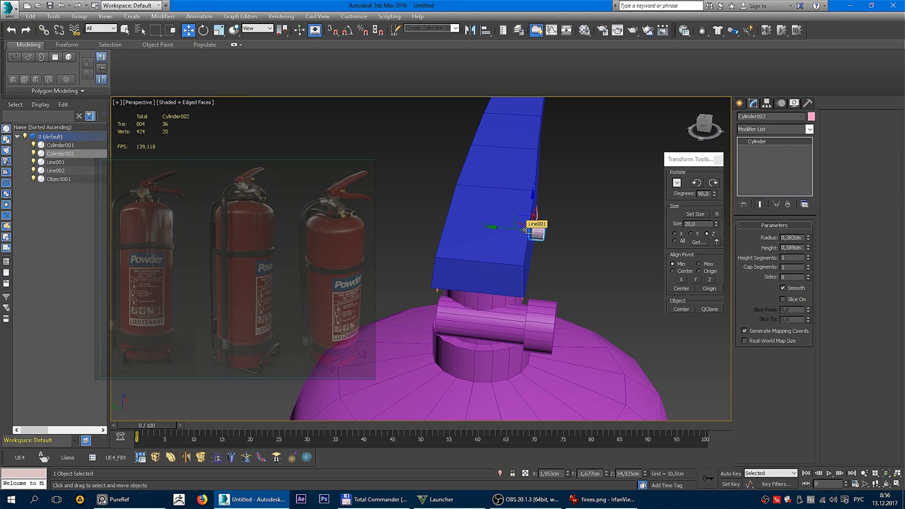
# Centre the pin cylinder Cylinder002 at X 0 across the lever
pyautogui.keyDown('alt'); pyautogui.moveTo(536, 230); pyautogui.dragTo(484, 206, button='middle'); pyautogui.keyUp('alt')
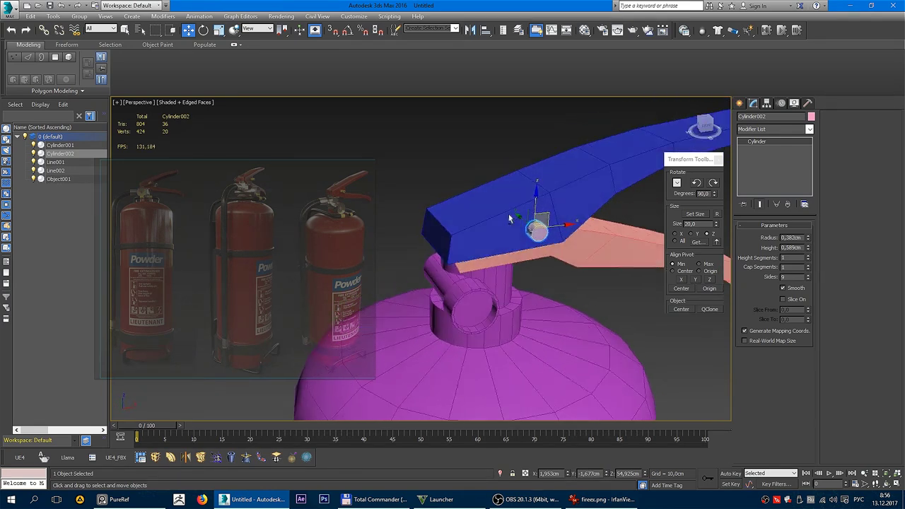
pyautogui.moveTo(484, 206)
pyautogui.keyDown('alt'); pyautogui.mouseDown(button='middle')
pyautogui.moveTo(627, 240)
pyautogui.moveTo(823, 256)
pyautogui.mouseUp(button='middle'); pyautogui.keyUp('alt')
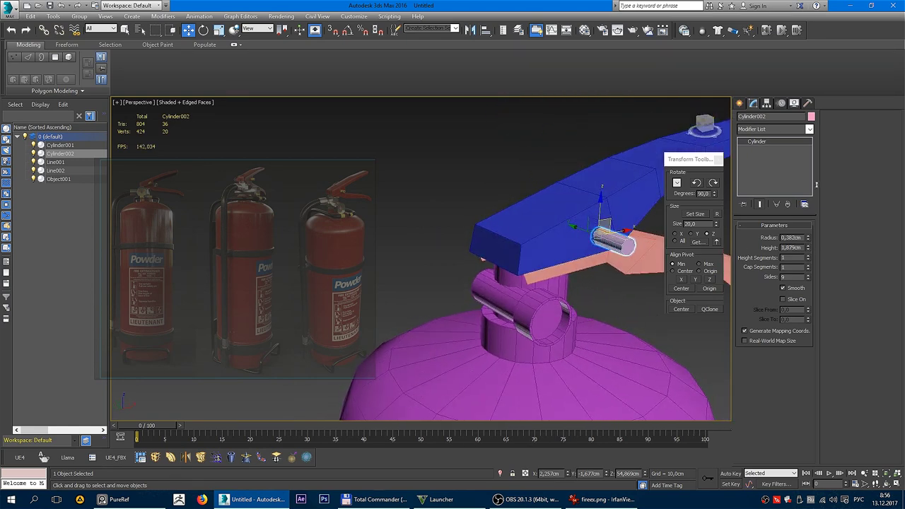
pyautogui.keyDown('alt'); pyautogui.moveTo(812, 122); pyautogui.dragTo(562, 252, button='middle'); pyautogui.keyUp('alt')
pyautogui.moveTo(566, 253); pyautogui.dragTo(471, 253)
# Shorten the pin and Shift-drag a copy, Cylinder003, to the lever's other side
pyautogui.moveTo(466, 253)
pyautogui.keyDown('alt'); pyautogui.mouseDown(button='middle')
pyautogui.moveTo(809, 253)
pyautogui.moveTo(836, 268)
pyautogui.mouseUp(button='middle'); pyautogui.keyUp('alt')
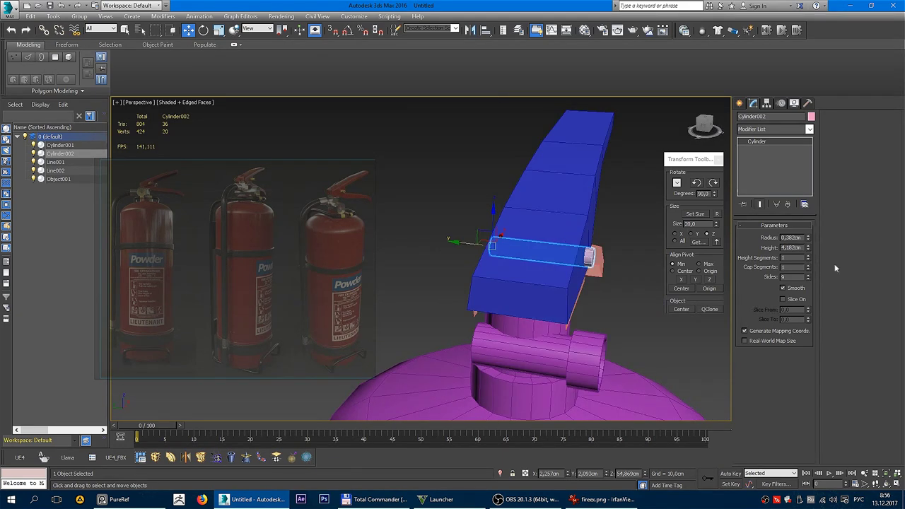
pyautogui.keyDown('alt'); pyautogui.moveTo(807, 242); pyautogui.dragTo(479, 278, button='middle'); pyautogui.keyUp('alt')
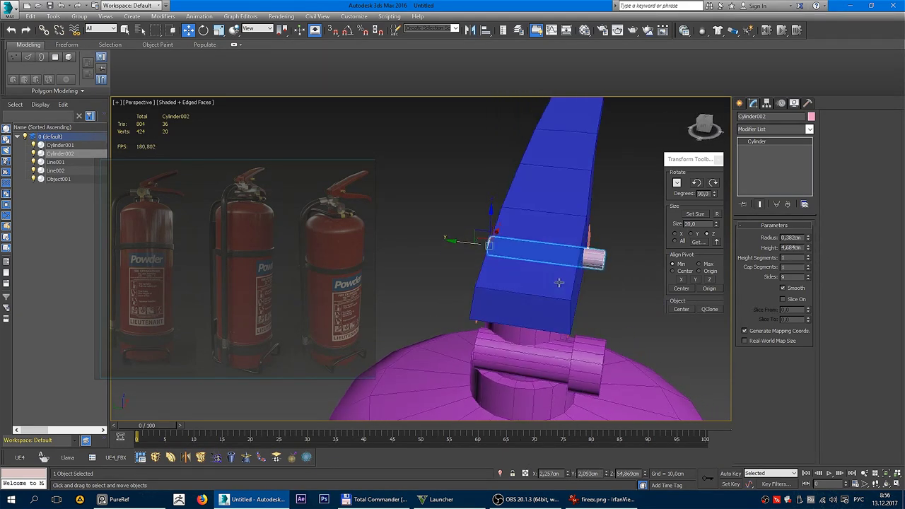
pyautogui.moveTo(584, 396)
pyautogui.keyDown('alt'); pyautogui.mouseDown(button='middle')
pyautogui.moveTo(630, 263)
pyautogui.moveTo(456, 245)
pyautogui.mouseUp(button='middle'); pyautogui.keyUp('alt')
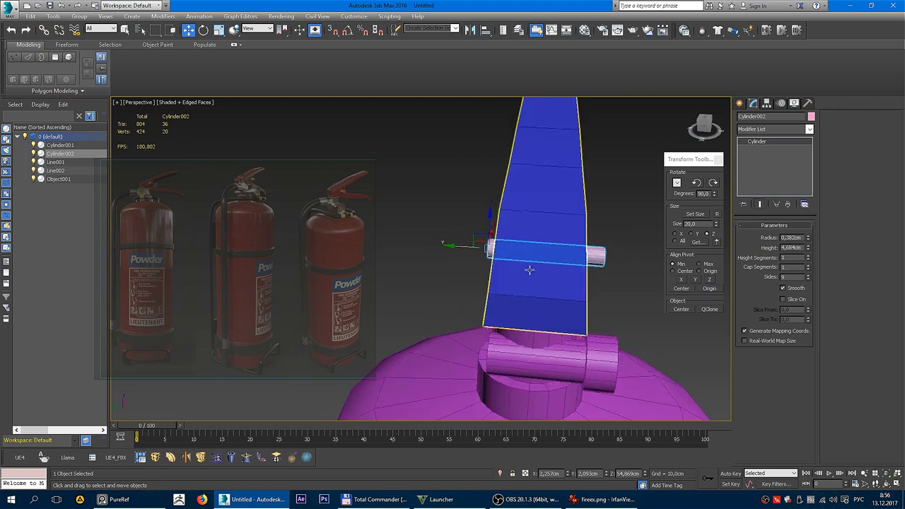
pyautogui.moveTo(456, 244); pyautogui.dragTo(546, 253)
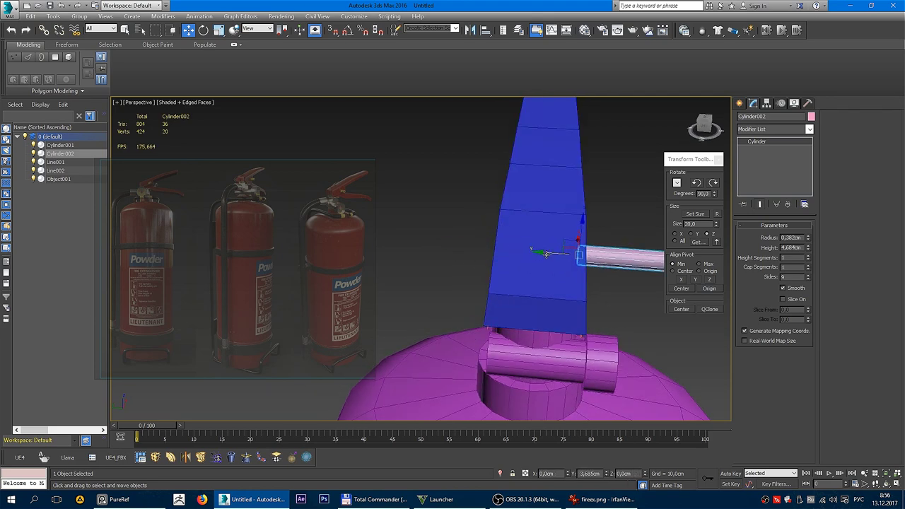
pyautogui.keyDown('alt'); pyautogui.moveTo(551, 253); pyautogui.dragTo(603, 279, button='middle'); pyautogui.keyUp('alt')
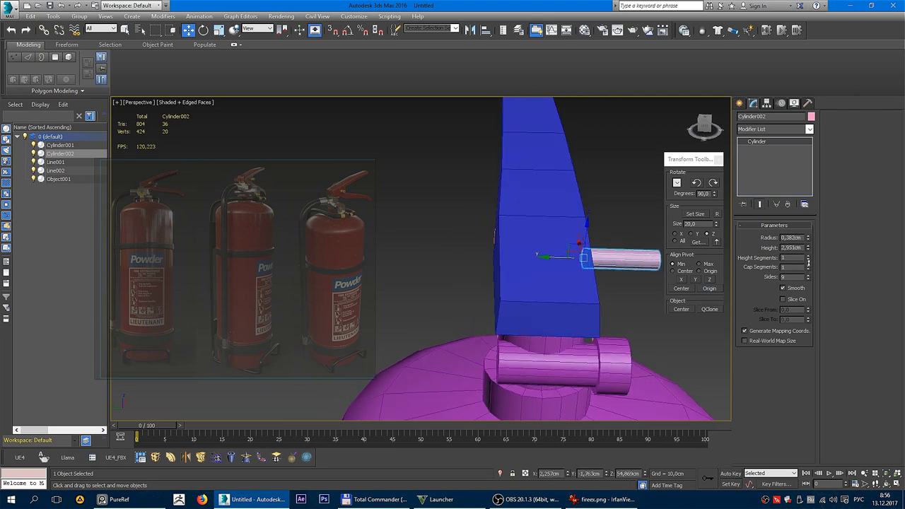
pyautogui.moveTo(809, 262); pyautogui.dragTo(808, 279)
pyautogui.keyDown('shift'); pyautogui.moveTo(534, 259); pyautogui.dragTo(450, 261); pyautogui.keyUp('shift')
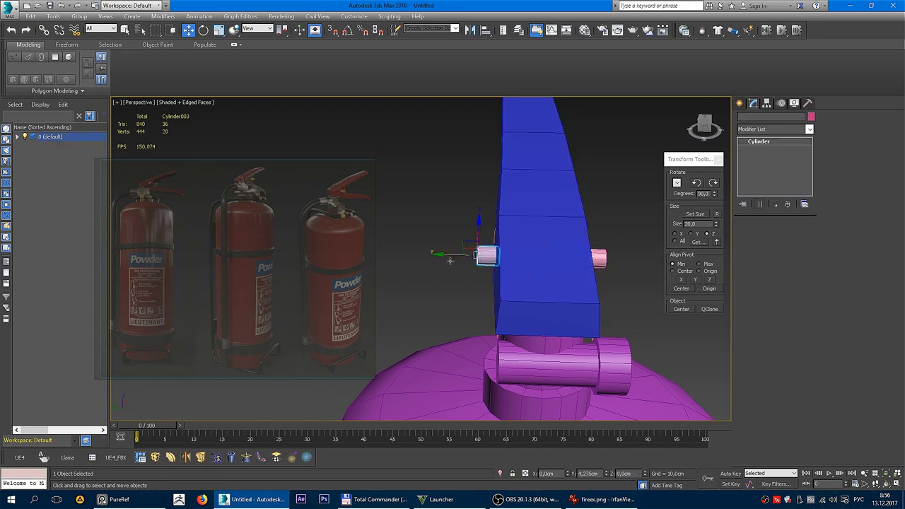
# Confirm the clone and delete the right-hand pin, Cylinder002
pyautogui.click(459, 291)
pyautogui.keyDown('alt'); pyautogui.moveTo(458, 291); pyautogui.dragTo(596, 263, button='middle'); pyautogui.keyUp('alt')
pyautogui.press('q')
pyautogui.click(596, 263)
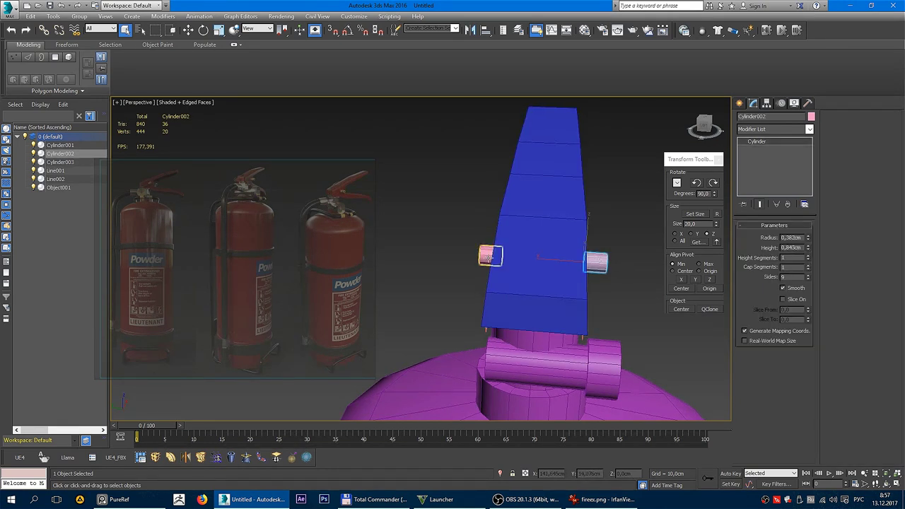
pyautogui.click(487, 257)
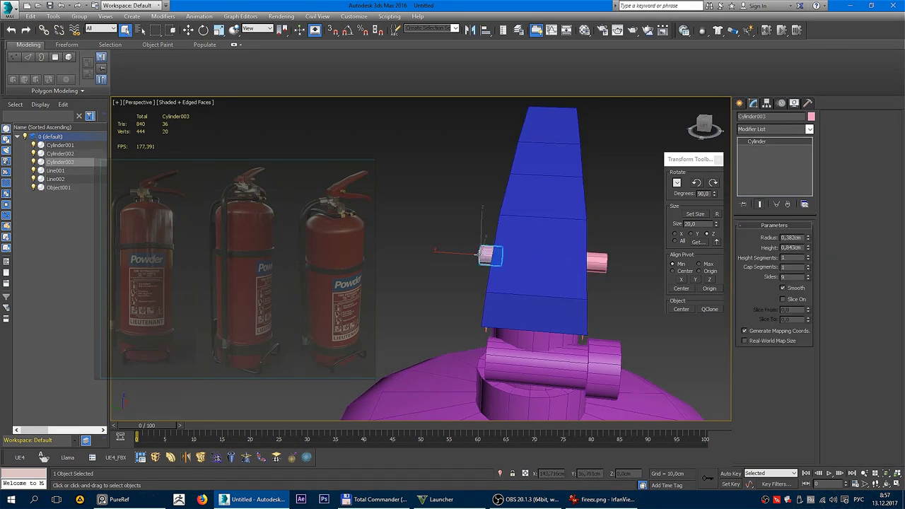
pyautogui.click(597, 262)
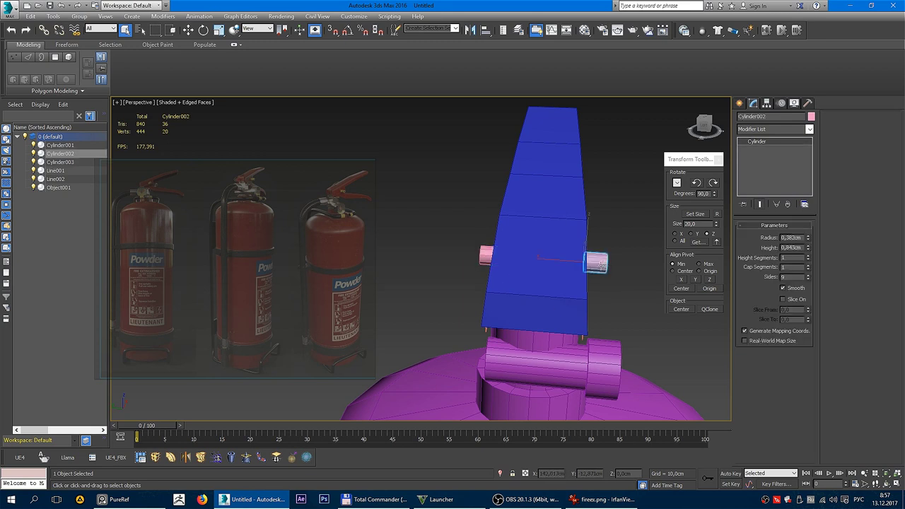
pyautogui.press('Delete')
# Select the remaining pin Cylinder003, set to about 4.88cm high, and check it spans the pivot
pyautogui.click(491, 256)
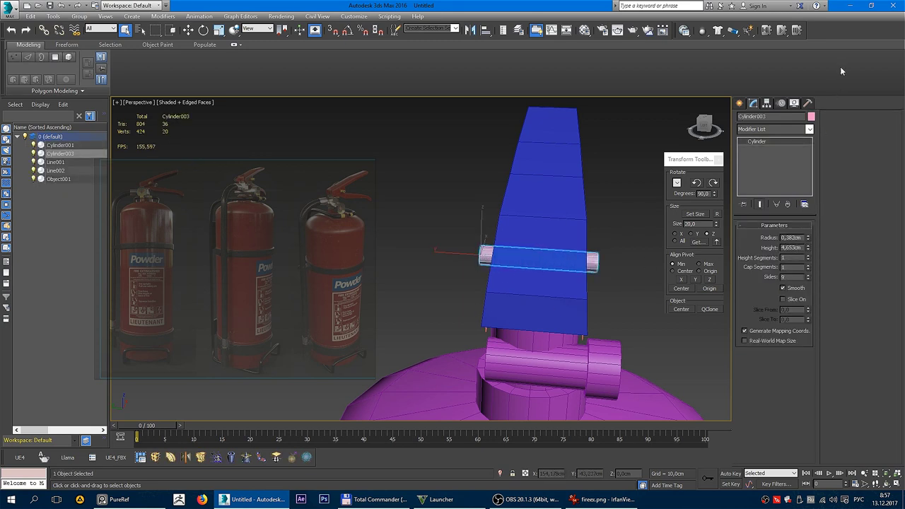
pyautogui.moveTo(550, 208)
pyautogui.keyDown('alt'); pyautogui.mouseDown(button='middle')
pyautogui.moveTo(520, 220)
pyautogui.moveTo(618, 228)
pyautogui.moveTo(631, 246)
pyautogui.mouseUp(button='middle'); pyautogui.keyUp('alt')
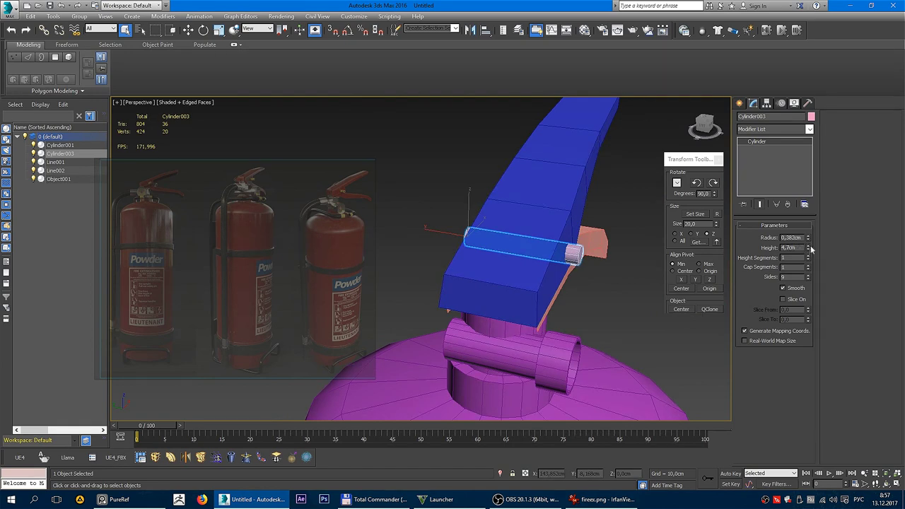
pyautogui.moveTo(566, 255)
pyautogui.keyDown('alt'); pyautogui.mouseDown(button='middle')
pyautogui.moveTo(552, 255)
pyautogui.moveTo(587, 256)
pyautogui.moveTo(538, 259)
pyautogui.mouseUp(button='middle'); pyautogui.keyUp('alt')
pyautogui.press('w')
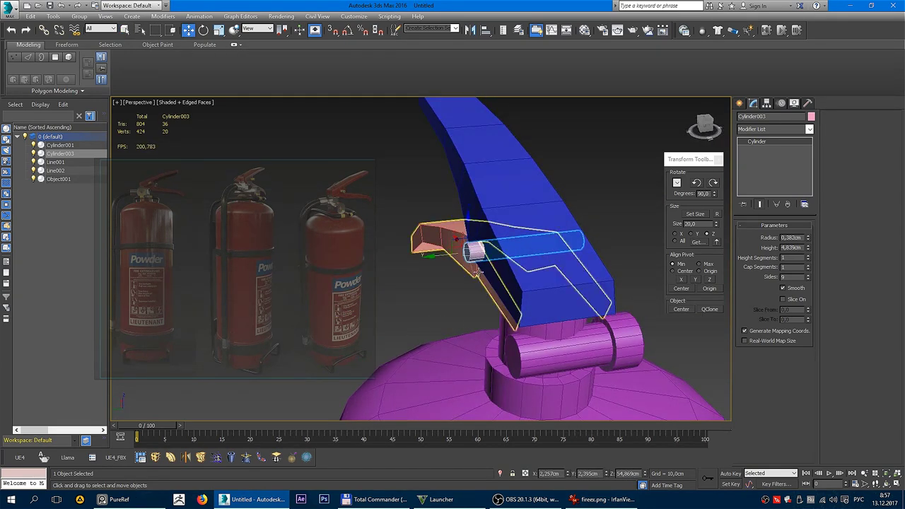
pyautogui.moveTo(451, 295)
pyautogui.keyDown('alt'); pyautogui.mouseDown(button='middle')
pyautogui.moveTo(429, 276)
pyautogui.moveTo(484, 251)
pyautogui.moveTo(509, 262)
pyautogui.mouseUp(button='middle'); pyautogui.keyUp('alt')
# Draw a circle spline of about 2.4cm radius at the lever pivot, redoing an oversized first try
pyautogui.rightClick(484, 250)
pyautogui.click(507, 265)
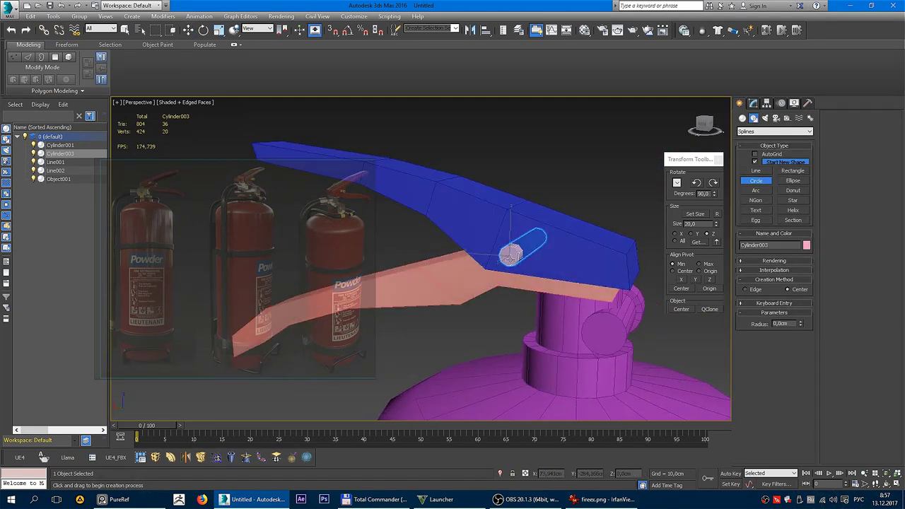
pyautogui.moveTo(509, 262); pyautogui.dragTo(521, 313)
pyautogui.hotkey('ctrl', 'z')
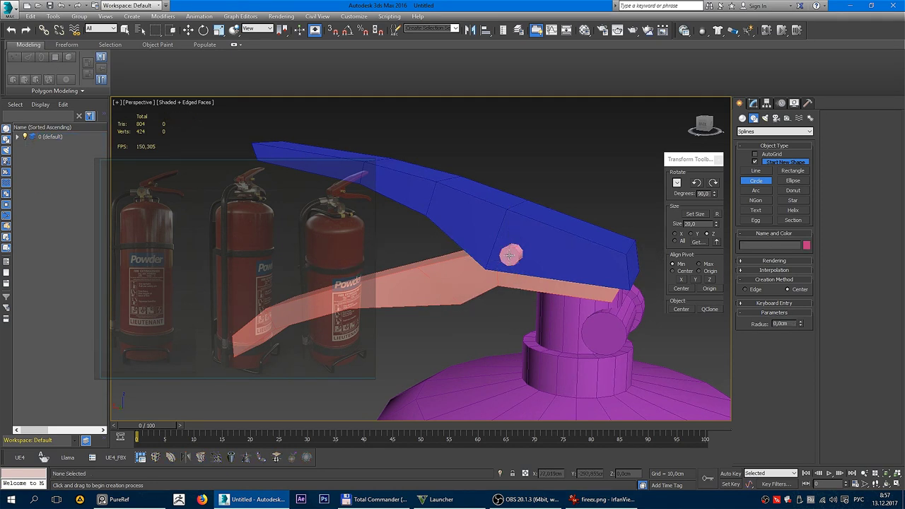
pyautogui.rightClick(508, 251)
pyautogui.click(495, 225)
pyautogui.moveTo(509, 261); pyautogui.dragTo(523, 319)
pyautogui.keyDown('alt'); pyautogui.moveTo(523, 319); pyautogui.dragTo(460, 307, button='middle'); pyautogui.keyUp('alt')
# Move Circle001 upright beside the pink lever head and view it from the side
pyautogui.press('w')
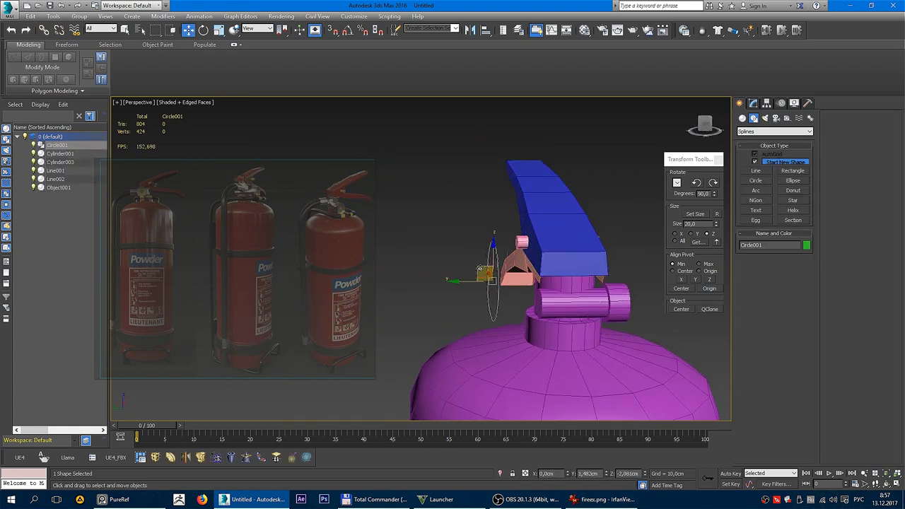
pyautogui.moveTo(485, 273); pyautogui.dragTo(505, 266)
pyautogui.press('e')
pyautogui.press('w')
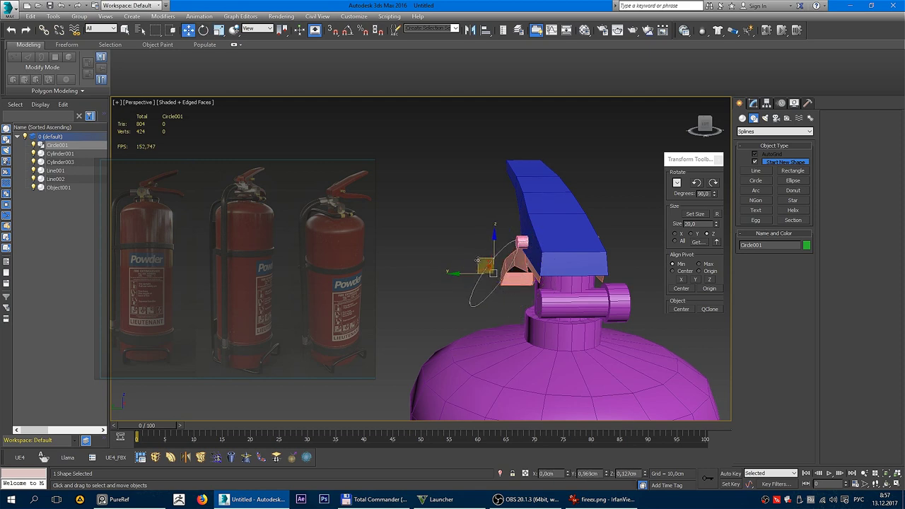
pyautogui.moveTo(480, 260)
pyautogui.keyDown('alt'); pyautogui.mouseDown(button='middle')
pyautogui.moveTo(430, 263)
pyautogui.moveTo(505, 256)
pyautogui.moveTo(503, 241)
pyautogui.mouseUp(button='middle'); pyautogui.keyUp('alt')
pyautogui.press('q')
pyautogui.scroll(2, 444, 206)
# Select Circle001, show its Rendering settings, and nudge it slightly up and right
pyautogui.scroll(2, 444, 206)
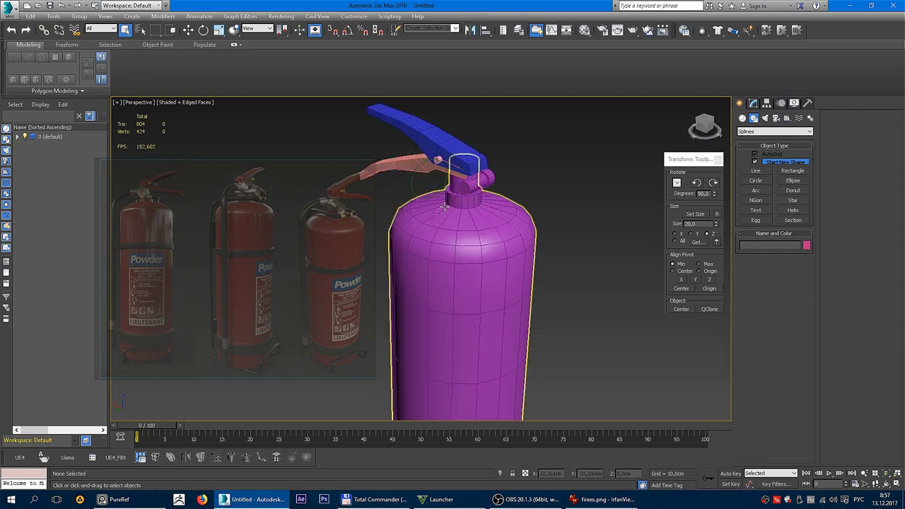
pyautogui.scroll(3, 453, 219)
pyautogui.click(406, 220)
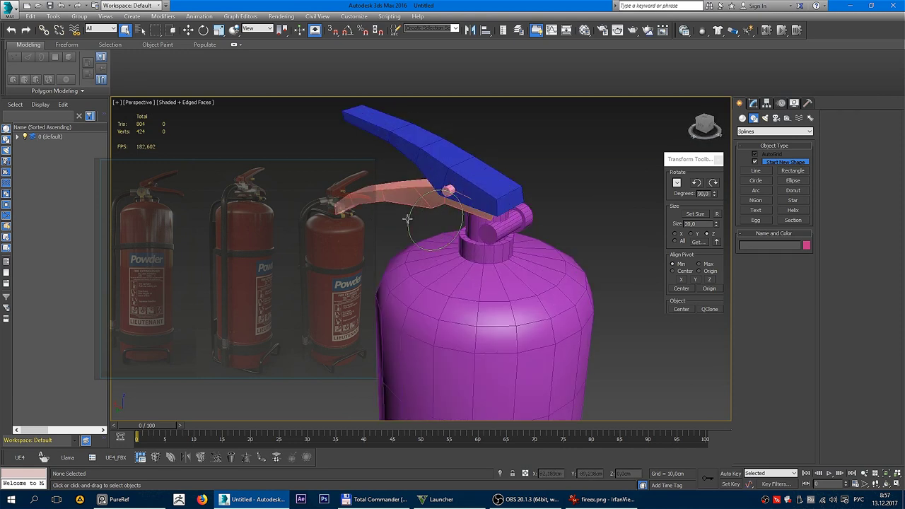
pyautogui.click(753, 104)
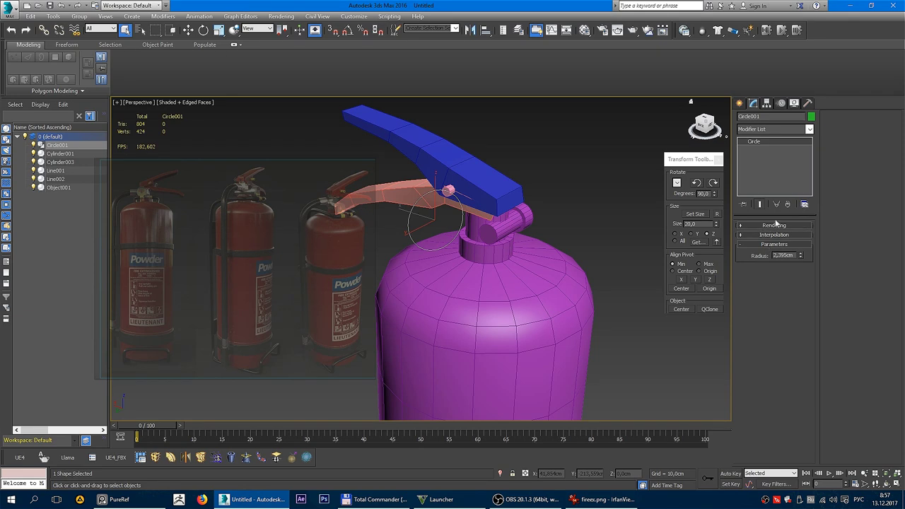
pyautogui.click(775, 225)
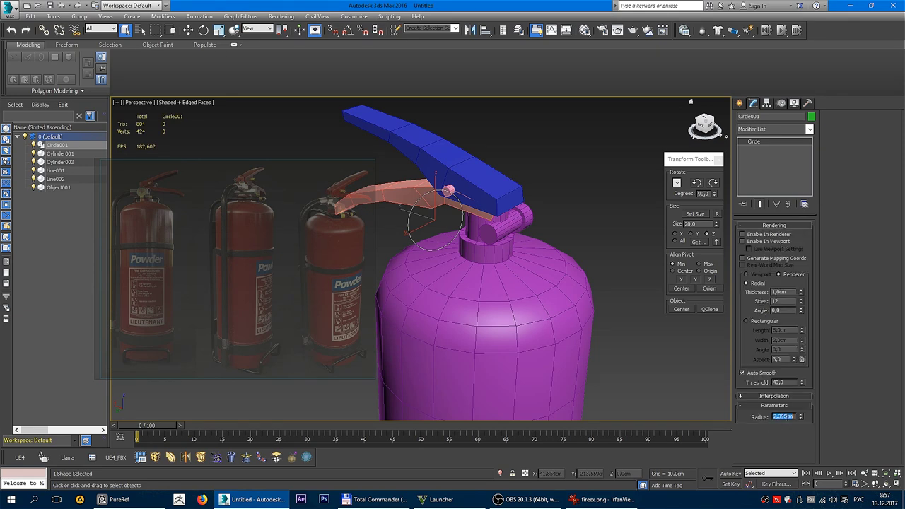
pyautogui.keyDown('alt'); pyautogui.moveTo(439, 233); pyautogui.dragTo(467, 283, button='middle'); pyautogui.keyUp('alt')
pyautogui.scroll(5, 473, 295)
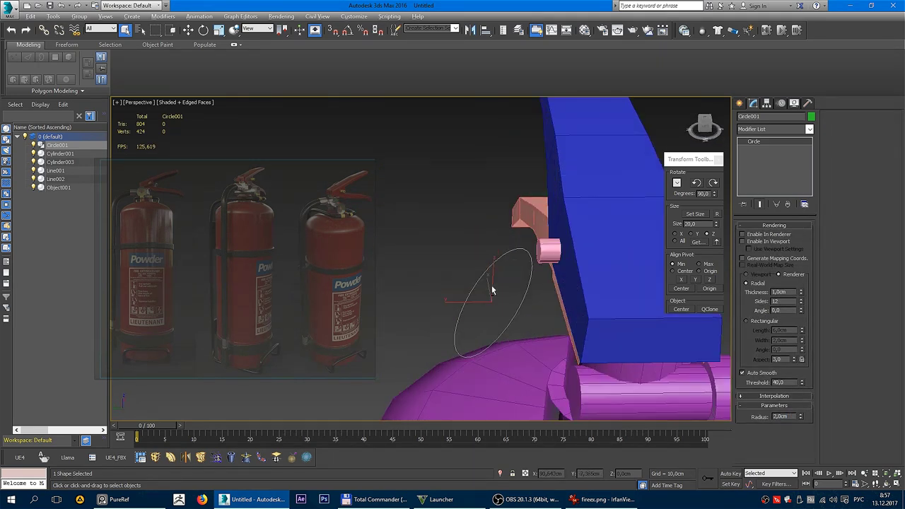
pyautogui.press('w')
pyautogui.moveTo(474, 295); pyautogui.dragTo(481, 288)
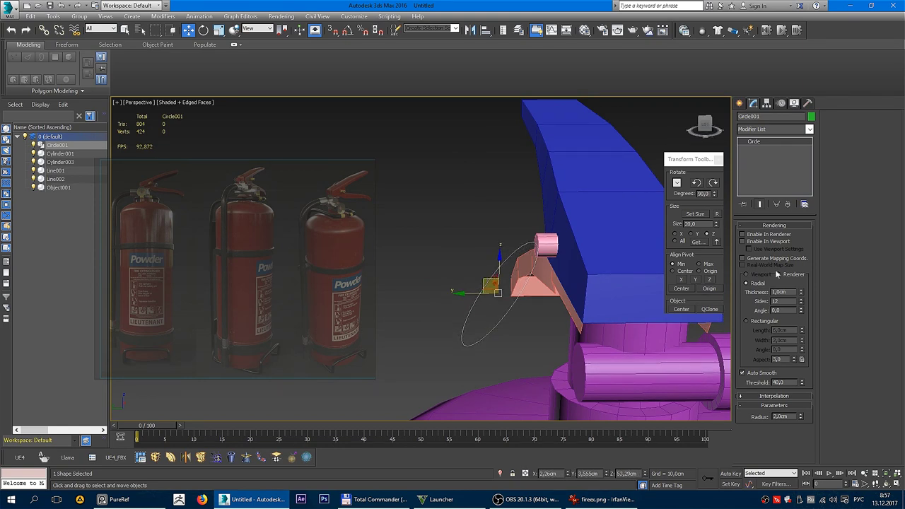
# Enable the circle in viewport as a tube 0.24cm thick and preview its shading
pyautogui.click(763, 243)
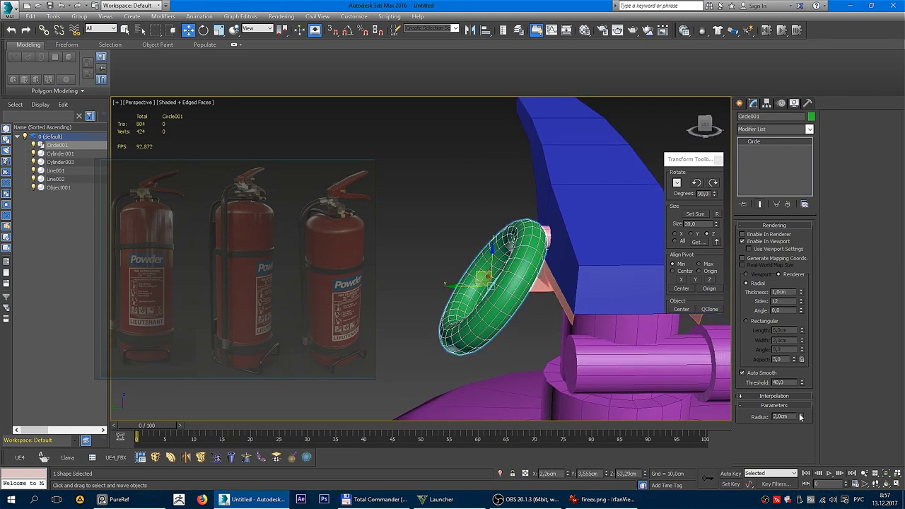
pyautogui.moveTo(803, 293); pyautogui.dragTo(802, 327)
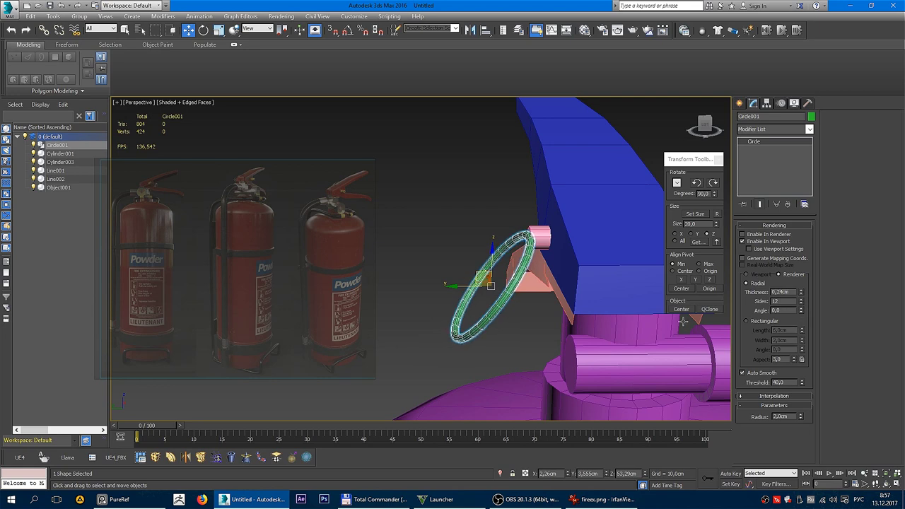
pyautogui.moveTo(464, 287); pyautogui.dragTo(475, 286)
pyautogui.moveTo(475, 287)
pyautogui.keyDown('alt'); pyautogui.mouseDown(button='middle')
pyautogui.moveTo(517, 309)
pyautogui.moveTo(513, 237)
pyautogui.mouseUp(button='middle'); pyautogui.keyUp('alt')
pyautogui.hotkey('ctrl', 'd')
pyautogui.press('F4')
pyautogui.press('F4')
pyautogui.press('w')
pyautogui.click(481, 226)
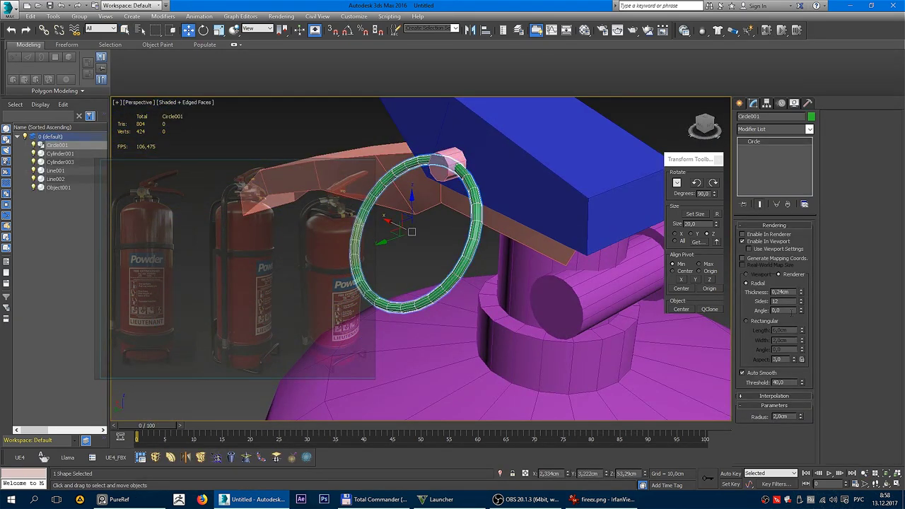
# Set the ring's Interpolation Steps to 4 and its Sides to 9
pyautogui.click(771, 397)
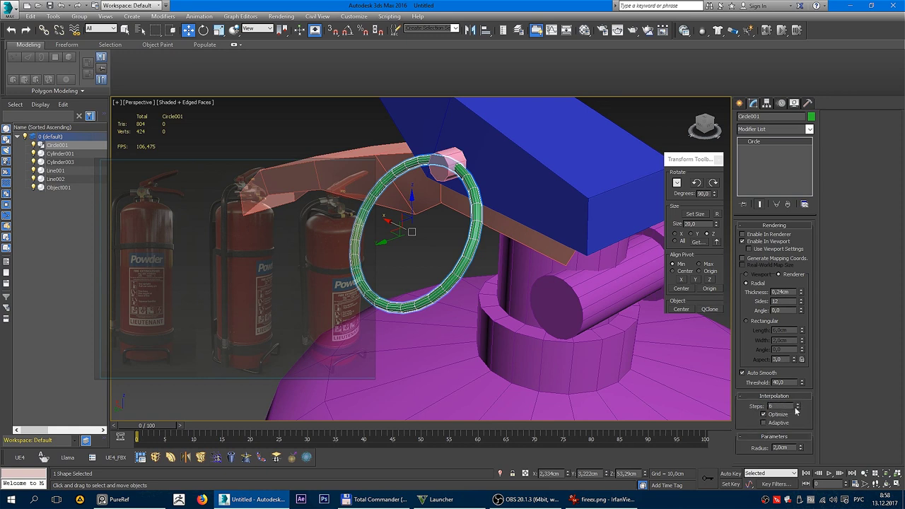
pyautogui.moveTo(795, 410); pyautogui.dragTo(800, 414)
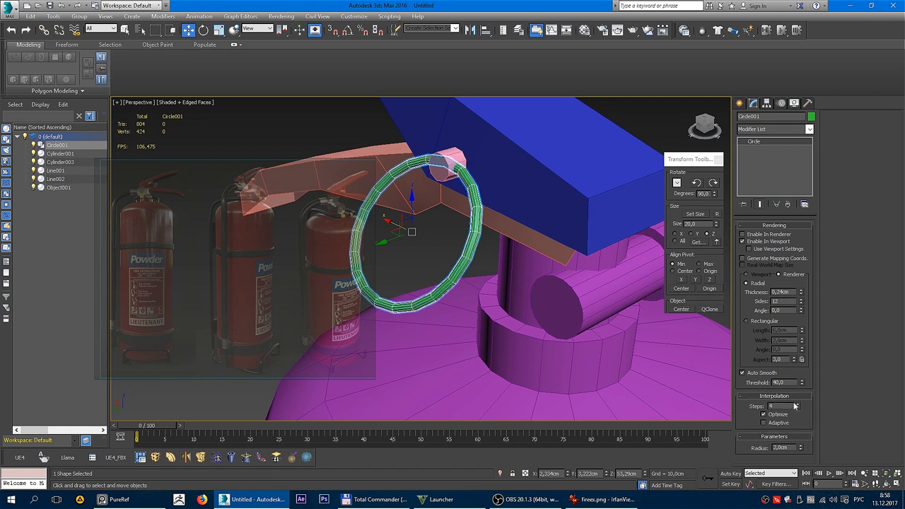
pyautogui.doubleClick(776, 301)
pyautogui.write('9')
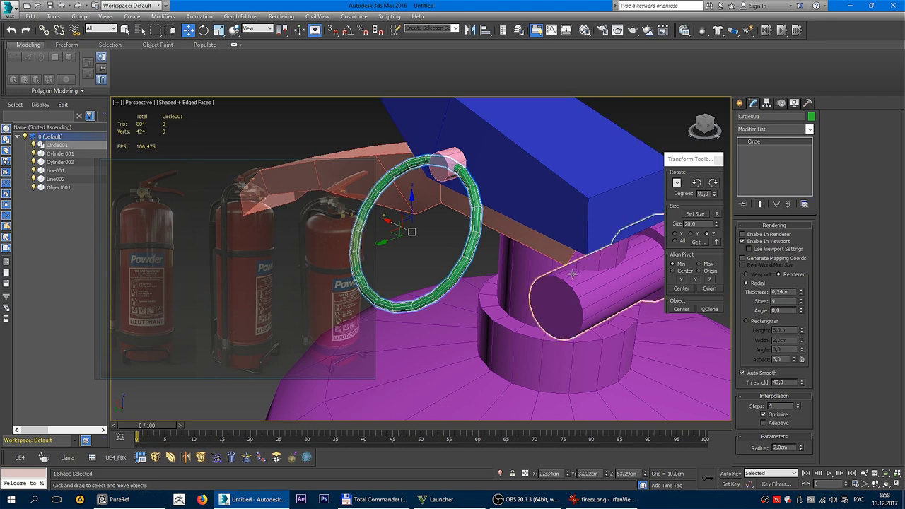
pyautogui.keyDown('alt'); pyautogui.moveTo(453, 240); pyautogui.dragTo(493, 248, button='middle'); pyautogui.keyUp('alt')
pyautogui.click(476, 264)
pyautogui.press('F4')
pyautogui.scroll(-4, 468, 259)
# Convert the ring to an Editable Poly and inspect the shaded model
pyautogui.click(484, 254)
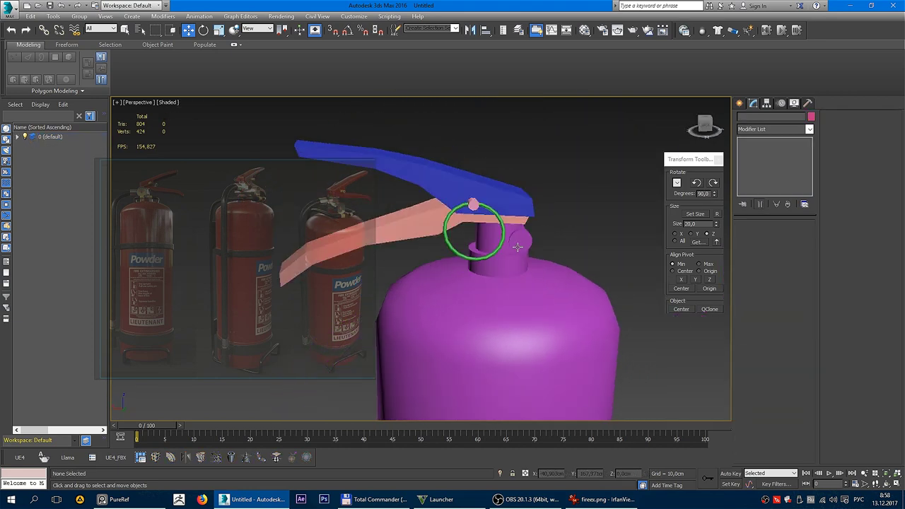
pyautogui.scroll(8, 438, 240)
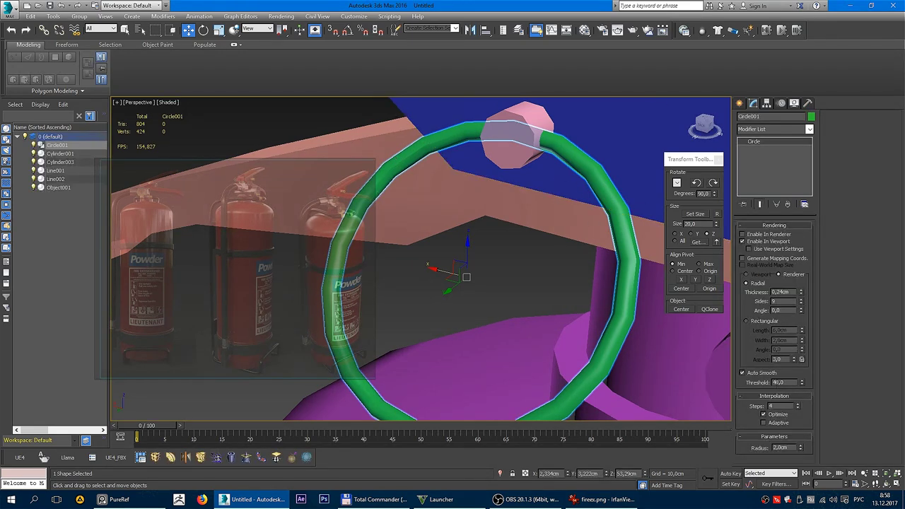
pyautogui.rightClick(582, 177)
pyautogui.click(637, 368)
pyautogui.press('F4')
pyautogui.scroll(2, 514, 192)
pyautogui.scroll(-4, 515, 192)
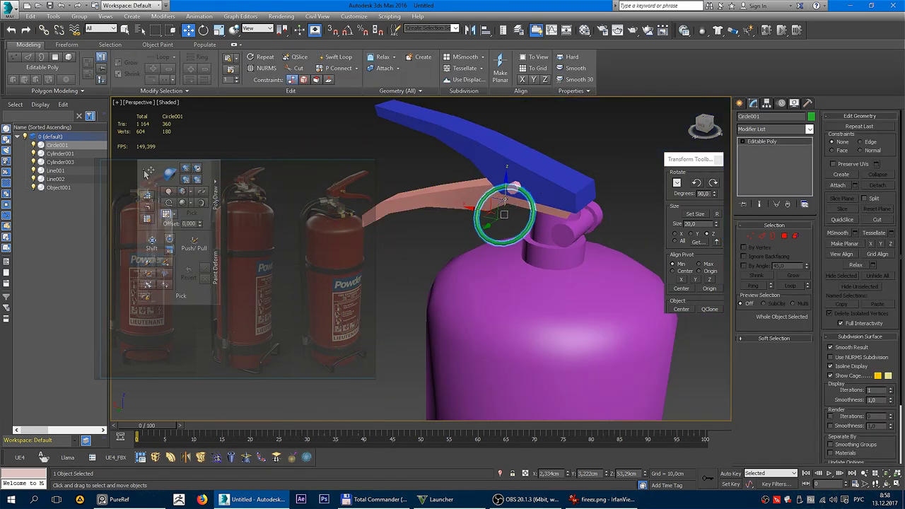
pyautogui.hotkey('ctrl', 'd')
pyautogui.press('F4')
pyautogui.moveTo(495, 212)
pyautogui.keyDown('alt'); pyautogui.mouseDown(button='middle')
pyautogui.moveTo(468, 230)
pyautogui.moveTo(570, 238)
pyautogui.moveTo(499, 203)
pyautogui.mouseUp(button='middle'); pyautogui.keyUp('alt')
pyautogui.scroll(3, 468, 231)
pyautogui.scroll(2, 572, 238)
pyautogui.press('F4')
pyautogui.press('F4')
pyautogui.scroll(-3, 572, 238)
pyautogui.scroll(3, 570, 238)
pyautogui.scroll(-3, 567, 237)
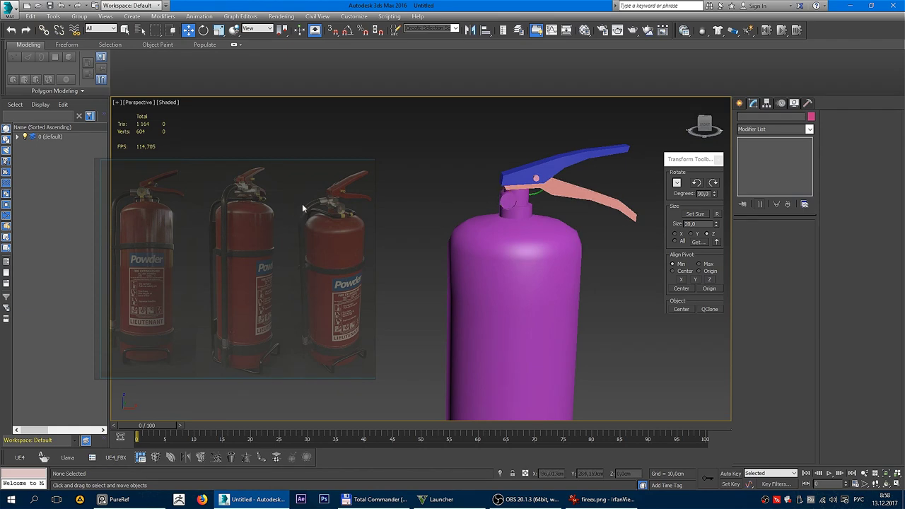
# In Front view, select the lever, ring and pin and lower them onto the neck
pyautogui.press('f')
pyautogui.scroll(3, 535, 200)
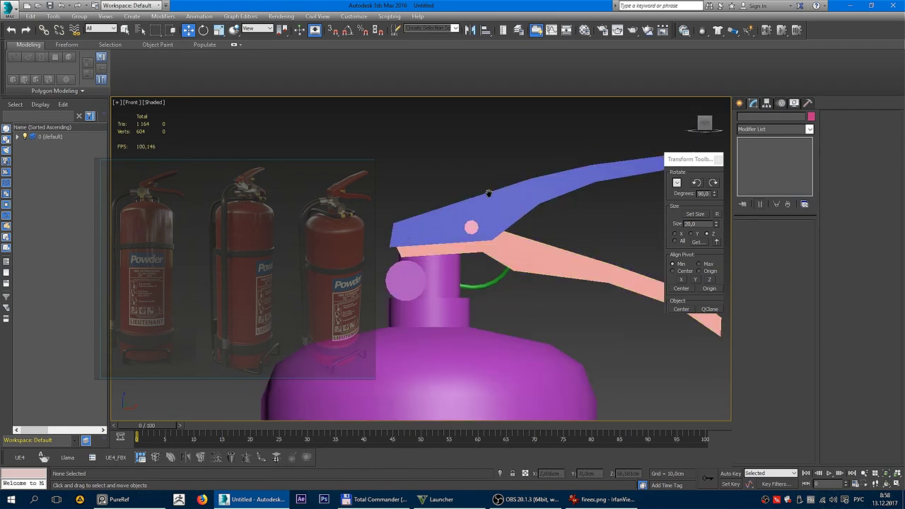
pyautogui.scroll(3, 534, 200)
pyautogui.click(535, 200)
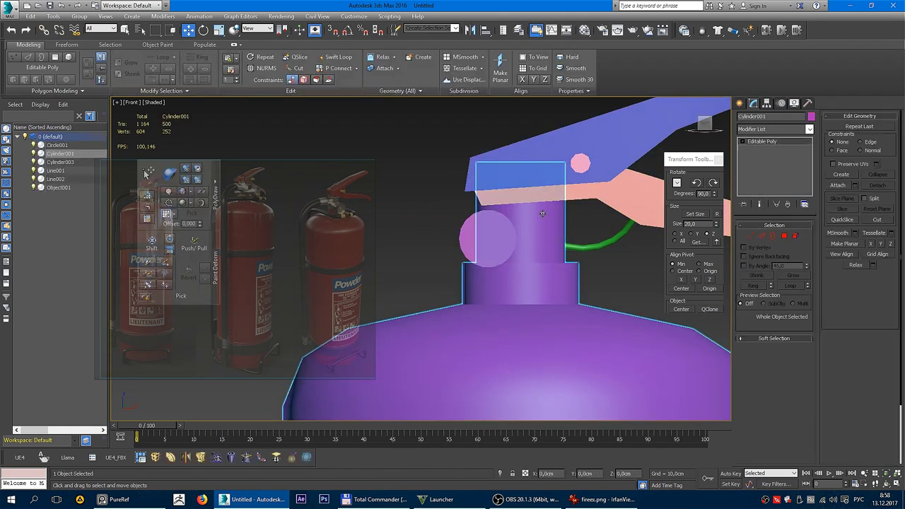
pyautogui.scroll(-3, 536, 194)
pyautogui.press('F3')
pyautogui.moveTo(648, 234); pyautogui.dragTo(457, 247)
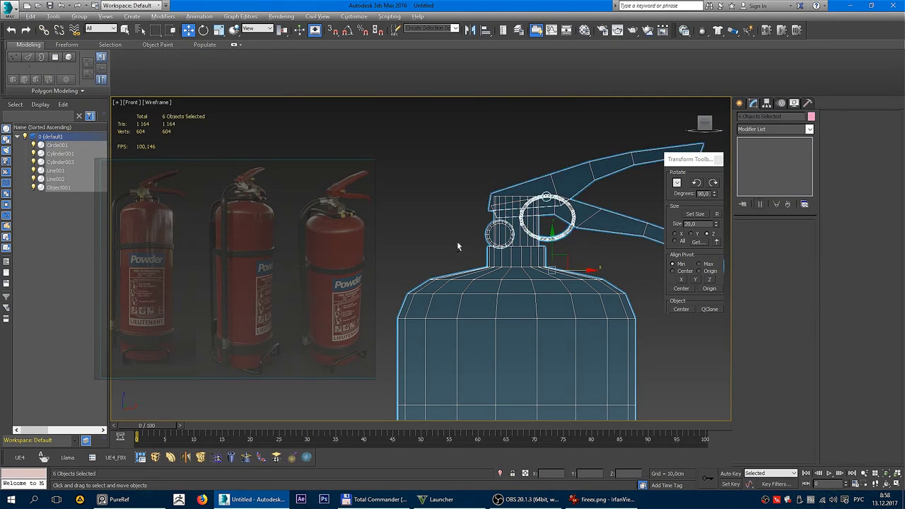
pyautogui.keyDown('alt'); pyautogui.click(518, 267); pyautogui.keyUp('alt')
pyautogui.press('F3')
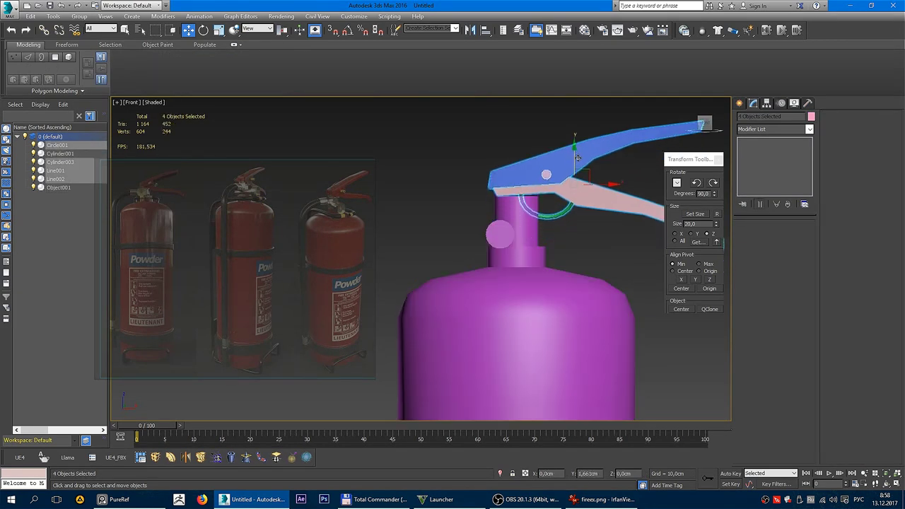
pyautogui.moveTo(578, 158); pyautogui.dragTo(579, 162)
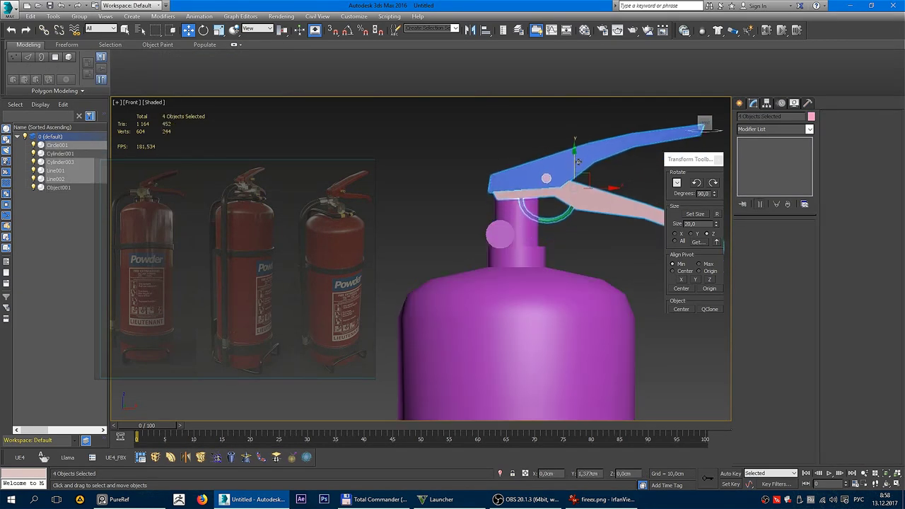
pyautogui.click(501, 212)
pyautogui.scroll(2, 493, 228)
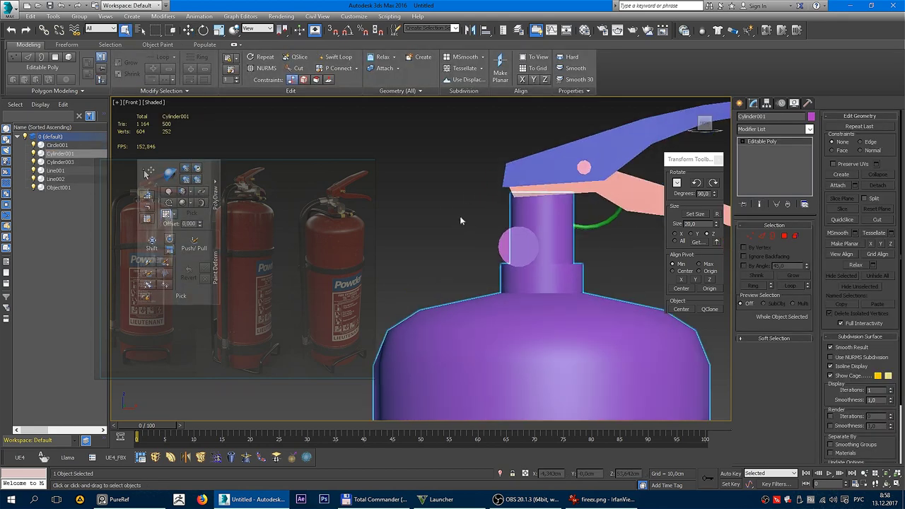
# Start a Line spline beside the extinguisher neck and check its depth in perspective
pyautogui.rightClick(459, 216)
pyautogui.click(469, 247)
pyautogui.scroll(-3, 542, 191)
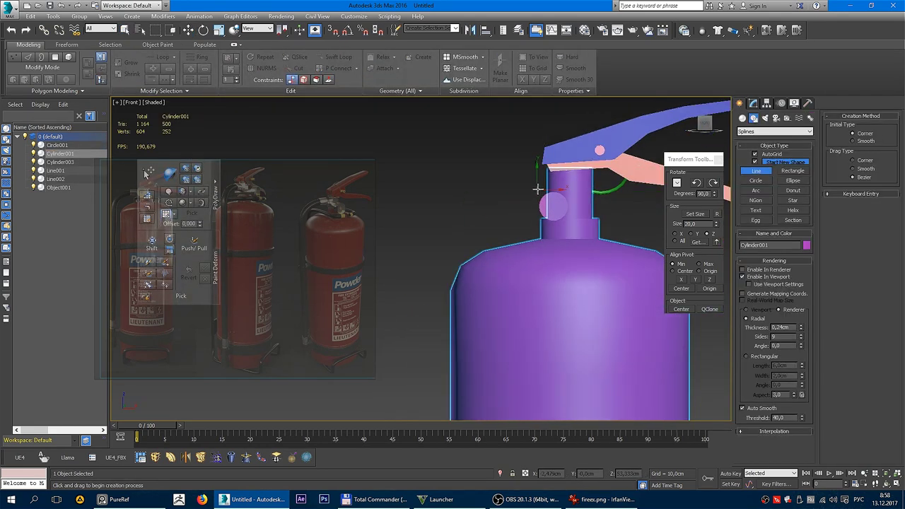
pyautogui.scroll(3, 542, 190)
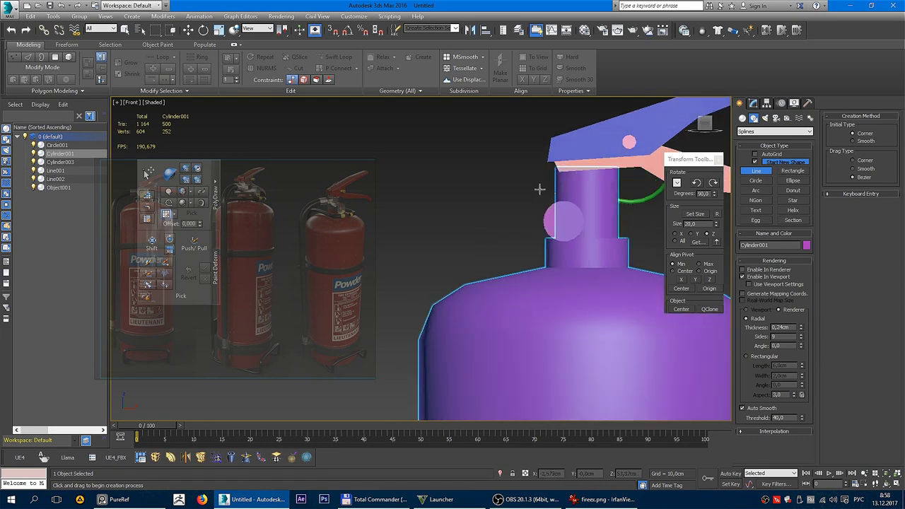
pyautogui.click(550, 197)
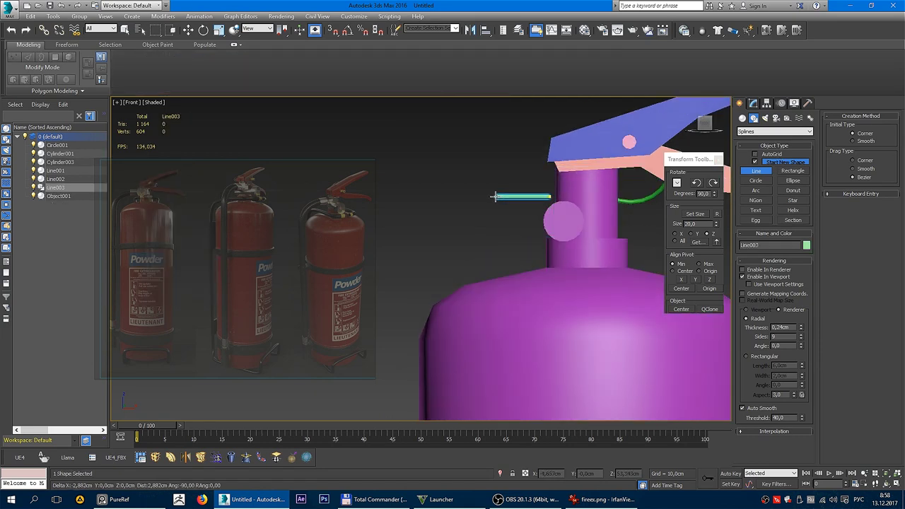
pyautogui.press('p')
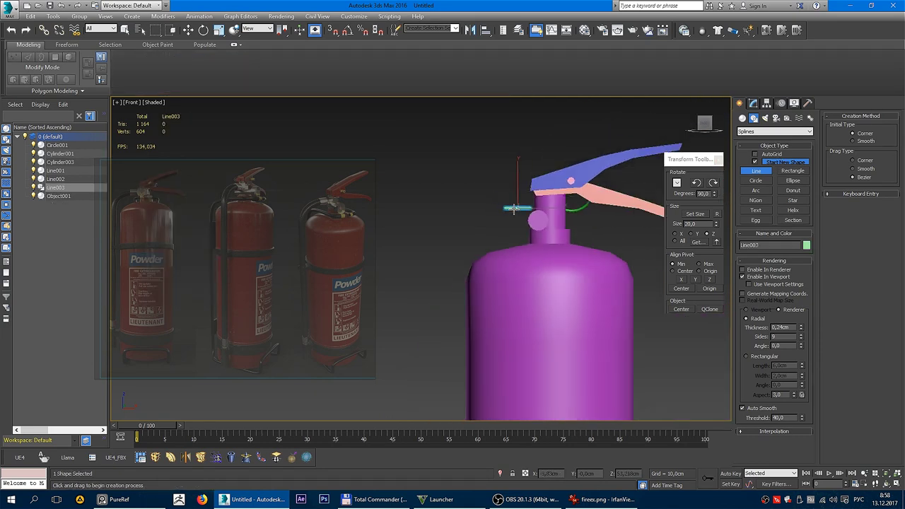
pyautogui.keyDown('alt'); pyautogui.moveTo(519, 196); pyautogui.dragTo(500, 199, button='middle'); pyautogui.keyUp('alt')
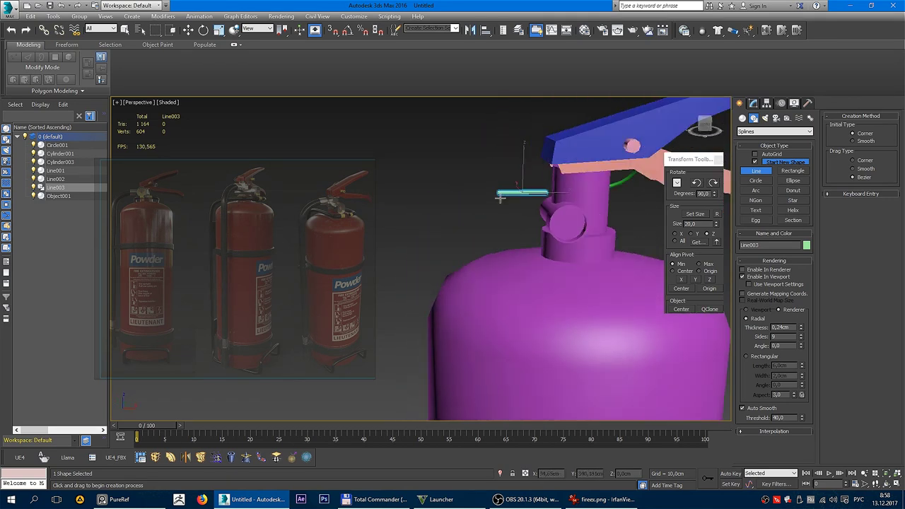
pyautogui.press('f')
pyautogui.scroll(4, 490, 196)
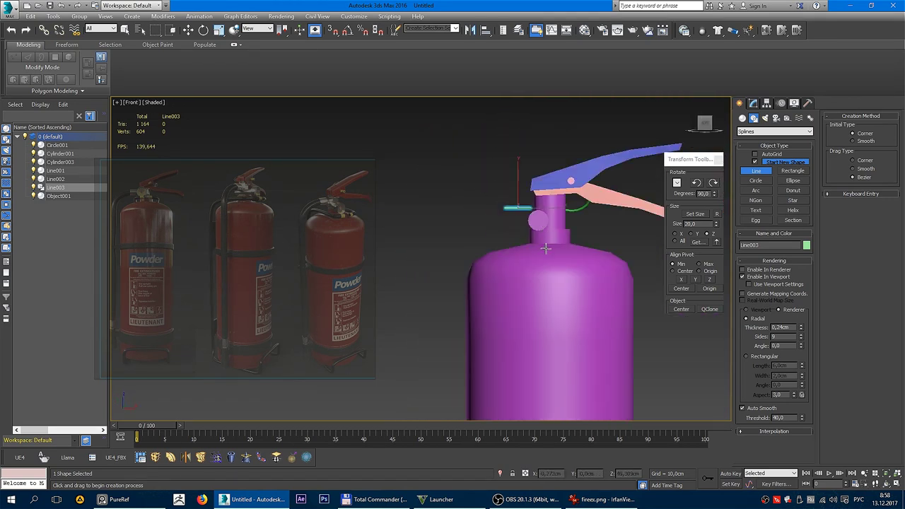
pyautogui.scroll(1, 527, 242)
pyautogui.scroll(2, 527, 241)
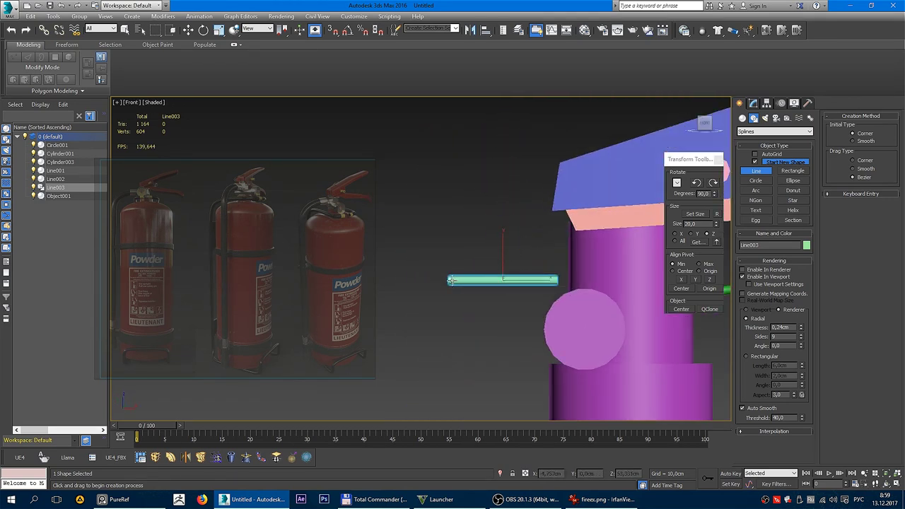
# Trace the hose path, Line004, leftward then down beside the body to near the base
pyautogui.click(450, 281)
pyautogui.scroll(-2, 399, 283)
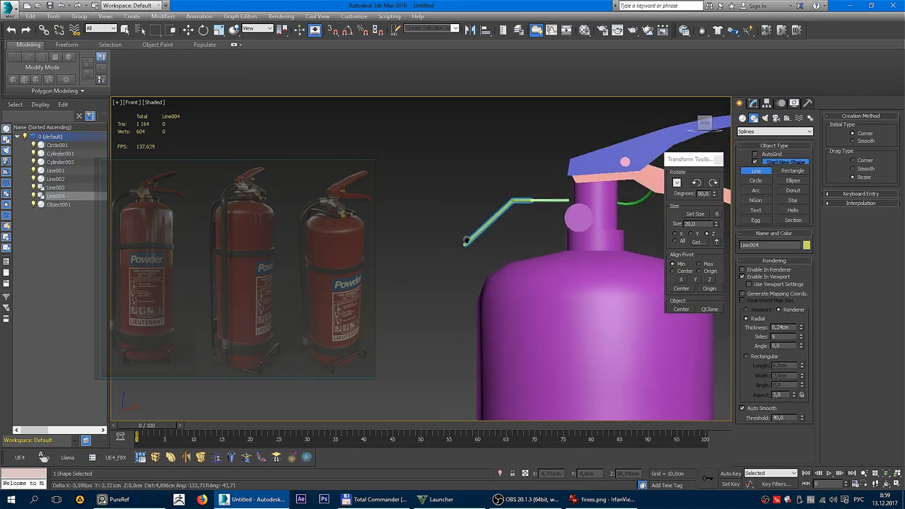
pyautogui.moveTo(466, 241); pyautogui.dragTo(480, 200, button='middle')
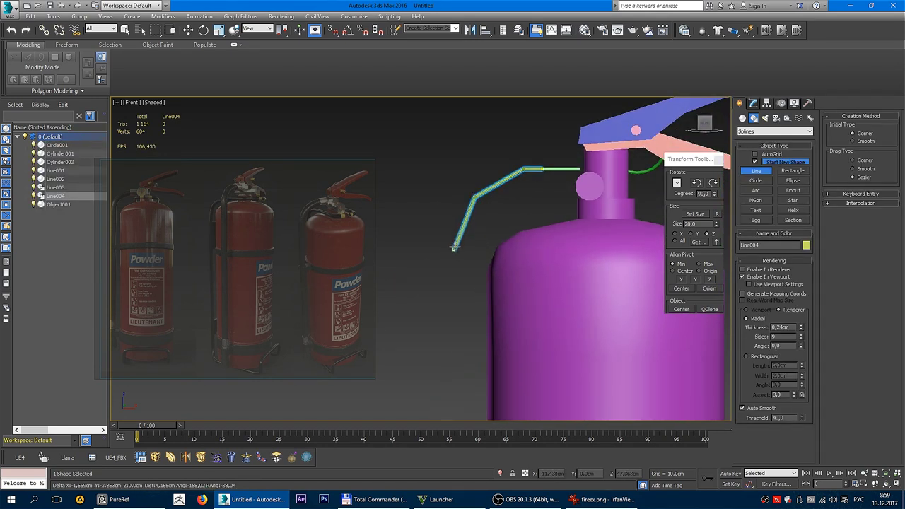
pyautogui.scroll(-2, 451, 241)
pyautogui.moveTo(453, 244); pyautogui.dragTo(458, 269, button='middle')
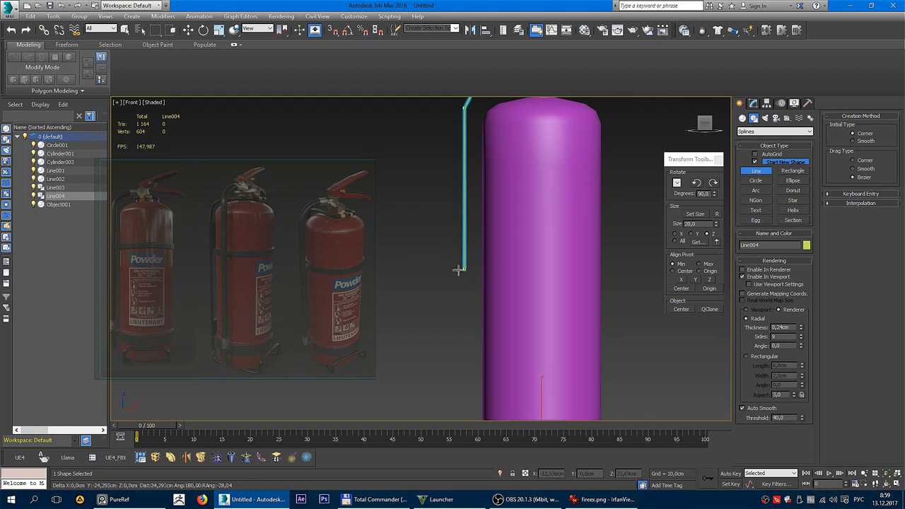
pyautogui.scroll(-2, 466, 382)
pyautogui.moveTo(467, 382); pyautogui.dragTo(485, 203, button='middle')
pyautogui.click(479, 173)
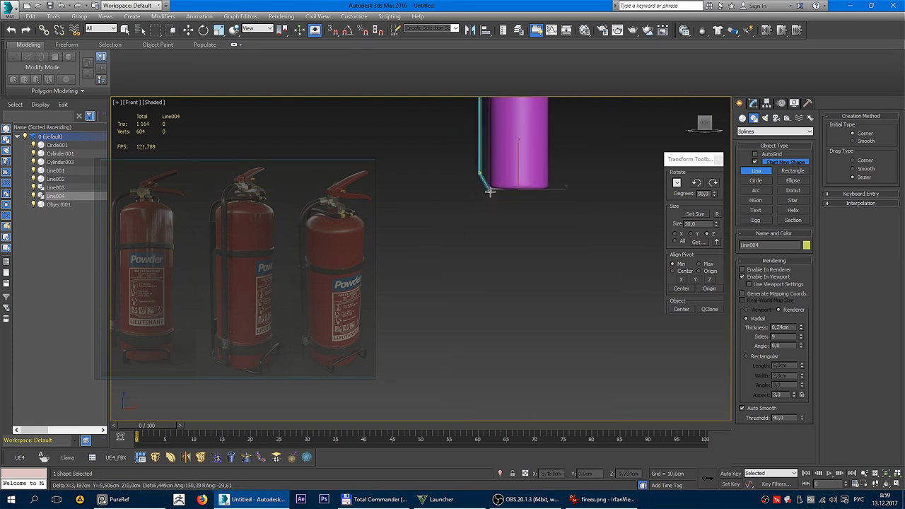
pyautogui.rightClick(491, 182)
pyautogui.scroll(2, 467, 198)
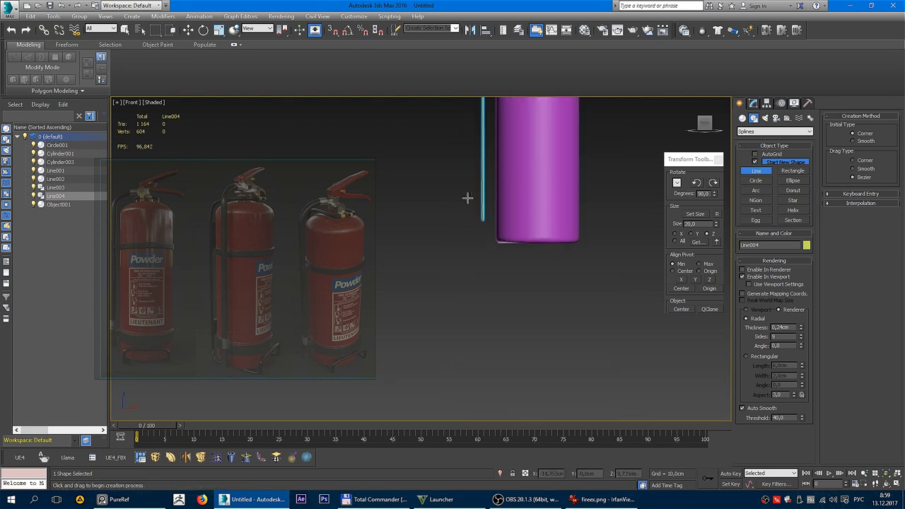
pyautogui.scroll(3, 467, 199)
pyautogui.rightClick(507, 268)
# Set the hose line's bend vertices to Bezier/Smooth in wireframe view
pyautogui.scroll(-3, 466, 220)
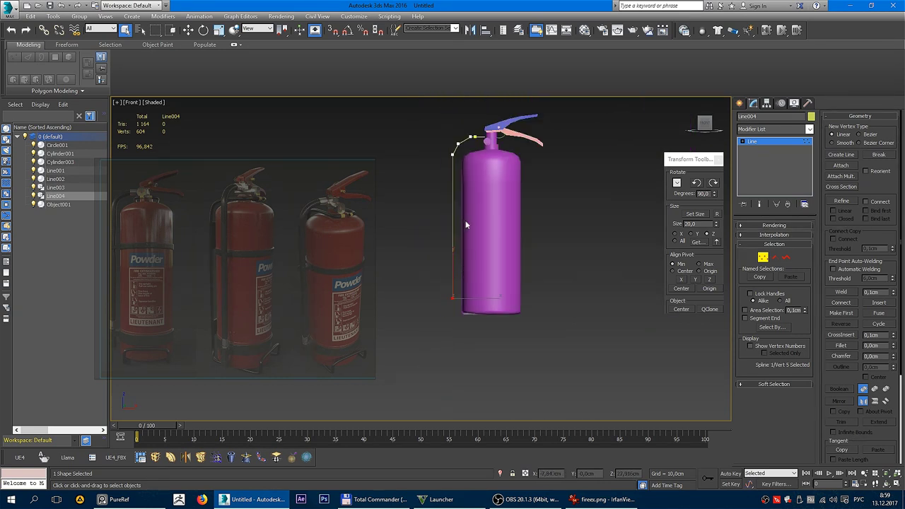
pyautogui.scroll(2, 466, 220)
pyautogui.scroll(2, 482, 261)
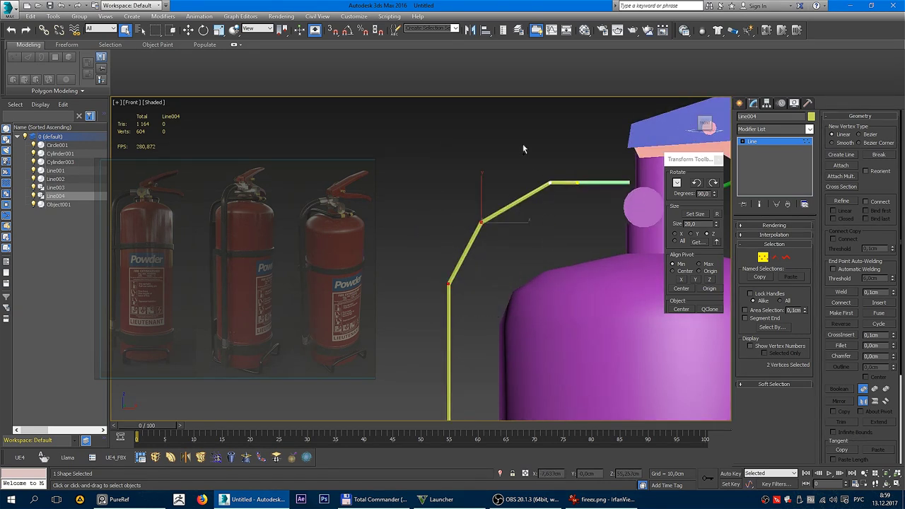
pyautogui.press('F3')
pyautogui.rightClick(543, 190)
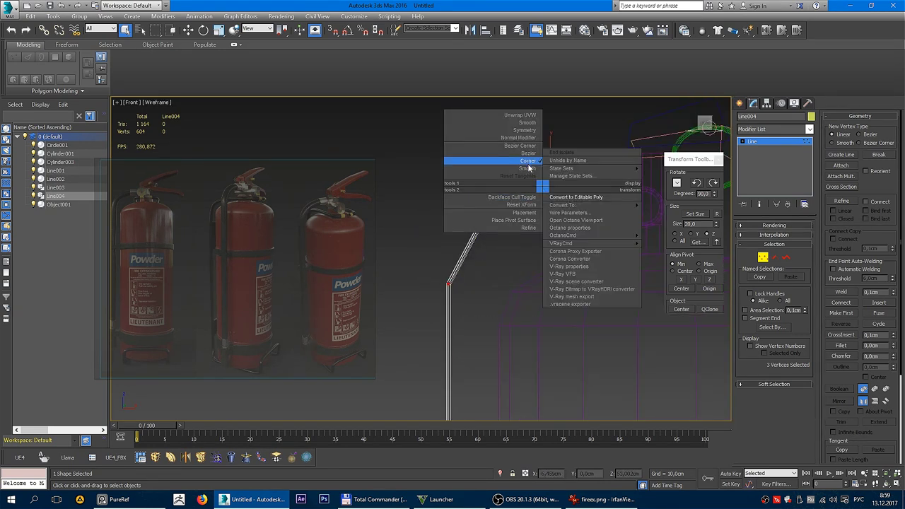
pyautogui.click(527, 168)
pyautogui.rightClick(549, 190)
pyautogui.click(537, 177)
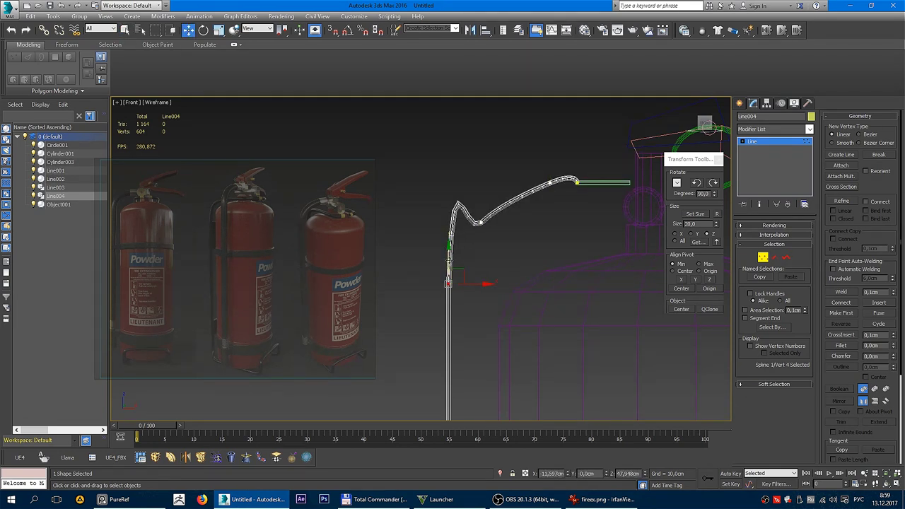
# Reshape the upper bend into an arc and raise the lower bend point to smooth the hose
pyautogui.moveTo(448, 258); pyautogui.dragTo(494, 263)
pyautogui.moveTo(485, 222)
pyautogui.mouseDown()
pyautogui.moveTo(469, 186)
pyautogui.moveTo(531, 199)
pyautogui.mouseUp()
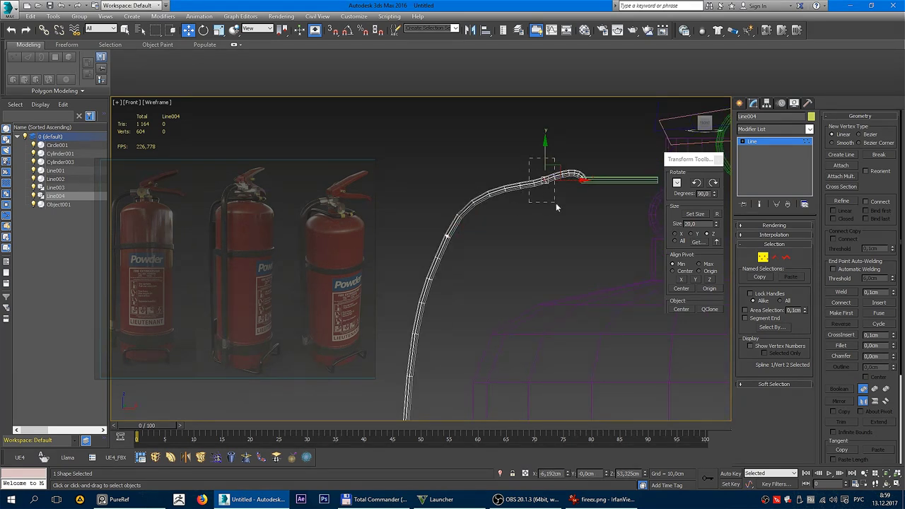
pyautogui.hotkey('ctrl', 'z')
pyautogui.moveTo(462, 224)
pyautogui.mouseDown(button='middle')
pyautogui.moveTo(452, 275)
pyautogui.moveTo(456, 217)
pyautogui.mouseUp(button='middle')
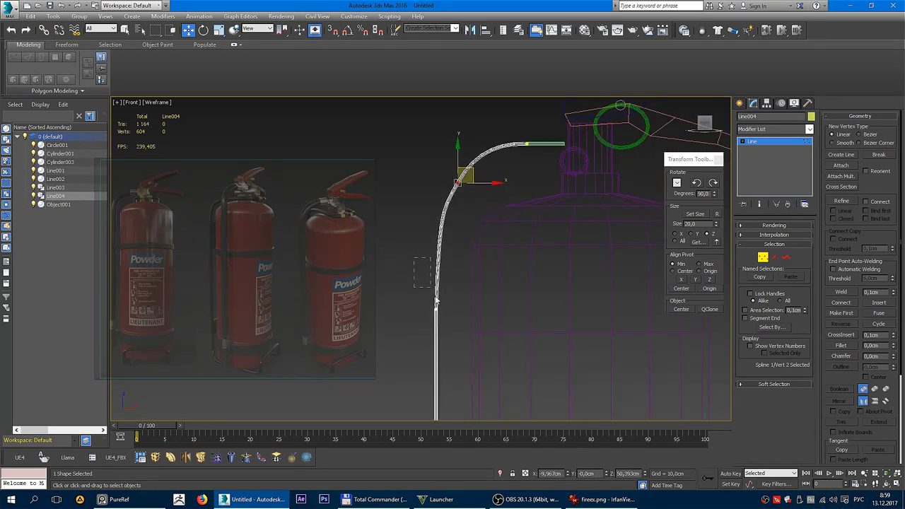
pyautogui.click(436, 309)
pyautogui.moveTo(437, 306); pyautogui.dragTo(444, 272)
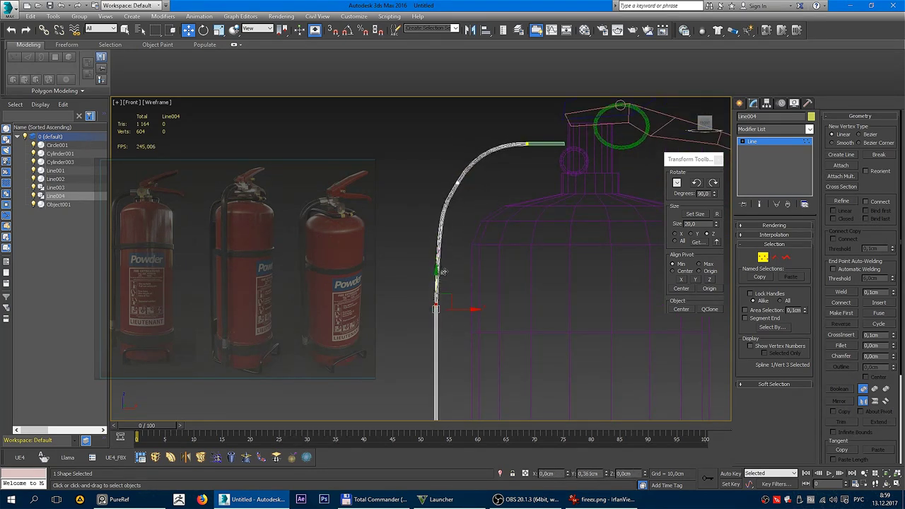
pyautogui.click(485, 214)
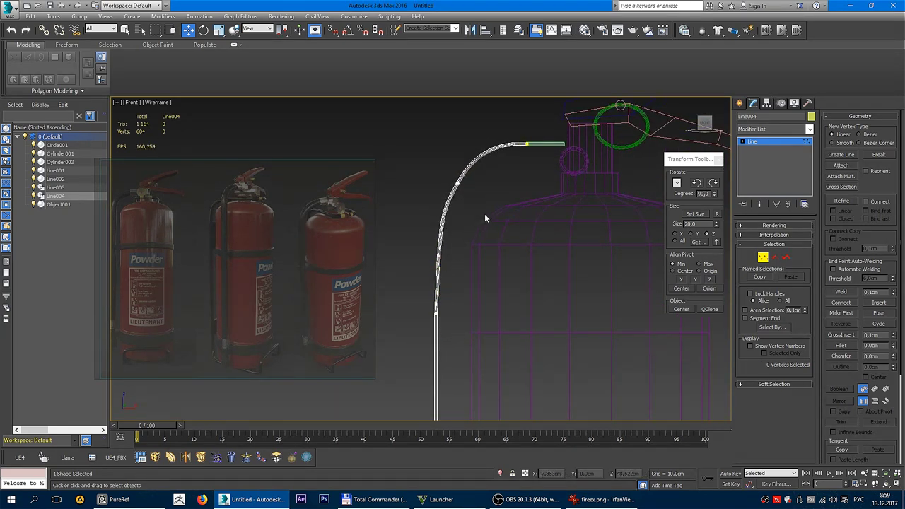
pyautogui.scroll(-3, 485, 214)
pyautogui.moveTo(474, 209); pyautogui.dragTo(475, 162, button='middle')
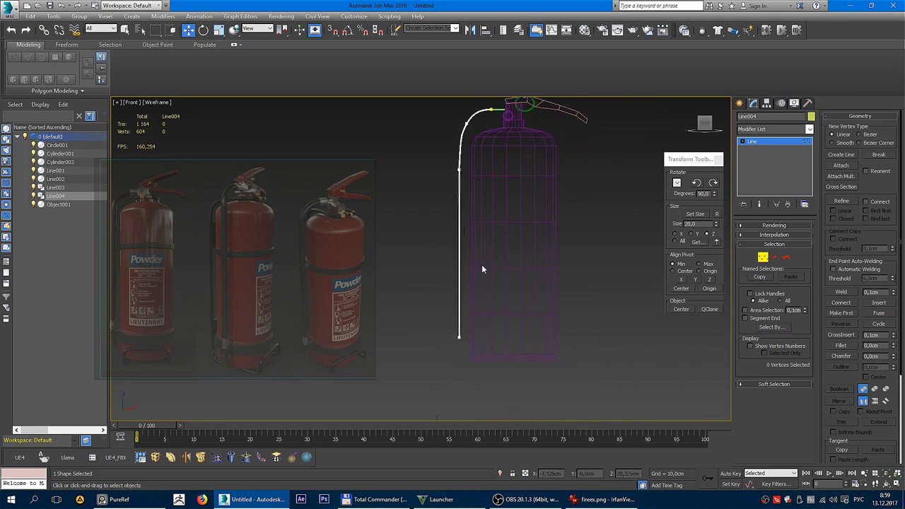
# Thicken hose Line004 from 0.24 cm to 0.9 cm and view the model shaded in Perspective
pyautogui.click(778, 227)
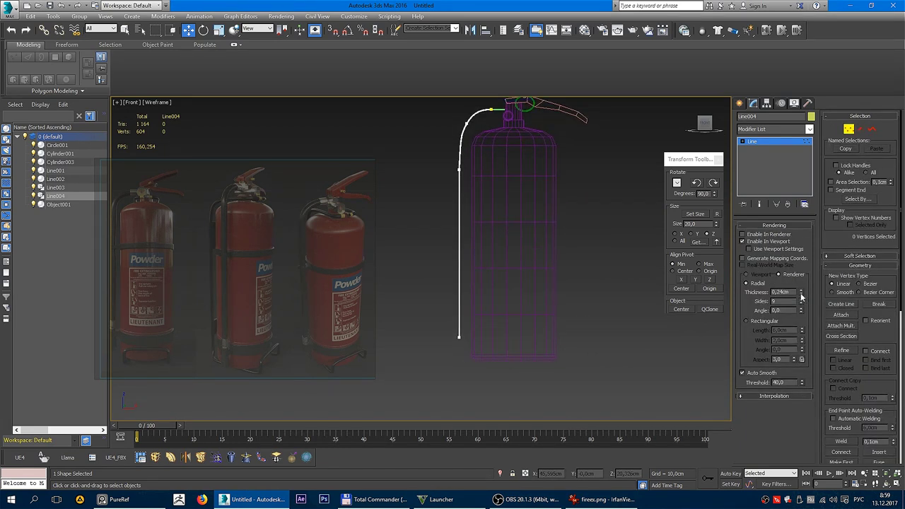
pyautogui.moveTo(802, 295); pyautogui.dragTo(811, 266)
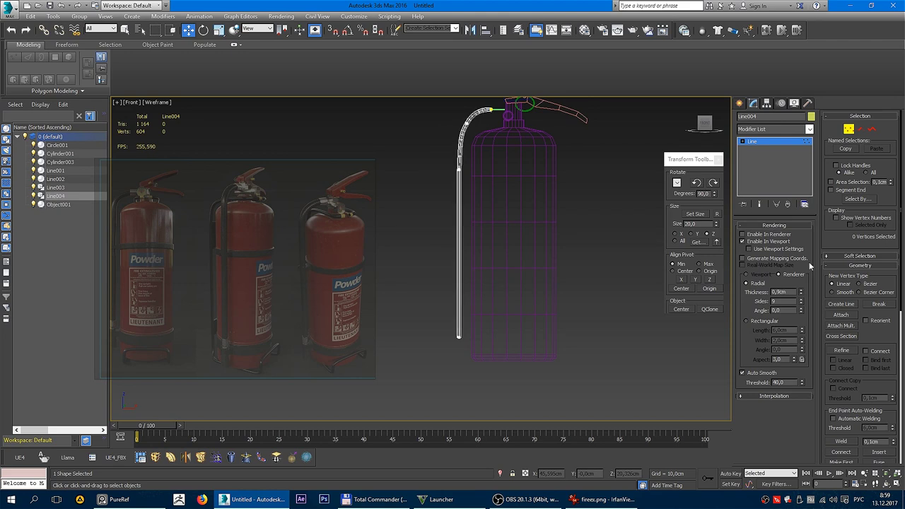
pyautogui.press('F3')
pyautogui.scroll(1, 484, 225)
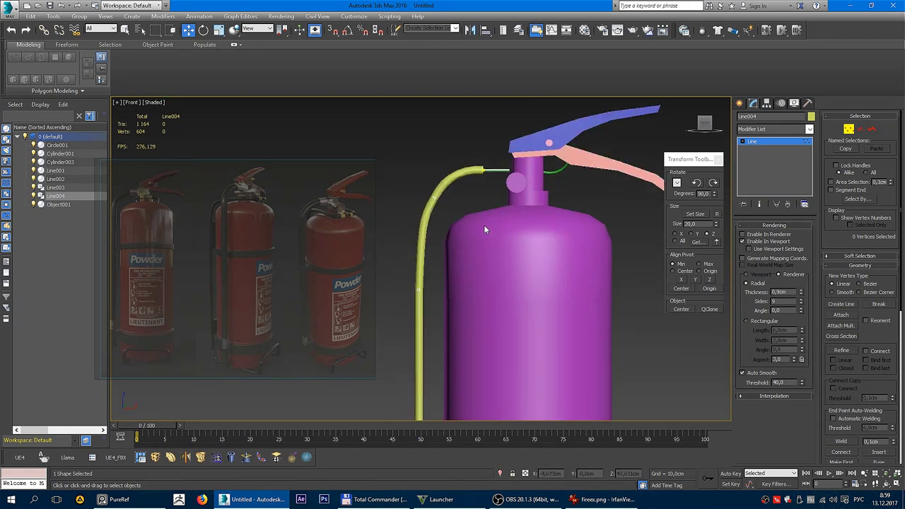
pyautogui.scroll(4, 484, 228)
pyautogui.scroll(-3, 440, 195)
pyautogui.press('p')
pyautogui.moveTo(474, 195)
pyautogui.keyDown('alt'); pyautogui.mouseDown(button='middle')
pyautogui.moveTo(496, 259)
pyautogui.moveTo(495, 242)
pyautogui.moveTo(832, 325)
pyautogui.mouseUp(button='middle'); pyautogui.keyUp('alt')
# Raise the yellow hose's rendering thickness further, to 1.796 cm
pyautogui.moveTo(801, 297); pyautogui.dragTo(801, 283)
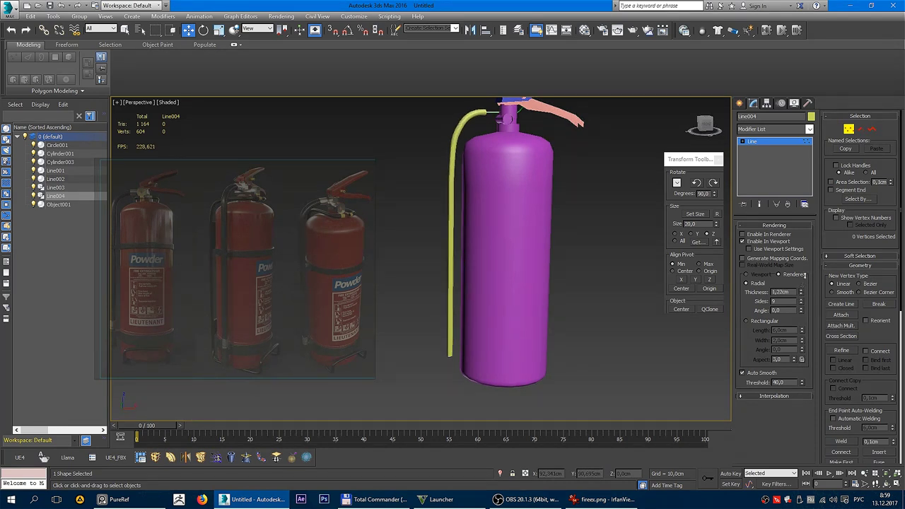
pyautogui.moveTo(533, 194)
pyautogui.keyDown('alt'); pyautogui.mouseDown(button='middle')
pyautogui.moveTo(491, 253)
pyautogui.moveTo(478, 239)
pyautogui.mouseUp(button='middle'); pyautogui.keyUp('alt')
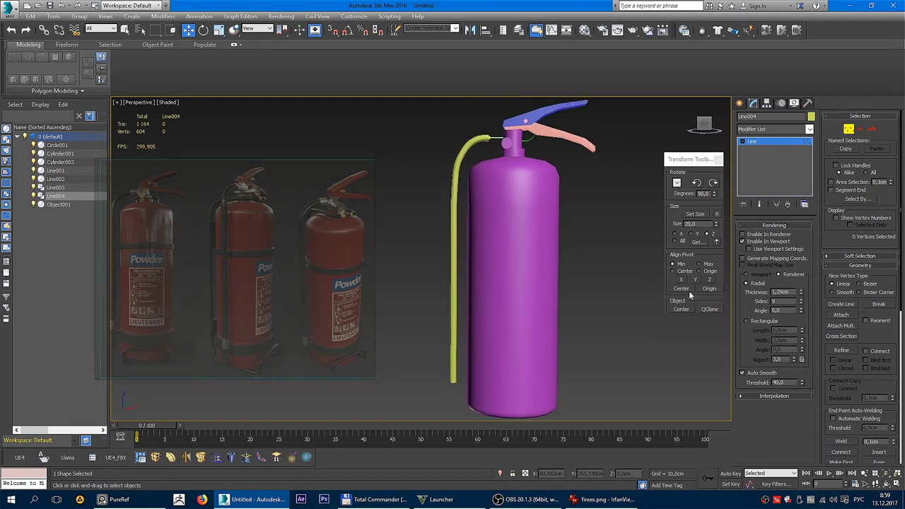
pyautogui.moveTo(802, 291); pyautogui.dragTo(802, 281)
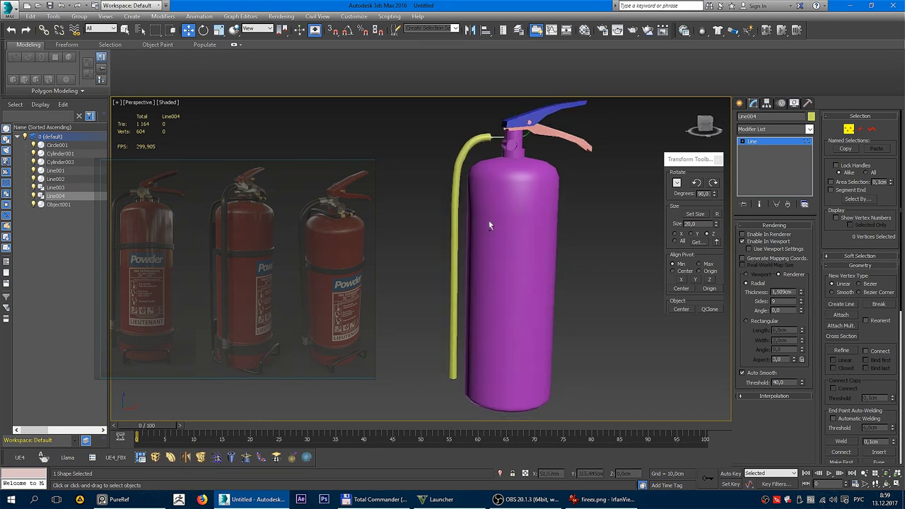
pyautogui.keyDown('alt'); pyautogui.moveTo(488, 220); pyautogui.dragTo(491, 226, button='middle'); pyautogui.keyUp('alt')
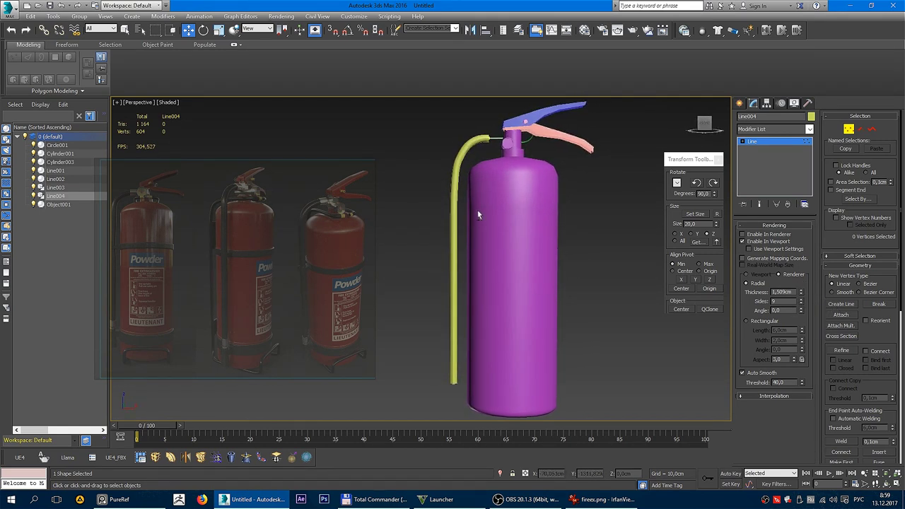
pyautogui.keyDown('alt'); pyautogui.moveTo(571, 248); pyautogui.dragTo(471, 246, button='middle'); pyautogui.keyUp('alt')
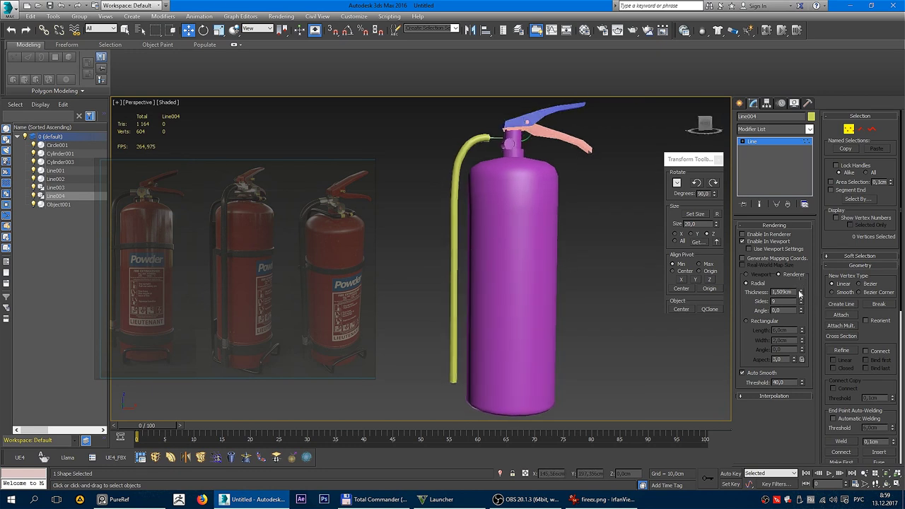
pyautogui.moveTo(800, 292); pyautogui.dragTo(801, 283)
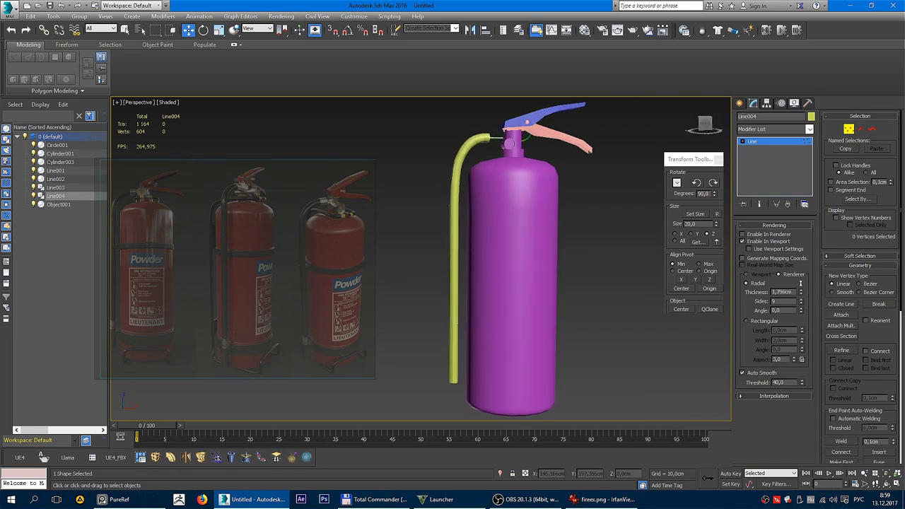
pyautogui.scroll(5, 484, 187)
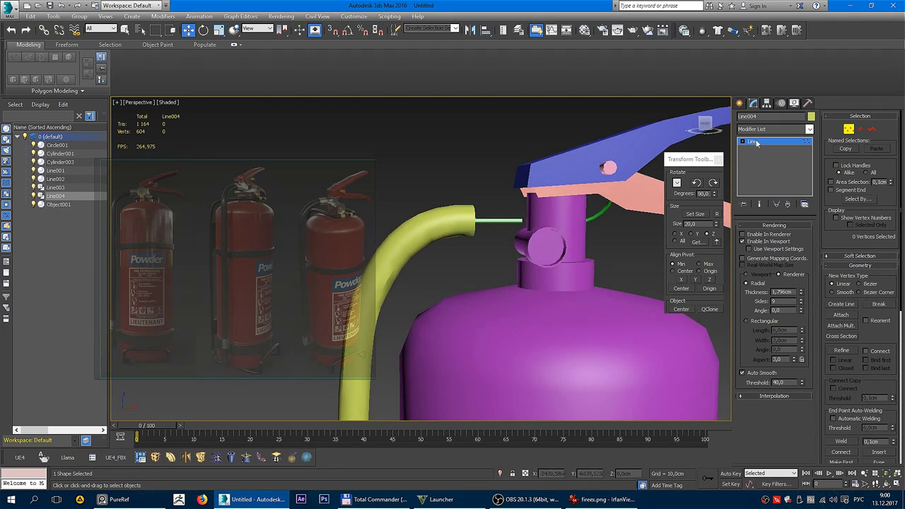
# Thicken the green pipe Line003 to 2.44 cm so it forms an 8-sided connector between hose and neck
pyautogui.click(504, 219)
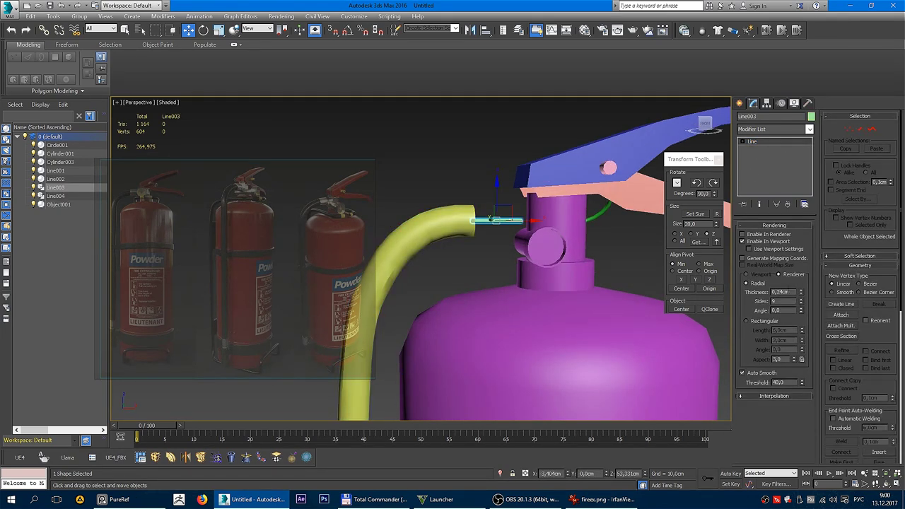
pyautogui.moveTo(801, 293); pyautogui.dragTo(801, 188)
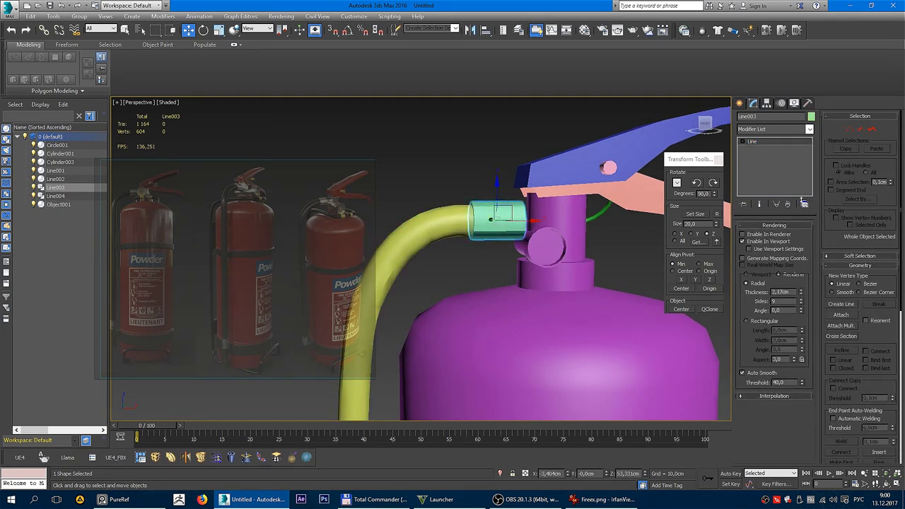
pyautogui.moveTo(705, 126); pyautogui.dragTo(680, 281)
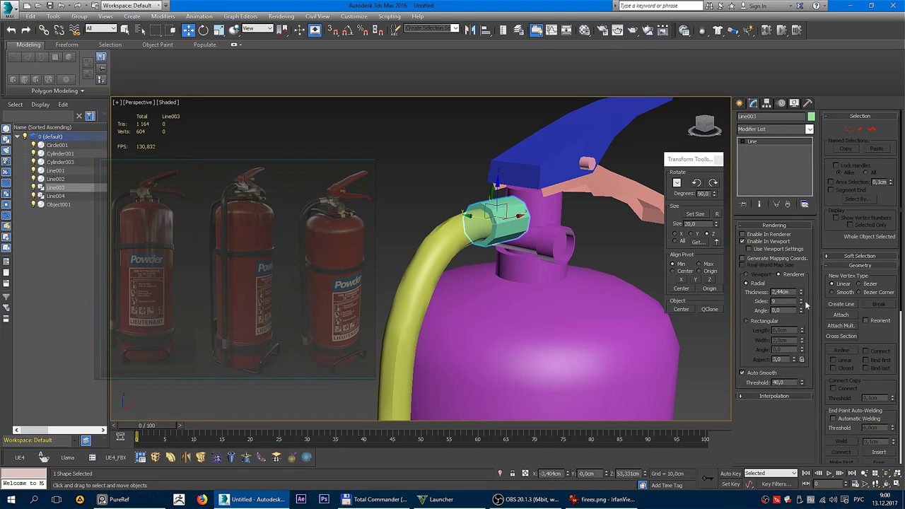
pyautogui.keyDown('alt'); pyautogui.moveTo(707, 304); pyautogui.dragTo(554, 257, button='middle'); pyautogui.keyUp('alt')
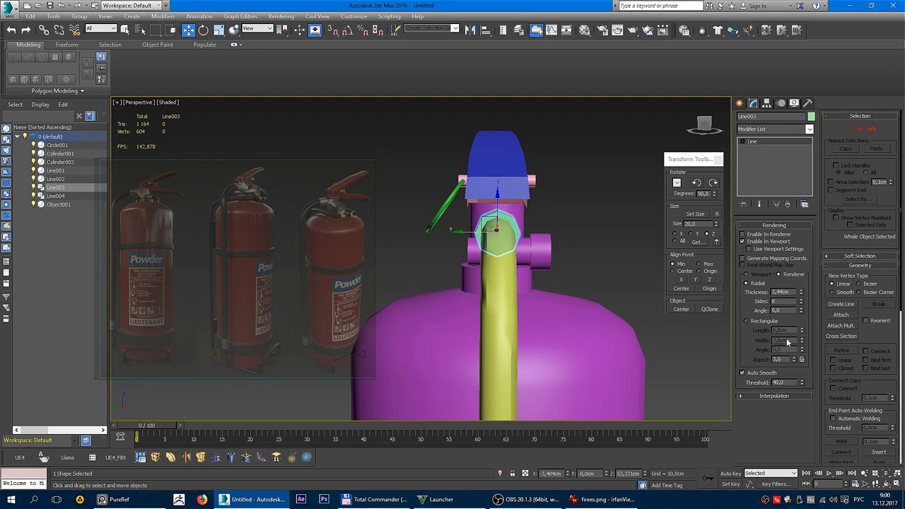
pyautogui.keyDown('alt'); pyautogui.moveTo(481, 230); pyautogui.dragTo(491, 277, button='middle'); pyautogui.keyUp('alt')
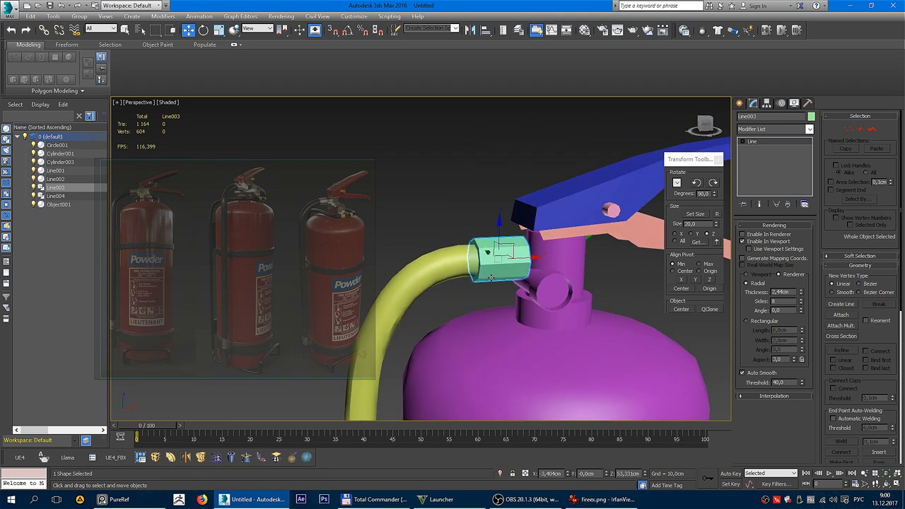
pyautogui.scroll(2, 507, 285)
pyautogui.scroll(2, 516, 282)
pyautogui.scroll(2, 527, 279)
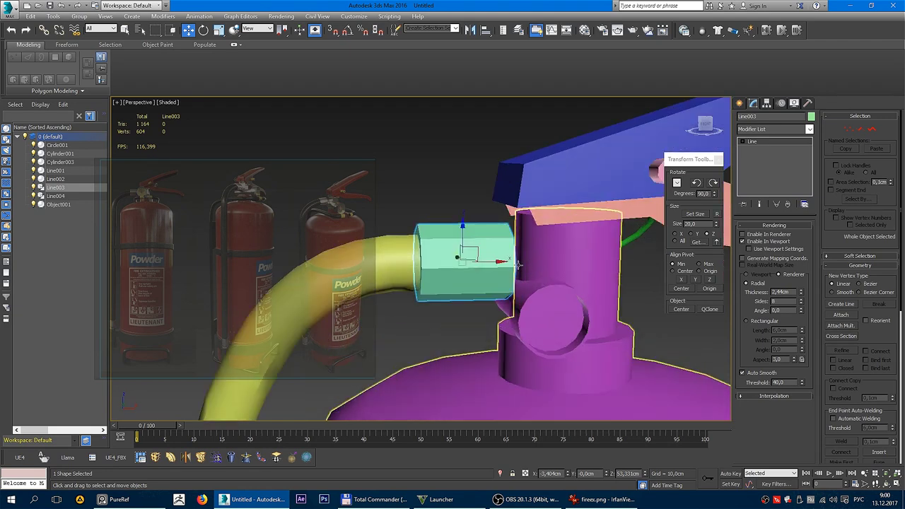
# Clone connector Line003 as Line005 with 6 sides and 2.855 cm thickness
pyautogui.press('F4')
pyautogui.rightClick(483, 245)
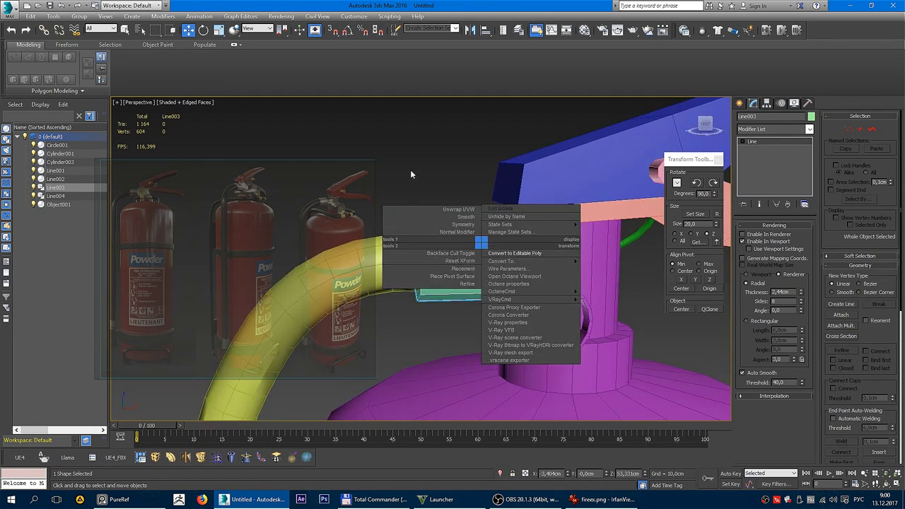
pyautogui.press('Escape')
pyautogui.keyDown('shift'); pyautogui.moveTo(465, 252); pyautogui.dragTo(515, 317); pyautogui.keyUp('shift')
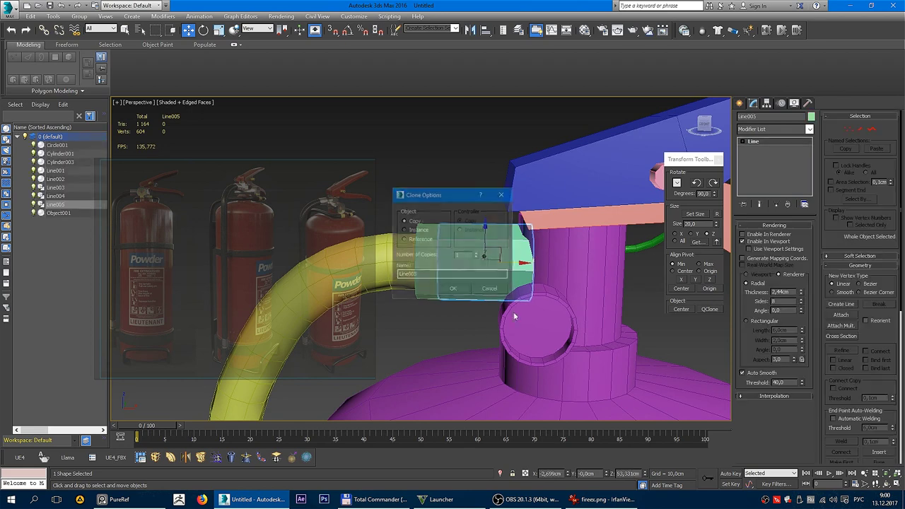
pyautogui.click(453, 290)
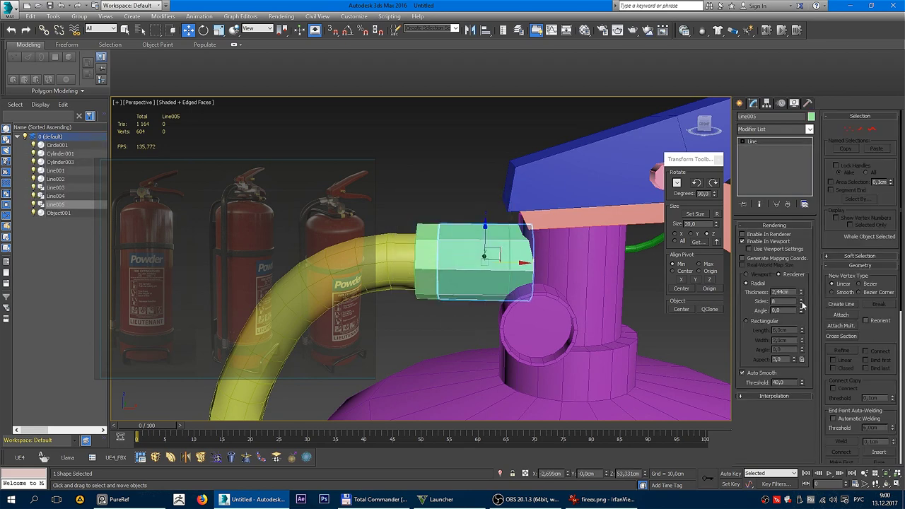
pyautogui.click(802, 305)
pyautogui.click(802, 305)
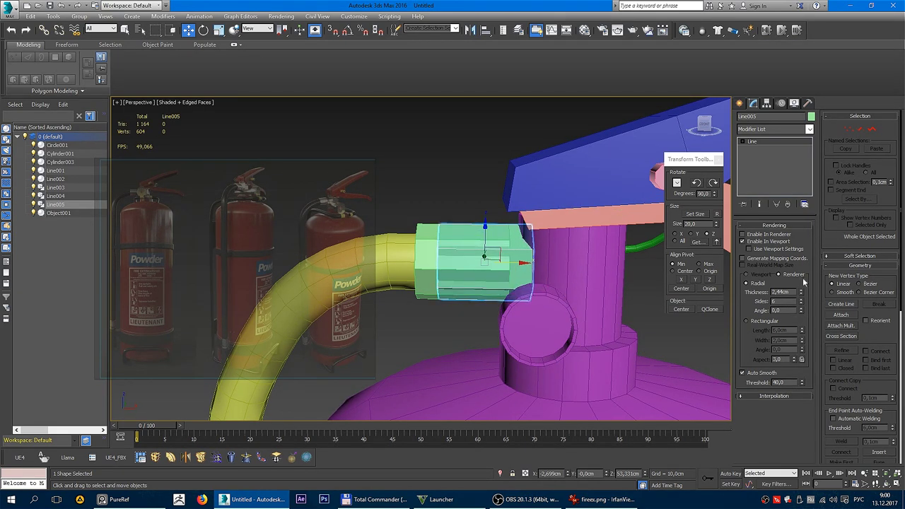
pyautogui.moveTo(802, 295); pyautogui.dragTo(802, 286)
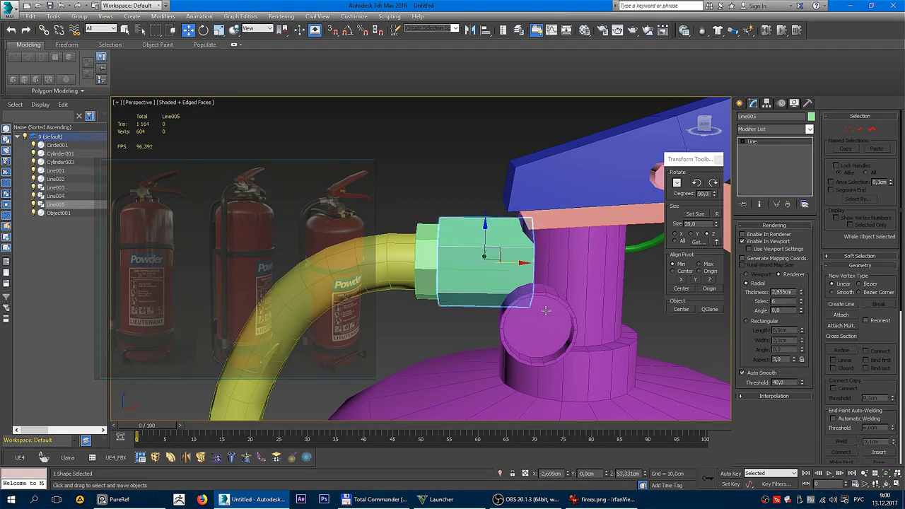
# Adjust the right end vertex of the hexagonal nut Line005 at the valve neck
pyautogui.press('1')
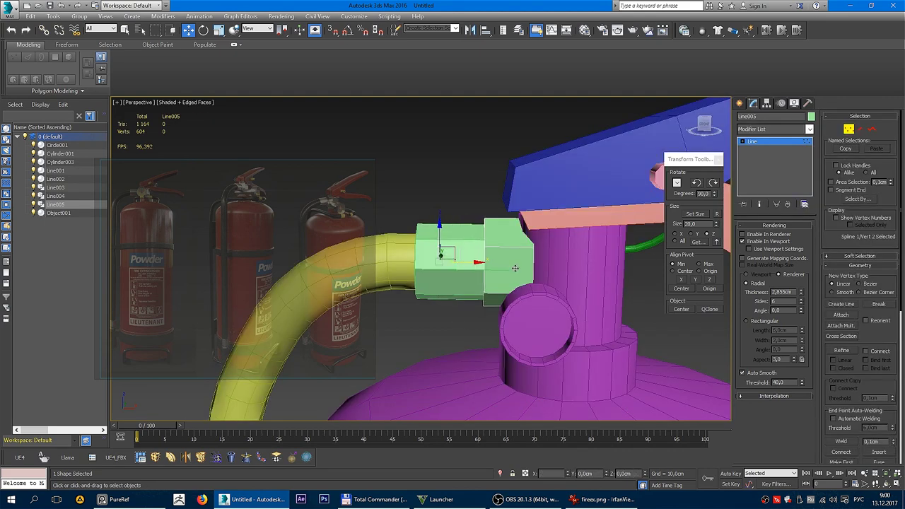
pyautogui.click(507, 260)
pyautogui.moveTo(507, 260)
pyautogui.keyDown('alt'); pyautogui.mouseDown(button='middle')
pyautogui.moveTo(547, 283)
pyautogui.moveTo(518, 290)
pyautogui.moveTo(583, 295)
pyautogui.mouseUp(button='middle'); pyautogui.keyUp('alt')
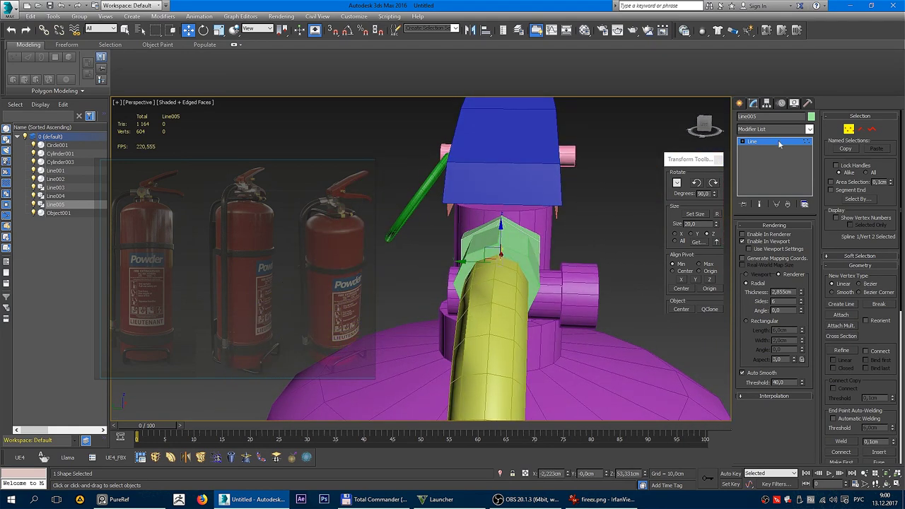
pyautogui.click(780, 144)
pyautogui.moveTo(495, 269)
pyautogui.keyDown('alt'); pyautogui.mouseDown(button='middle')
pyautogui.moveTo(507, 245)
pyautogui.moveTo(560, 241)
pyautogui.mouseUp(button='middle'); pyautogui.keyUp('alt')
pyautogui.rightClick(507, 244)
pyautogui.click(538, 255)
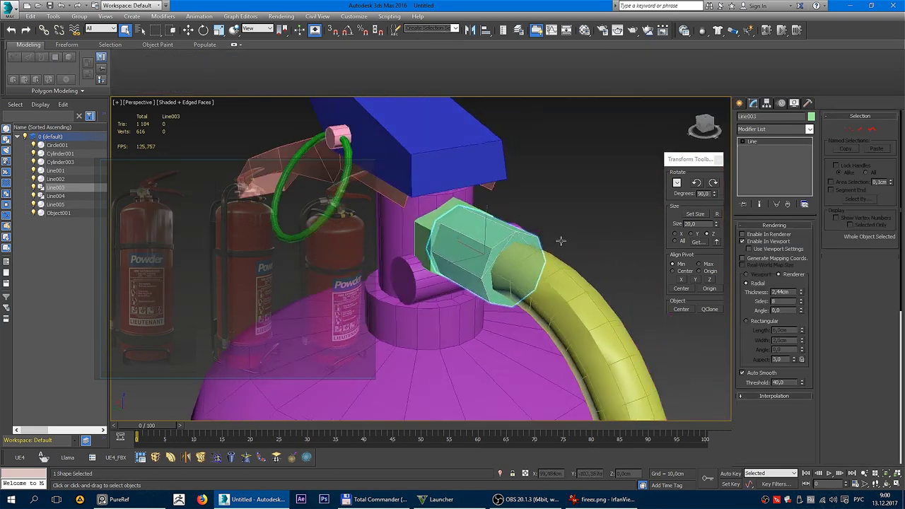
pyautogui.click(560, 241)
pyautogui.press('F4')
pyautogui.scroll(-5, 579, 206)
pyautogui.moveTo(579, 206)
pyautogui.keyDown('alt'); pyautogui.mouseDown(button='middle')
pyautogui.moveTo(563, 268)
pyautogui.moveTo(487, 164)
pyautogui.moveTo(503, 155)
pyautogui.mouseUp(button='middle'); pyautogui.keyUp('alt')
# Select the yellow hose Line004 for moving and inspect where it meets the hexagonal nut
pyautogui.click(561, 269)
pyautogui.press('F4')
pyautogui.press('w')
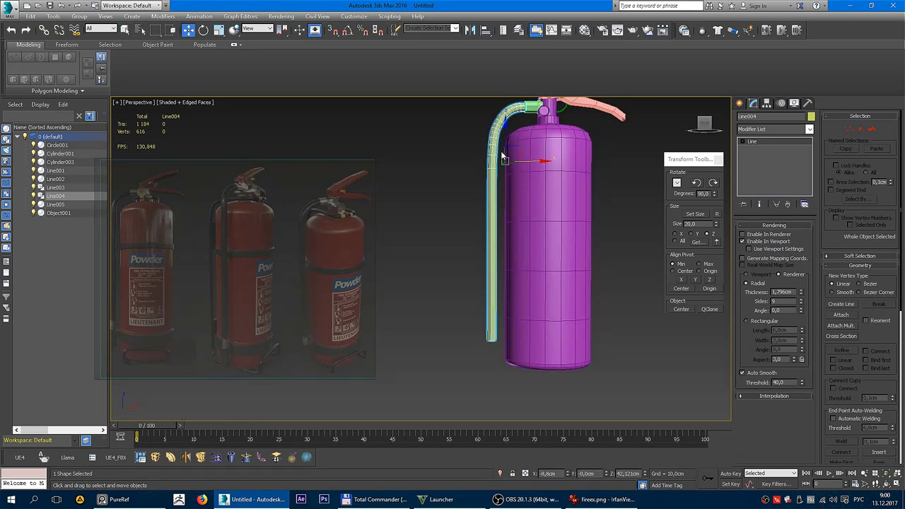
pyautogui.scroll(2, 501, 150)
pyautogui.scroll(3, 490, 218)
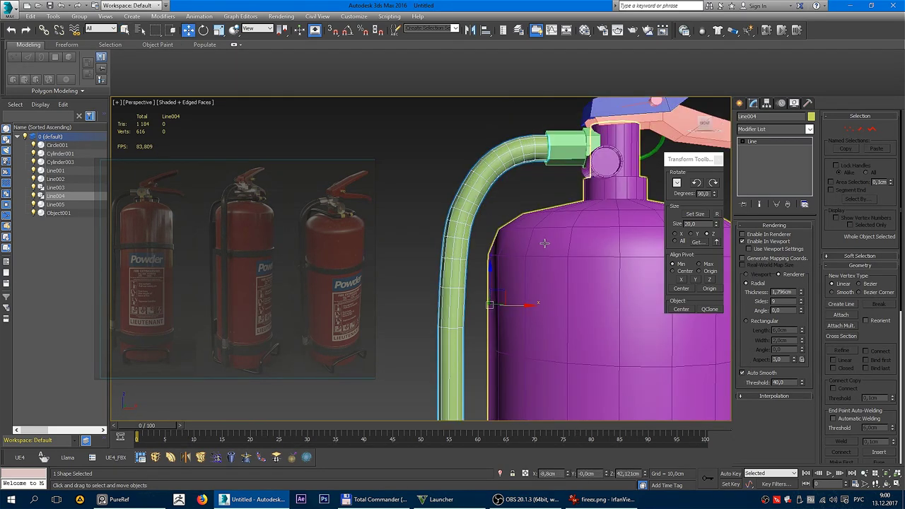
pyautogui.keyDown('alt'); pyautogui.moveTo(615, 280); pyautogui.dragTo(495, 247, button='middle'); pyautogui.keyUp('alt')
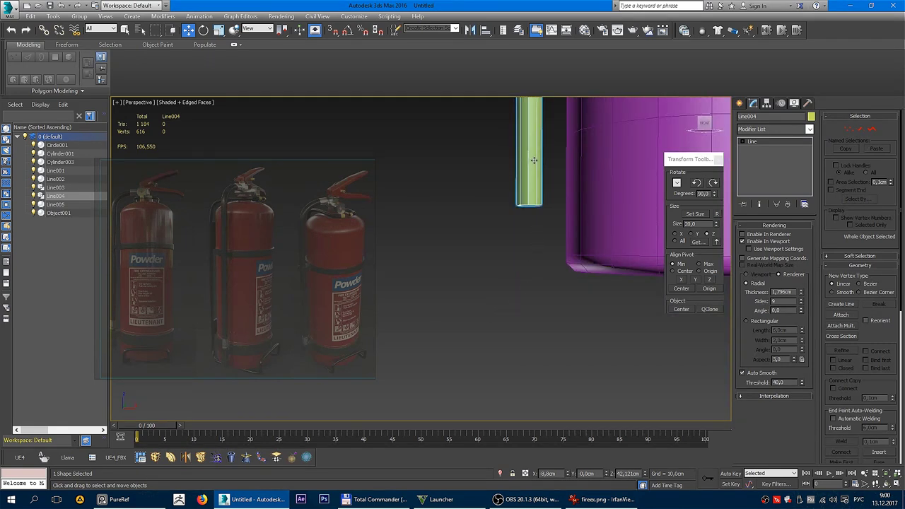
pyautogui.scroll(-3, 515, 213)
pyautogui.keyDown('alt'); pyautogui.moveTo(516, 213); pyautogui.dragTo(507, 213, button='middle'); pyautogui.keyUp('alt')
pyautogui.scroll(3, 508, 214)
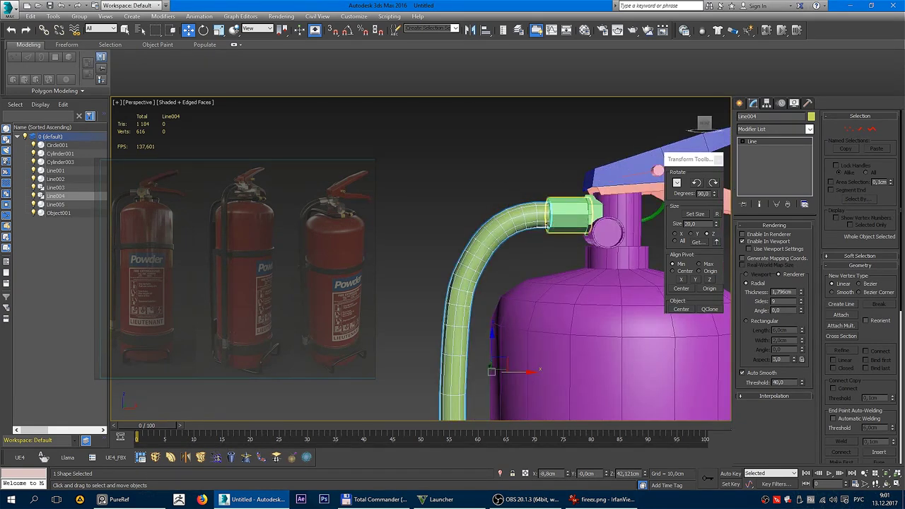
pyautogui.scroll(-2, 517, 234)
pyautogui.scroll(2, 517, 234)
pyautogui.scroll(-2, 516, 233)
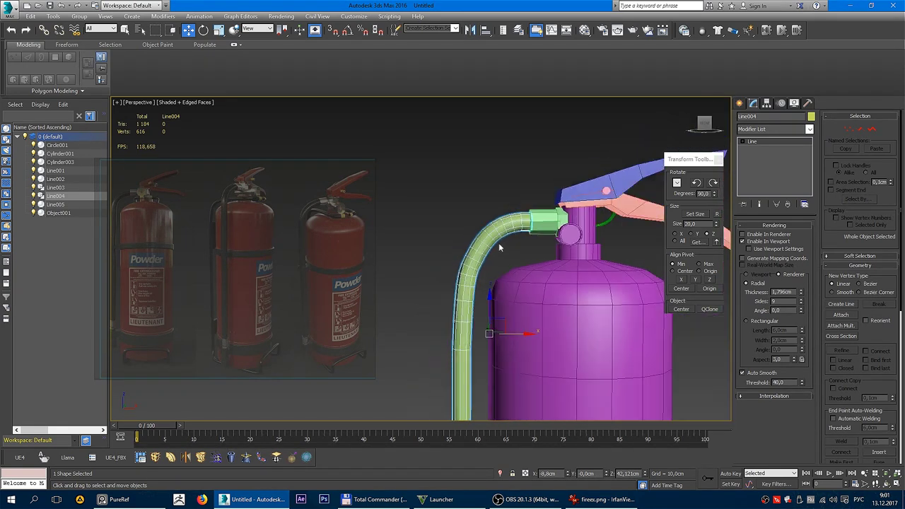
pyautogui.scroll(-2, 499, 246)
pyautogui.scroll(5, 502, 241)
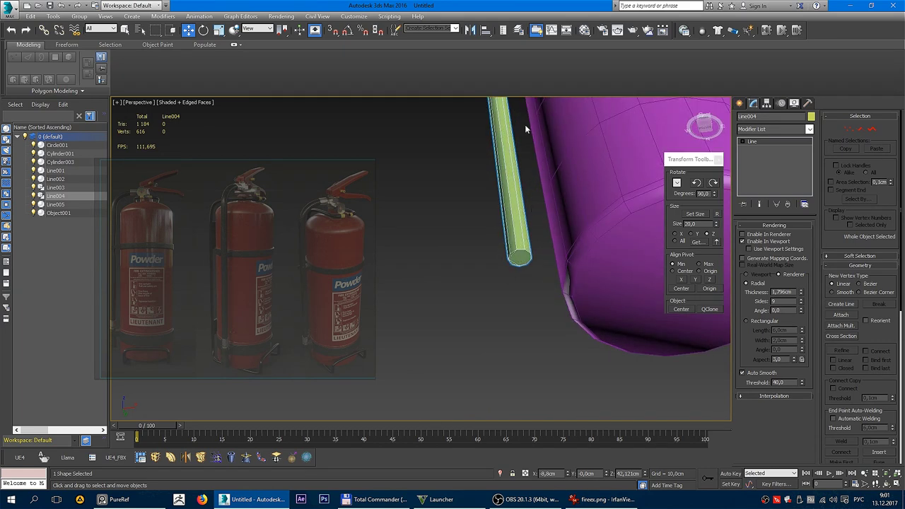
pyautogui.keyDown('alt'); pyautogui.moveTo(525, 125); pyautogui.dragTo(498, 206, button='middle'); pyautogui.keyUp('alt')
pyautogui.rightClick(475, 164)
pyautogui.click(549, 274)
pyautogui.press('F4')
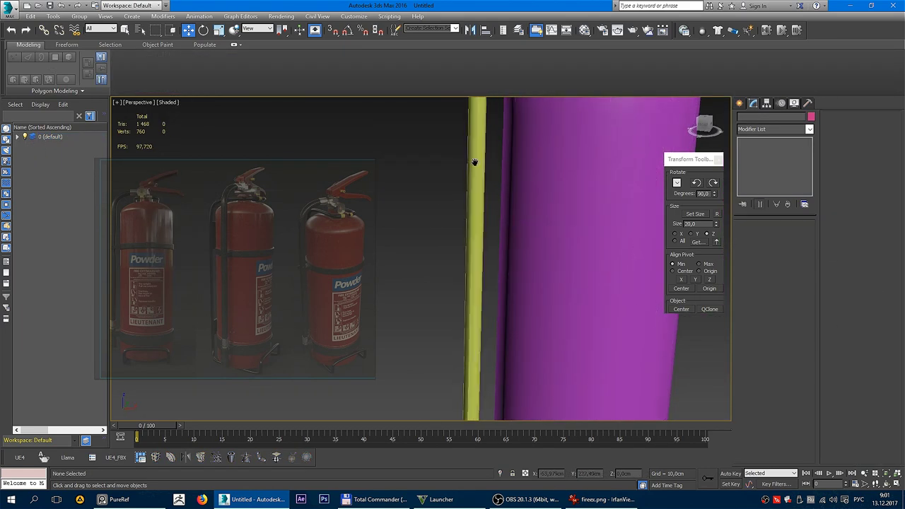
pyautogui.keyDown('alt'); pyautogui.moveTo(439, 200); pyautogui.dragTo(504, 263, button='middle'); pyautogui.keyUp('alt')
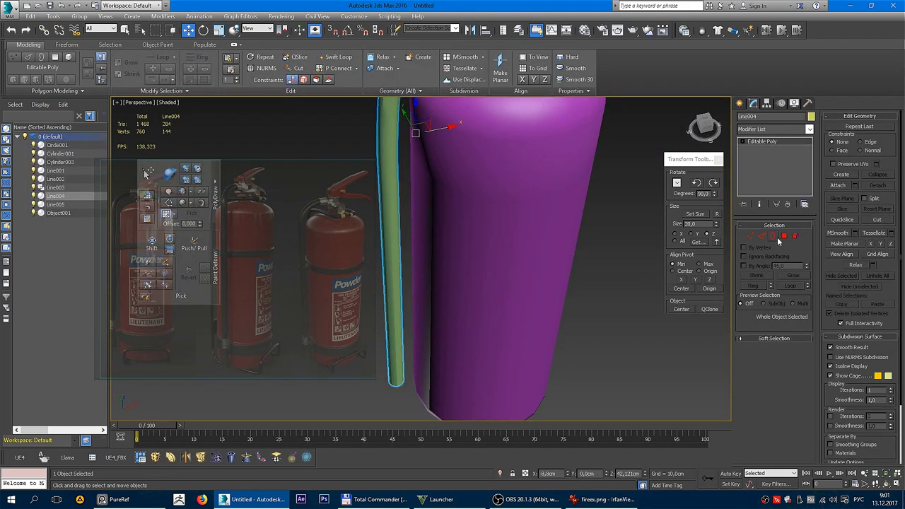
pyautogui.click(784, 236)
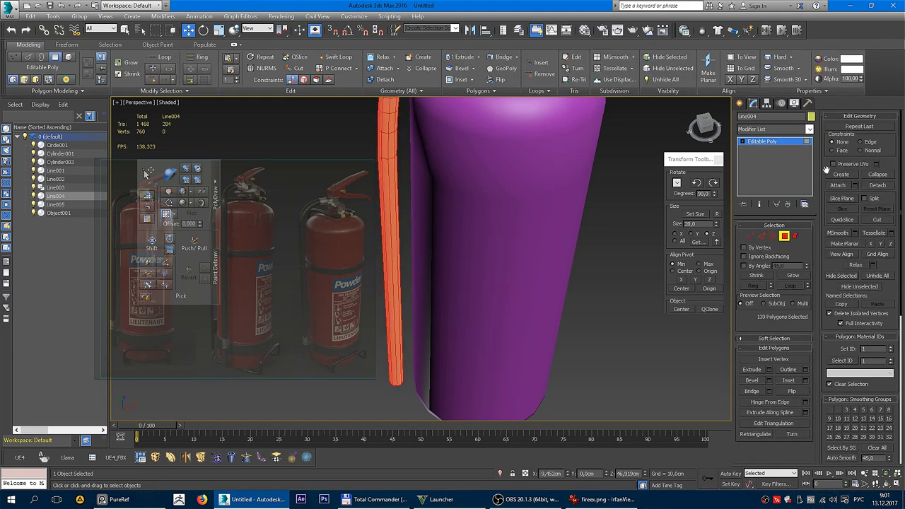
pyautogui.click(784, 235)
pyautogui.click(414, 134)
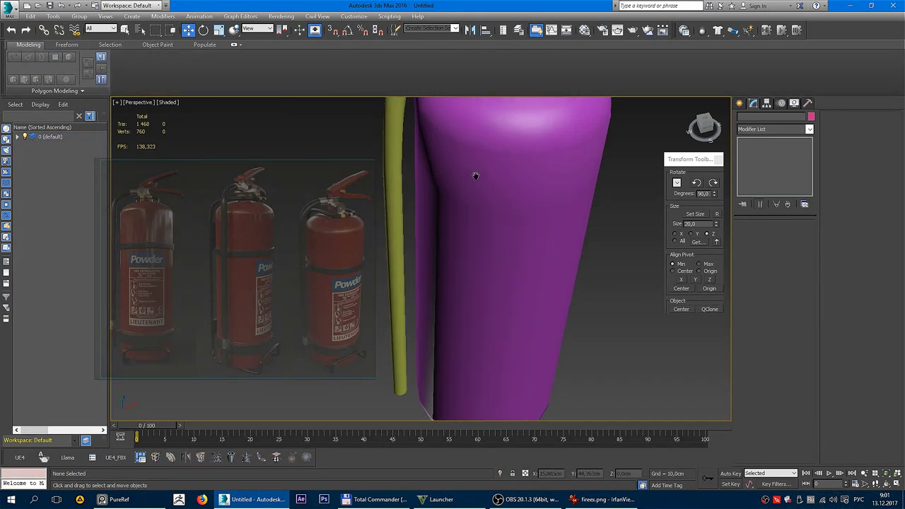
pyautogui.scroll(-3, 475, 177)
pyautogui.moveTo(495, 212)
pyautogui.keyDown('alt'); pyautogui.mouseDown(button='middle')
pyautogui.moveTo(511, 257)
pyautogui.moveTo(586, 203)
pyautogui.moveTo(556, 210)
pyautogui.mouseUp(button='middle'); pyautogui.keyUp('alt')
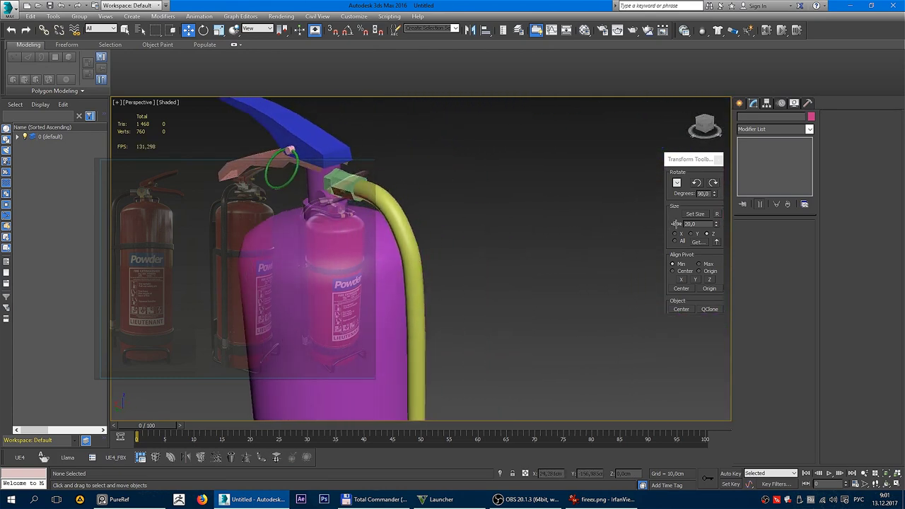
pyautogui.scroll(-3, 556, 211)
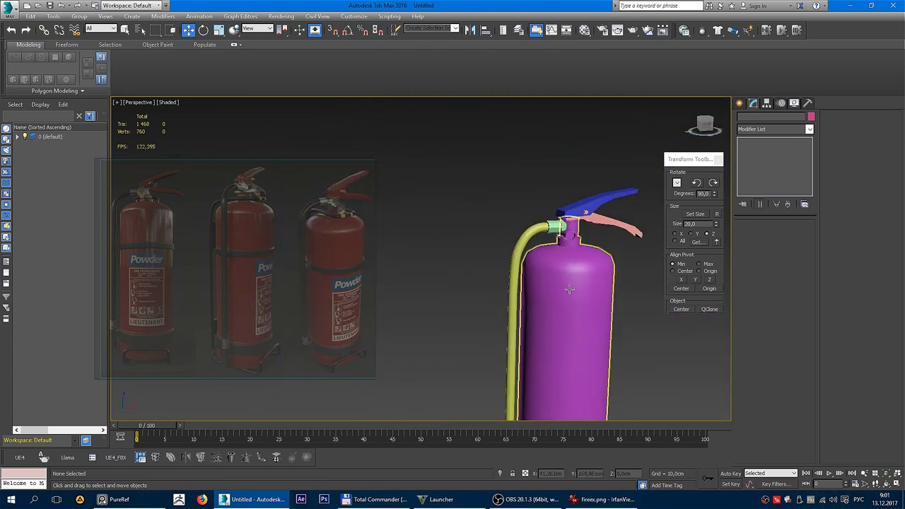
pyautogui.keyDown('alt'); pyautogui.moveTo(571, 278); pyautogui.dragTo(504, 235, button='middle'); pyautogui.keyUp('alt')
pyautogui.scroll(-3, 503, 235)
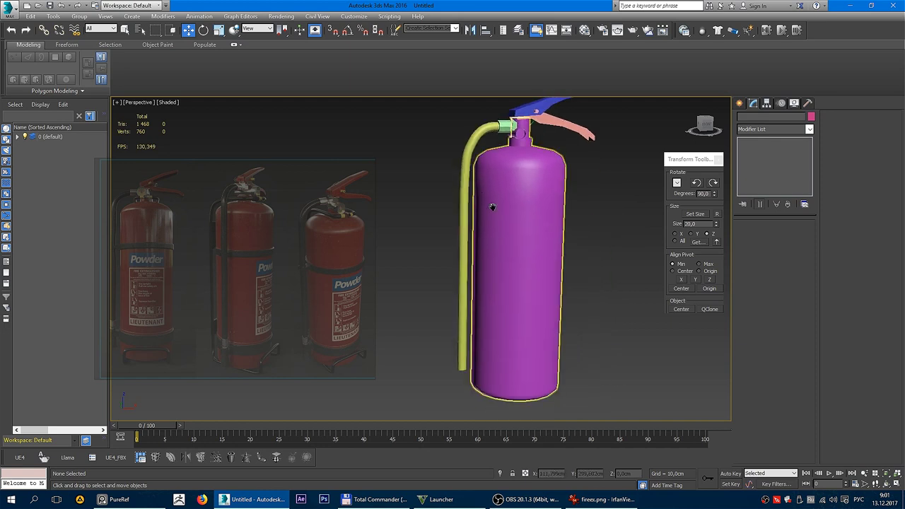
pyautogui.scroll(3, 503, 235)
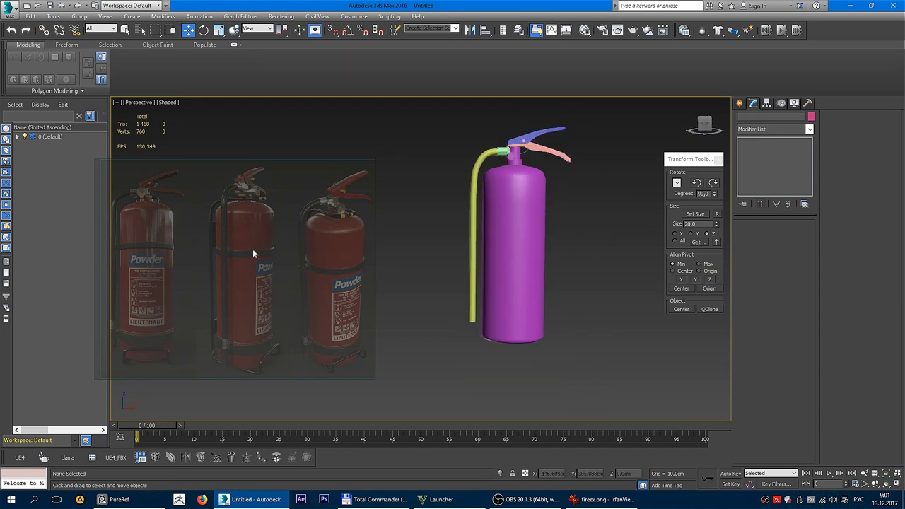
# Select body Cylinder001 in front view with mesh edges shown and prepare edge editing
pyautogui.click(540, 219)
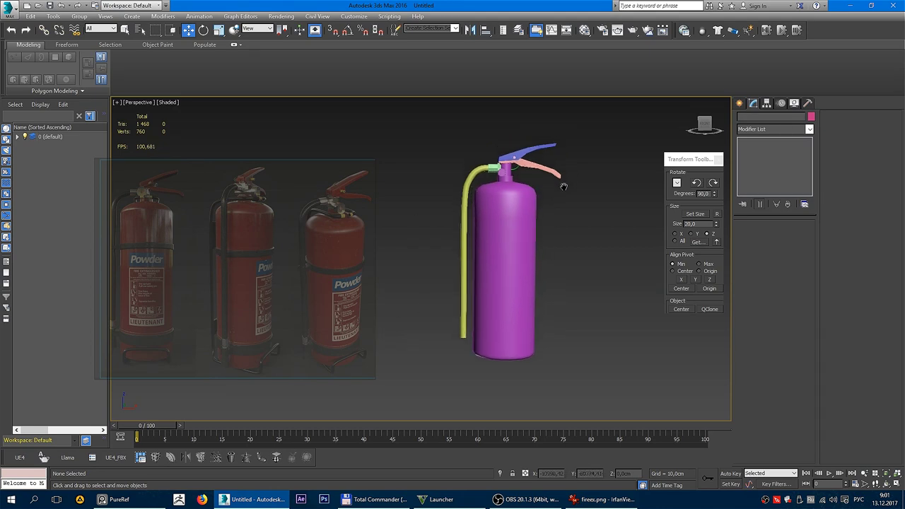
pyautogui.press('f')
pyautogui.press('F4')
pyautogui.click(477, 236)
pyautogui.scroll(-2, 477, 235)
pyautogui.scroll(3, 483, 201)
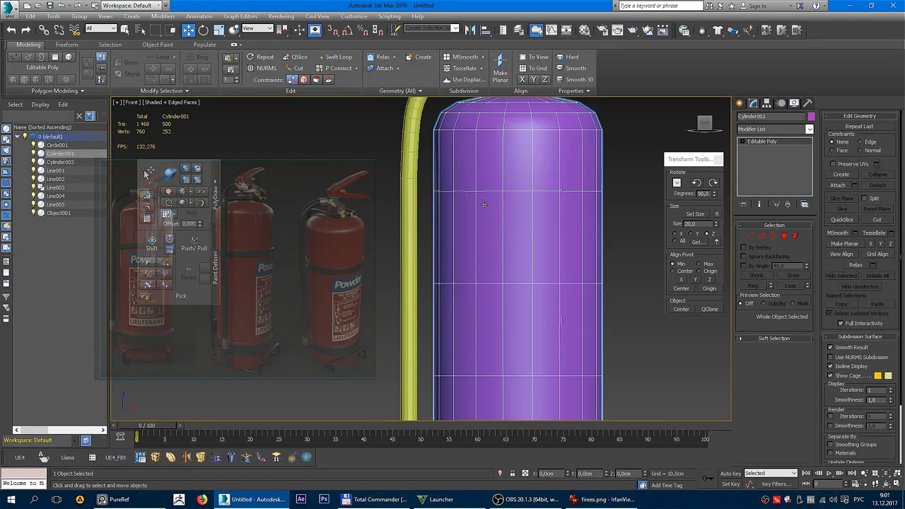
pyautogui.press('2')
pyautogui.click(489, 191)
pyautogui.click(787, 239)
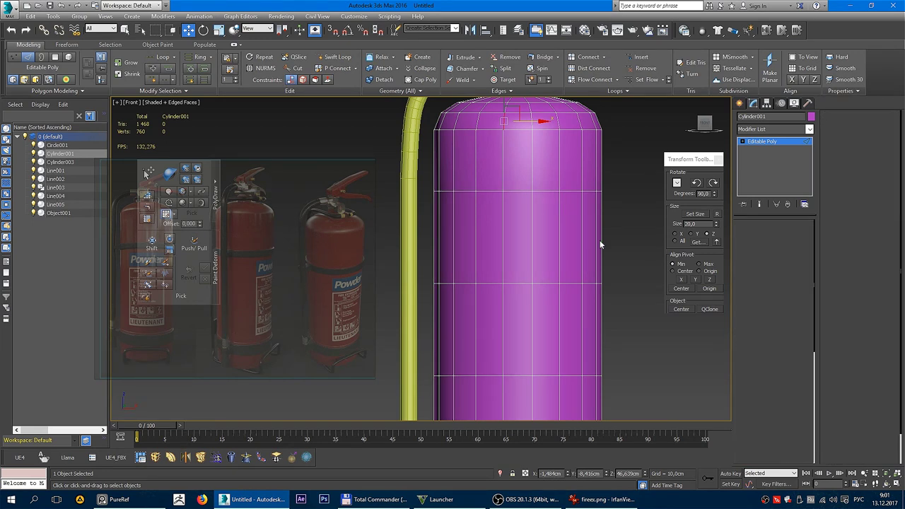
pyautogui.moveTo(618, 225); pyautogui.dragTo(367, 239)
pyautogui.scroll(-4, 547, 260)
pyautogui.moveTo(547, 261); pyautogui.dragTo(543, 235, button='middle')
pyautogui.press('2')
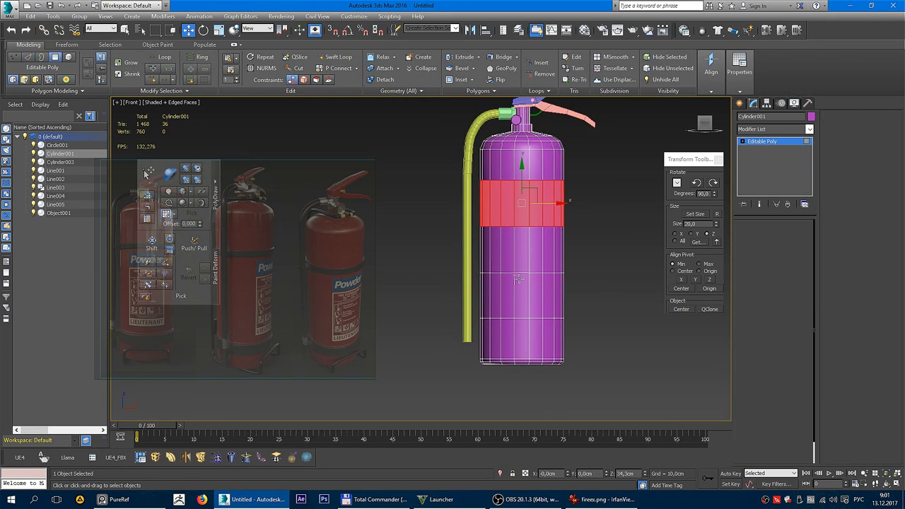
# Remove the mid-body edge loop and pick an edge on the lower body
pyautogui.doubleClick(522, 273)
pyautogui.hotkey('ctrl', 'BackSpace')
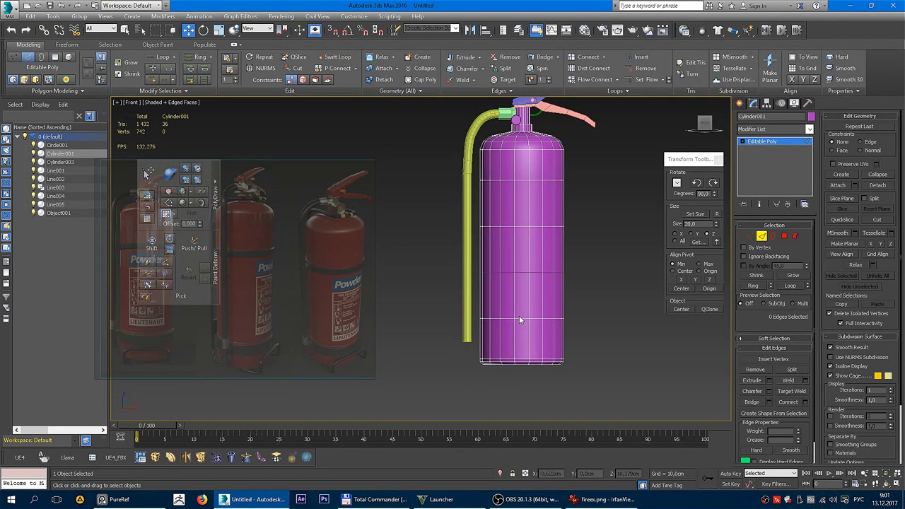
pyautogui.click(522, 318)
pyautogui.press('q')
# In Perspective, select the middle edge loop and an edge on the upper body
pyautogui.click(589, 312)
pyautogui.press('p')
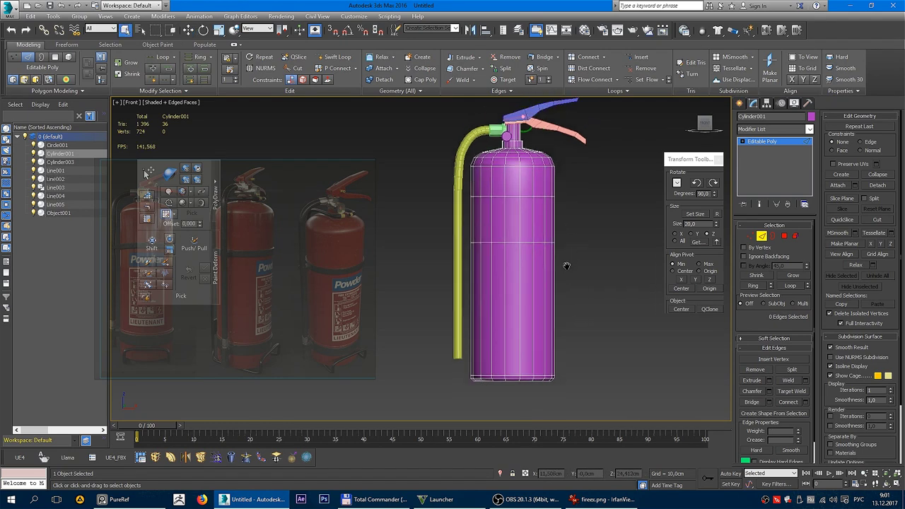
pyautogui.moveTo(589, 312)
pyautogui.keyDown('alt'); pyautogui.mouseDown(button='middle')
pyautogui.moveTo(548, 258)
pyautogui.moveTo(544, 196)
pyautogui.mouseUp(button='middle'); pyautogui.keyUp('alt')
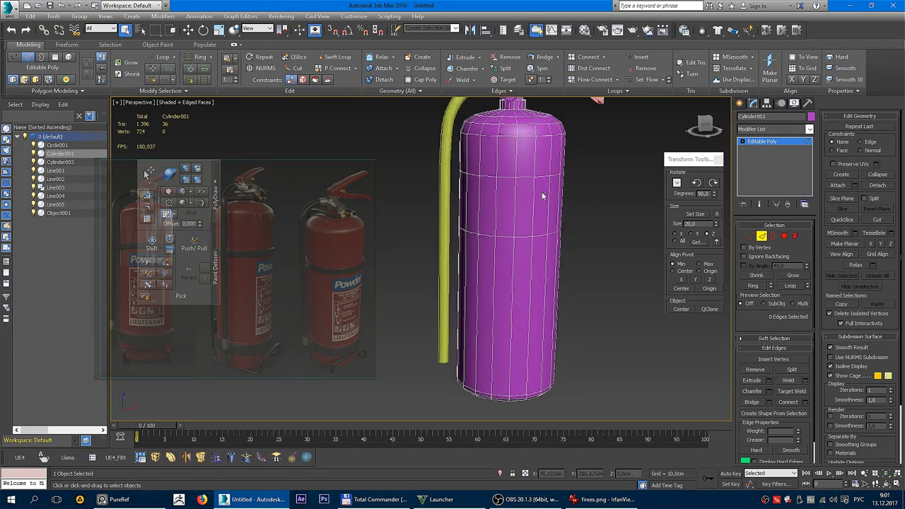
pyautogui.doubleClick(504, 237)
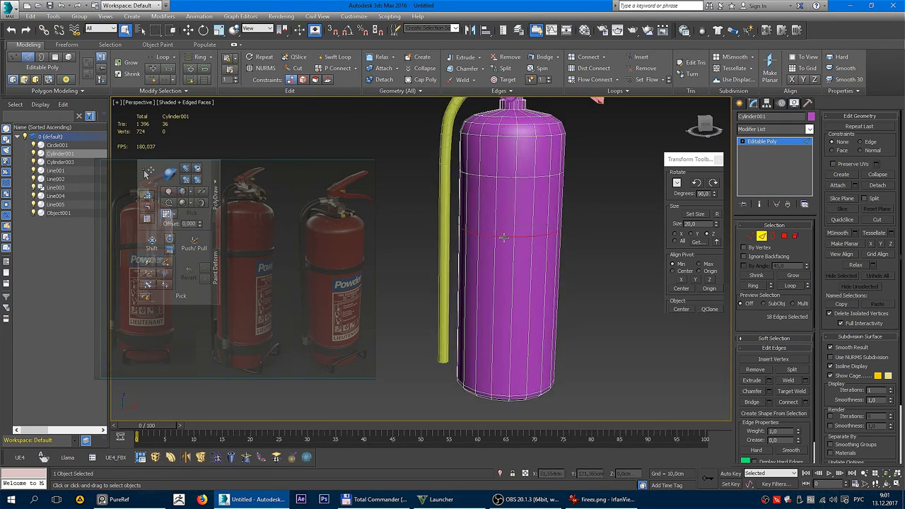
pyautogui.moveTo(526, 246)
pyautogui.keyDown('alt'); pyautogui.mouseDown(button='middle')
pyautogui.moveTo(561, 205)
pyautogui.moveTo(486, 210)
pyautogui.moveTo(501, 205)
pyautogui.mouseUp(button='middle'); pyautogui.keyUp('alt')
pyautogui.click(500, 205)
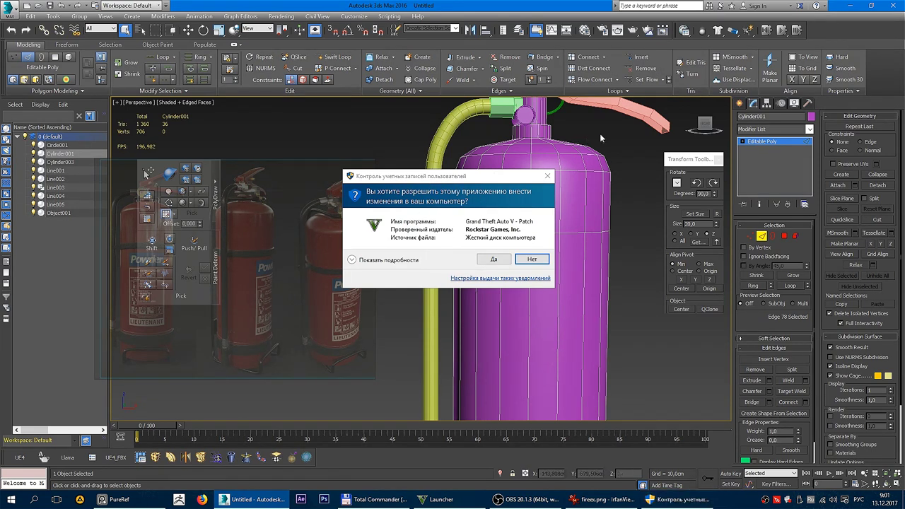
pyautogui.click(577, 138)
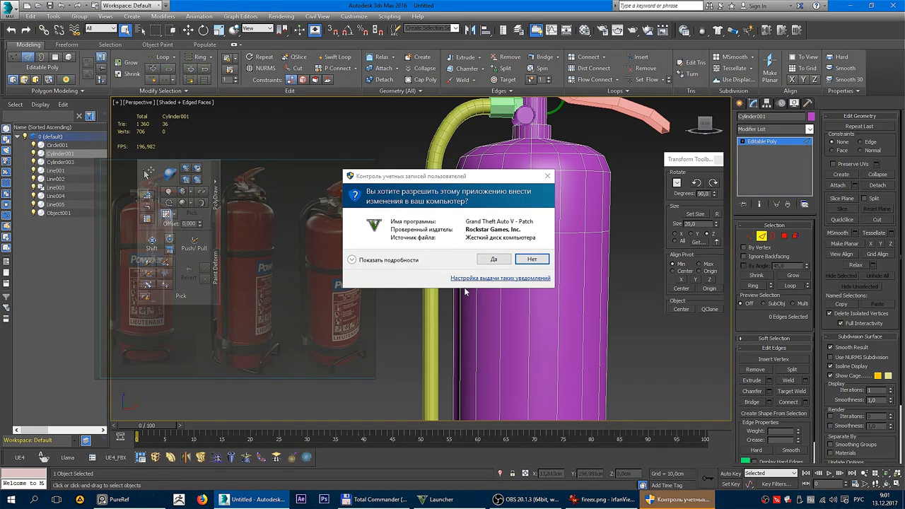
pyautogui.click(499, 263)
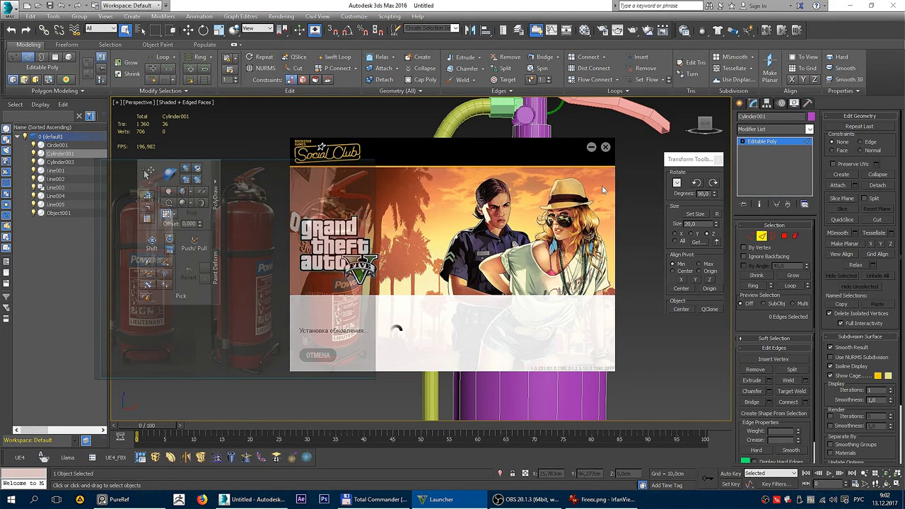
pyautogui.moveTo(640, 162); pyautogui.dragTo(513, 266, button='middle')
# Detach the 18-face ring on the upper body as a clone named Object002
pyautogui.click(784, 236)
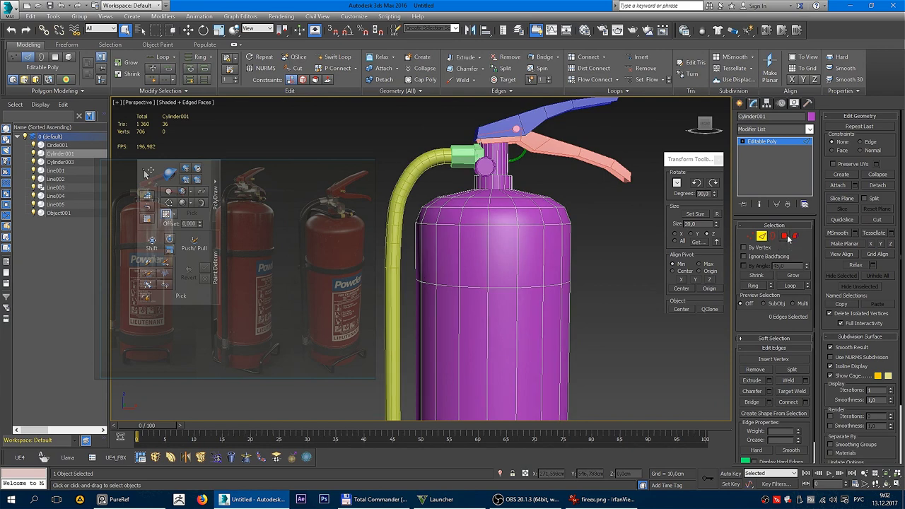
pyautogui.click(493, 340)
pyautogui.click(476, 258)
pyautogui.keyDown('shift'); pyautogui.click(493, 262); pyautogui.keyUp('shift')
pyautogui.moveTo(493, 304); pyautogui.dragTo(493, 265, button='middle')
pyautogui.scroll(-3, 493, 265)
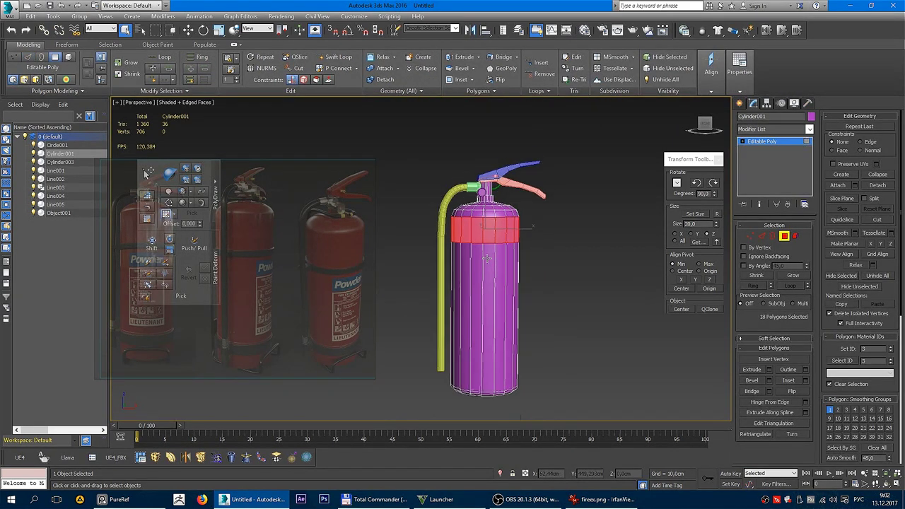
pyautogui.scroll(3, 493, 266)
pyautogui.press('w')
pyautogui.keyDown('shift'); pyautogui.moveTo(495, 226); pyautogui.dragTo(471, 264); pyautogui.keyUp('shift')
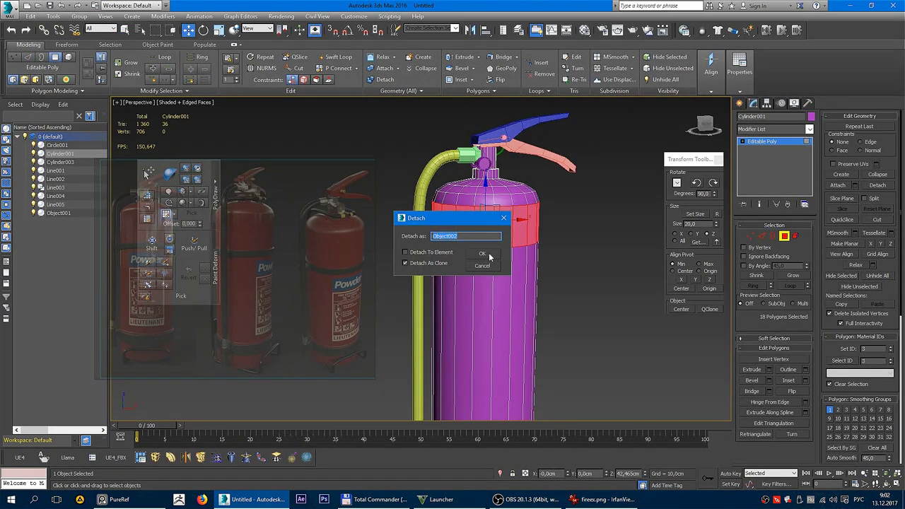
pyautogui.click(482, 253)
# Lower Object002's top row of vertices in front view to make it a thin band
pyautogui.click(785, 236)
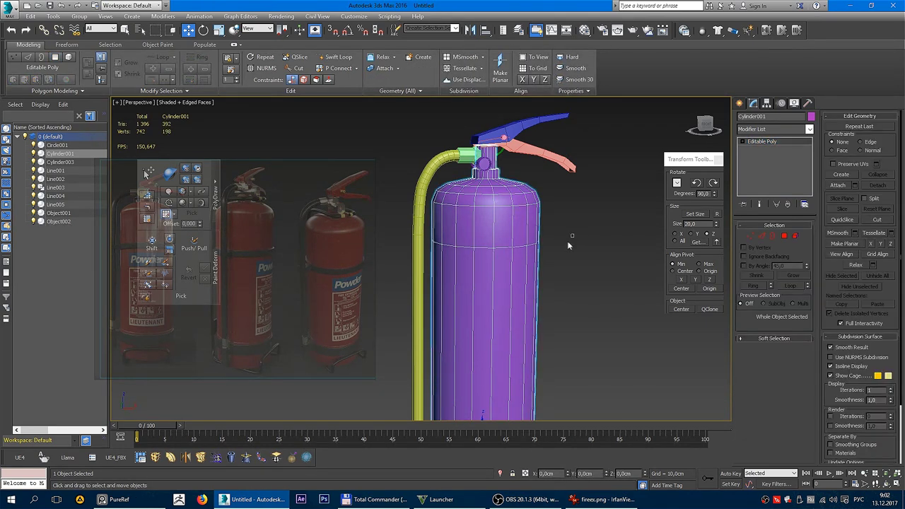
pyautogui.click(597, 293)
pyautogui.click(495, 213)
pyautogui.press('f')
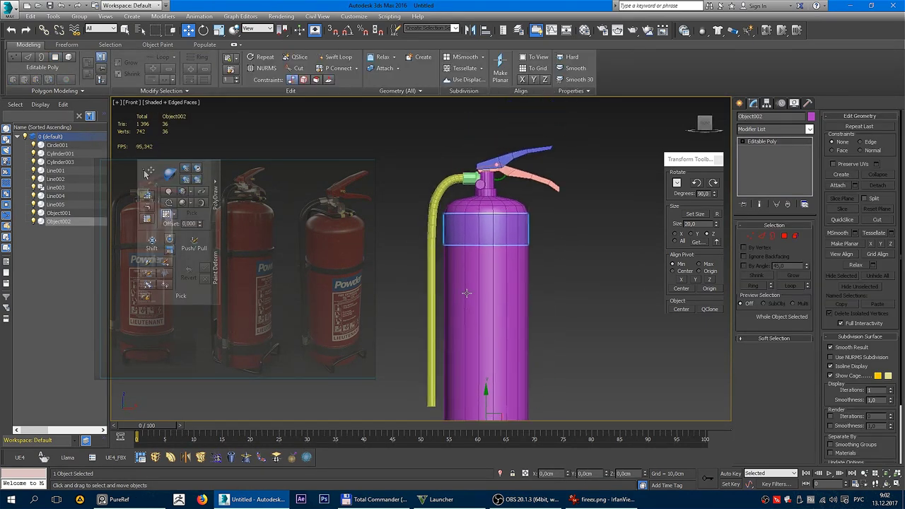
pyautogui.scroll(3, 516, 213)
pyautogui.press('1')
pyautogui.moveTo(410, 195); pyautogui.dragTo(635, 229)
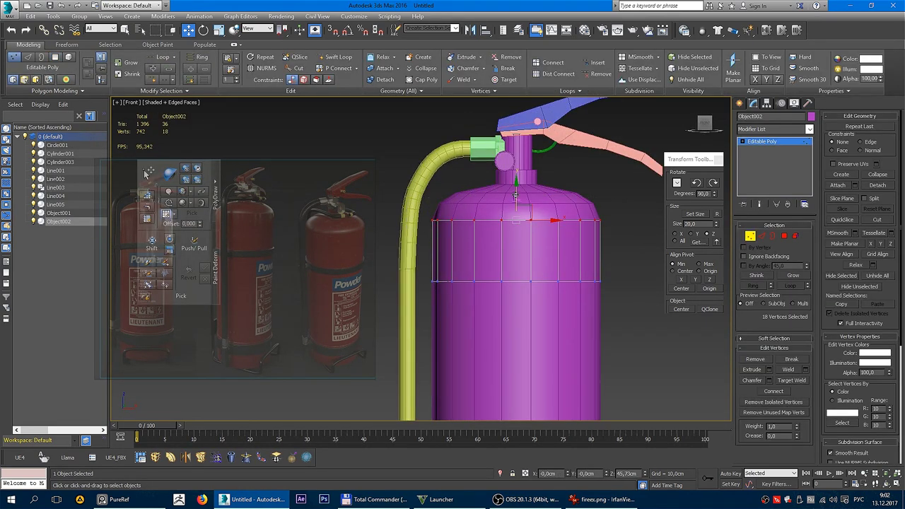
pyautogui.moveTo(515, 192); pyautogui.dragTo(515, 244)
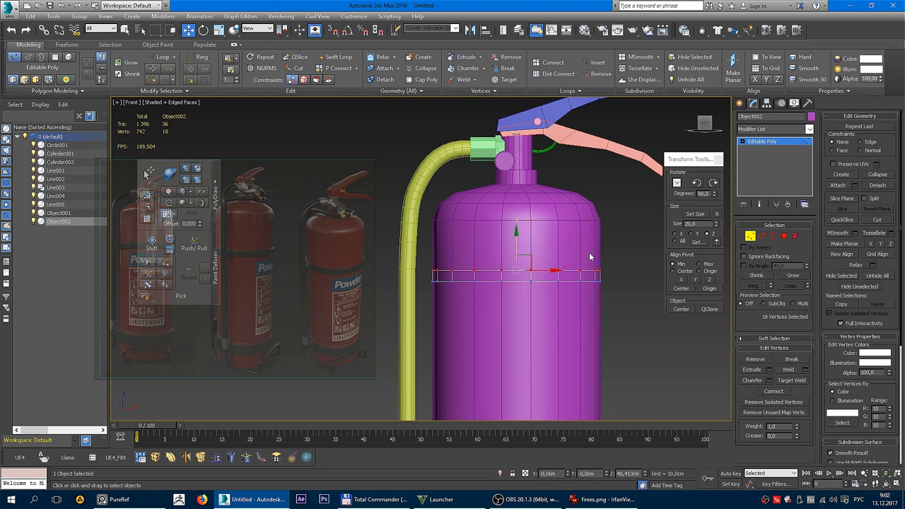
pyautogui.click(750, 236)
pyautogui.press('p')
pyautogui.moveTo(611, 247)
pyautogui.keyDown('alt'); pyautogui.mouseDown(button='middle')
pyautogui.moveTo(564, 278)
pyautogui.moveTo(500, 278)
pyautogui.mouseUp(button='middle'); pyautogui.keyUp('alt')
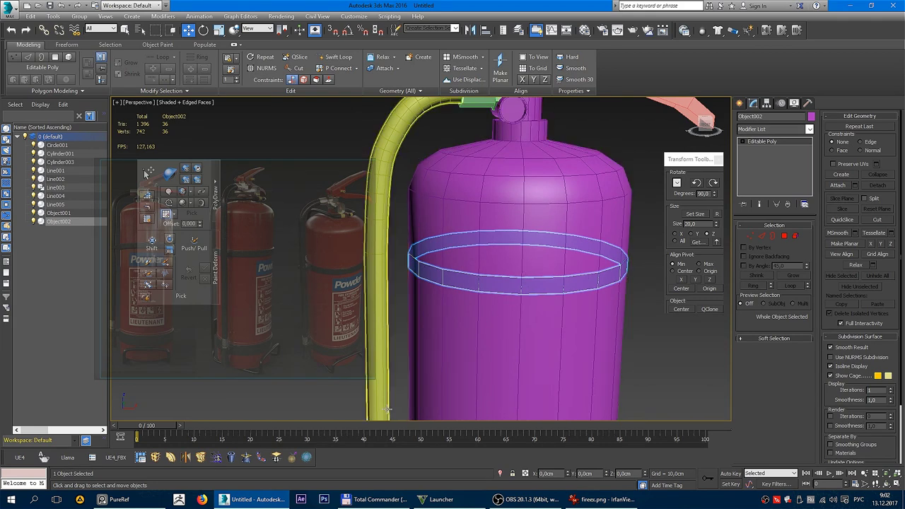
pyautogui.scroll(1, 495, 265)
pyautogui.scroll(-6, 465, 269)
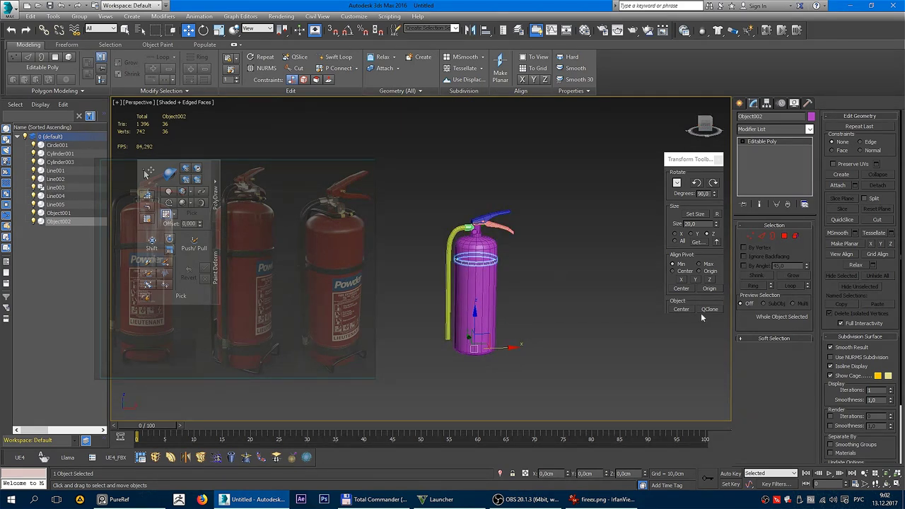
# Give band Object002 a Shell modifier with 0.25 cm outer amount, then delete it
pyautogui.press('z')
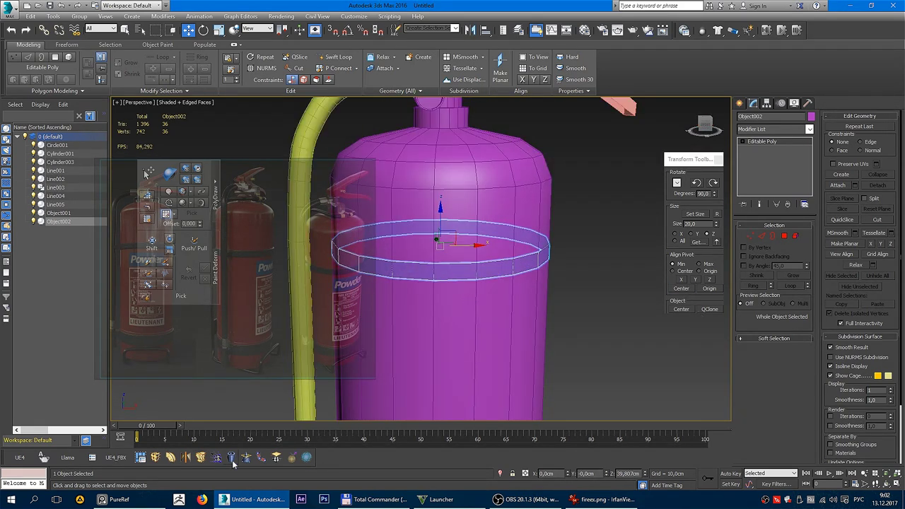
pyautogui.click(232, 459)
pyautogui.click(806, 250)
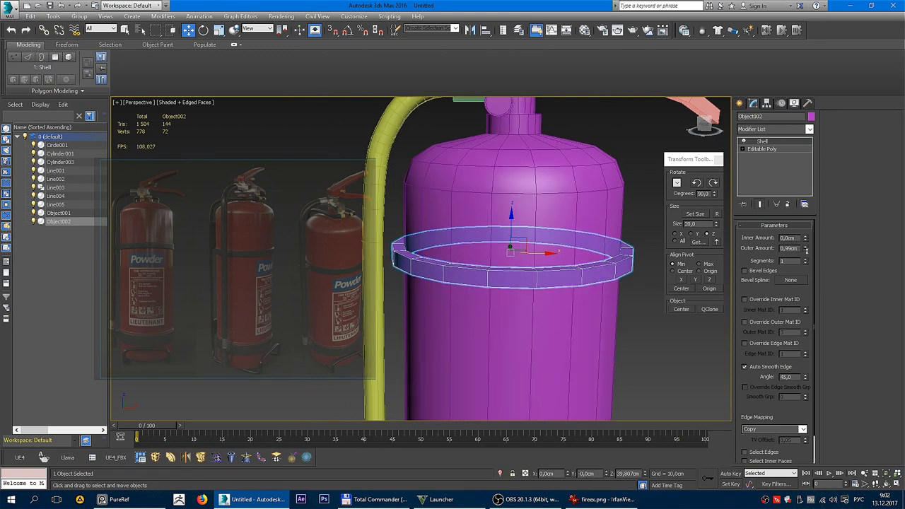
pyautogui.moveTo(806, 250); pyautogui.dragTo(805, 285)
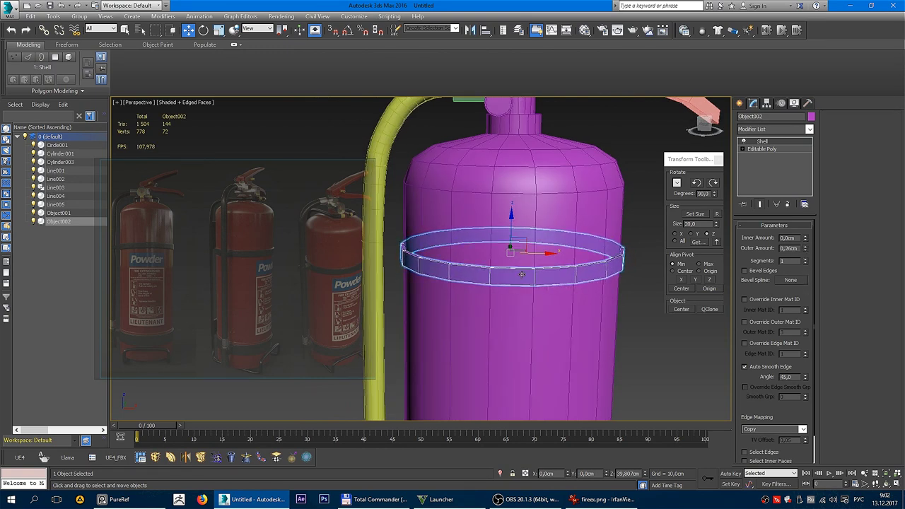
pyautogui.keyDown('alt'); pyautogui.moveTo(522, 275); pyautogui.dragTo(451, 281, button='middle'); pyautogui.keyUp('alt')
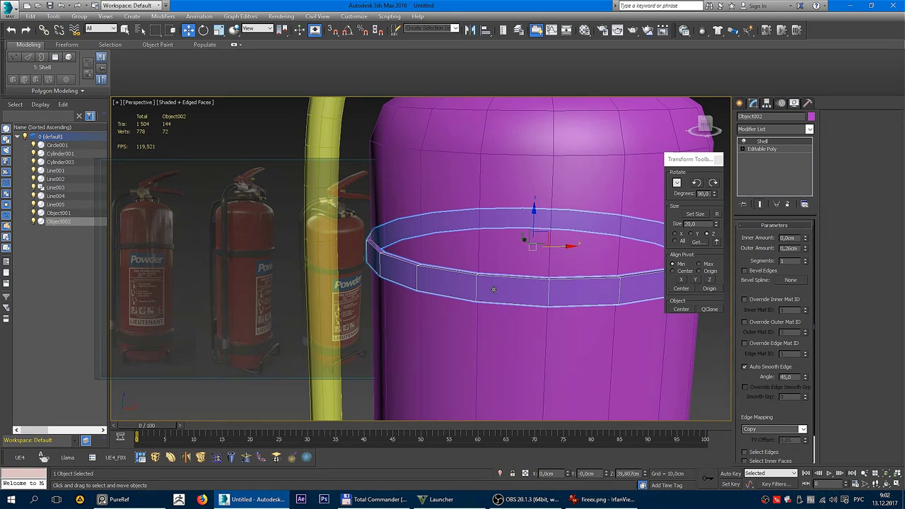
pyautogui.press('Delete')
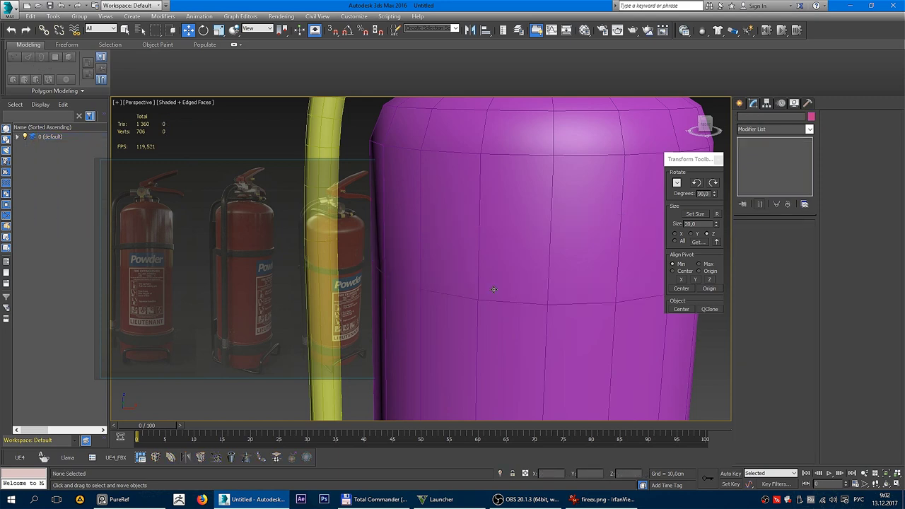
# Select the edge loops near the top and bottom of the extinguisher body
pyautogui.click(493, 289)
pyautogui.scroll(-5, 530, 280)
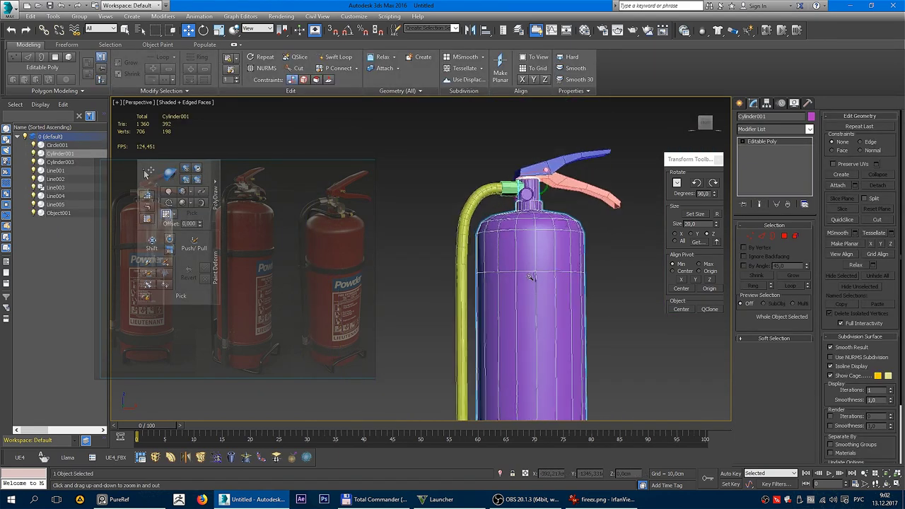
pyautogui.press('2')
pyautogui.doubleClick(534, 272)
pyautogui.scroll(-2, 512, 253)
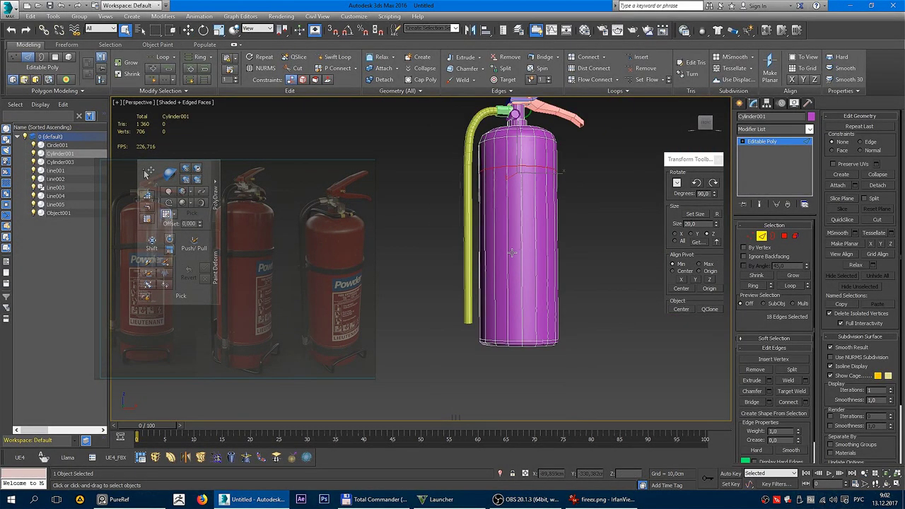
pyautogui.moveTo(617, 279); pyautogui.dragTo(616, 279)
pyautogui.press('w')
pyautogui.hotkey('ctrl', 'shift', 'e')
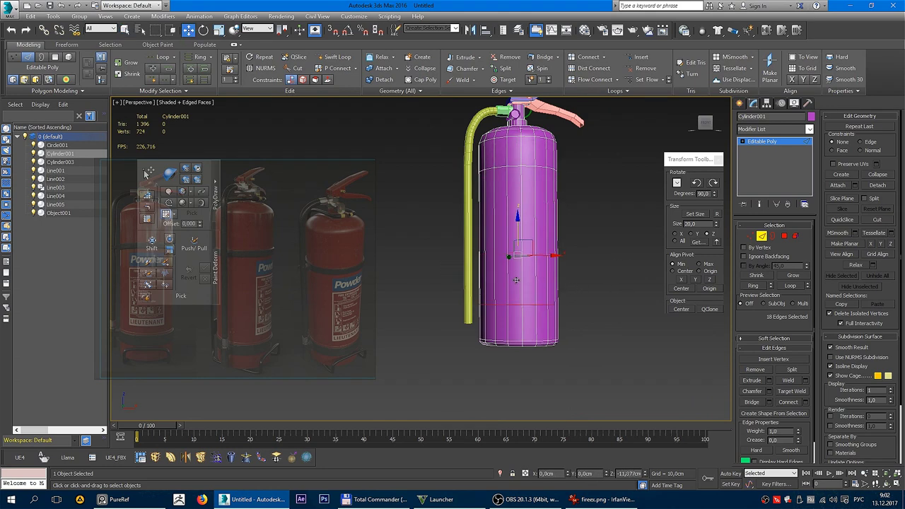
pyautogui.scroll(3, 518, 285)
pyautogui.doubleClick(536, 177)
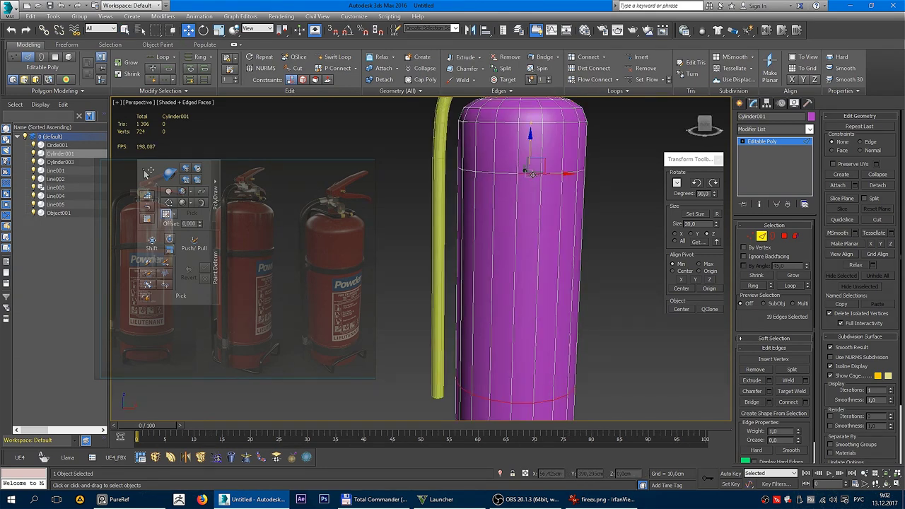
pyautogui.scroll(-1, 528, 253)
pyautogui.keyDown('ctrl'); pyautogui.keyDown('alt'); pyautogui.moveTo(527, 253); pyautogui.dragTo(526, 330, button='middle'); pyautogui.keyUp('alt'); pyautogui.keyUp('ctrl')
pyautogui.keyDown('ctrl'); pyautogui.doubleClick(537, 377); pyautogui.keyUp('ctrl')
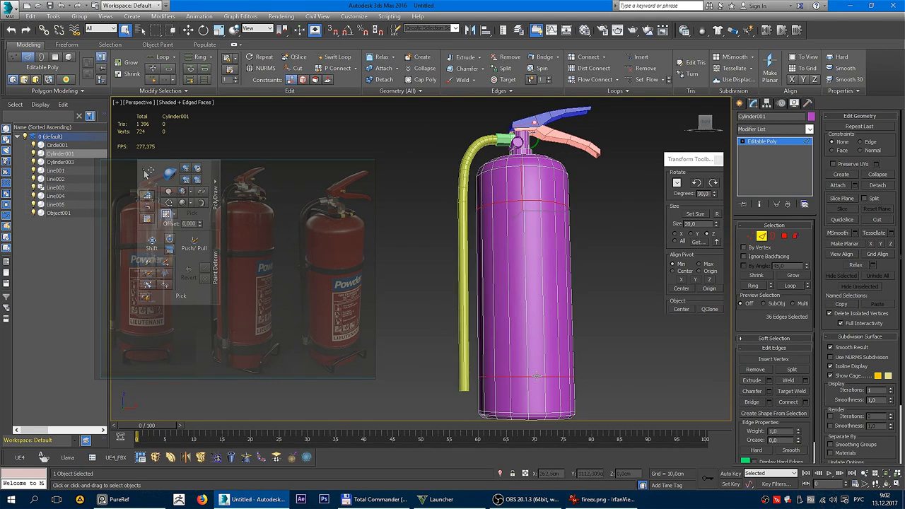
# Chamfer both loops with 1 segment at 0.662 cm, then pick a polygon of the upper band
pyautogui.click(770, 392)
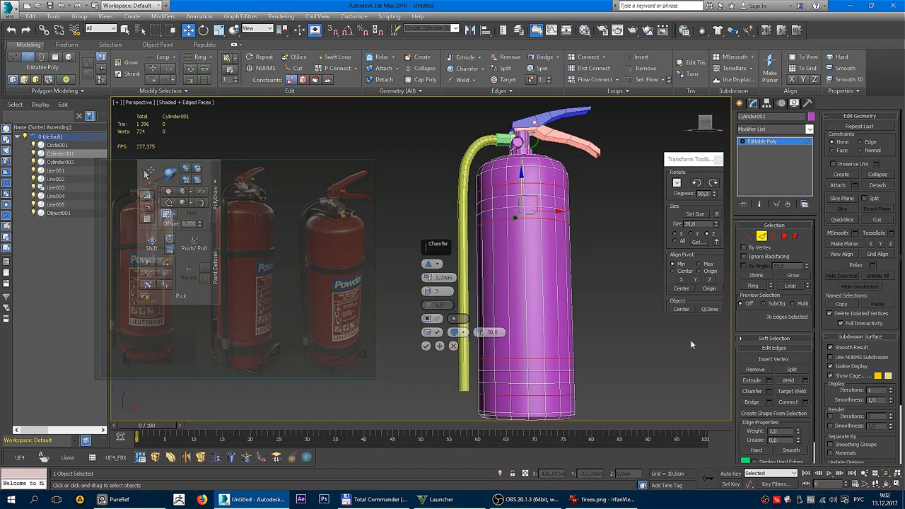
pyautogui.rightClick(429, 295)
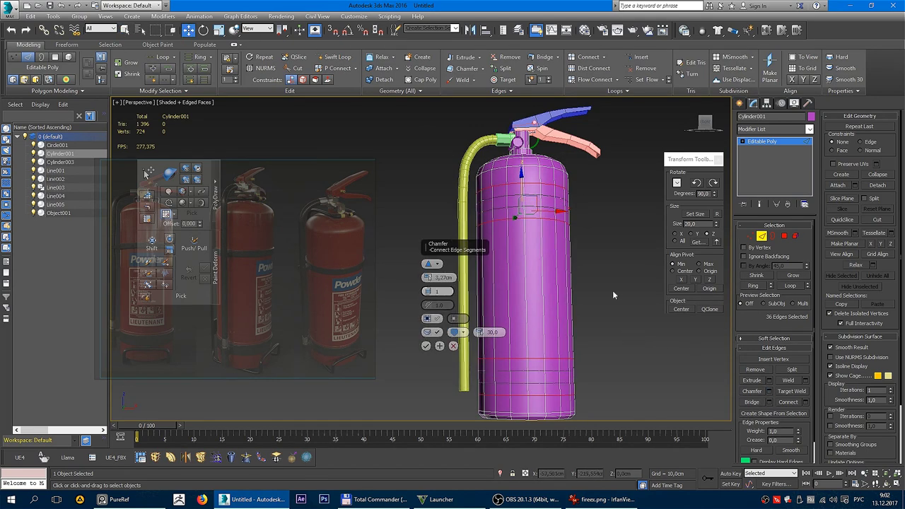
pyautogui.keyDown('alt'); pyautogui.moveTo(614, 296); pyautogui.dragTo(495, 289, button='middle'); pyautogui.keyUp('alt')
pyautogui.moveTo(427, 278); pyautogui.dragTo(428, 286)
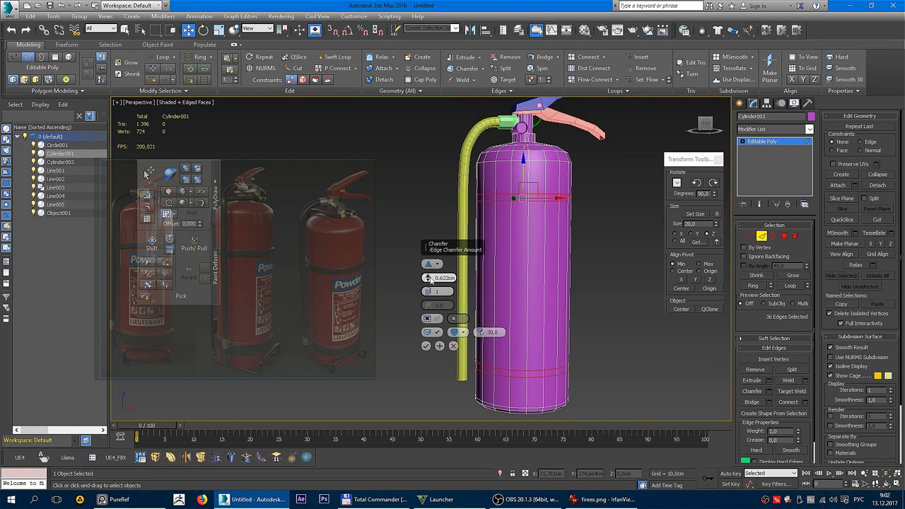
pyautogui.moveTo(428, 277); pyautogui.dragTo(428, 275)
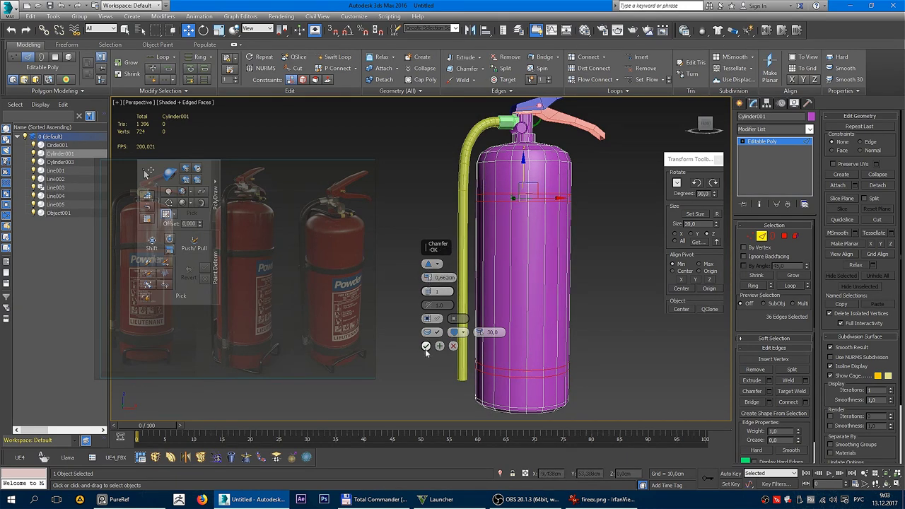
pyautogui.click(427, 346)
pyautogui.scroll(2, 517, 213)
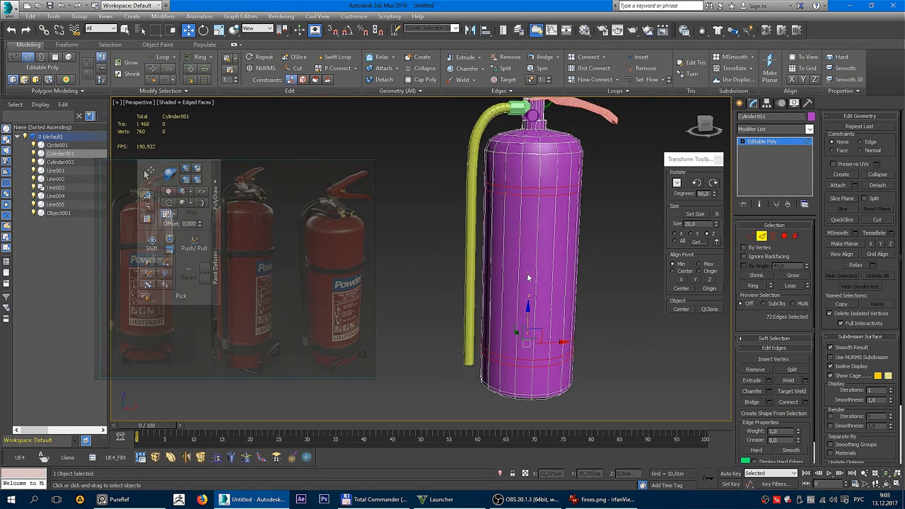
pyautogui.scroll(4, 524, 202)
pyautogui.press('4')
pyautogui.click(533, 190)
# Select both thin polygon rings on the extinguisher body as full rings
pyautogui.keyDown('shift'); pyautogui.click(492, 187); pyautogui.keyUp('shift')
pyautogui.scroll(-5, 496, 212)
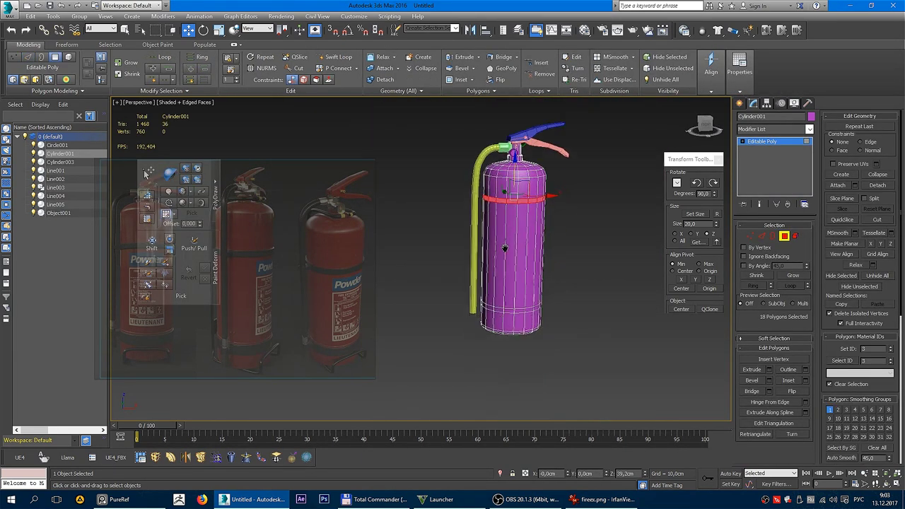
pyautogui.scroll(-2, 514, 303)
pyautogui.press('q')
pyautogui.keyDown('shift'); pyautogui.click(499, 297); pyautogui.keyUp('shift')
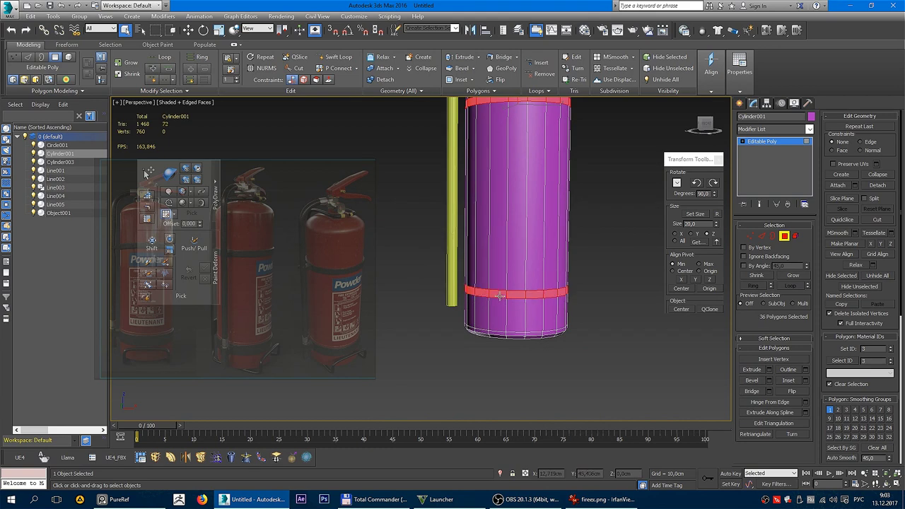
# Bevel the two rings outward by Local Normal with a height of 0.375 cm
pyautogui.click(770, 382)
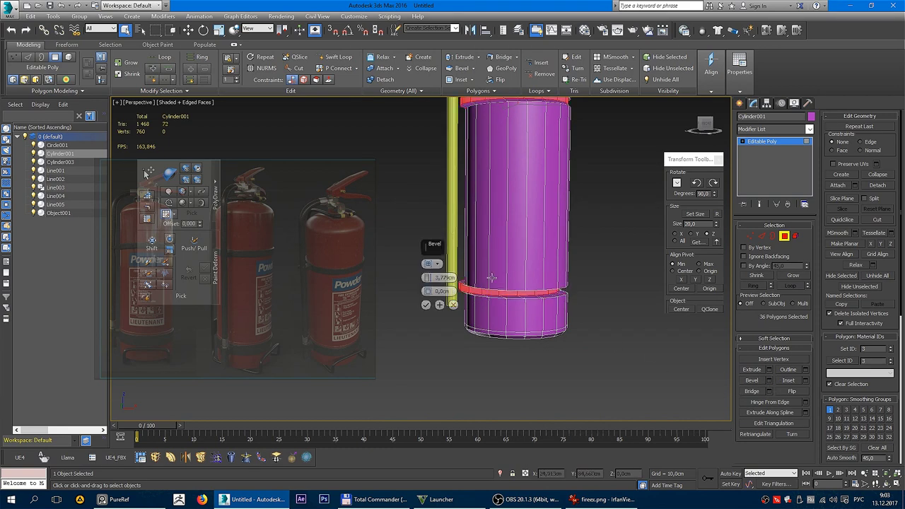
pyautogui.click(429, 264)
pyautogui.keyDown('alt'); pyautogui.moveTo(452, 265); pyautogui.dragTo(541, 251, button='middle'); pyautogui.keyUp('alt')
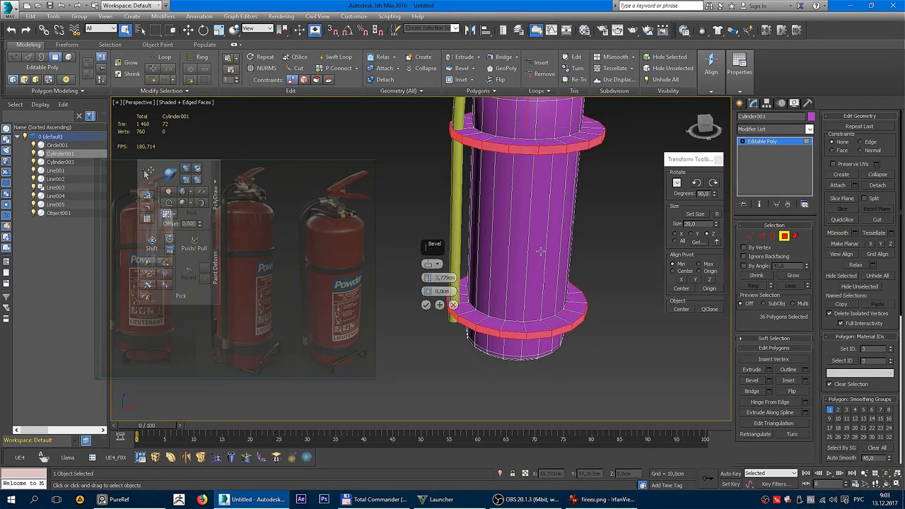
pyautogui.scroll(3, 540, 251)
pyautogui.keyDown('alt'); pyautogui.moveTo(533, 319); pyautogui.dragTo(446, 292, button='middle'); pyautogui.keyUp('alt')
pyautogui.moveTo(427, 278); pyautogui.dragTo(428, 287)
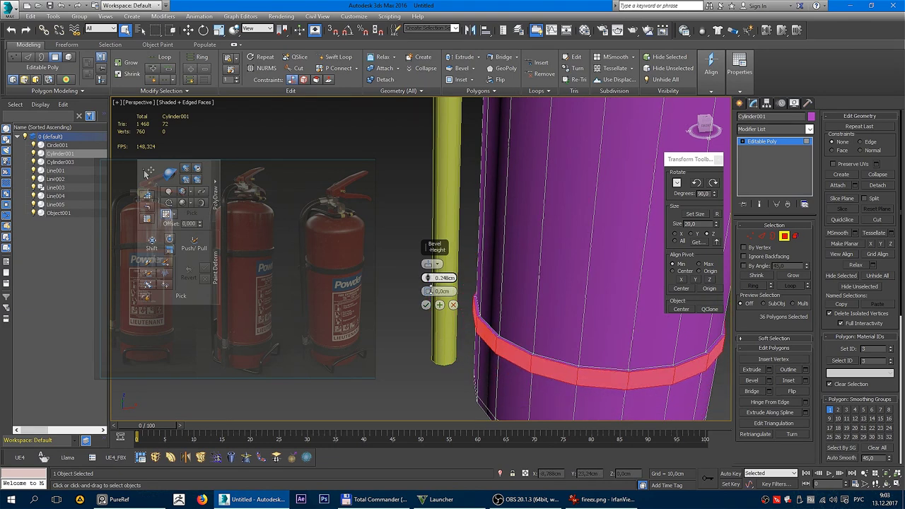
pyautogui.scroll(-5, 587, 271)
pyautogui.scroll(-3, 587, 271)
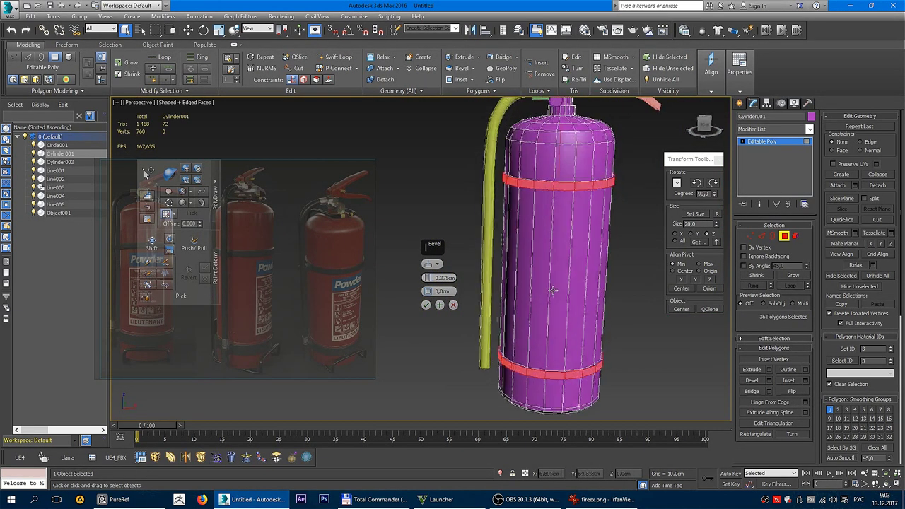
pyautogui.click(426, 305)
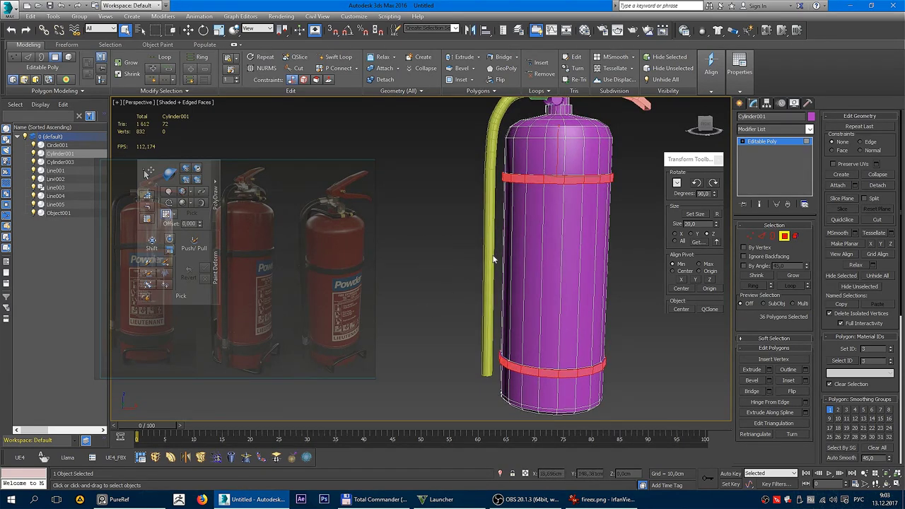
# Deselect the extinguisher body and select the hose object Line004
pyautogui.click(640, 236)
pyautogui.press('F4')
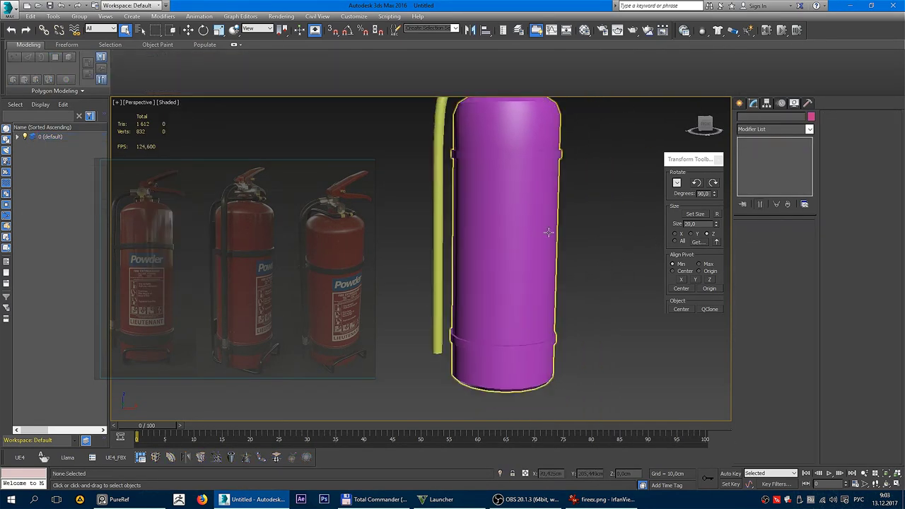
pyautogui.keyDown('alt'); pyautogui.moveTo(641, 235); pyautogui.dragTo(533, 269, button='middle'); pyautogui.keyUp('alt')
pyautogui.scroll(-5, 533, 269)
pyautogui.scroll(4, 532, 267)
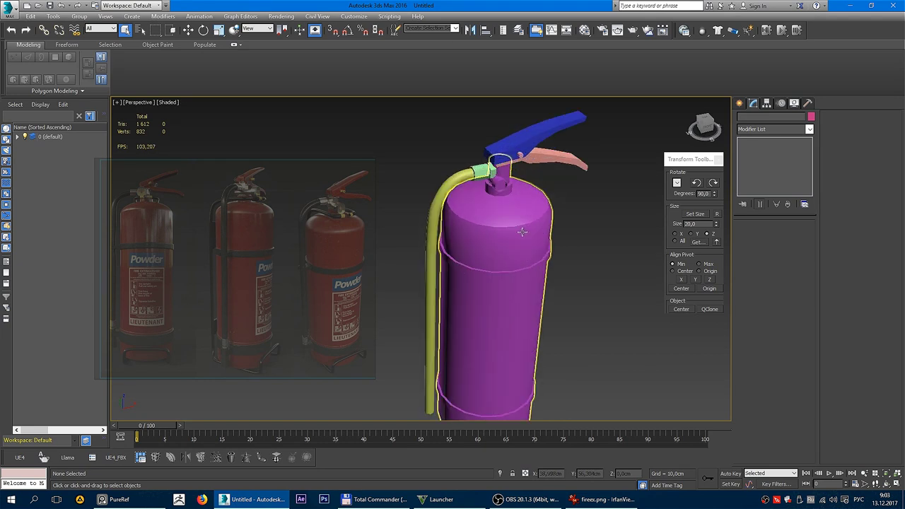
pyautogui.scroll(3, 438, 262)
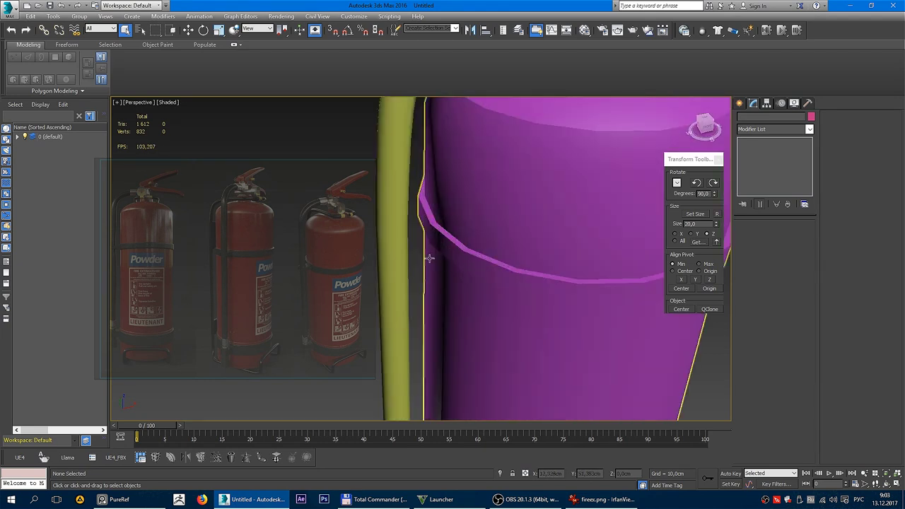
pyautogui.scroll(2, 439, 237)
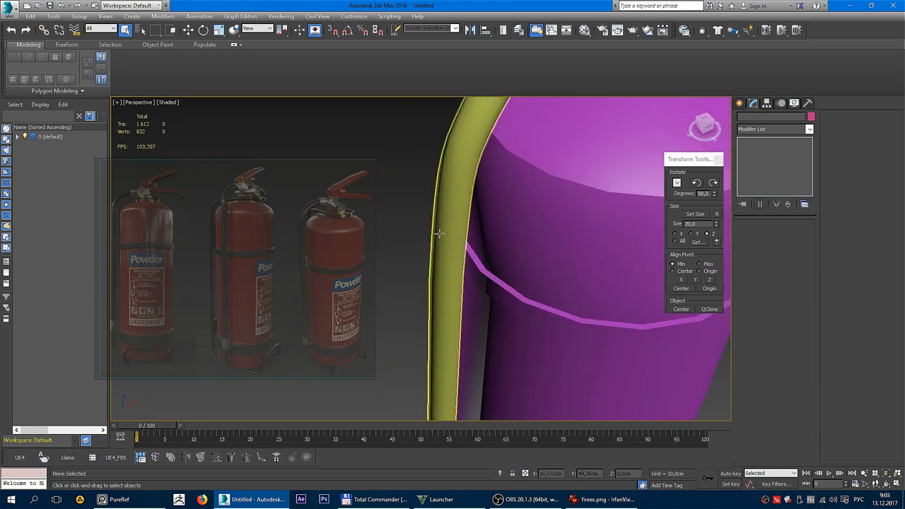
pyautogui.press('F4')
pyautogui.click(447, 270)
pyautogui.keyDown('alt'); pyautogui.moveTo(447, 270); pyautogui.dragTo(429, 228, button='middle'); pyautogui.keyUp('alt')
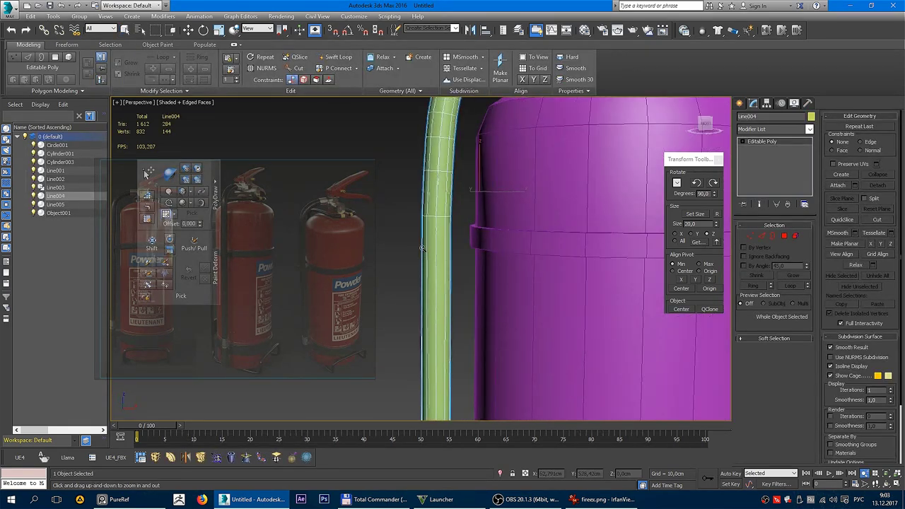
pyautogui.scroll(-3, 429, 229)
# Detach the lower hose polygons as a clone
pyautogui.press('4')
pyautogui.click(451, 235)
pyautogui.press('f')
pyautogui.scroll(3, 442, 224)
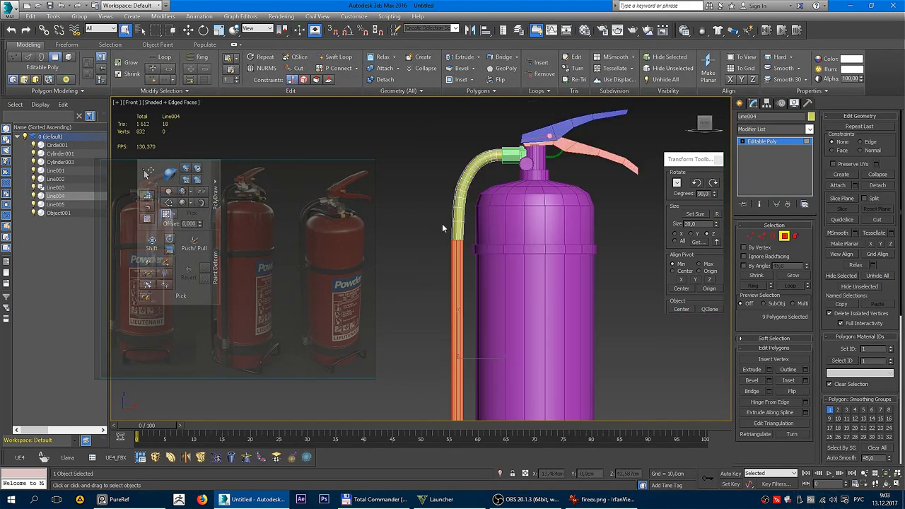
pyautogui.scroll(2, 481, 339)
pyautogui.rightClick(475, 297)
pyautogui.click(436, 288)
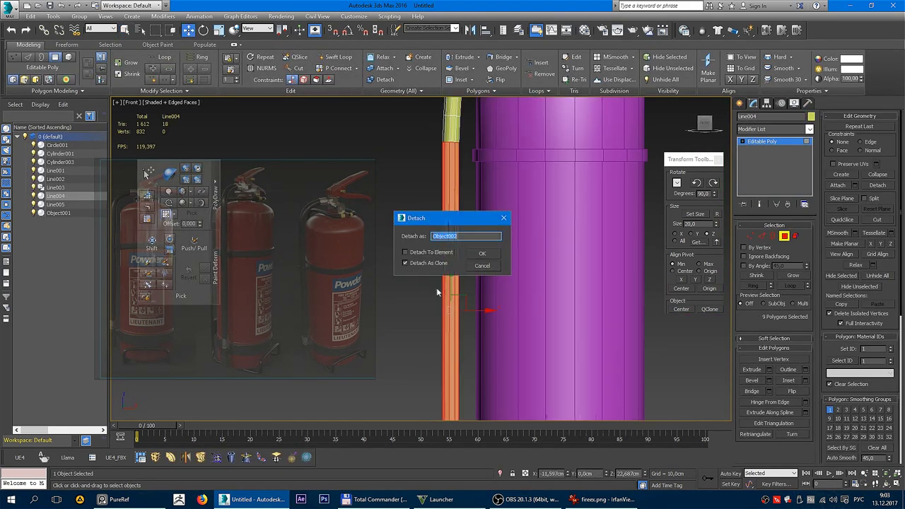
pyautogui.click(482, 255)
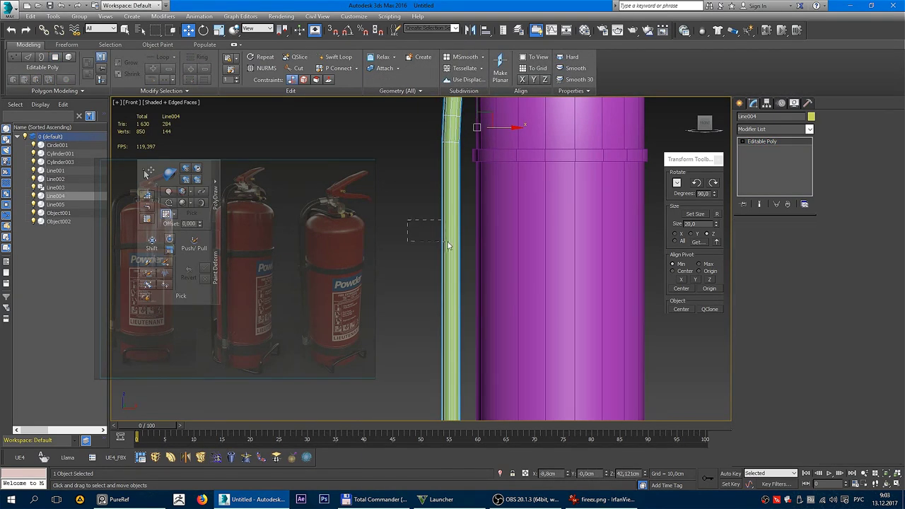
# Select the new Object002 copy and pick a ring of its vertices
pyautogui.moveTo(423, 106); pyautogui.dragTo(456, 132)
pyautogui.click(456, 177)
pyautogui.press('p')
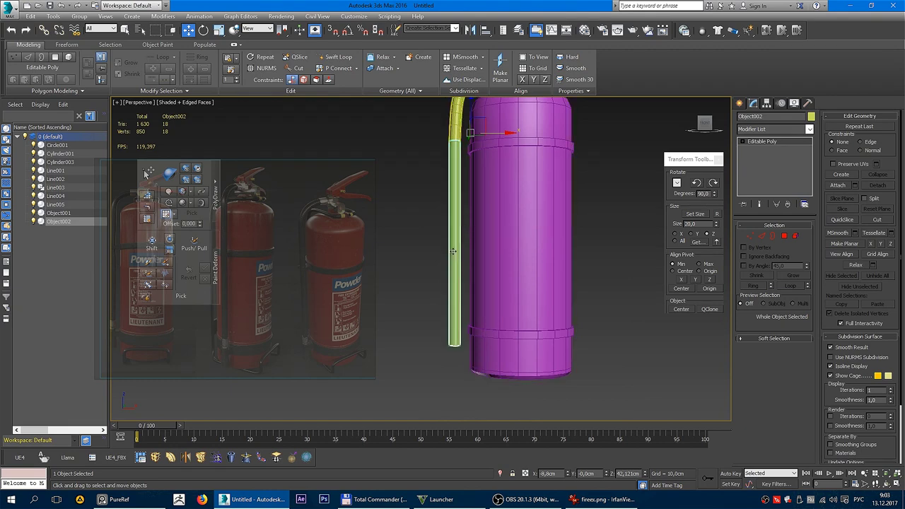
pyautogui.press('1')
pyautogui.moveTo(408, 299); pyautogui.dragTo(511, 387)
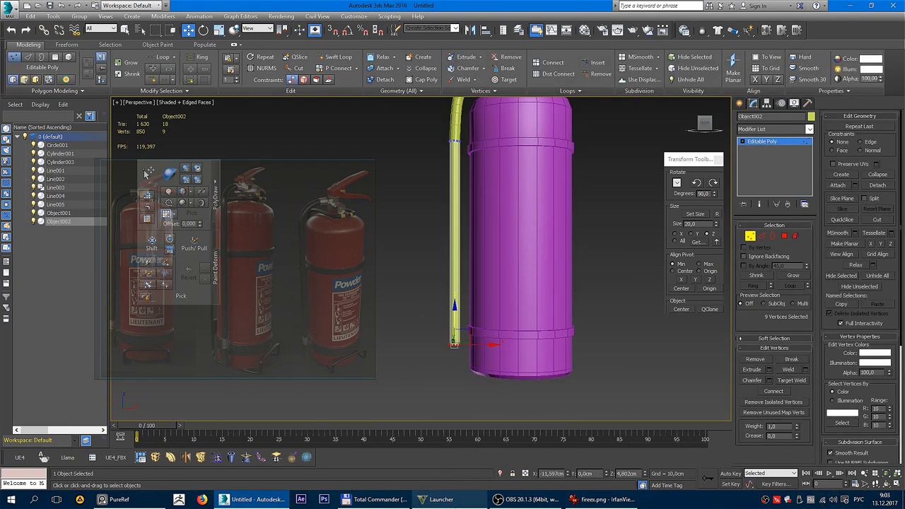
# Close the pop-up game launcher and reframe the hose piece in Front and Perspective views
pyautogui.click(455, 501)
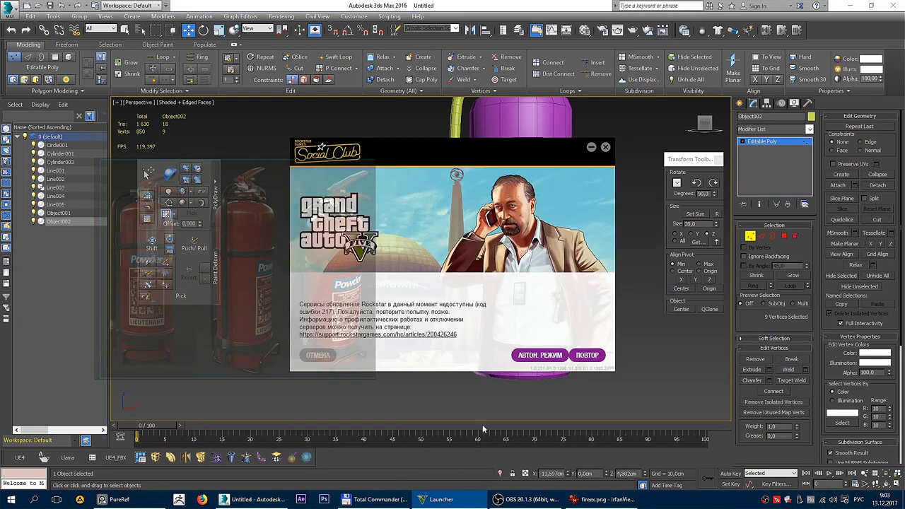
pyautogui.click(607, 148)
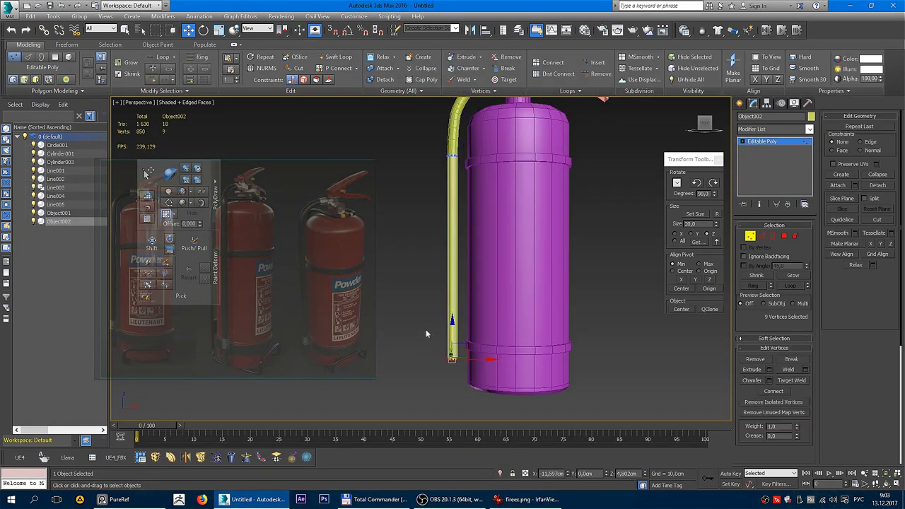
pyautogui.press('f')
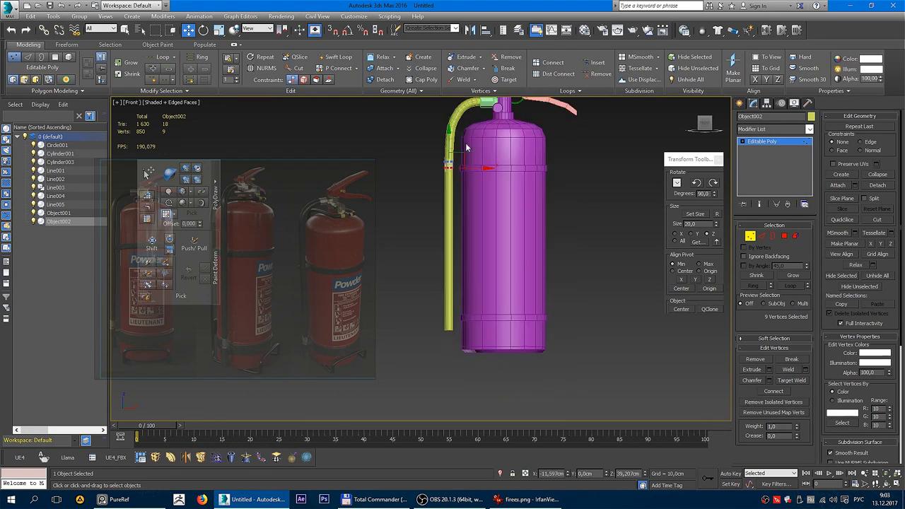
pyautogui.scroll(5, 395, 194)
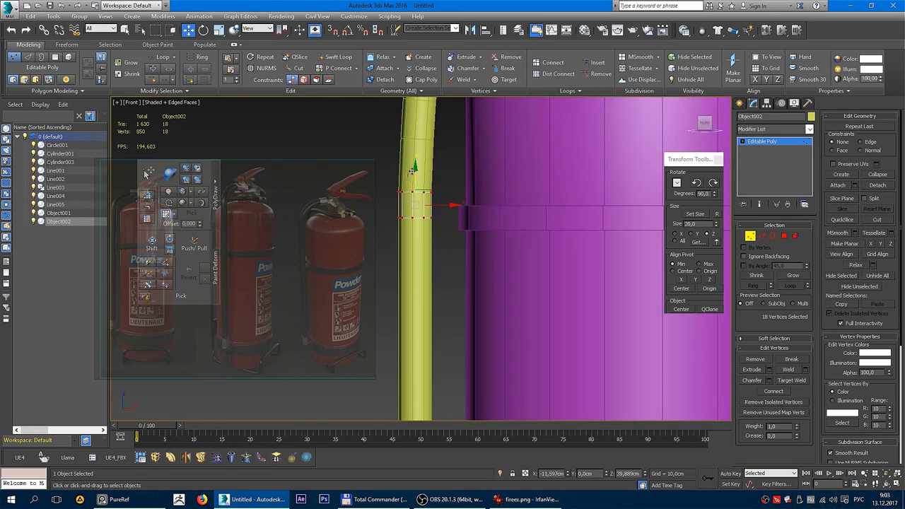
pyautogui.moveTo(399, 211); pyautogui.dragTo(473, 201, button='middle')
pyautogui.press('p')
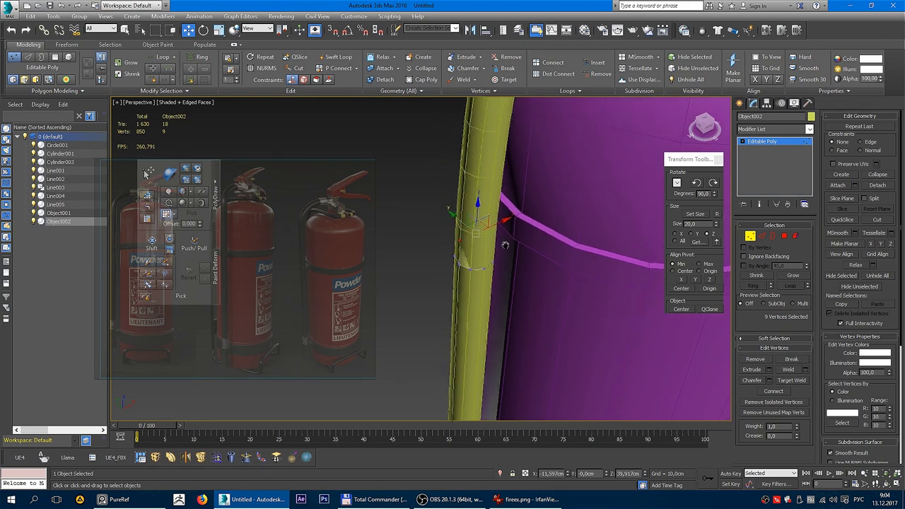
pyautogui.keyDown('alt'); pyautogui.moveTo(481, 247); pyautogui.dragTo(498, 253, button='middle'); pyautogui.keyUp('alt')
pyautogui.press('F3')
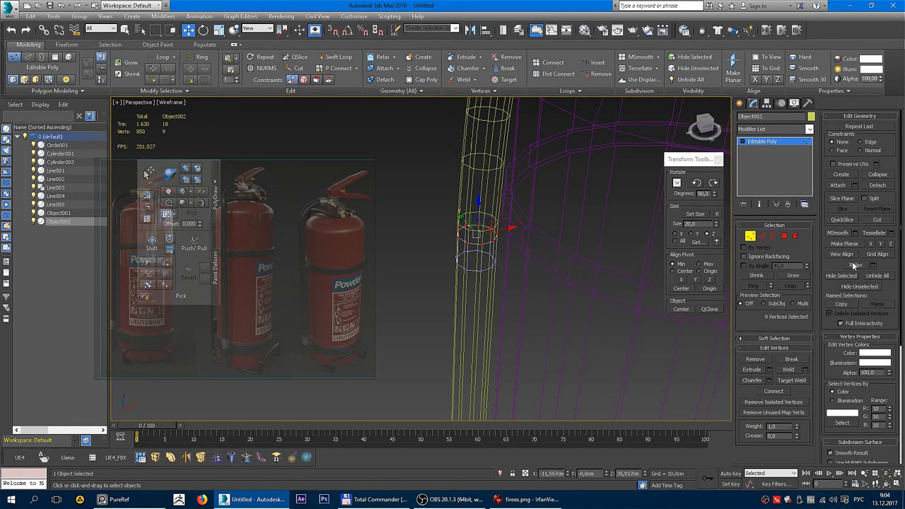
pyautogui.press('F3')
pyautogui.keyDown('alt'); pyautogui.moveTo(476, 203); pyautogui.dragTo(479, 197, button='middle'); pyautogui.keyUp('alt')
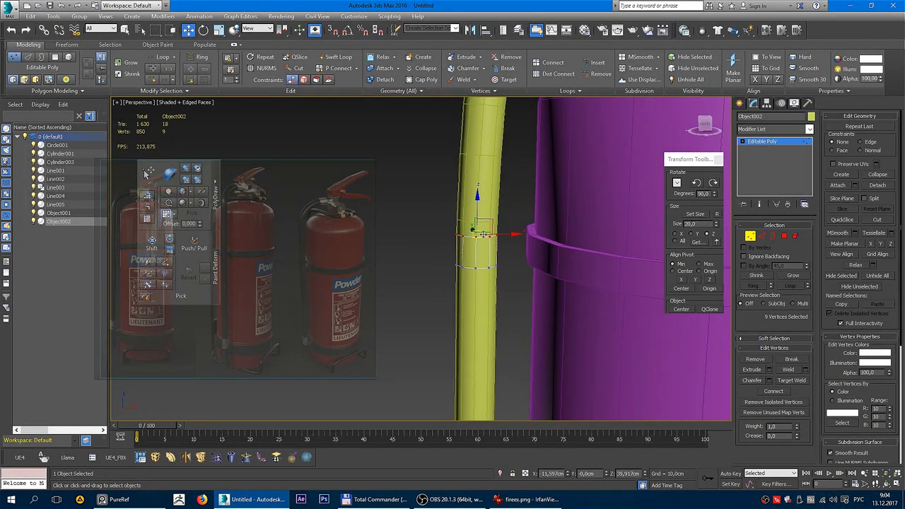
pyautogui.press('f')
pyautogui.moveTo(523, 274); pyautogui.dragTo(498, 215, button='middle')
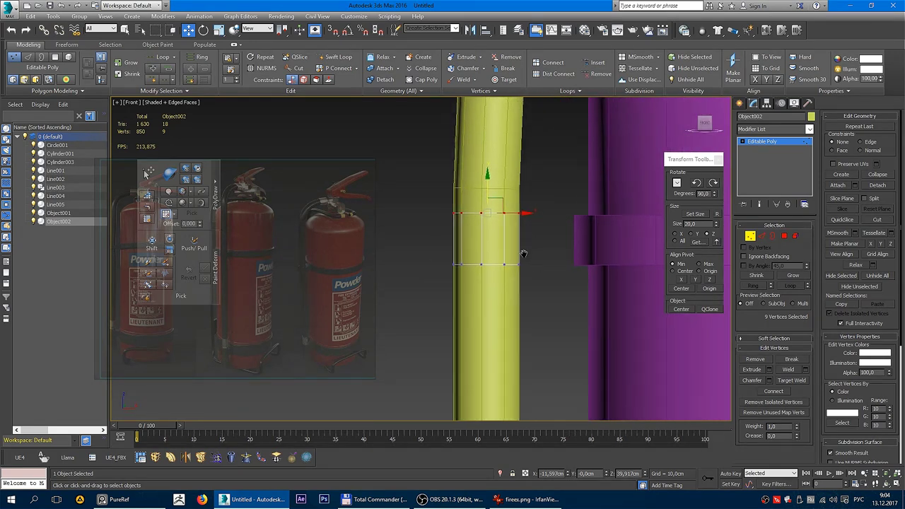
pyautogui.moveTo(530, 240)
pyautogui.keyDown('alt'); pyautogui.mouseDown(button='middle')
pyautogui.moveTo(522, 265)
pyautogui.moveTo(488, 242)
pyautogui.moveTo(496, 283)
pyautogui.mouseUp(button='middle'); pyautogui.keyUp('alt')
# Select Object002's left tip vertex in a wireframe Top view, then return to Perspective
pyautogui.press('t')
pyautogui.scroll(5, 499, 296)
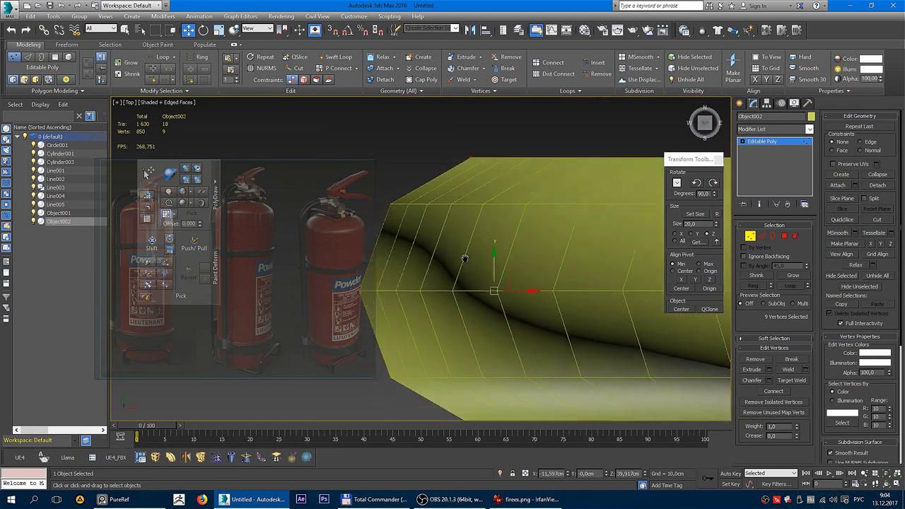
pyautogui.press('F3')
pyautogui.scroll(3, 459, 261)
pyautogui.moveTo(401, 235); pyautogui.dragTo(430, 256)
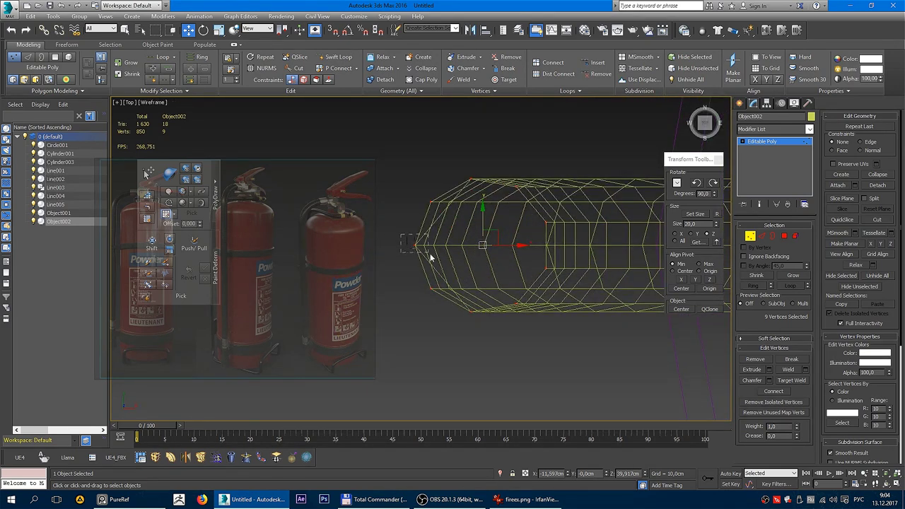
pyautogui.scroll(-3, 494, 261)
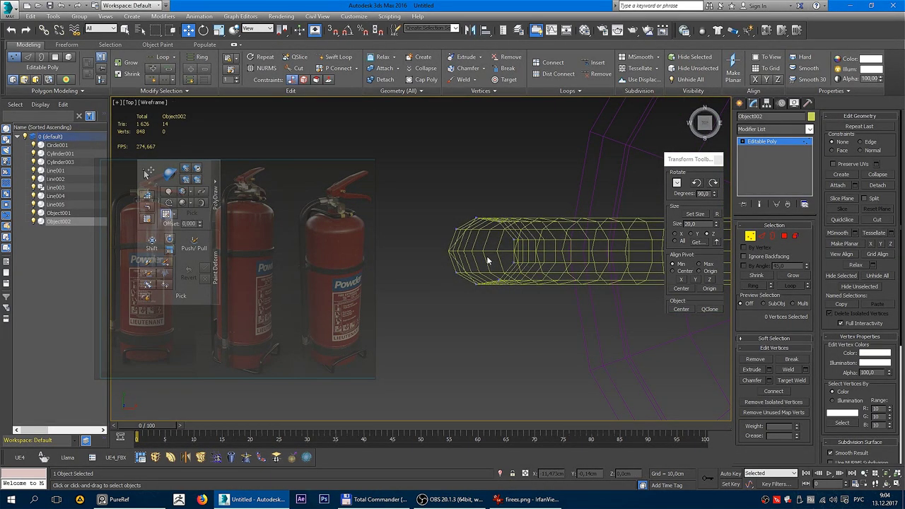
pyautogui.press('p')
pyautogui.scroll(5, 488, 256)
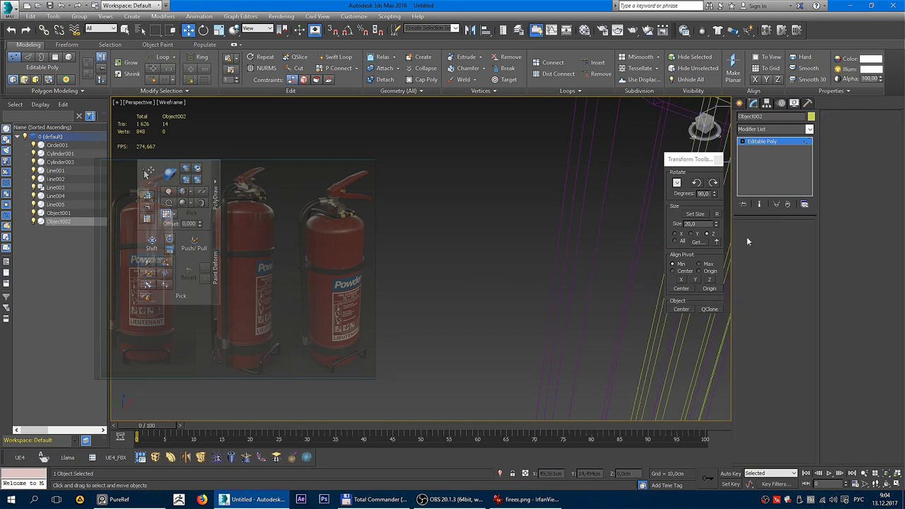
pyautogui.scroll(-3, 423, 238)
# Add a Shell to the Object002 patch and convert it to an Editable Poly
pyautogui.press('F3')
pyautogui.keyDown('alt'); pyautogui.moveTo(423, 238); pyautogui.dragTo(418, 266, button='middle'); pyautogui.keyUp('alt')
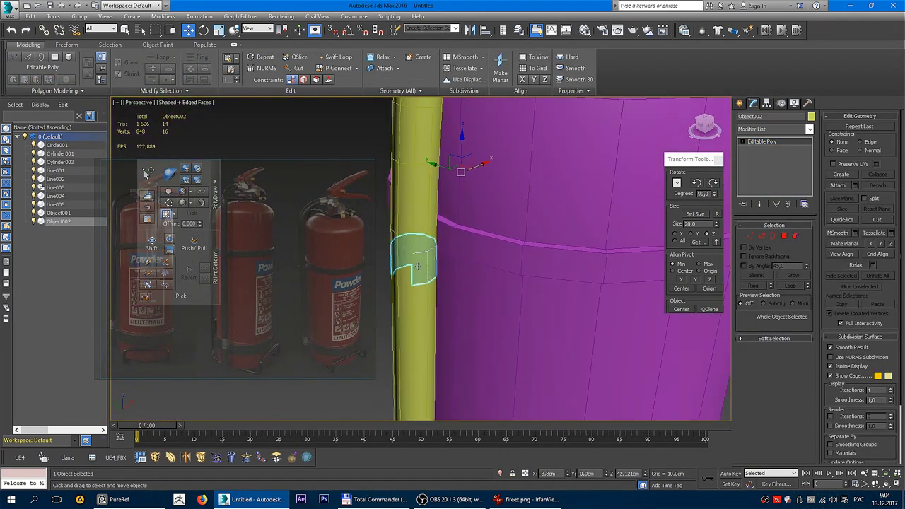
pyautogui.keyDown('alt'); pyautogui.moveTo(414, 226); pyautogui.dragTo(343, 410, button='middle'); pyautogui.keyUp('alt')
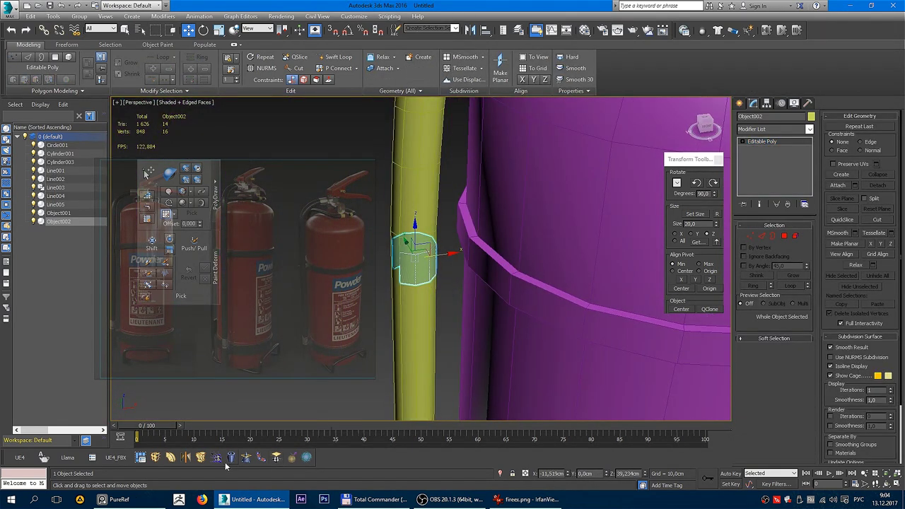
pyautogui.click(146, 173)
pyautogui.moveTo(465, 242)
pyautogui.keyDown('alt'); pyautogui.mouseDown(button='middle')
pyautogui.moveTo(454, 253)
pyautogui.moveTo(439, 241)
pyautogui.moveTo(425, 262)
pyautogui.mouseUp(button='middle'); pyautogui.keyUp('alt')
pyautogui.rightClick(420, 262)
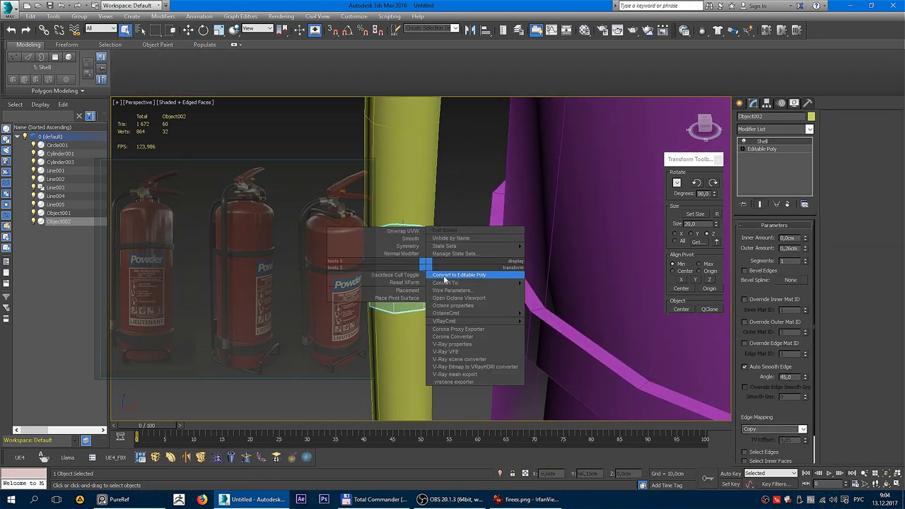
pyautogui.click(453, 273)
# Pull the selected ring polygons outward into a block reaching toward the body
pyautogui.press('4')
pyautogui.click(428, 285)
pyautogui.moveTo(428, 285)
pyautogui.keyDown('alt'); pyautogui.mouseDown(button='middle')
pyautogui.moveTo(375, 309)
pyautogui.moveTo(450, 317)
pyautogui.moveTo(450, 291)
pyautogui.moveTo(432, 278)
pyautogui.mouseUp(button='middle'); pyautogui.keyUp('alt')
pyautogui.press('w')
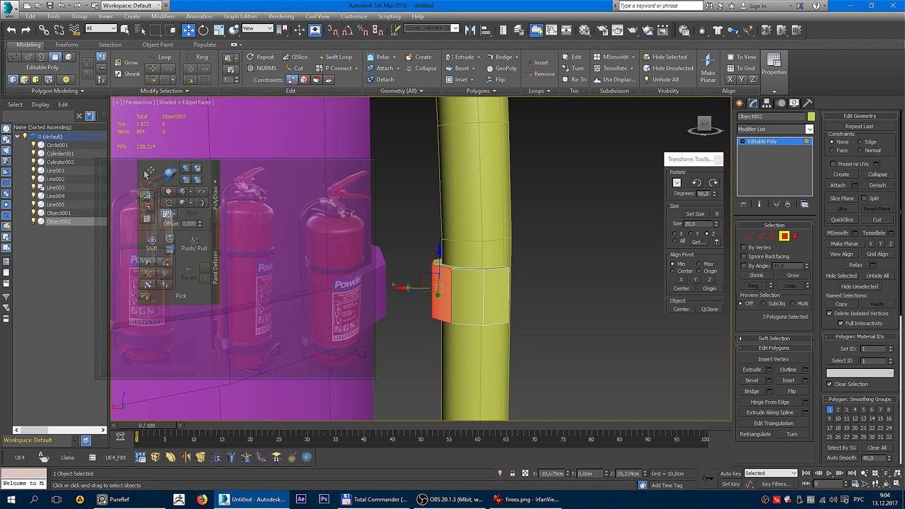
pyautogui.moveTo(408, 287); pyautogui.dragTo(361, 288)
pyautogui.moveTo(361, 288)
pyautogui.keyDown('alt'); pyautogui.mouseDown(button='middle')
pyautogui.moveTo(447, 291)
pyautogui.moveTo(572, 251)
pyautogui.moveTo(524, 271)
pyautogui.moveTo(544, 233)
pyautogui.mouseUp(button='middle'); pyautogui.keyUp('alt')
pyautogui.press('F3')
pyautogui.press('r')
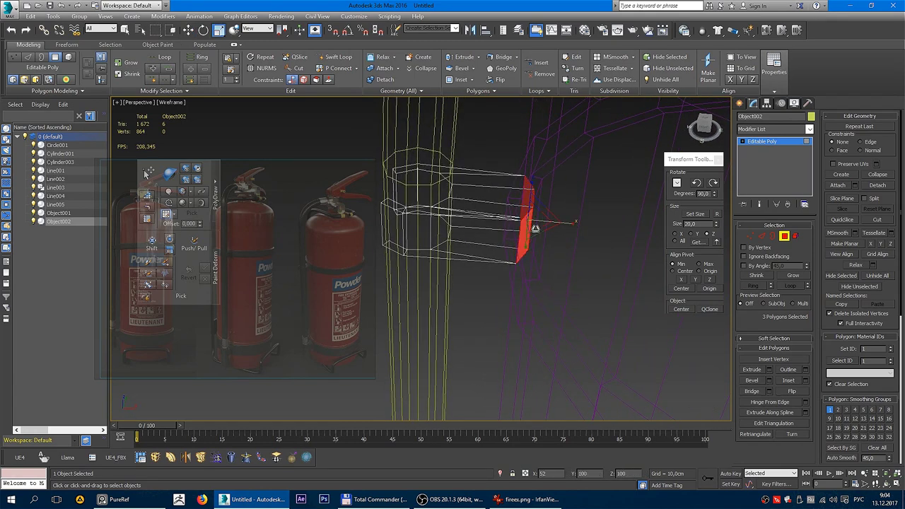
pyautogui.press('F3')
pyautogui.moveTo(375, 215)
pyautogui.keyDown('alt'); pyautogui.mouseDown(button='middle')
pyautogui.moveTo(550, 203)
pyautogui.moveTo(563, 166)
pyautogui.moveTo(586, 166)
pyautogui.moveTo(572, 169)
pyautogui.mouseUp(button='middle'); pyautogui.keyUp('alt')
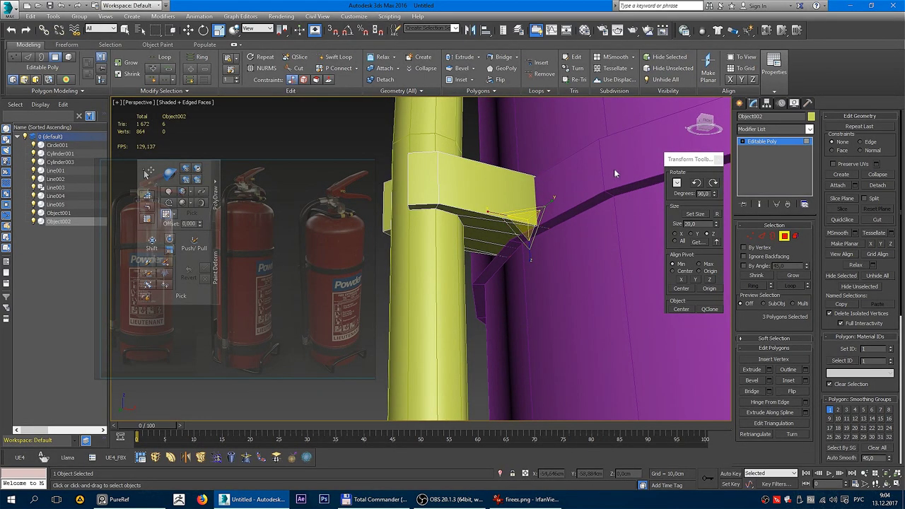
# Move the bracket block's eight end vertices flush against the extinguisher body
pyautogui.click(795, 236)
pyautogui.click(575, 182)
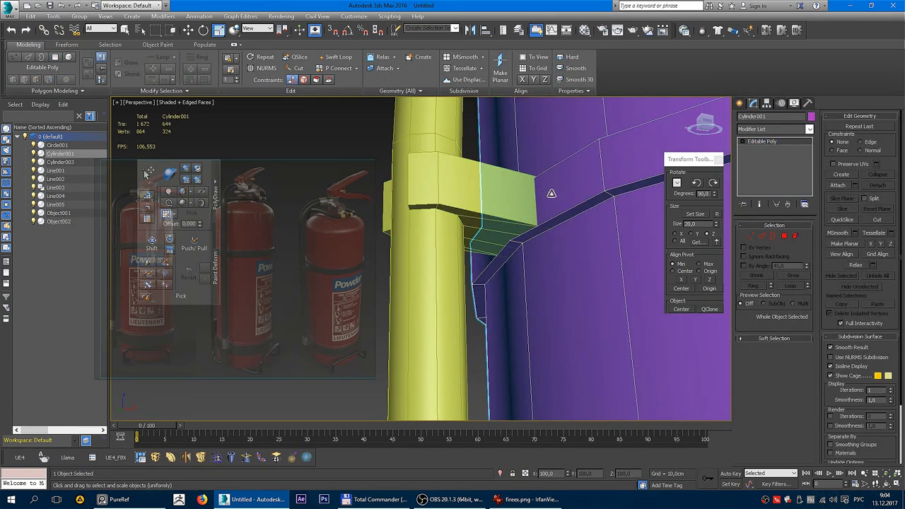
pyautogui.scroll(2, 540, 237)
pyautogui.click(524, 311)
pyautogui.keyDown('alt'); pyautogui.moveTo(523, 312); pyautogui.dragTo(532, 239, button='middle'); pyautogui.keyUp('alt')
pyautogui.press('1')
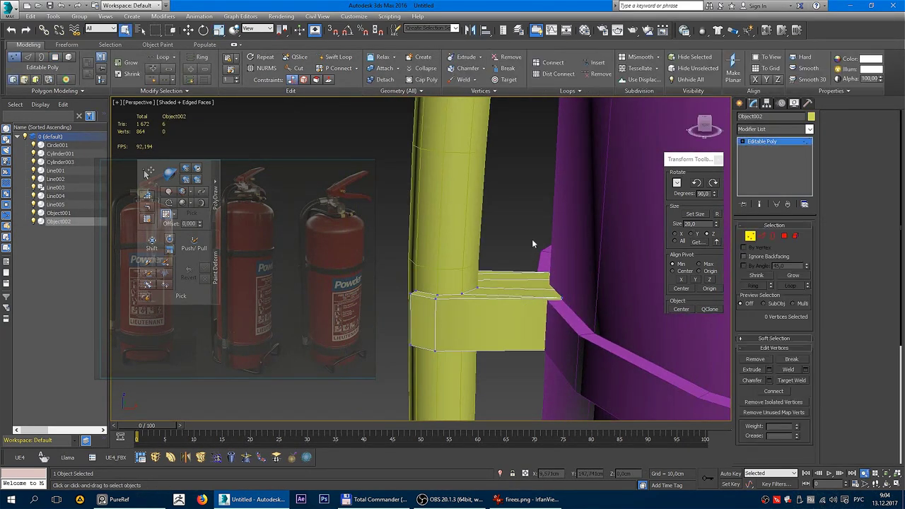
pyautogui.press('w')
pyautogui.keyDown('alt'); pyautogui.moveTo(568, 369); pyautogui.dragTo(584, 316, button='middle'); pyautogui.keyUp('alt')
pyautogui.press('r')
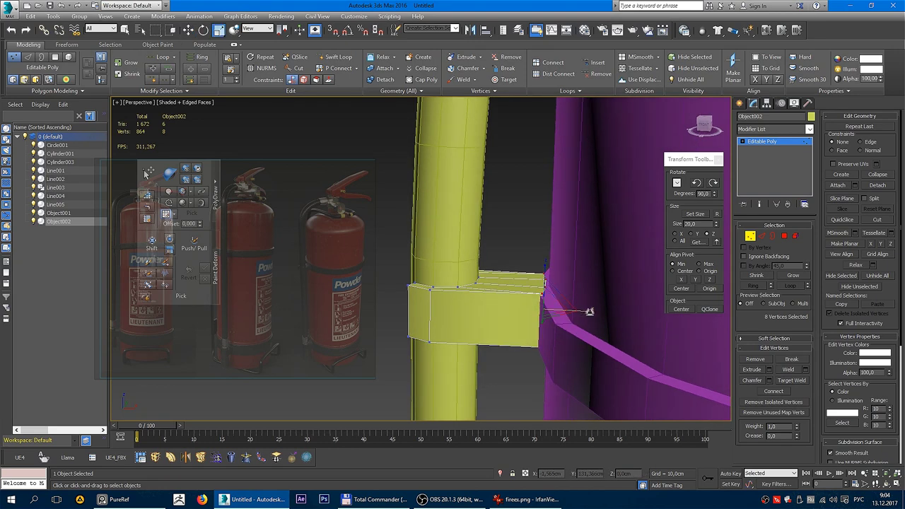
pyautogui.press('w')
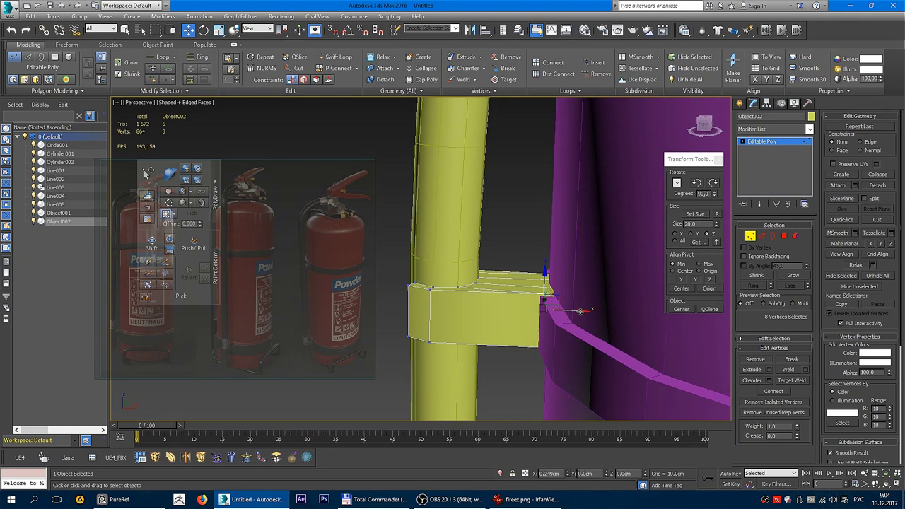
pyautogui.keyDown('alt'); pyautogui.moveTo(587, 312); pyautogui.dragTo(586, 313, button='middle'); pyautogui.keyUp('alt')
# Select the block's end faces and delete them
pyautogui.press('F3')
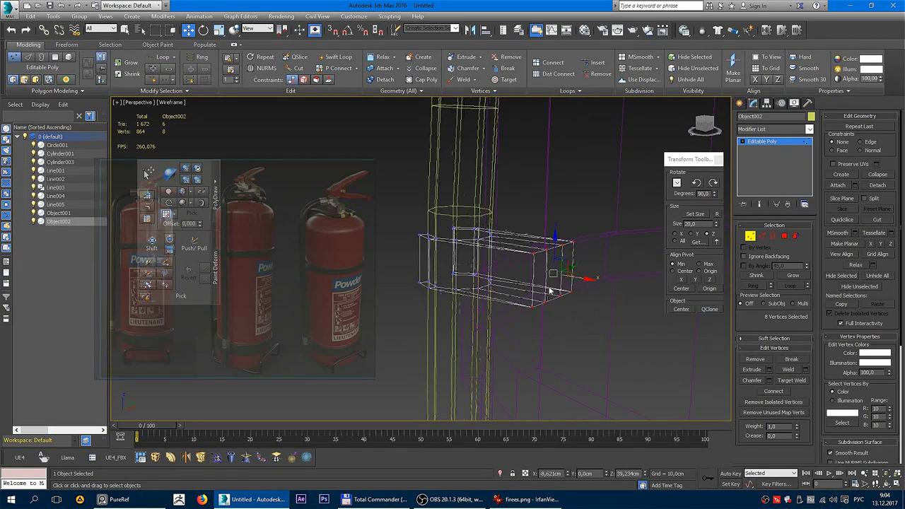
pyautogui.press('q')
pyautogui.press('4')
pyautogui.click(542, 273)
pyautogui.keyDown('alt'); pyautogui.click(564, 268); pyautogui.keyUp('alt')
pyautogui.hotkey('ctrl', 'd')
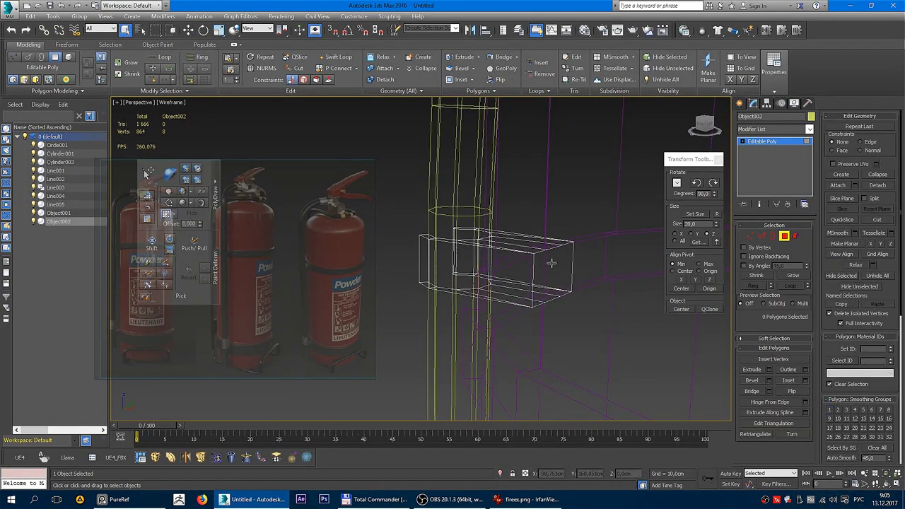
# Leave polygon editing and reselect the Object002 bracket
pyautogui.keyDown('alt'); pyautogui.moveTo(552, 266); pyautogui.dragTo(684, 280, button='middle'); pyautogui.keyUp('alt')
pyautogui.press('F3')
pyautogui.click(784, 237)
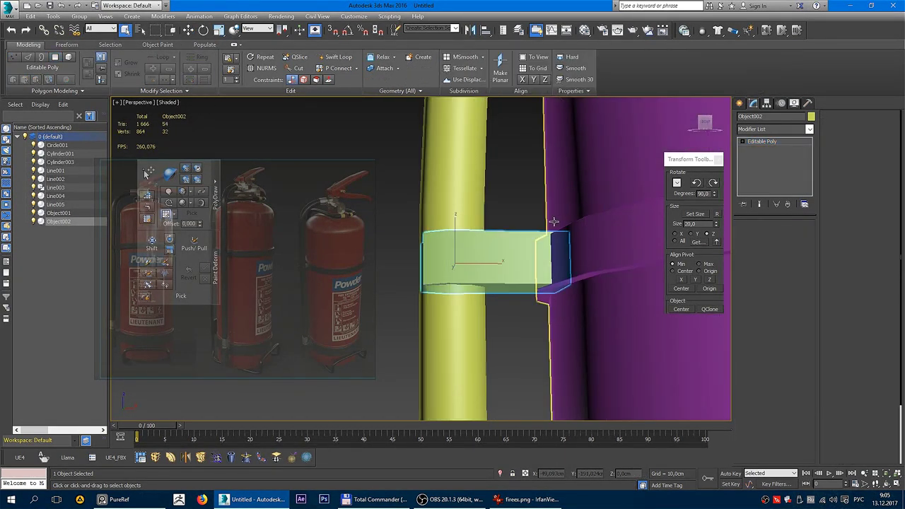
pyautogui.scroll(-4, 538, 268)
pyautogui.press('F4')
pyautogui.click(448, 277)
pyautogui.moveTo(448, 277)
pyautogui.keyDown('alt'); pyautogui.mouseDown(button='middle')
pyautogui.moveTo(481, 260)
pyautogui.moveTo(524, 212)
pyautogui.mouseUp(button='middle'); pyautogui.keyUp('alt')
pyautogui.scroll(5, 527, 239)
pyautogui.click(529, 237)
pyautogui.scroll(-5, 522, 244)
pyautogui.press('F4')
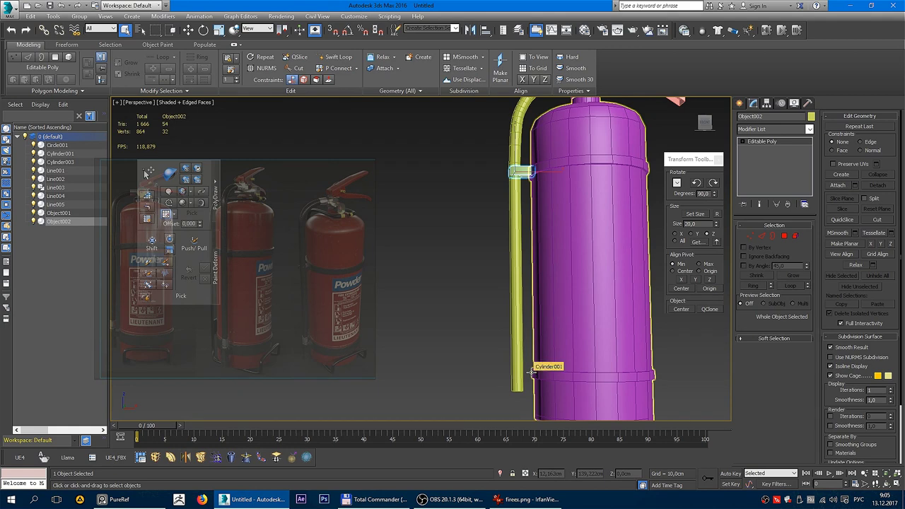
# Compare against the firex.png reference photo and adjust eight of the bracket's vertices
pyautogui.click(147, 172)
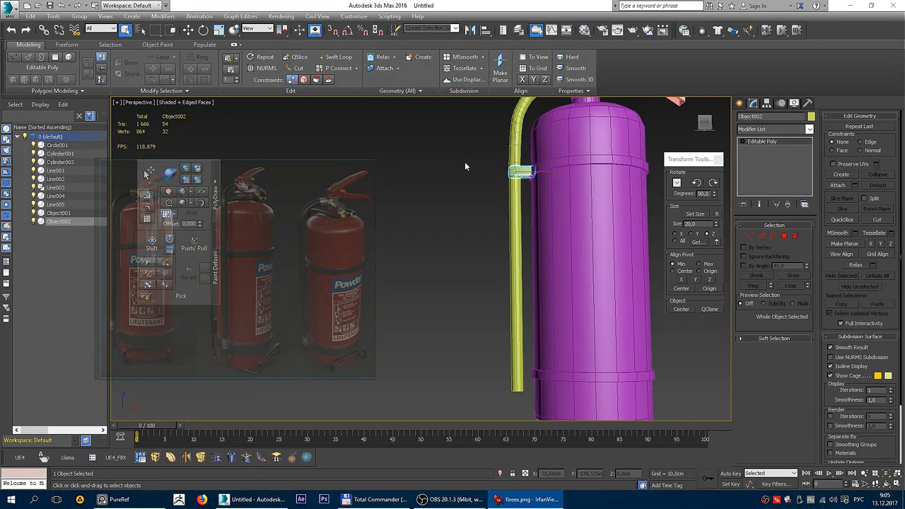
pyautogui.keyDown('alt'); pyautogui.moveTo(464, 167); pyautogui.dragTo(478, 179, button='middle'); pyautogui.keyUp('alt')
pyautogui.scroll(5, 478, 179)
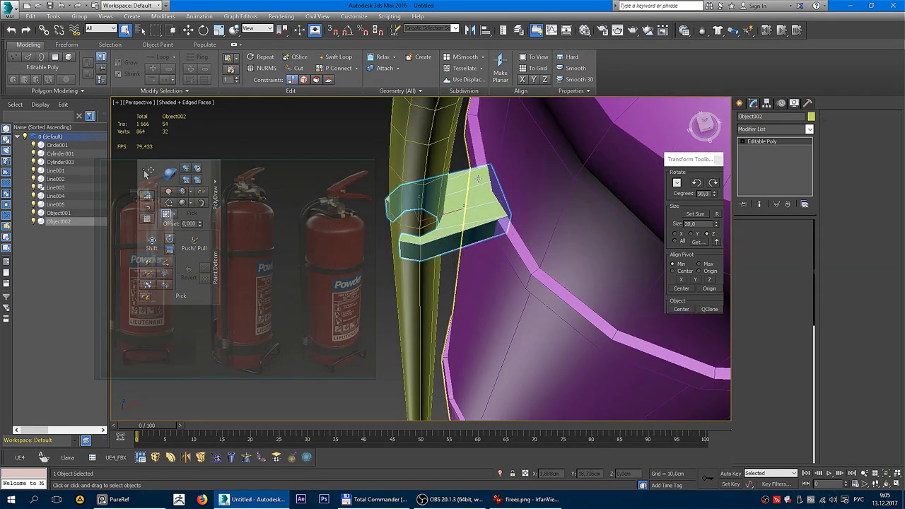
pyautogui.press('1')
pyautogui.moveTo(466, 182); pyautogui.dragTo(552, 290)
pyautogui.moveTo(552, 290)
pyautogui.keyDown('alt'); pyautogui.mouseDown(button='middle')
pyautogui.moveTo(467, 191)
pyautogui.moveTo(476, 174)
pyautogui.mouseUp(button='middle'); pyautogui.keyUp('alt')
pyautogui.press('F4')
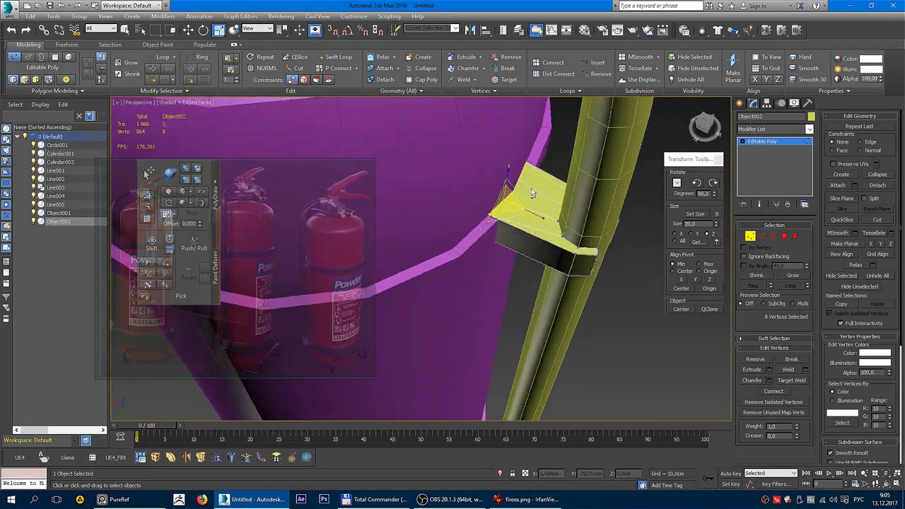
pyautogui.moveTo(529, 247)
pyautogui.keyDown('alt'); pyautogui.mouseDown(button='middle')
pyautogui.moveTo(552, 220)
pyautogui.moveTo(663, 240)
pyautogui.mouseUp(button='middle'); pyautogui.keyUp('alt')
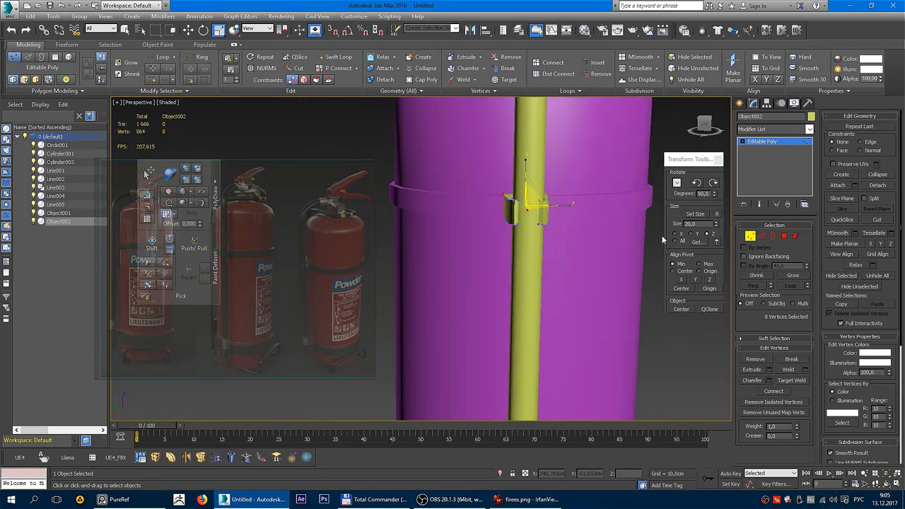
# Exit vertex editing and check how the bracket links the hose to the body
pyautogui.click(749, 236)
pyautogui.scroll(-4, 460, 269)
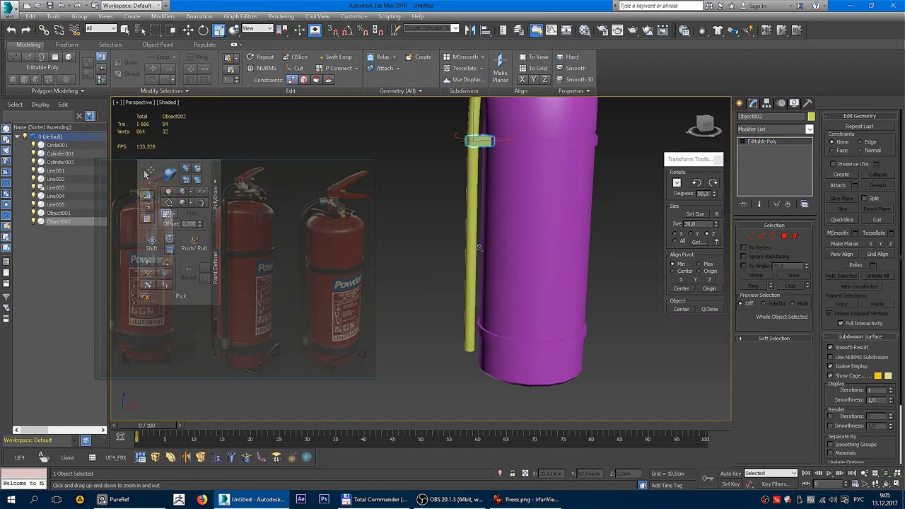
pyautogui.scroll(-3, 447, 272)
pyautogui.click(447, 272)
pyautogui.scroll(4, 469, 311)
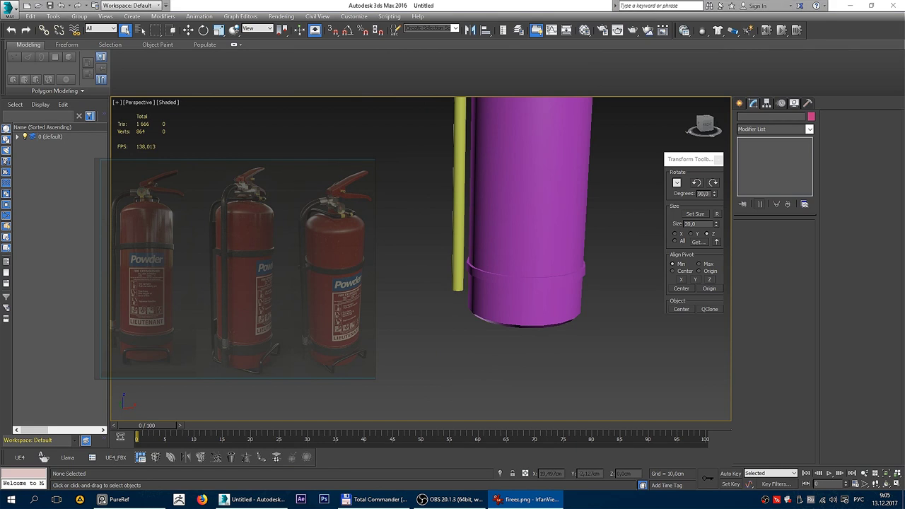
pyautogui.moveTo(522, 243)
pyautogui.keyDown('alt'); pyautogui.mouseDown(button='middle')
pyautogui.moveTo(516, 228)
pyautogui.moveTo(516, 268)
pyautogui.mouseUp(button='middle'); pyautogui.keyUp('alt')
pyautogui.scroll(3, 516, 228)
pyautogui.press('F4')
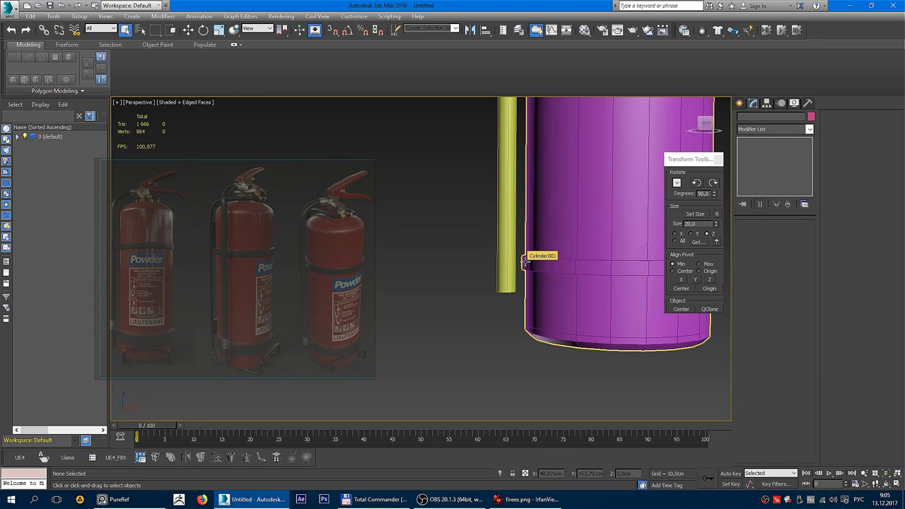
pyautogui.moveTo(525, 262)
pyautogui.mouseDown(button='middle')
pyautogui.moveTo(462, 313)
pyautogui.moveTo(453, 212)
pyautogui.mouseUp(button='middle')
pyautogui.click(448, 139)
pyautogui.scroll(-2, 450, 125)
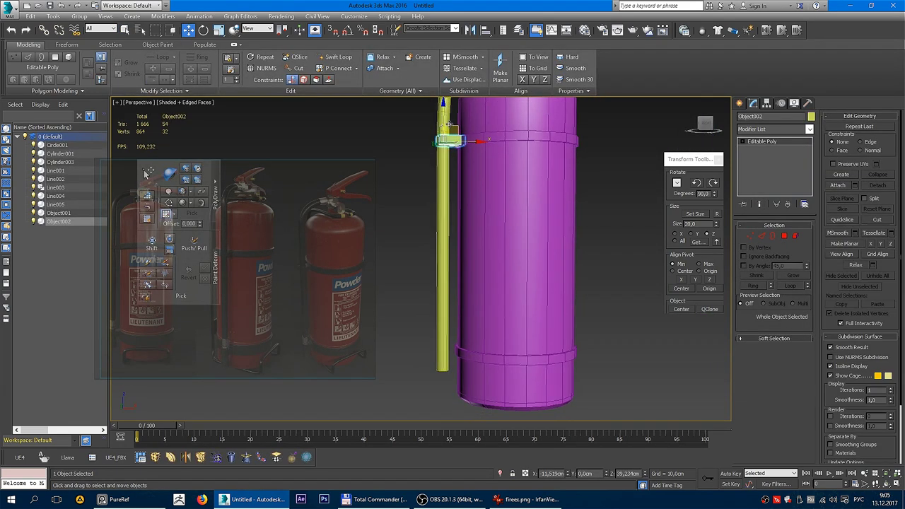
# Make an independent copy of the bracket lower down the pipe
pyautogui.keyDown('shift'); pyautogui.moveTo(450, 124); pyautogui.dragTo(450, 350); pyautogui.keyUp('shift')
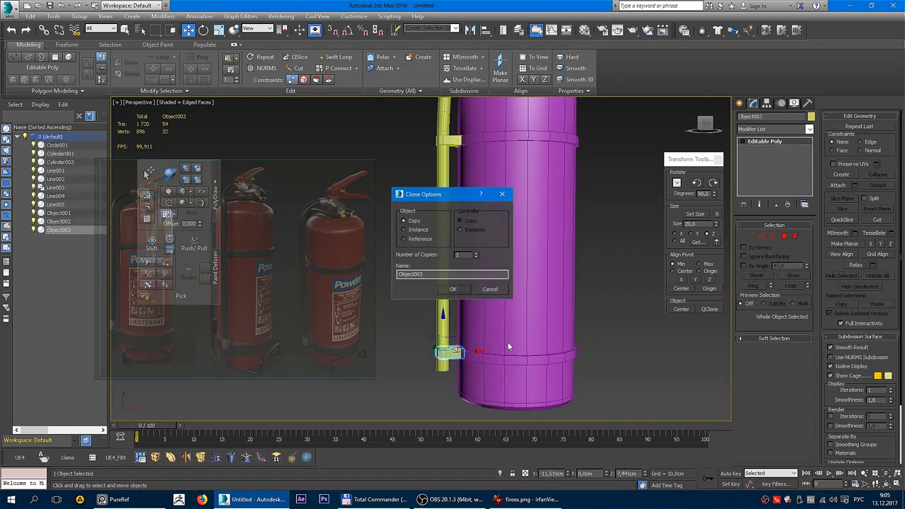
pyautogui.click(453, 289)
pyautogui.scroll(4, 461, 297)
pyautogui.scroll(3, 474, 293)
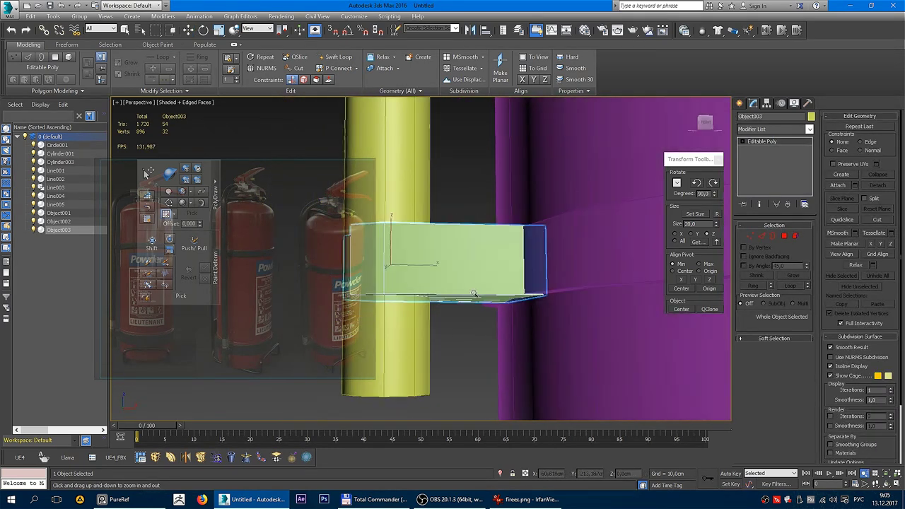
pyautogui.moveTo(474, 293)
pyautogui.keyDown('alt'); pyautogui.mouseDown(button='middle')
pyautogui.moveTo(434, 244)
pyautogui.moveTo(453, 226)
pyautogui.moveTo(454, 178)
pyautogui.mouseUp(button='middle'); pyautogui.keyUp('alt')
pyautogui.scroll(-3, 429, 229)
pyautogui.click(429, 230)
pyautogui.scroll(2, 440, 258)
# Draw a surface-snapped 9-sided cylinder (1,1cm radius, 2,77cm tall) on the bracket
pyautogui.rightClick(453, 177)
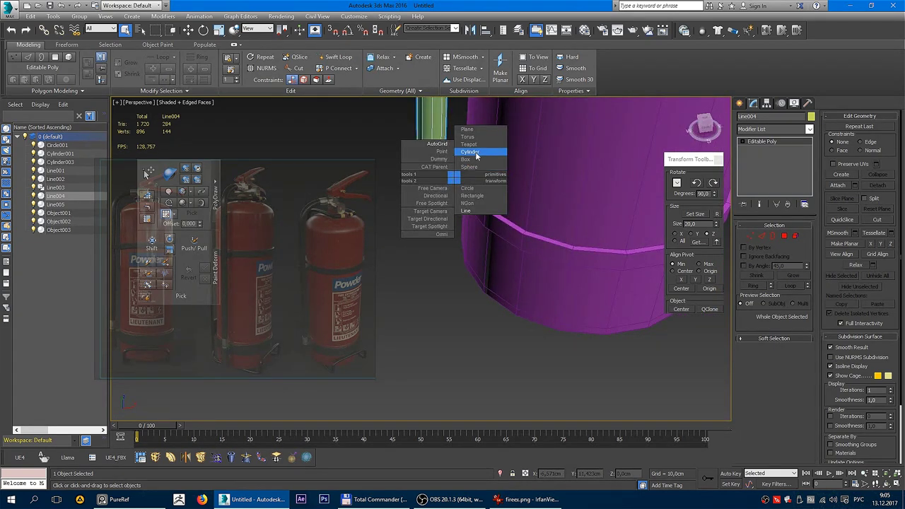
pyautogui.click(470, 152)
pyautogui.scroll(3, 460, 234)
pyautogui.scroll(3, 459, 233)
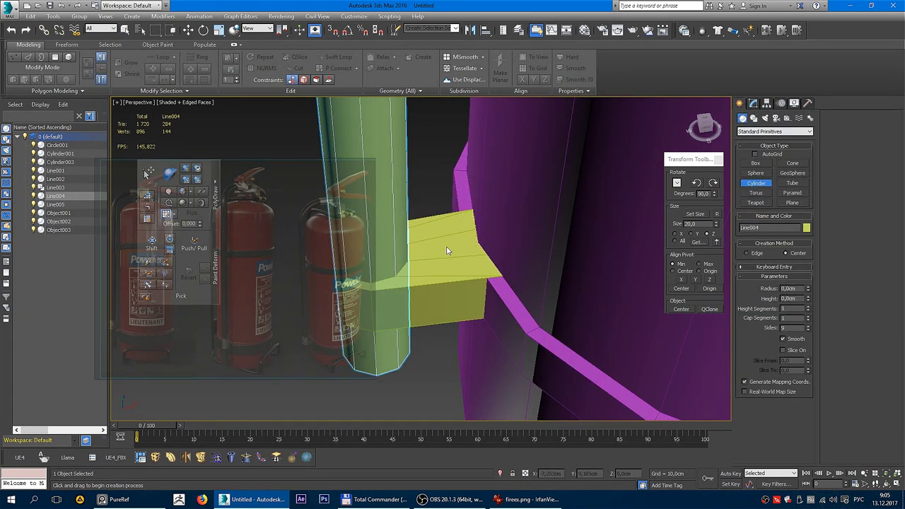
pyautogui.rightClick(440, 243)
pyautogui.click(425, 213)
pyautogui.moveTo(461, 238); pyautogui.dragTo(488, 246)
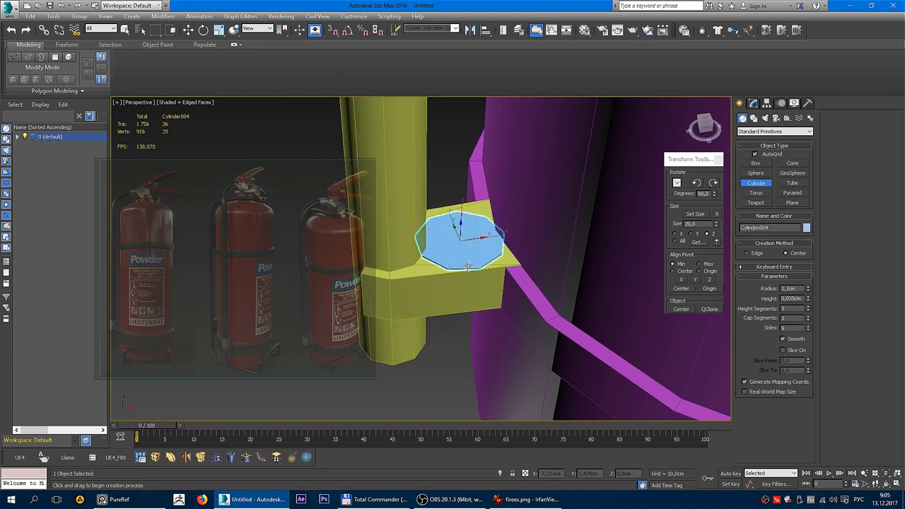
pyautogui.click(463, 177)
pyautogui.scroll(-2, 467, 210)
pyautogui.rightClick(467, 210)
pyautogui.scroll(2, 448, 297)
# Clone the hose's end-cap face below the pipe as separate object Object004
pyautogui.click(448, 297)
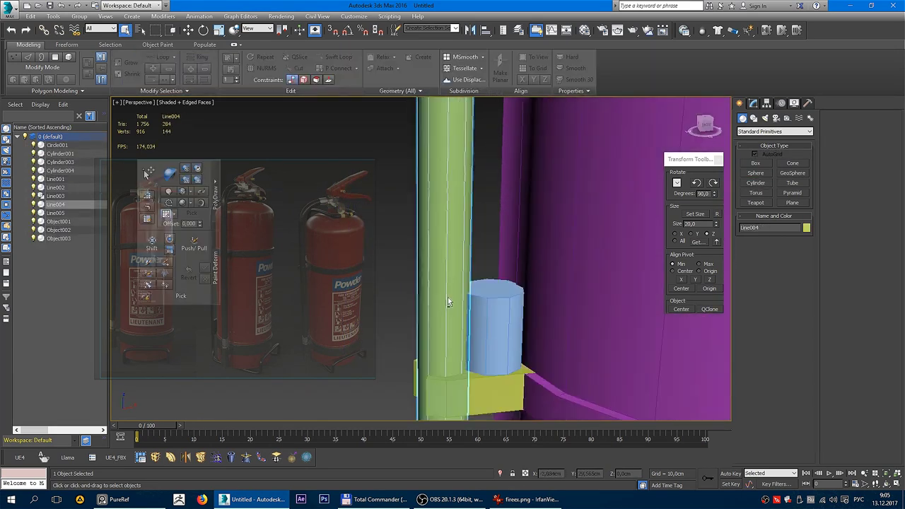
pyautogui.moveTo(448, 297)
pyautogui.keyDown('alt'); pyautogui.mouseDown(button='middle')
pyautogui.moveTo(446, 244)
pyautogui.moveTo(441, 351)
pyautogui.mouseUp(button='middle'); pyautogui.keyUp('alt')
pyautogui.scroll(2, 442, 351)
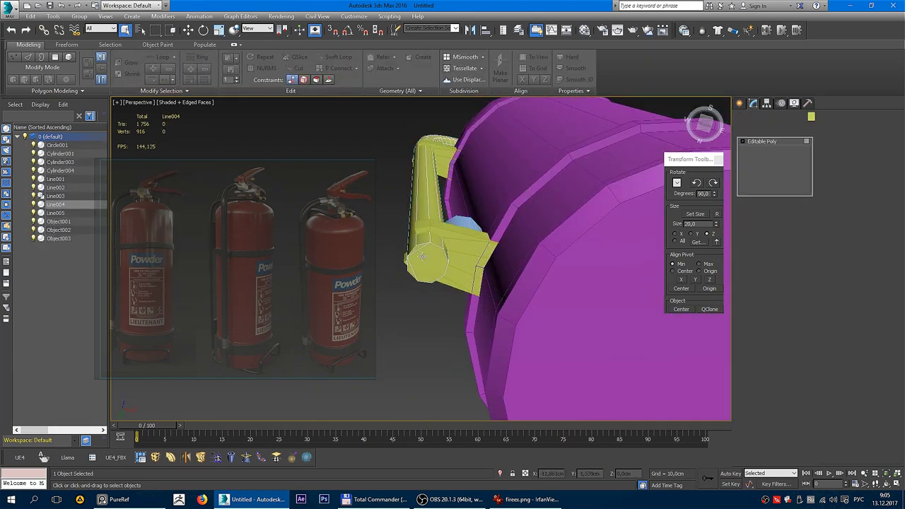
pyautogui.click(418, 276)
pyautogui.scroll(3, 423, 276)
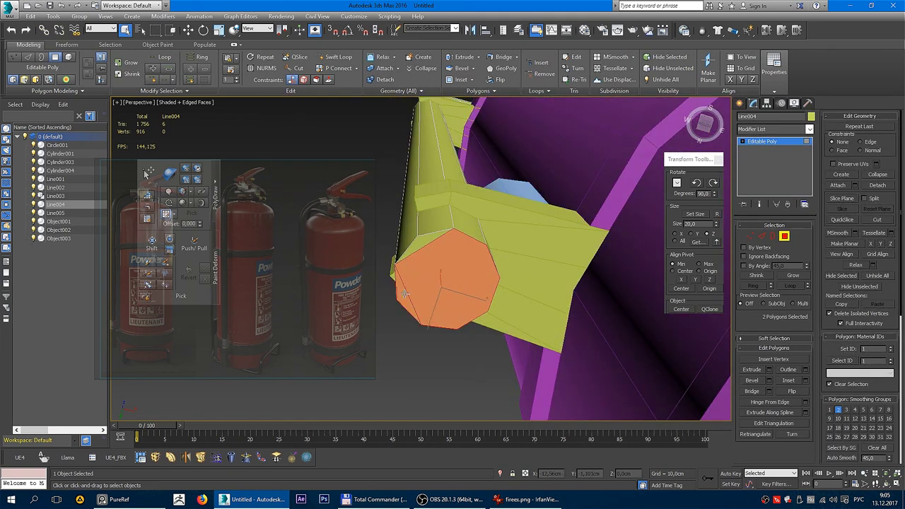
pyautogui.press('w')
pyautogui.keyDown('alt'); pyautogui.moveTo(446, 297); pyautogui.dragTo(435, 248, button='middle'); pyautogui.keyUp('alt')
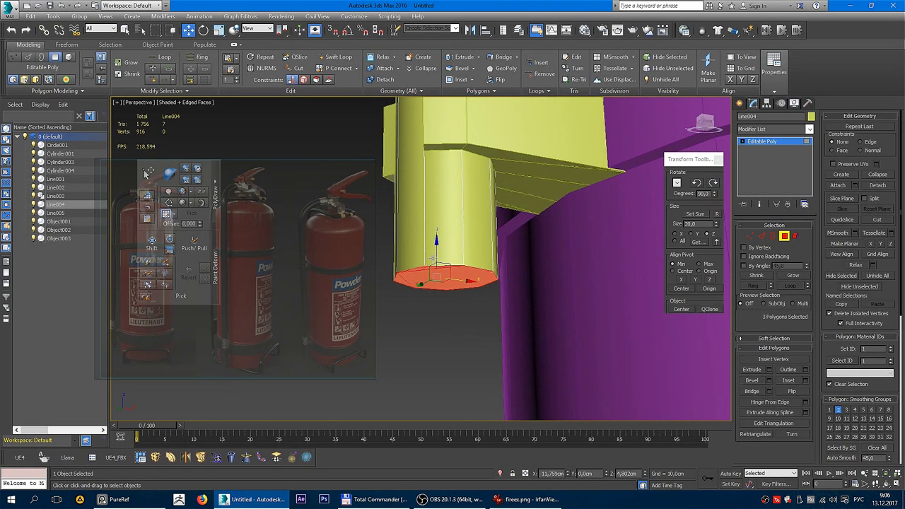
pyautogui.keyDown('shift'); pyautogui.moveTo(435, 247); pyautogui.dragTo(470, 305); pyautogui.keyUp('shift')
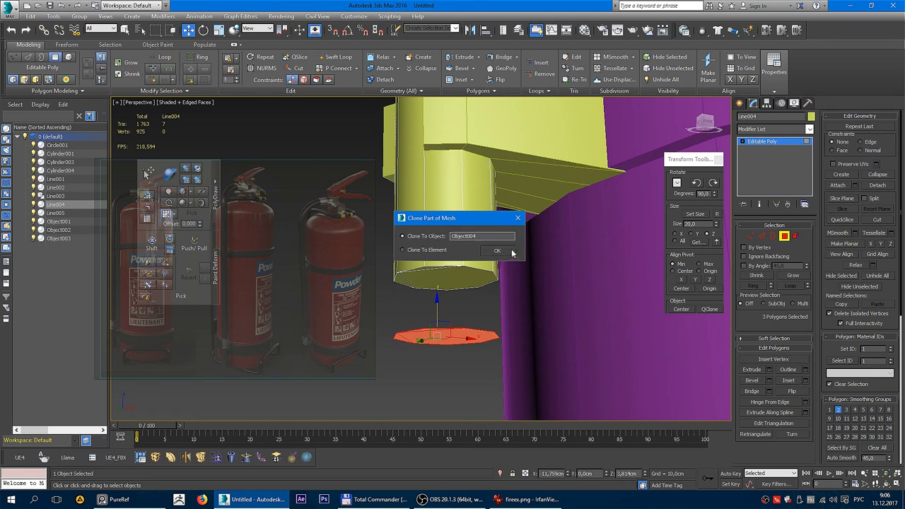
pyautogui.click(513, 253)
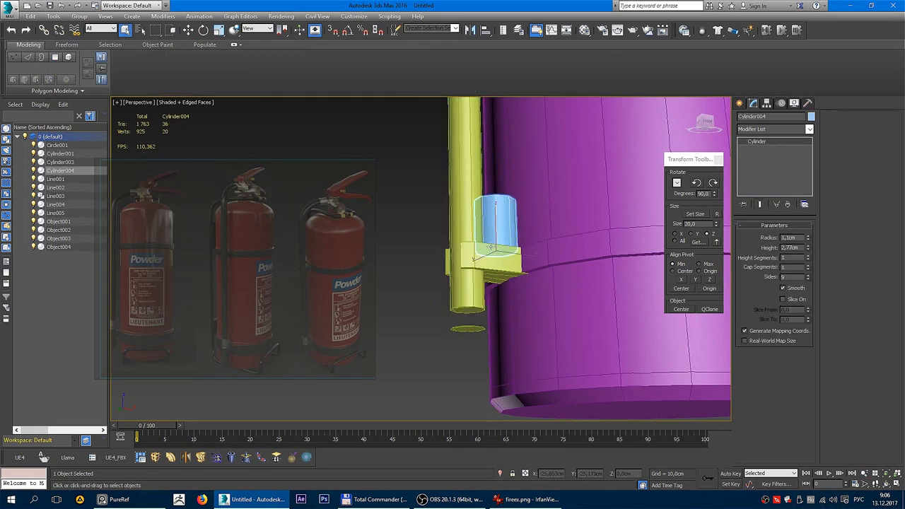
# Align Cylinder004's X/Y centre to the hose's centre, leaving Z unchanged
pyautogui.scroll(2, 469, 164)
pyautogui.scroll(2, 470, 165)
pyautogui.scroll(2, 470, 165)
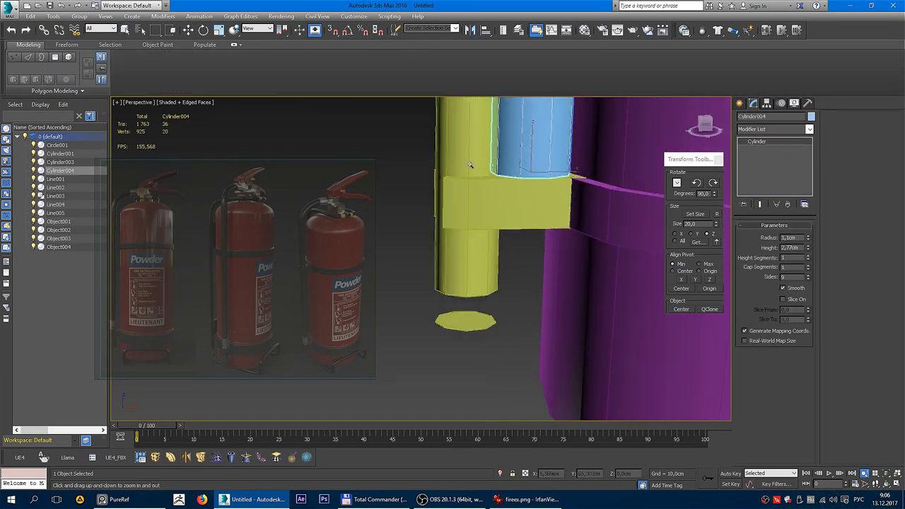
pyautogui.click(473, 319)
pyautogui.moveTo(439, 156); pyautogui.dragTo(640, 167)
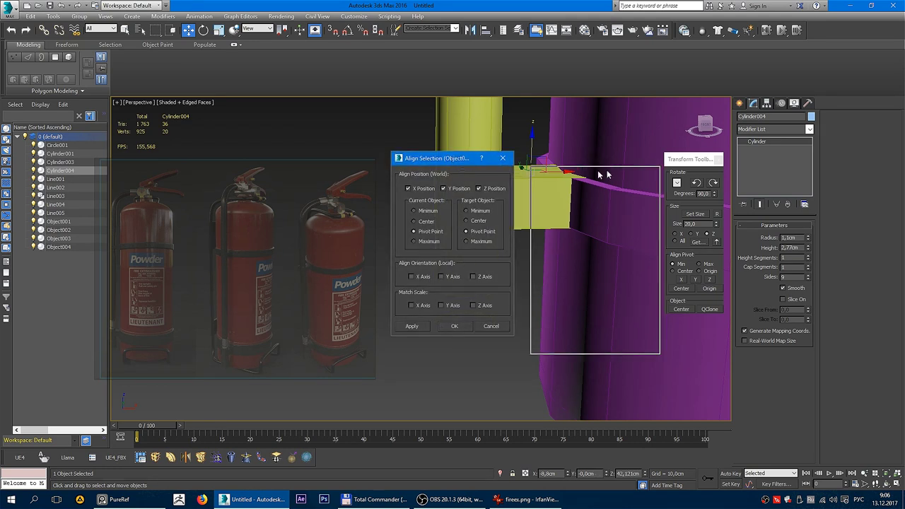
pyautogui.click(680, 228)
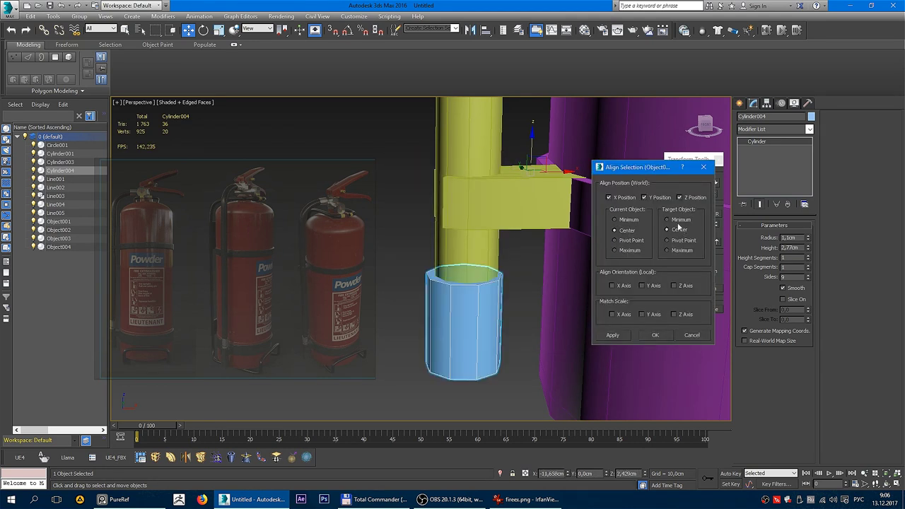
pyautogui.click(687, 201)
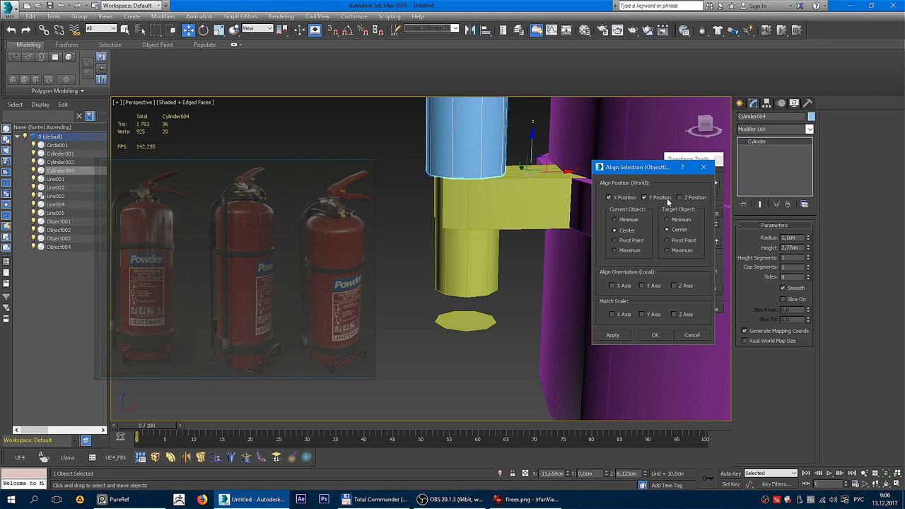
pyautogui.click(655, 336)
# Raise the blue collar slightly along Z to sit just above the bracket
pyautogui.keyDown('alt'); pyautogui.moveTo(566, 297); pyautogui.dragTo(509, 290, button='middle'); pyautogui.keyUp('alt')
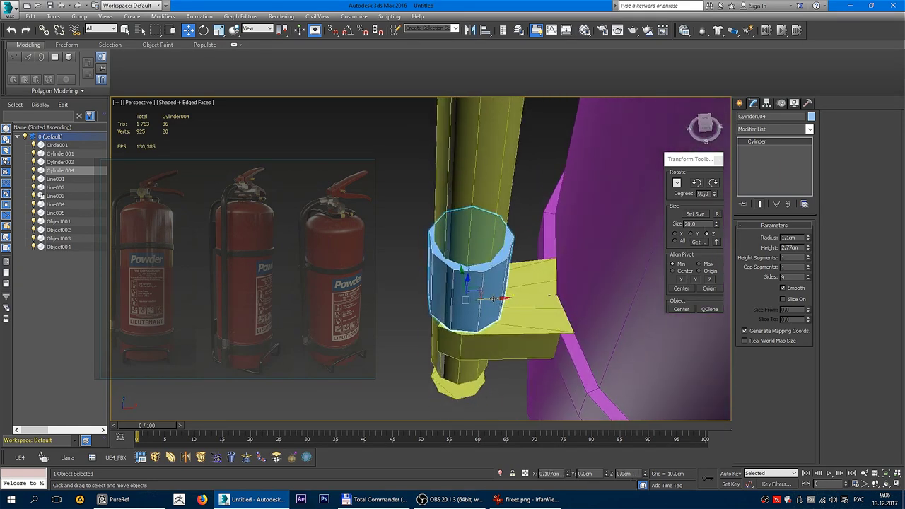
pyautogui.moveTo(493, 300)
pyautogui.keyDown('alt'); pyautogui.mouseDown(button='middle')
pyautogui.moveTo(495, 312)
pyautogui.moveTo(531, 263)
pyautogui.moveTo(472, 287)
pyautogui.mouseUp(button='middle'); pyautogui.keyUp('alt')
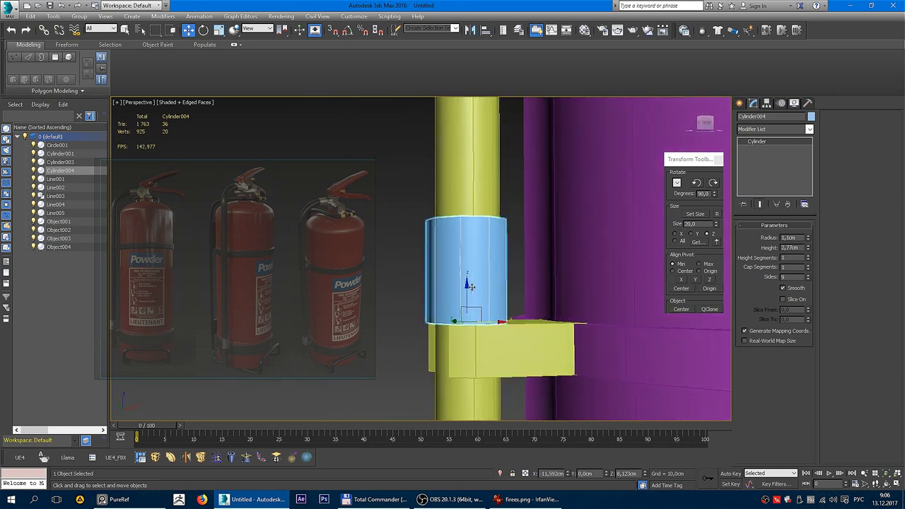
pyautogui.moveTo(467, 286); pyautogui.dragTo(467, 278)
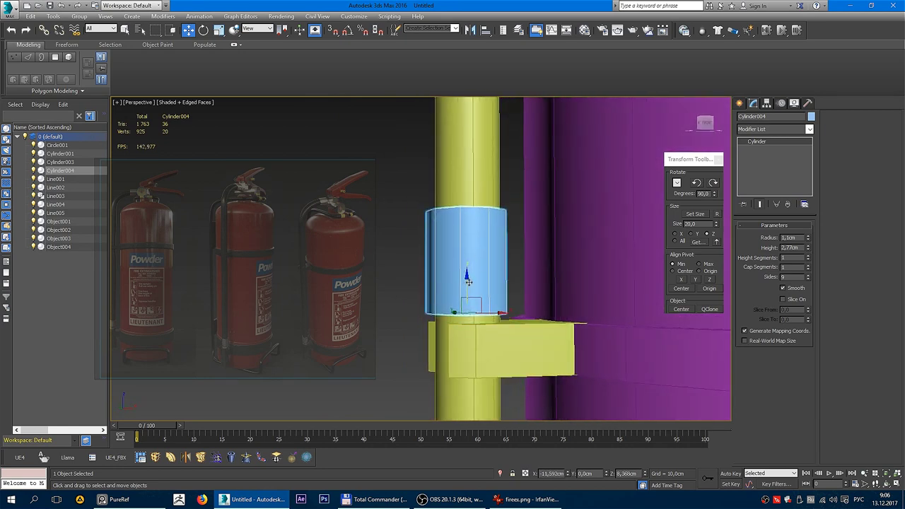
pyautogui.scroll(-3, 468, 282)
pyautogui.moveTo(468, 281)
pyautogui.keyDown('alt'); pyautogui.mouseDown(button='middle')
pyautogui.moveTo(506, 309)
pyautogui.moveTo(500, 335)
pyautogui.mouseUp(button='middle'); pyautogui.keyUp('alt')
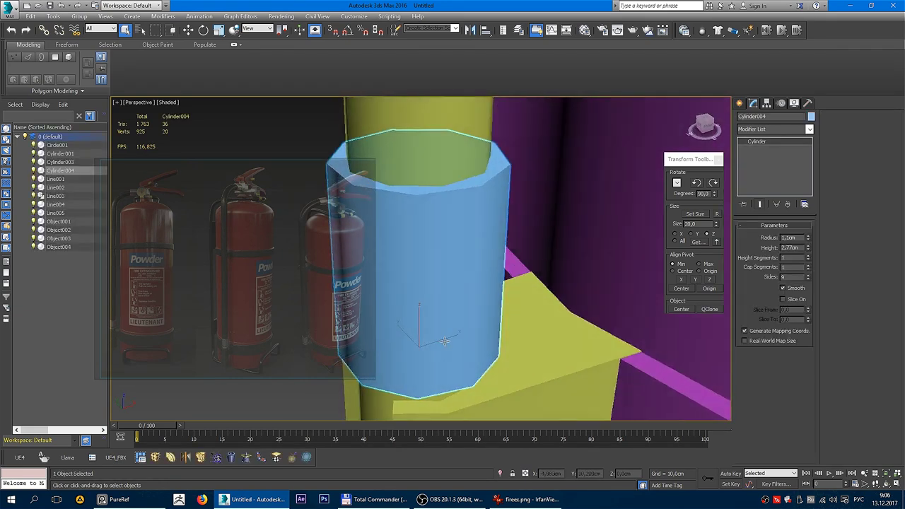
pyautogui.press('F3')
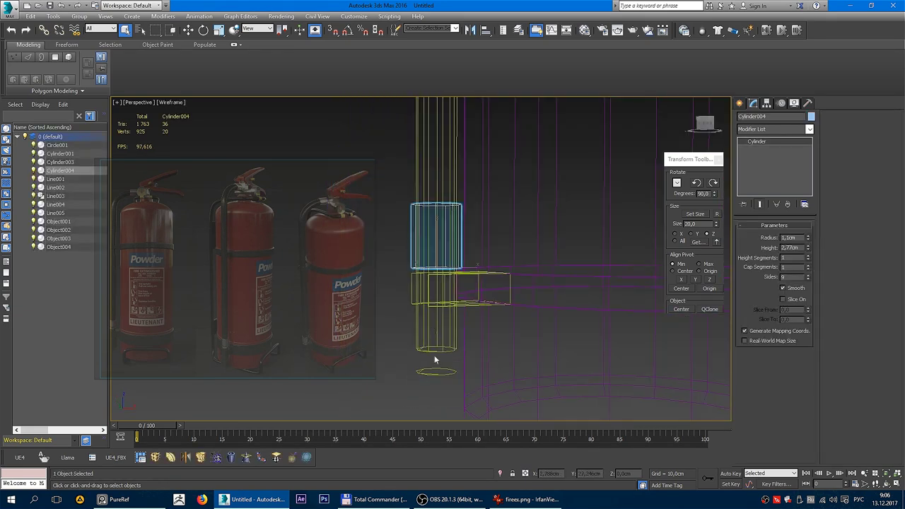
# Shorten the hose Line004 by moving its end vertices up
pyautogui.click(434, 357)
pyautogui.press('1')
pyautogui.press('F3')
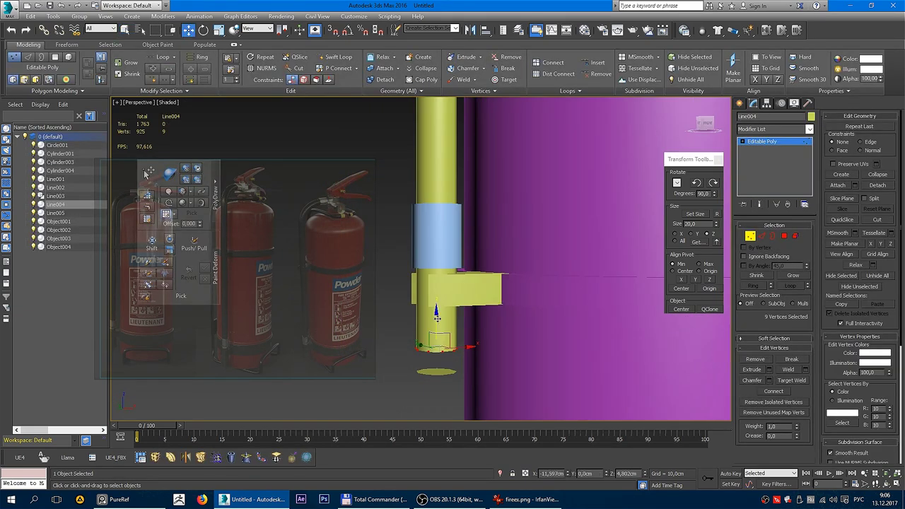
pyautogui.moveTo(437, 318); pyautogui.dragTo(449, 190)
pyautogui.keyDown('alt'); pyautogui.moveTo(448, 179); pyautogui.dragTo(437, 265, button='middle'); pyautogui.keyUp('alt')
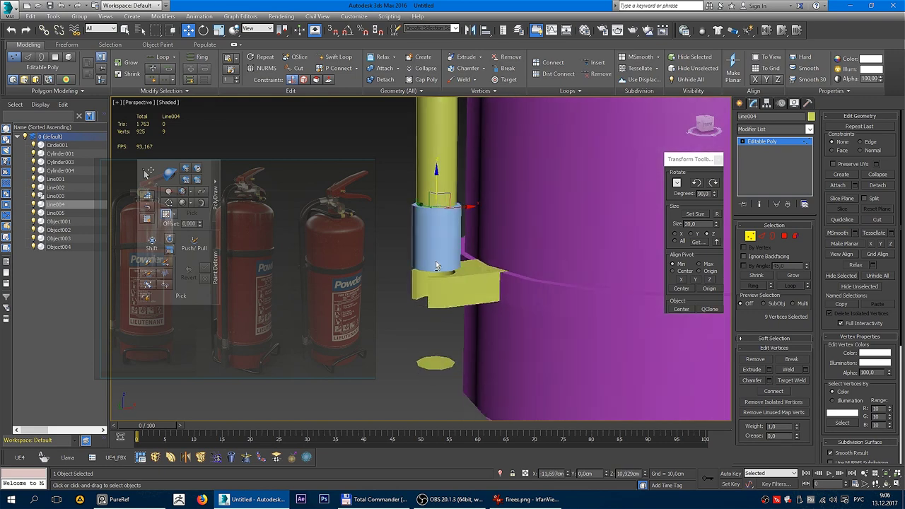
pyautogui.press('1')
# Copy the blue collar downward below the bracket and convert it to Editable Poly
pyautogui.click(452, 237)
pyautogui.press('F4')
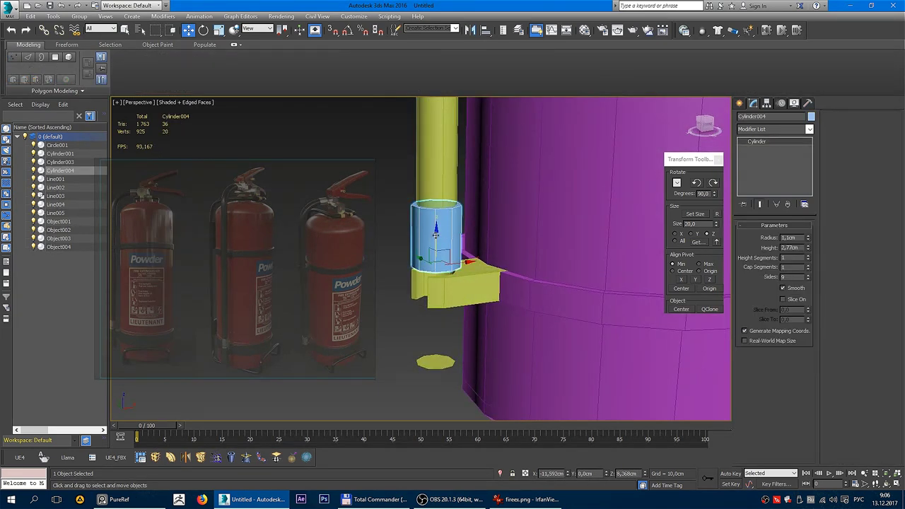
pyautogui.moveTo(437, 237)
pyautogui.keyDown('shift'); pyautogui.mouseDown()
pyautogui.moveTo(429, 316)
pyautogui.moveTo(430, 296)
pyautogui.mouseUp(); pyautogui.keyUp('shift')
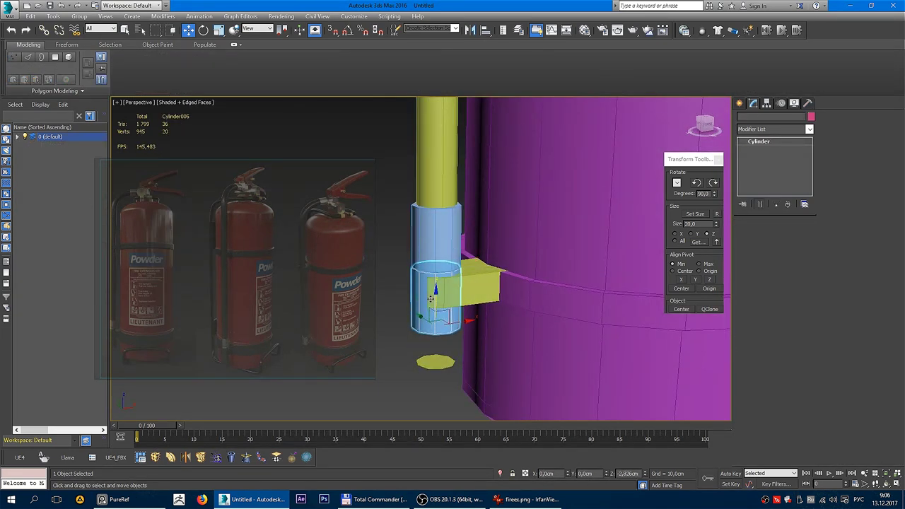
pyautogui.click(450, 295)
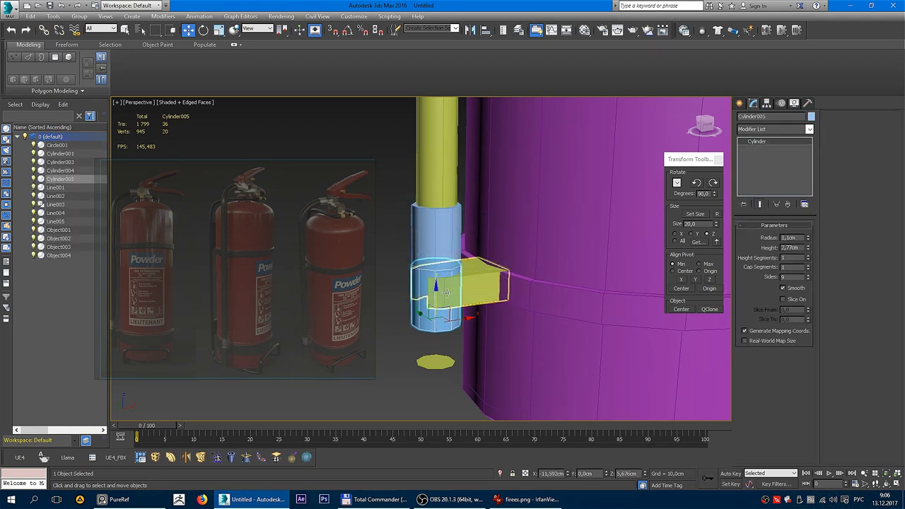
pyautogui.rightClick(431, 284)
pyautogui.click(435, 285)
# Pull the copy's bottom vertex ring down and scale it to form a long tapered nozzle
pyautogui.press('1')
pyautogui.moveTo(398, 294); pyautogui.dragTo(456, 274, button='middle')
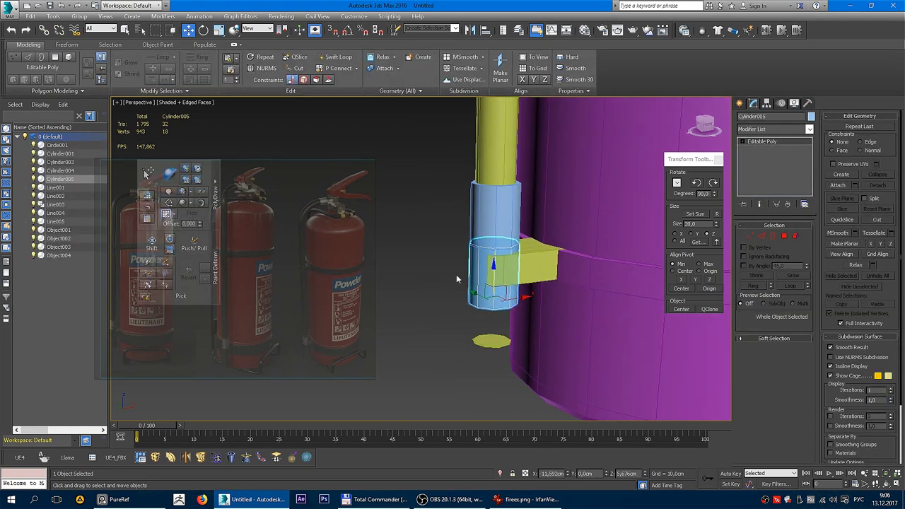
pyautogui.moveTo(448, 253); pyautogui.dragTo(545, 213)
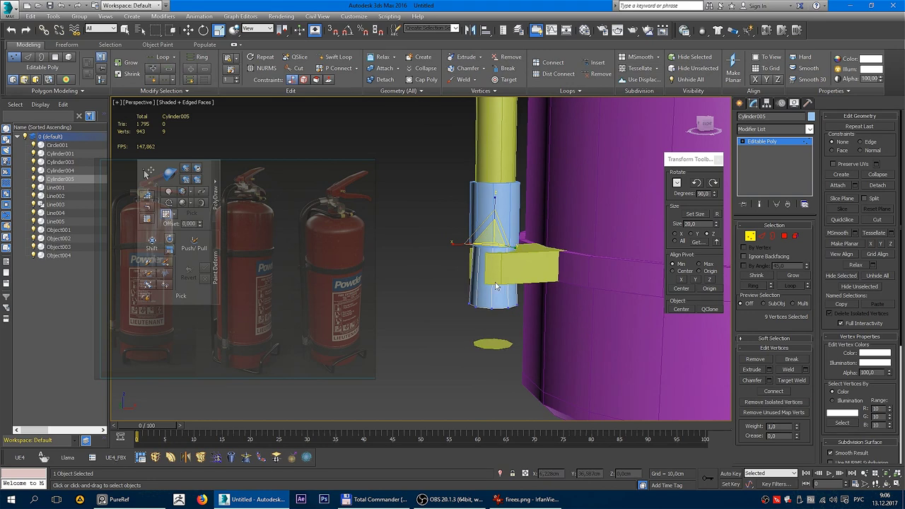
pyautogui.keyDown('alt'); pyautogui.moveTo(496, 287); pyautogui.dragTo(429, 299, button='middle'); pyautogui.keyUp('alt')
pyautogui.moveTo(493, 274)
pyautogui.mouseDown()
pyautogui.moveTo(493, 347)
pyautogui.moveTo(507, 347)
pyautogui.mouseUp()
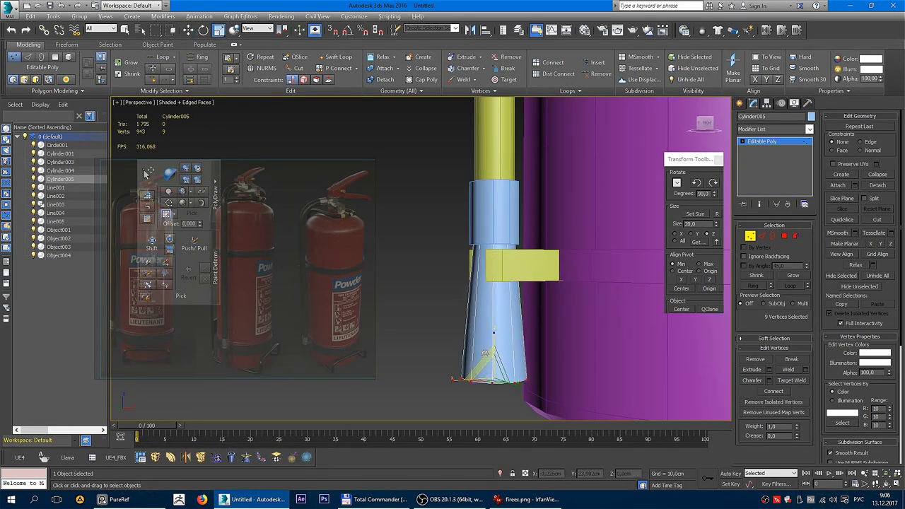
pyautogui.moveTo(507, 346)
pyautogui.keyDown('alt'); pyautogui.mouseDown(button='middle')
pyautogui.moveTo(452, 353)
pyautogui.moveTo(488, 375)
pyautogui.moveTo(498, 407)
pyautogui.mouseUp(button='middle'); pyautogui.keyUp('alt')
pyautogui.moveTo(493, 286)
pyautogui.keyDown('alt'); pyautogui.mouseDown(button='middle')
pyautogui.moveTo(441, 303)
pyautogui.moveTo(516, 314)
pyautogui.moveTo(520, 346)
pyautogui.mouseUp(button='middle'); pyautogui.keyUp('alt')
pyautogui.scroll(-5, 520, 346)
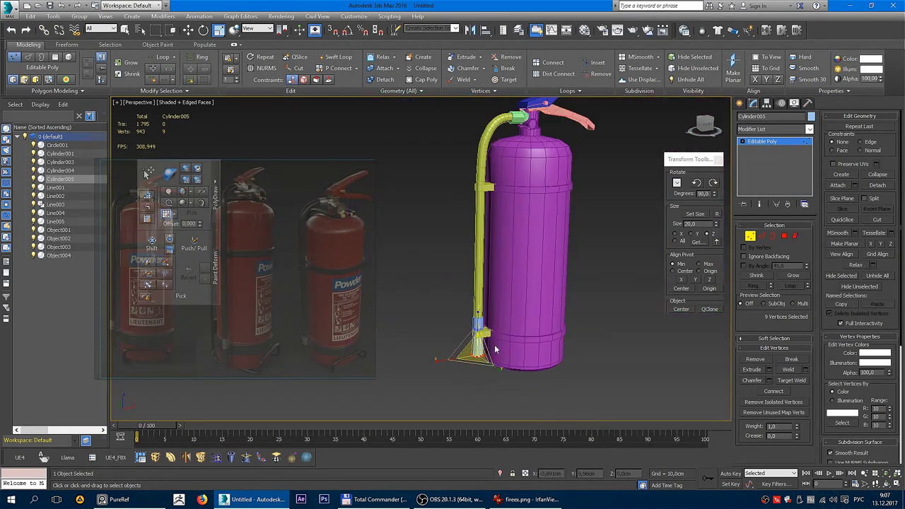
pyautogui.scroll(3, 521, 346)
pyautogui.scroll(-4, 520, 346)
pyautogui.scroll(5, 625, 349)
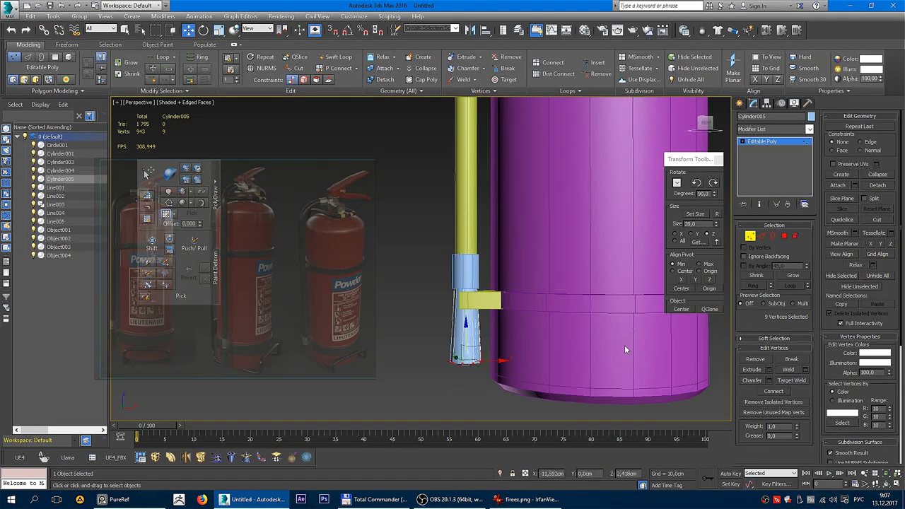
# Delete the nozzle's bottom cap face to leave it open-ended
pyautogui.click(750, 235)
pyautogui.click(426, 346)
pyautogui.press('F4')
pyautogui.scroll(-4, 427, 345)
pyautogui.moveTo(427, 345)
pyautogui.keyDown('alt'); pyautogui.mouseDown(button='middle')
pyautogui.moveTo(506, 385)
pyautogui.moveTo(462, 346)
pyautogui.moveTo(476, 333)
pyautogui.mouseUp(button='middle'); pyautogui.keyUp('alt')
pyautogui.scroll(4, 469, 365)
pyautogui.click(468, 346)
pyautogui.scroll(4, 467, 343)
pyautogui.click(477, 334)
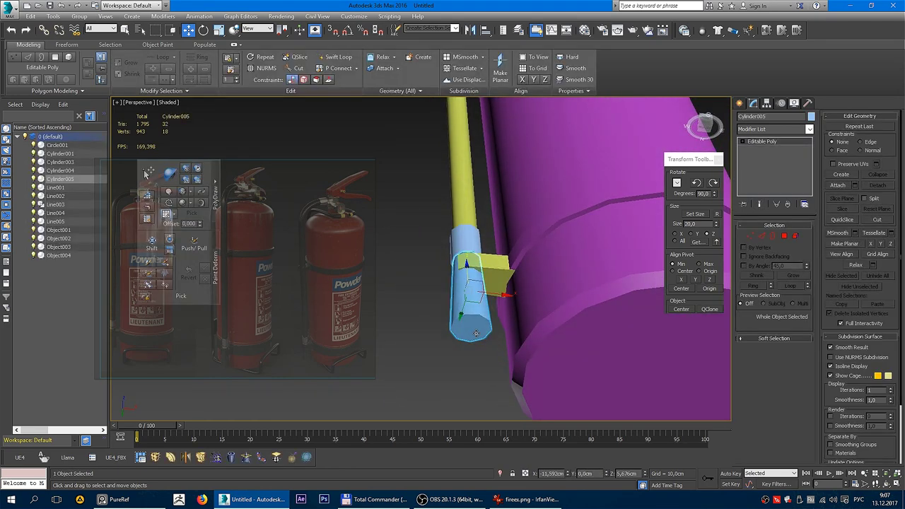
pyautogui.scroll(3, 476, 334)
pyautogui.press('F4')
pyautogui.press('4')
pyautogui.click(472, 324)
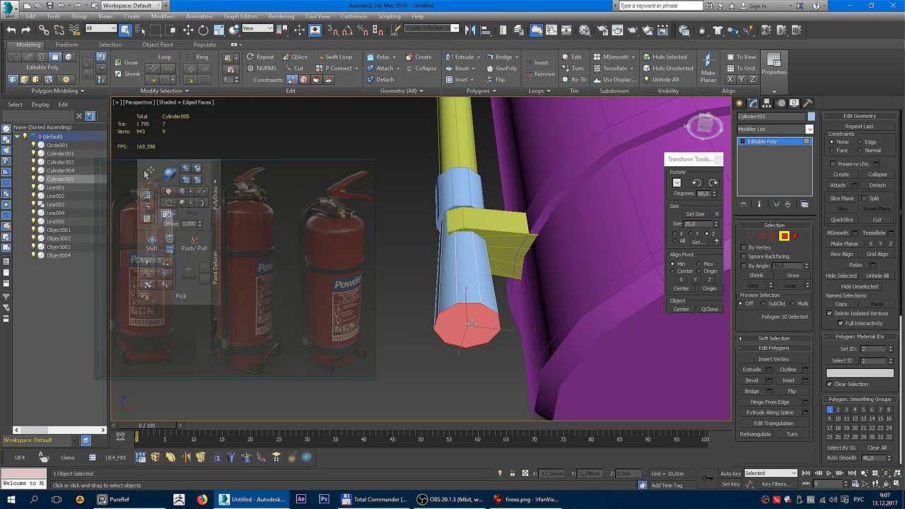
pyautogui.hotkey('ctrl', 'd')
# Check the open nozzle in wireframe and shaded views, then clear the selection
pyautogui.keyDown('alt'); pyautogui.moveTo(472, 324); pyautogui.dragTo(466, 210, button='middle'); pyautogui.keyUp('alt')
pyautogui.press('F3')
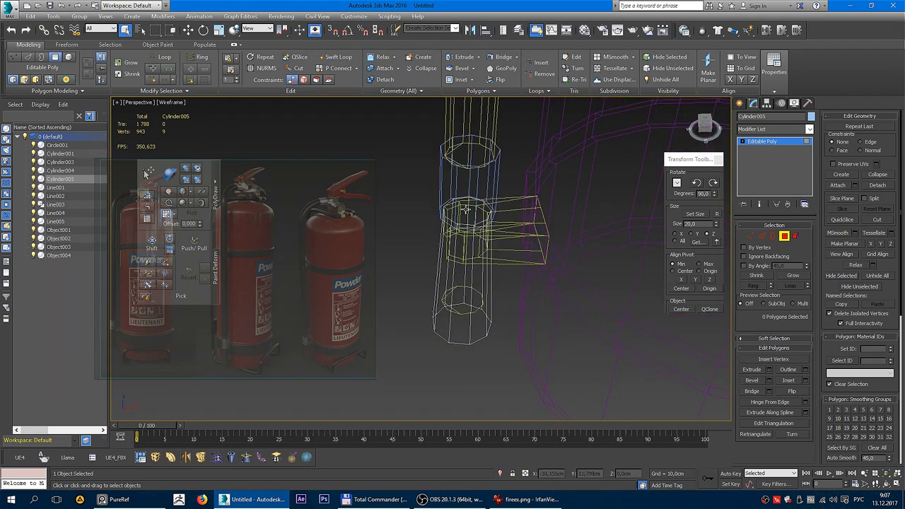
pyautogui.press('F3')
pyautogui.click(784, 236)
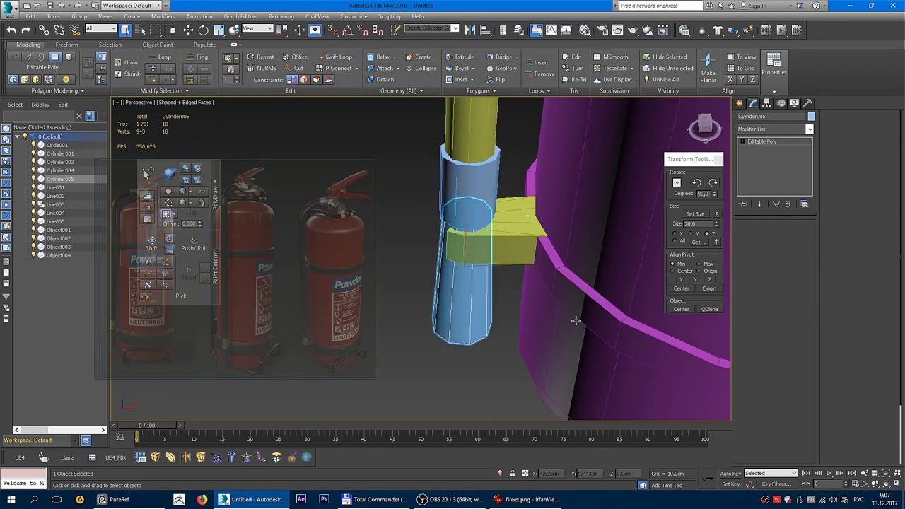
pyautogui.moveTo(488, 255)
pyautogui.keyDown('alt'); pyautogui.mouseDown(button='middle')
pyautogui.moveTo(465, 260)
pyautogui.moveTo(534, 309)
pyautogui.moveTo(548, 272)
pyautogui.mouseUp(button='middle'); pyautogui.keyUp('alt')
pyautogui.press('F3')
pyautogui.hotkey('ctrl', 'd')
pyautogui.press('F3')
pyautogui.scroll(-5, 479, 270)
pyautogui.press('F4')
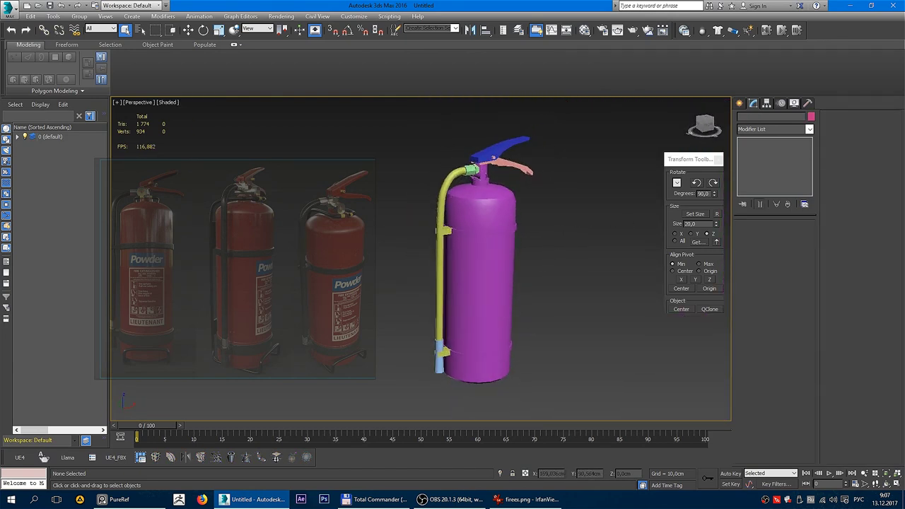
pyautogui.hotkey('alt', 'Tab')
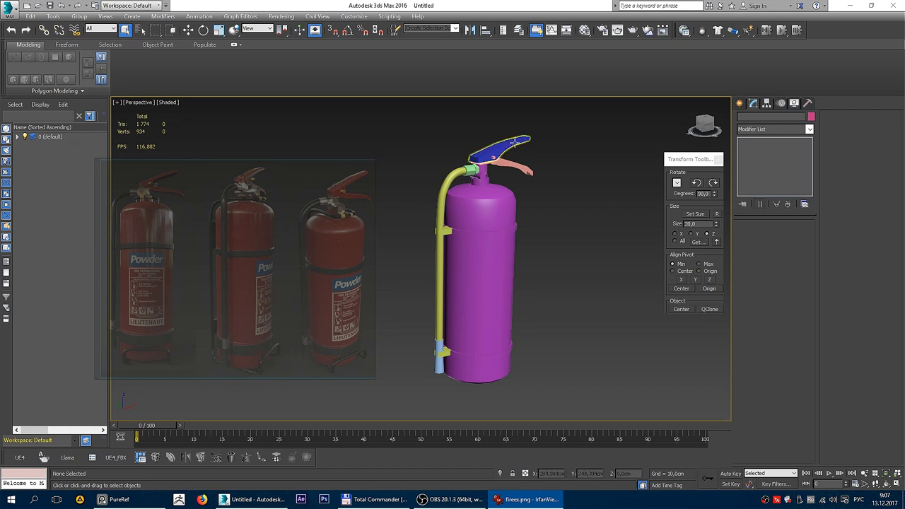
pyautogui.moveTo(422, 205)
pyautogui.keyDown('alt'); pyautogui.mouseDown(button='middle')
pyautogui.moveTo(488, 193)
pyautogui.moveTo(680, 215)
pyautogui.moveTo(499, 210)
pyautogui.moveTo(602, 216)
pyautogui.moveTo(497, 227)
pyautogui.moveTo(510, 239)
pyautogui.moveTo(508, 230)
pyautogui.mouseUp(button='middle'); pyautogui.keyUp('alt')
pyautogui.scroll(2, 488, 192)
pyautogui.scroll(2, 497, 228)
pyautogui.scroll(-3, 497, 228)
pyautogui.scroll(-3, 503, 232)
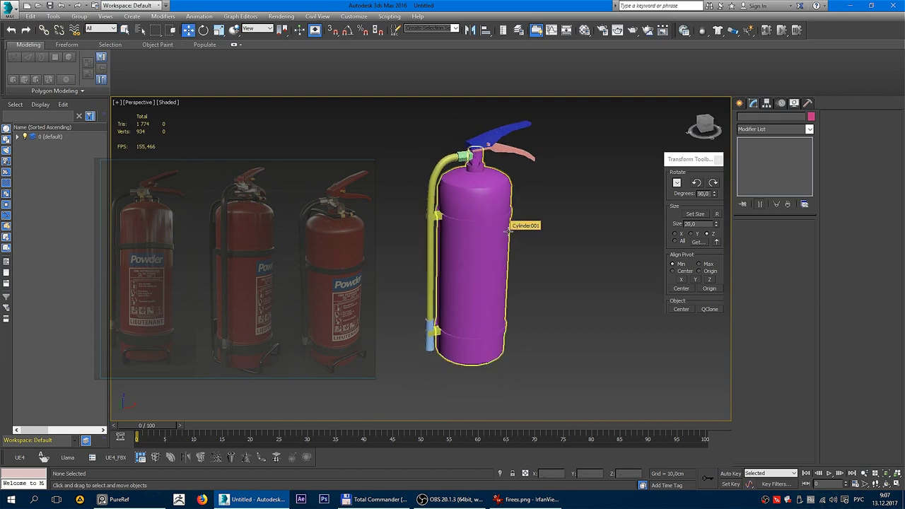